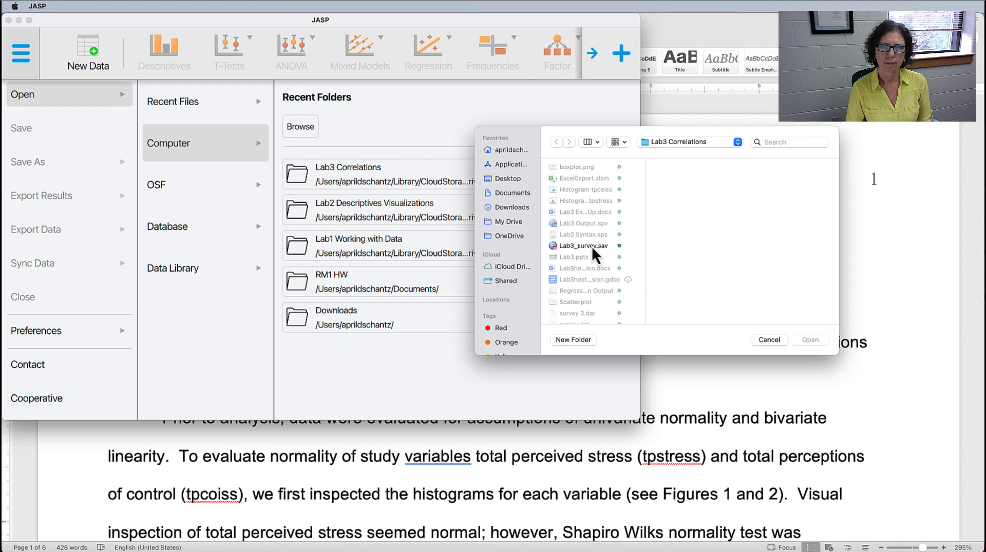
- Open Lab3_survey.sav from the Lab3 Correlations folder and start a Descriptives analysis in an enlarged window
click(590, 245)
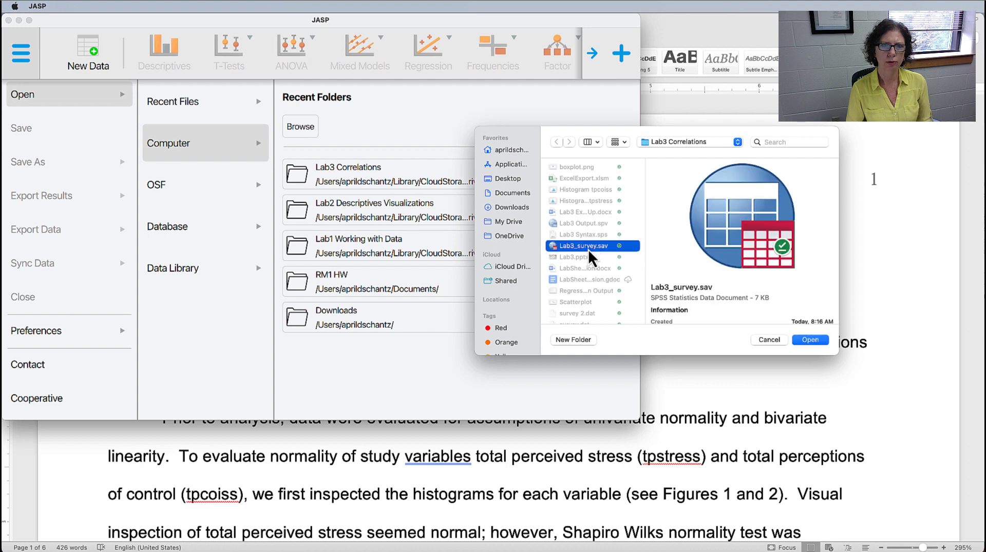
click(809, 340)
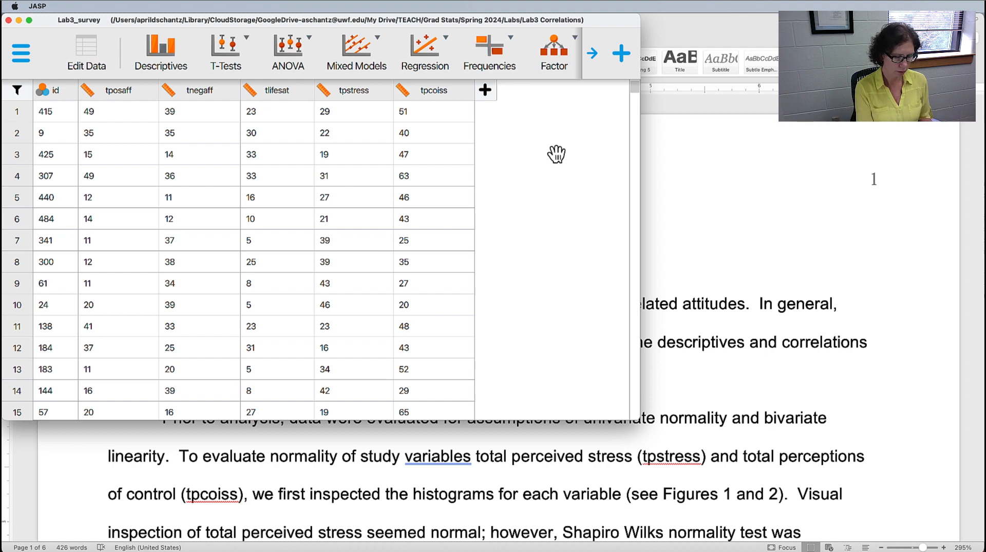
click(164, 54)
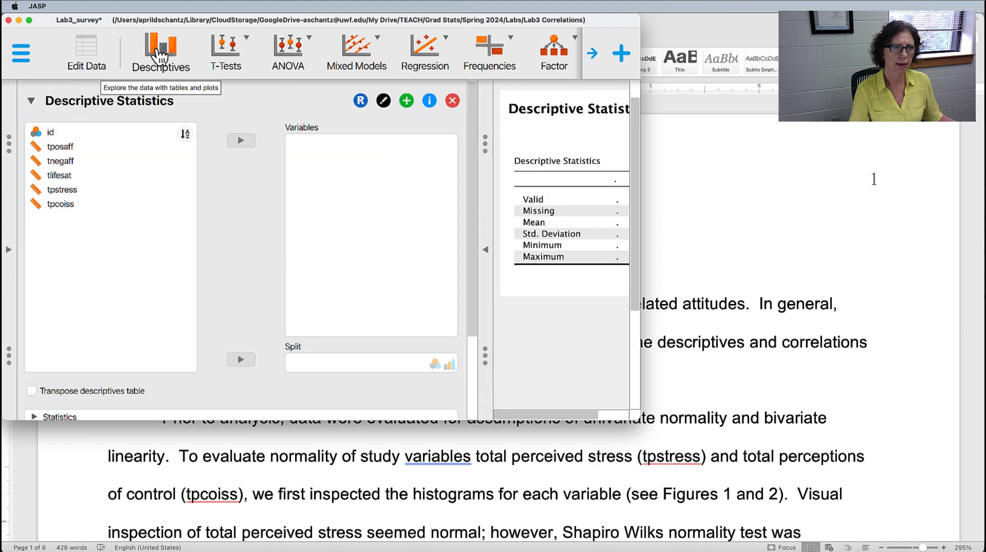
drag(638, 420, 976, 547)
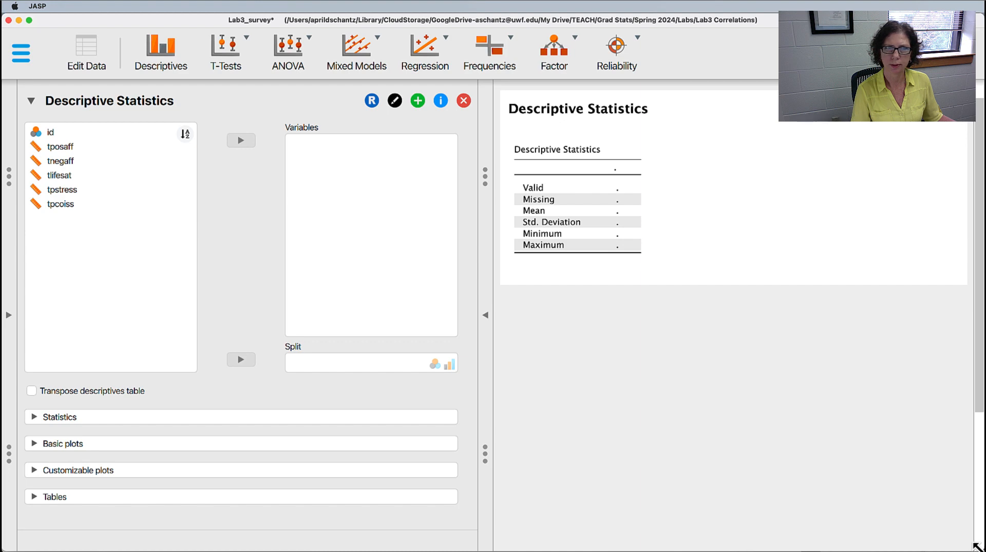
- Add tposaff, tnegaff, tlifesat, tpstress and tpcoiss to the Descriptives variables, ordering tpcoiss first and tpstress second
click(58, 148)
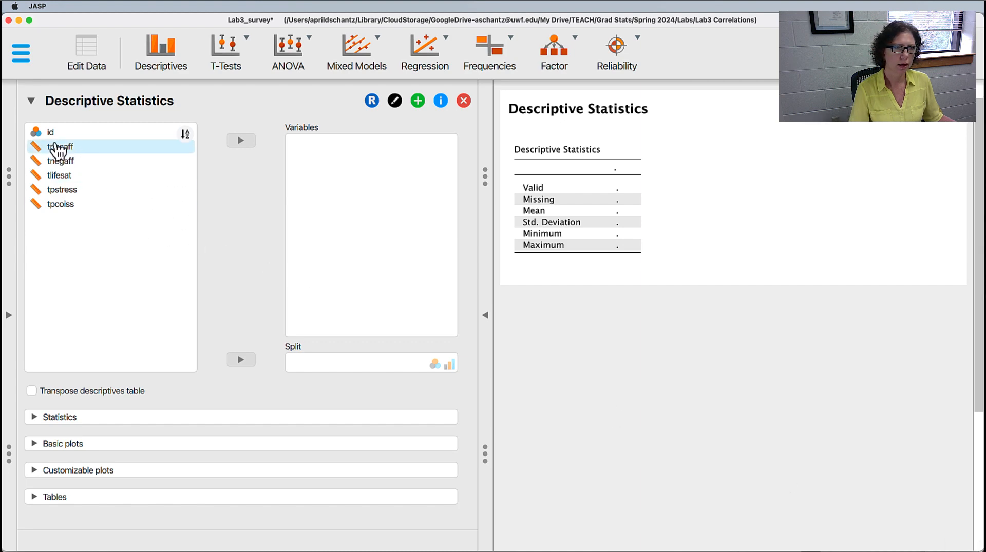
click(58, 149)
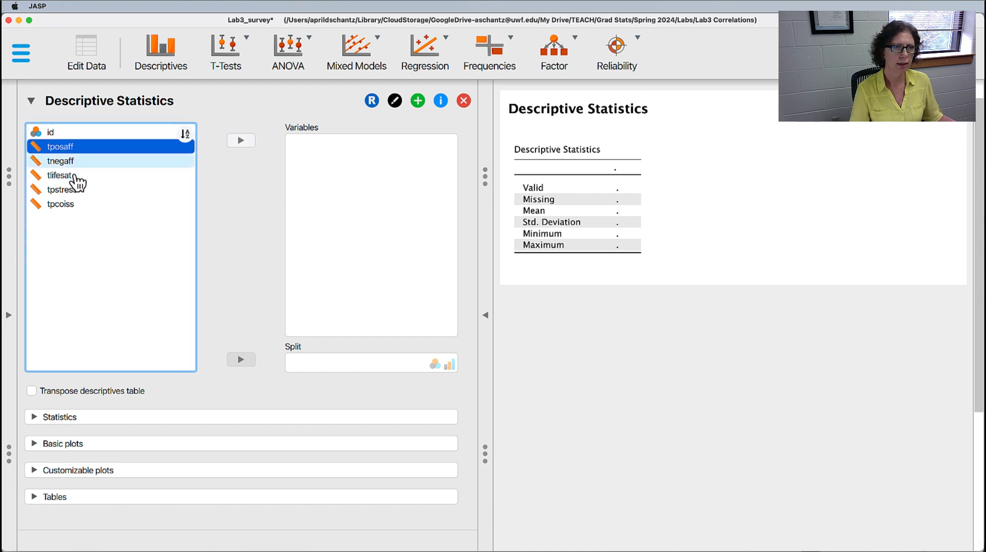
shift+click(64, 205)
drag(63, 212, 345, 237)
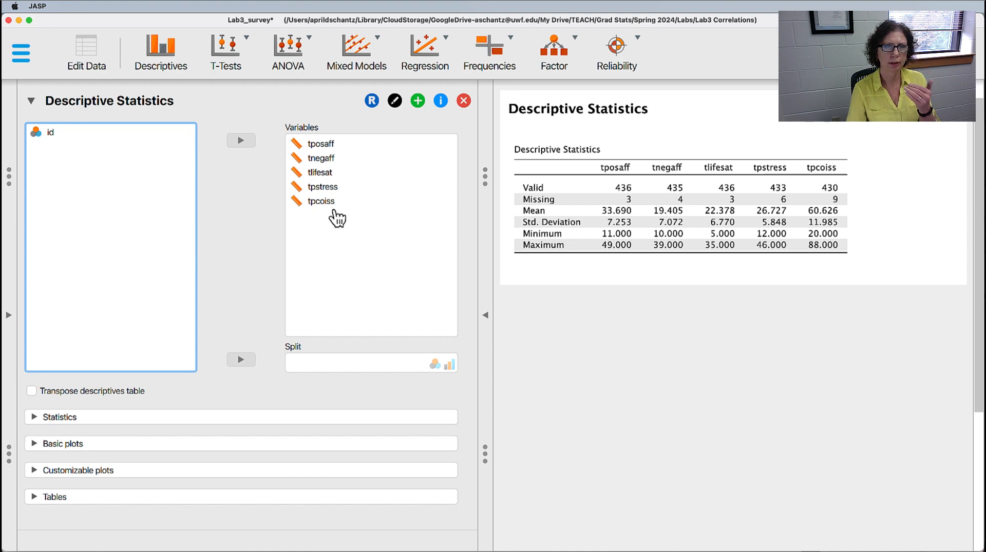
drag(324, 208, 330, 145)
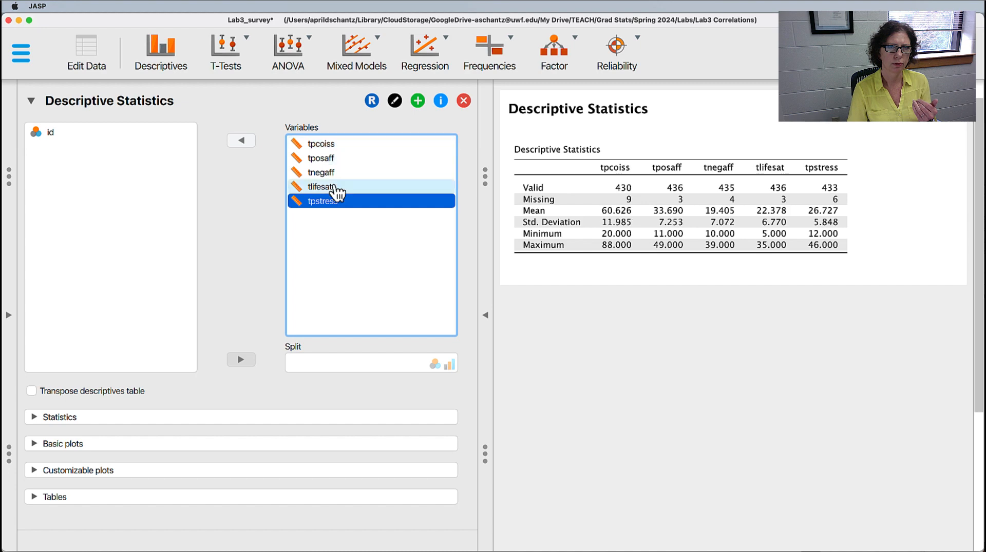
drag(330, 208, 328, 159)
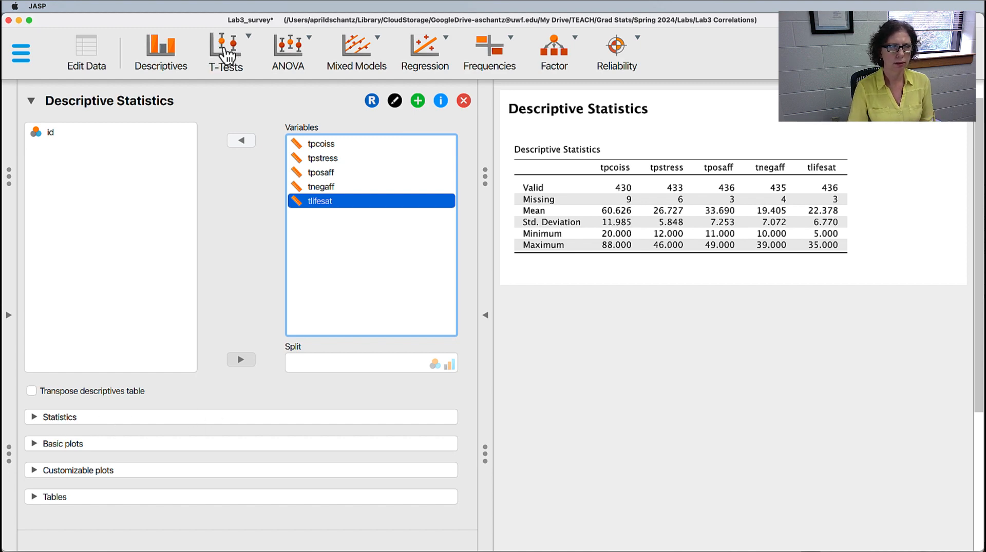
- Rename the Descriptive Statistics analysis as "Descriptives All Study Variables"
click(395, 100)
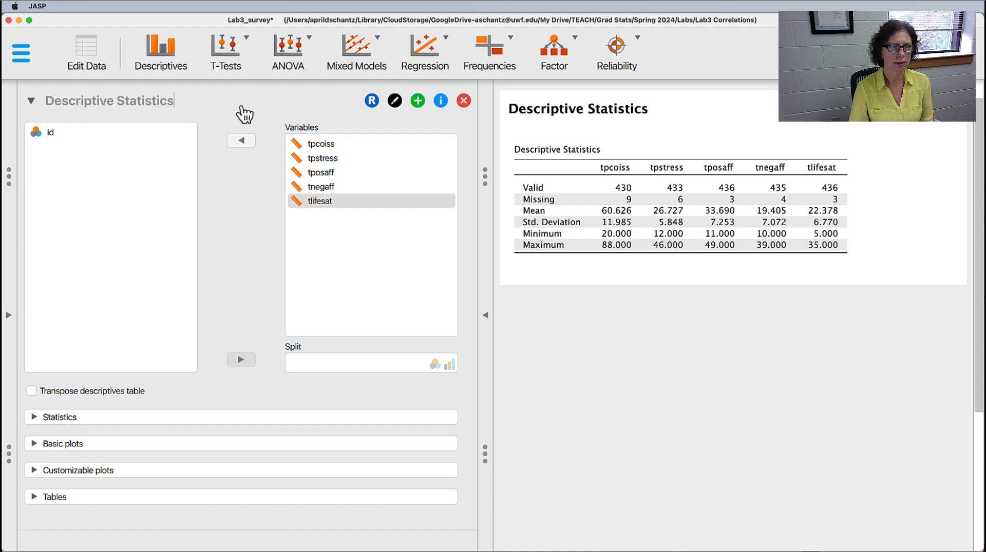
text(al)
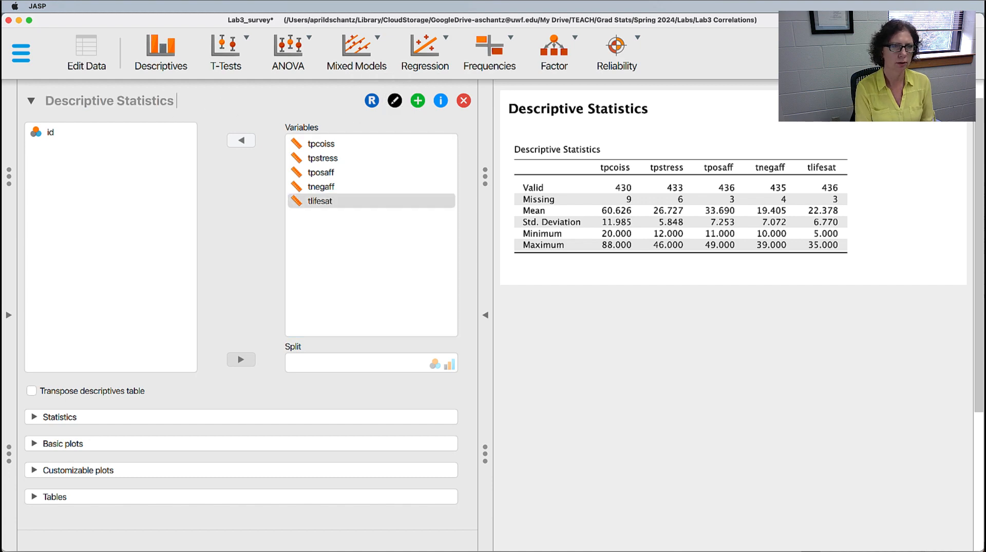
key(BackSpace)
key(BackSpace)
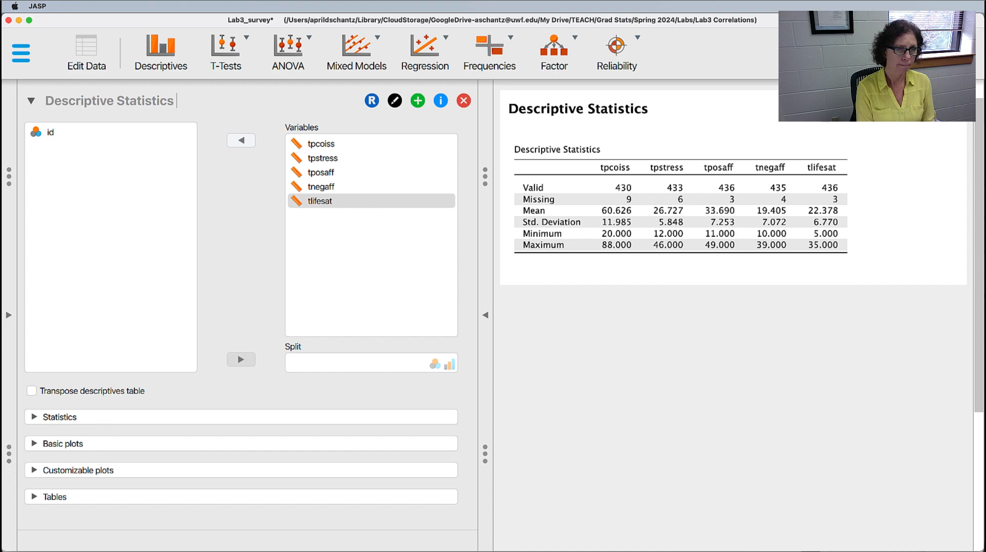
key(BackSpace)
key(BackSpace)
key(BackSpace)
key(BackSpace)
key(BackSpace)
key(BackSpace)
key(BackSpace)
key(BackSpace)
key(BackSpace)
key(BackSpace)
key(BackSpace)
key(BackSpace)
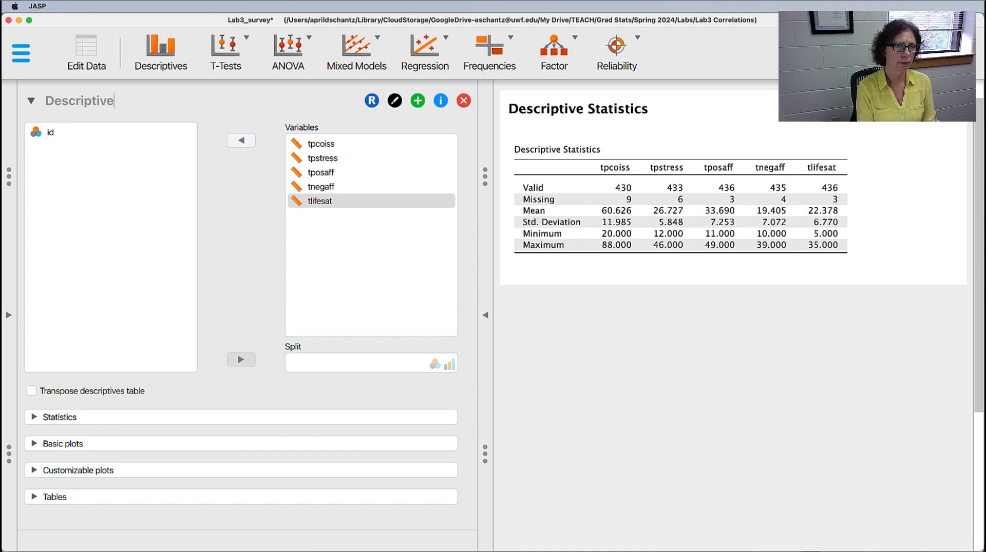
text(s All S)
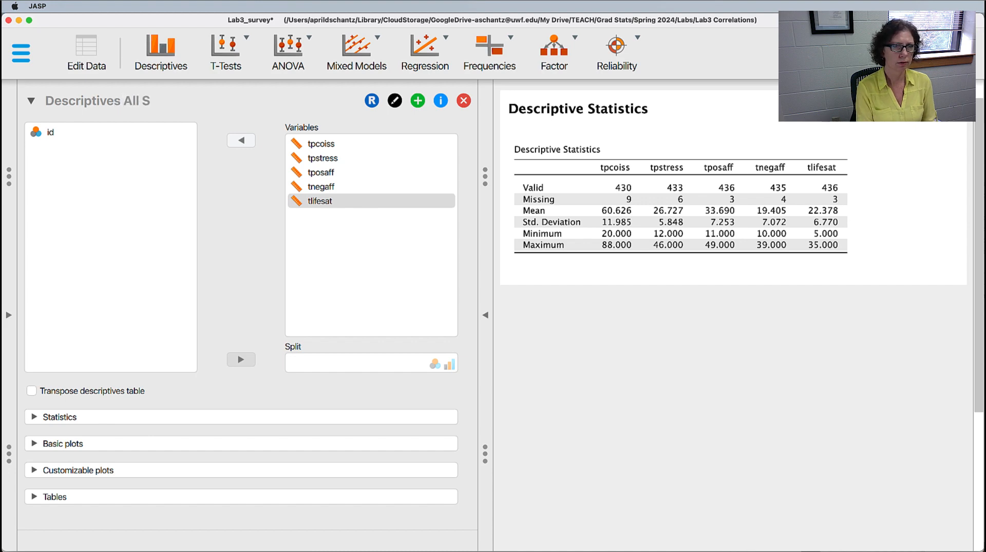
text(tudy Variable)
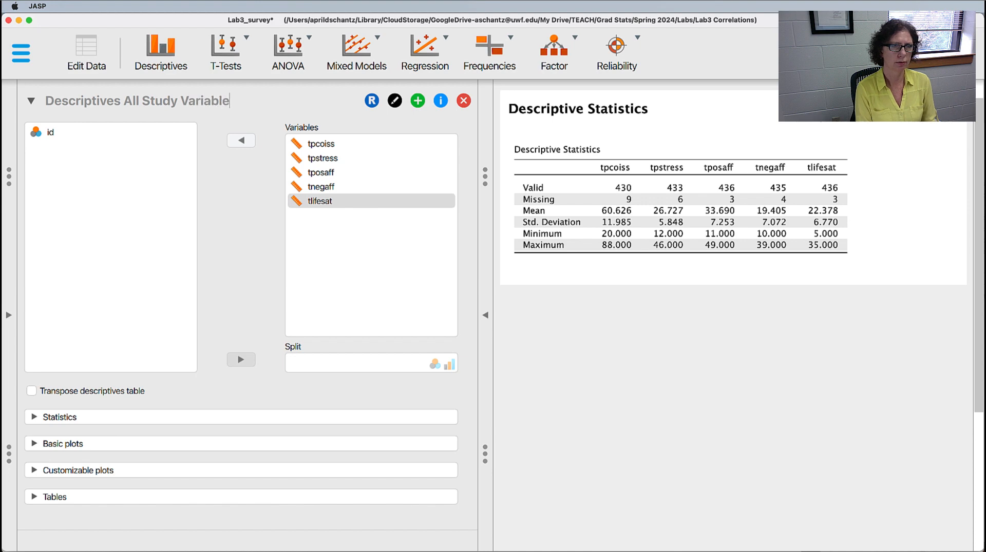
text(s)
key(Return)
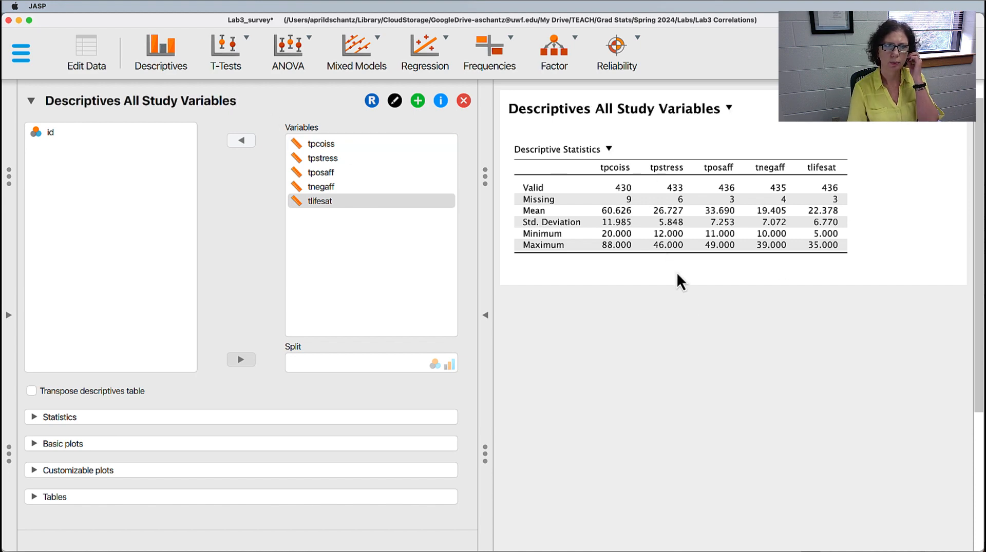
- Add skewness, kurtosis and the Shapiro-Wilk test to the descriptive statistics, and collapse the analysis settings
click(36, 419)
scroll(231, 308, down, 5)
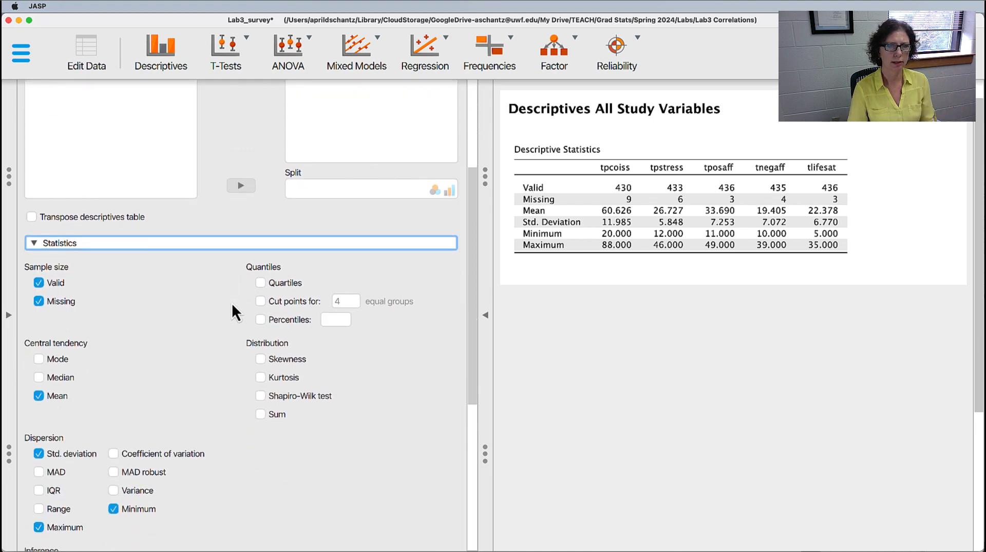
click(266, 360)
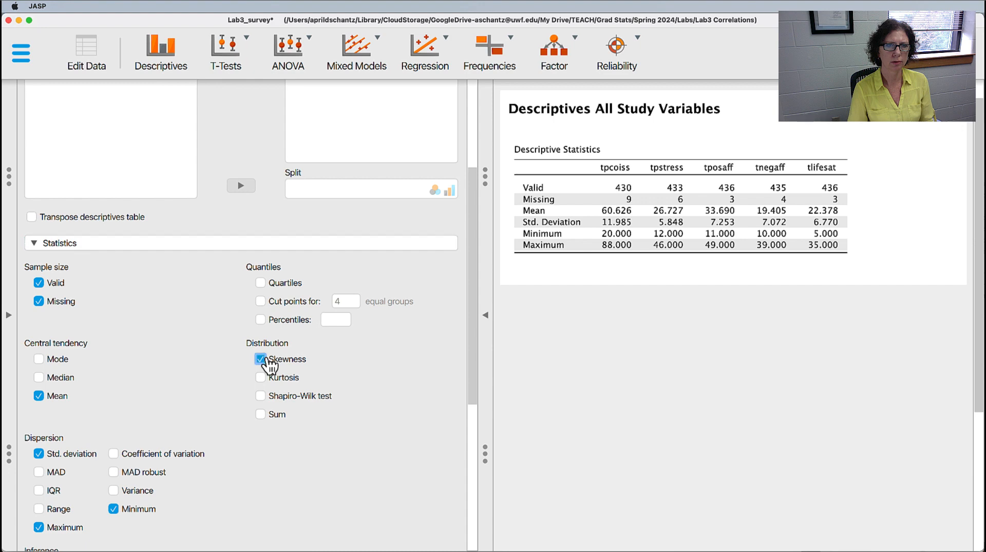
click(261, 379)
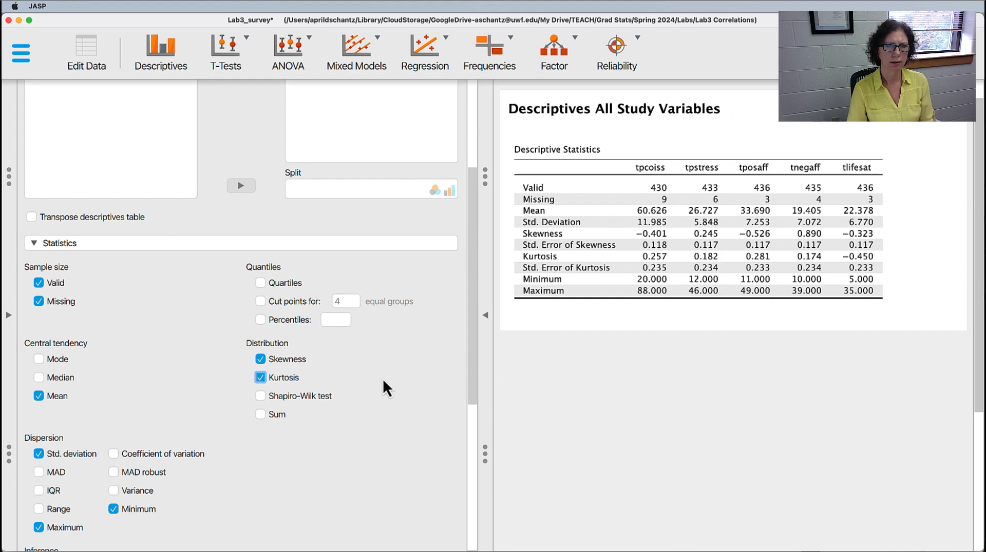
scroll(383, 378, down, 1)
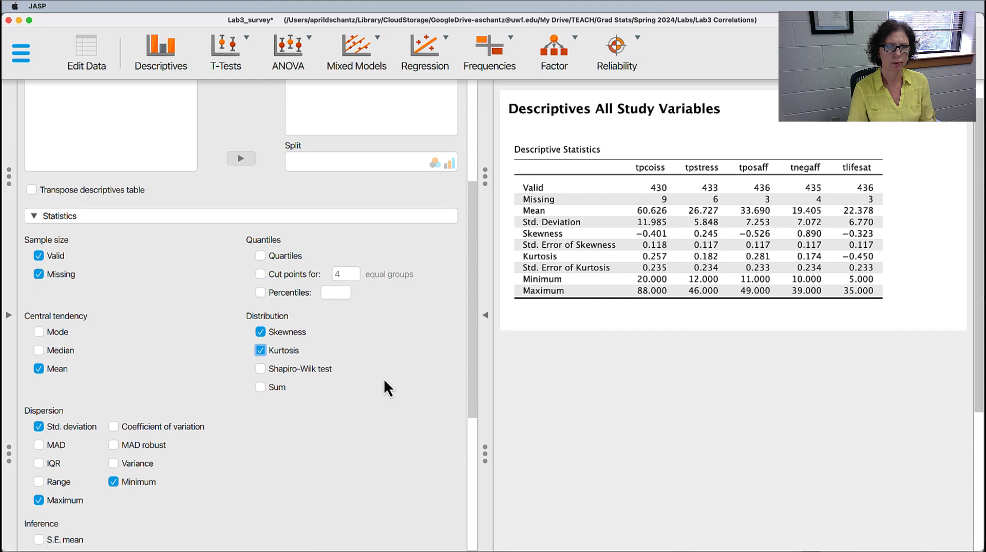
click(262, 371)
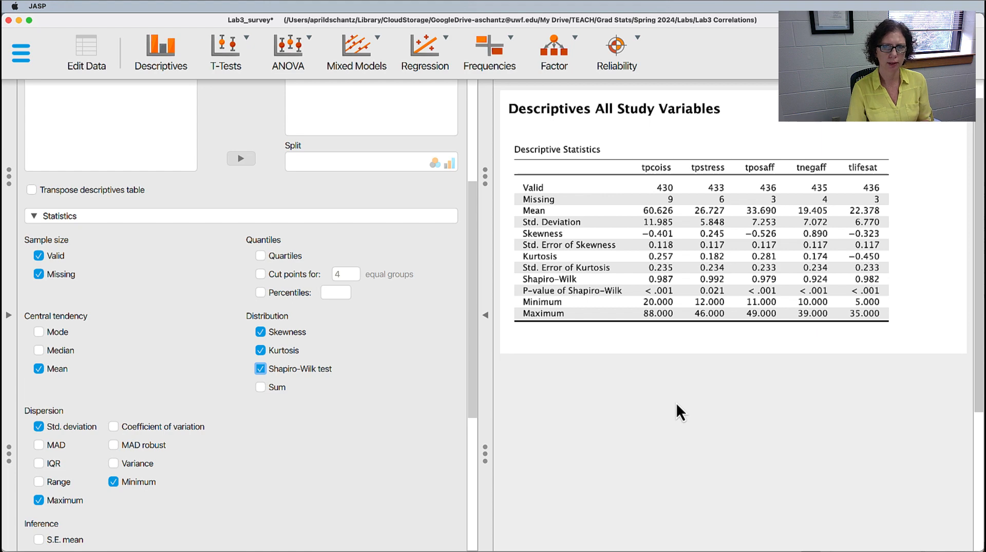
scroll(676, 402, up, 2)
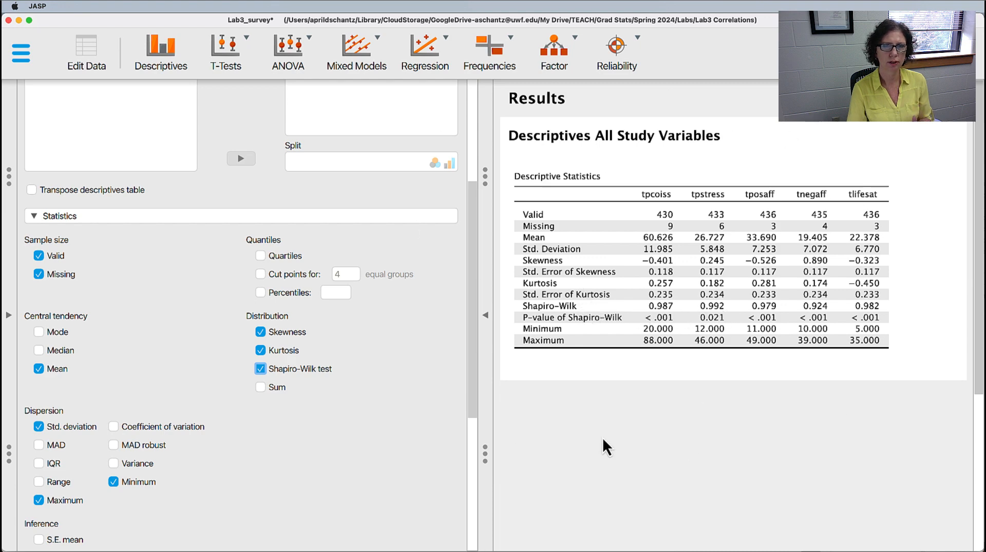
scroll(279, 390, up, 5)
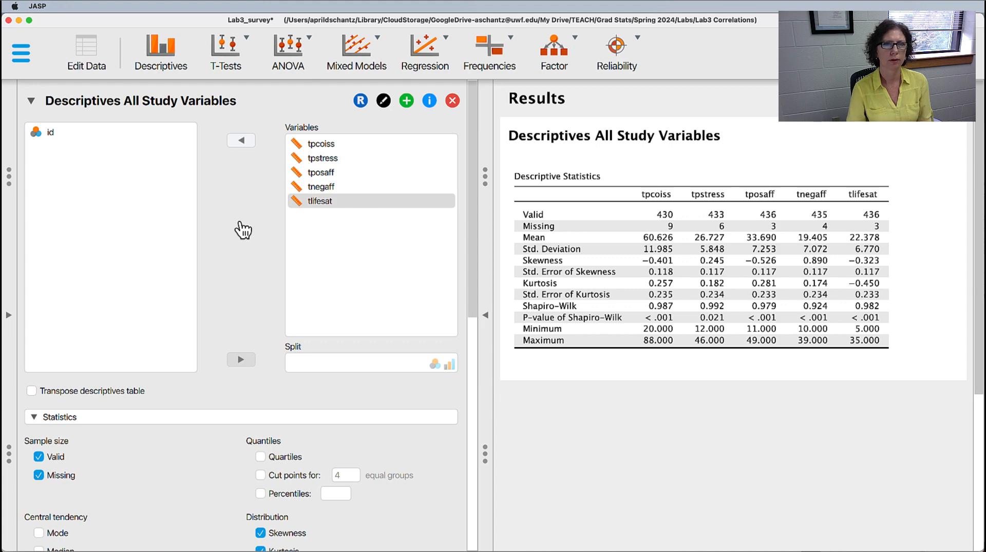
click(32, 102)
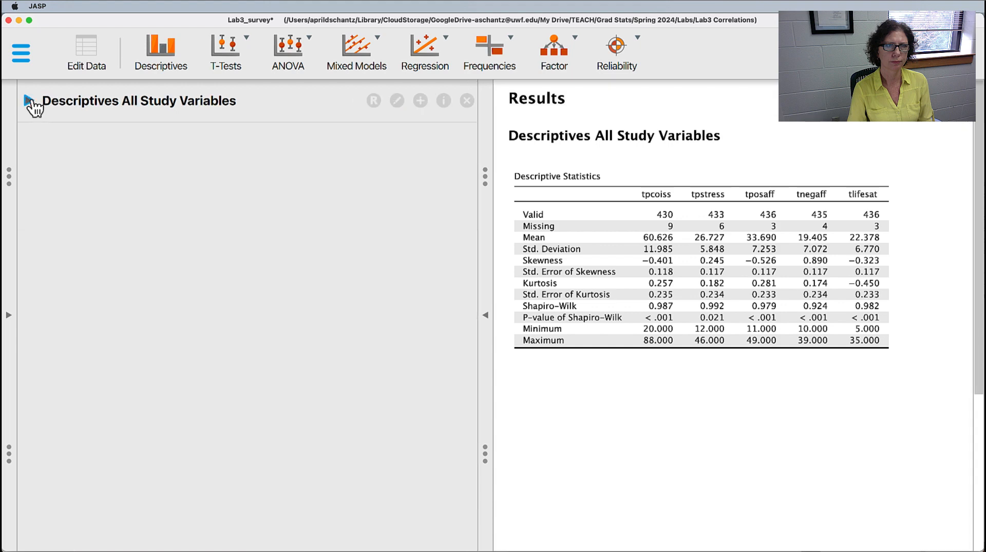
- Start a classical Correlation analysis with tposaff, tnegaff, tlifesat, tpstress and tpcoiss as variables
click(445, 46)
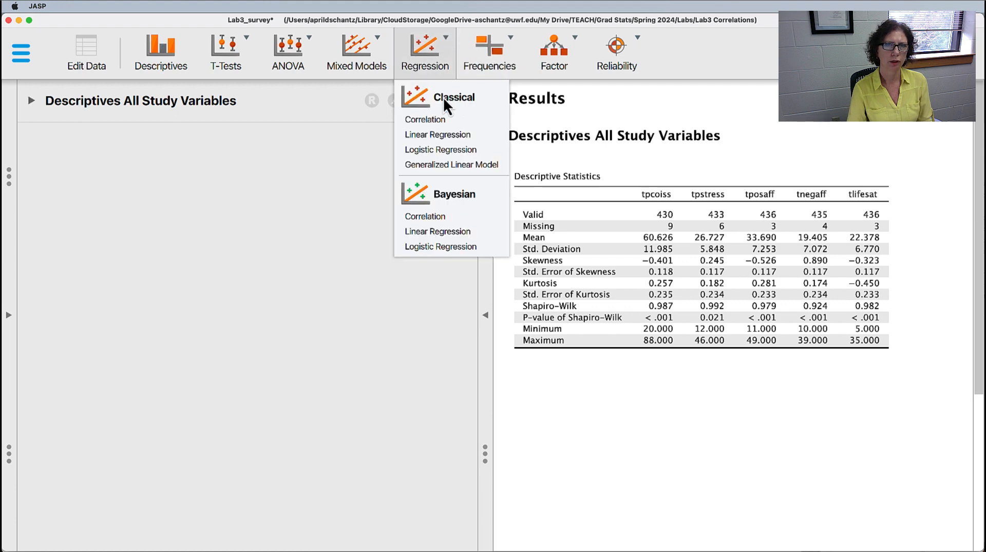
click(433, 119)
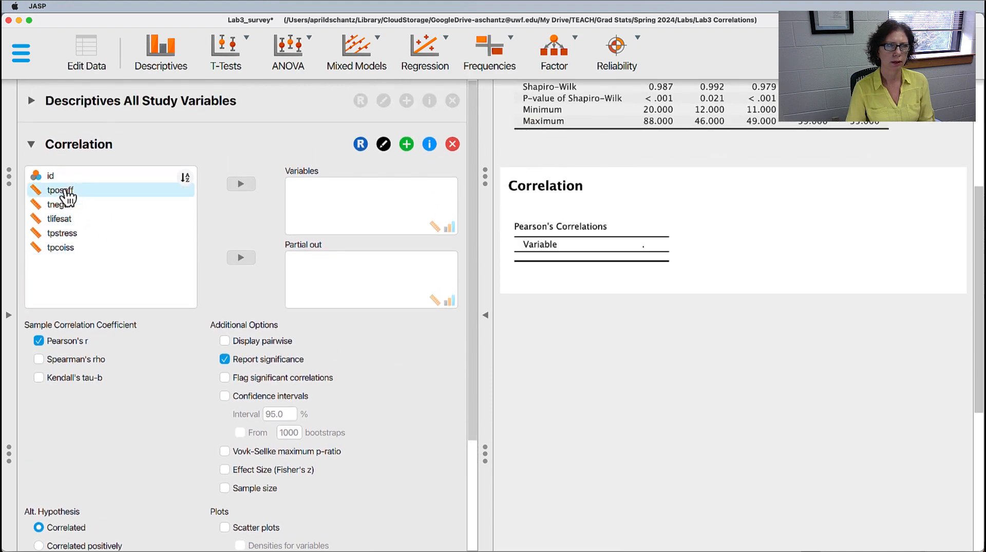
drag(67, 197, 67, 256)
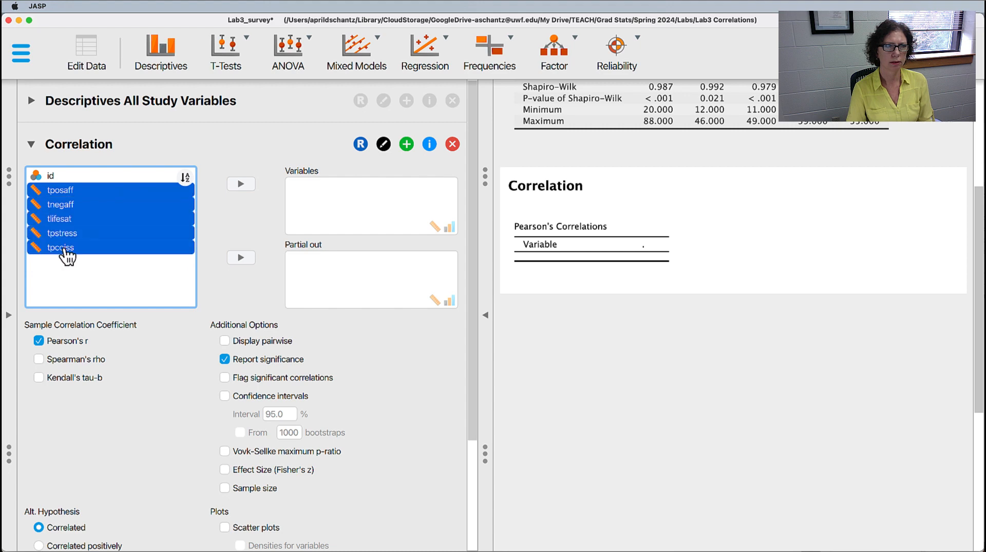
click(240, 184)
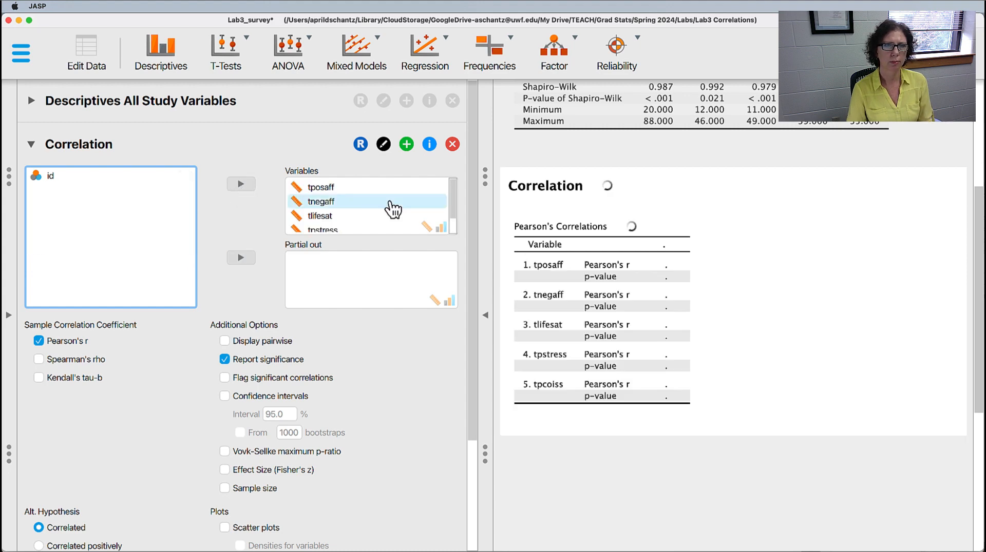
- Reorder the Correlation variables as tpcoiss, tpstress, tposaff, tnegaff and tlifesat
scroll(379, 226, down, 2)
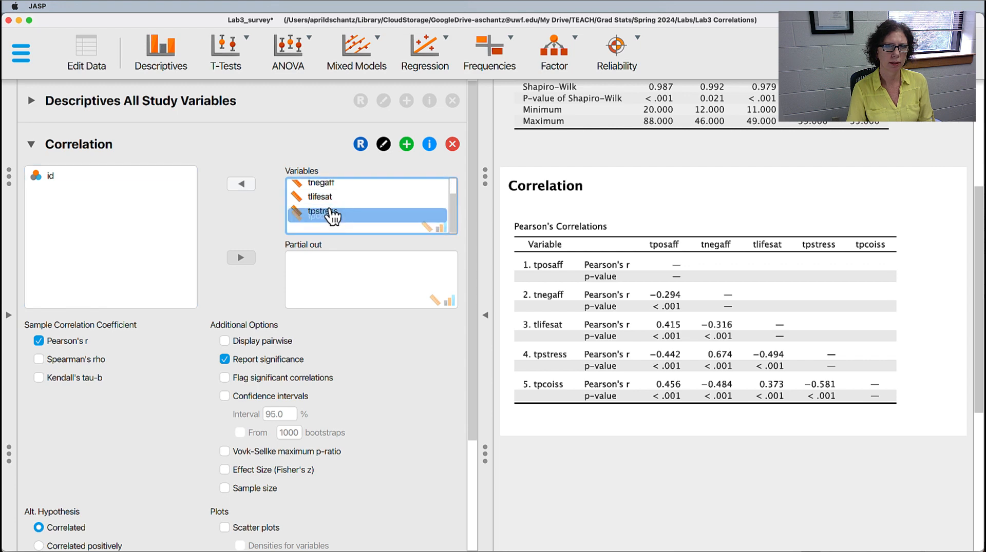
drag(337, 213, 350, 233)
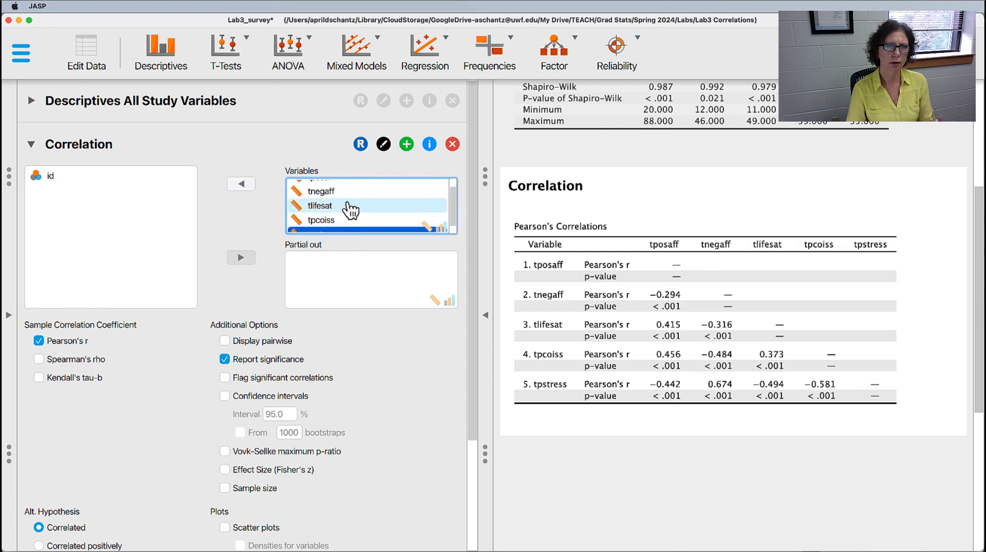
scroll(352, 213, up, 2)
drag(334, 198, 341, 237)
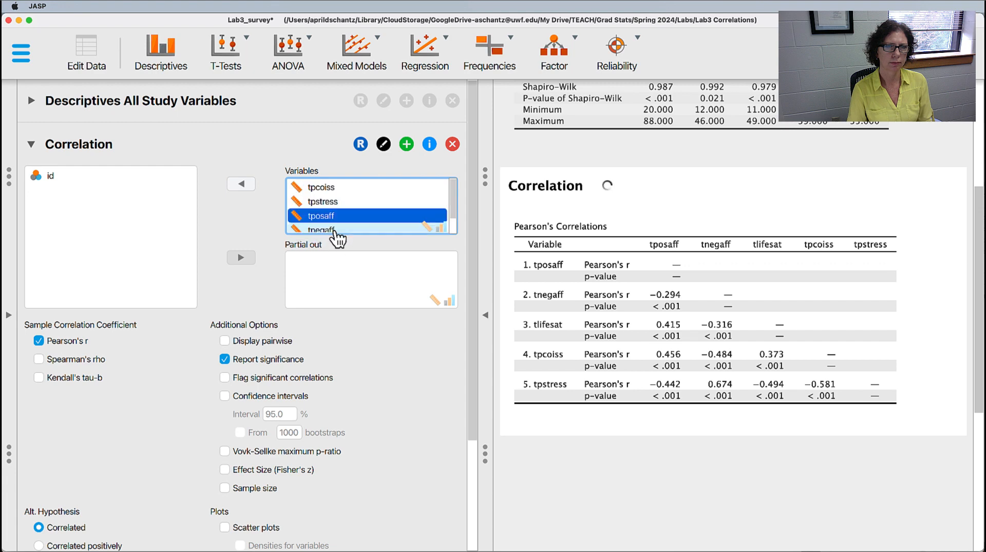
scroll(343, 222, down, 1)
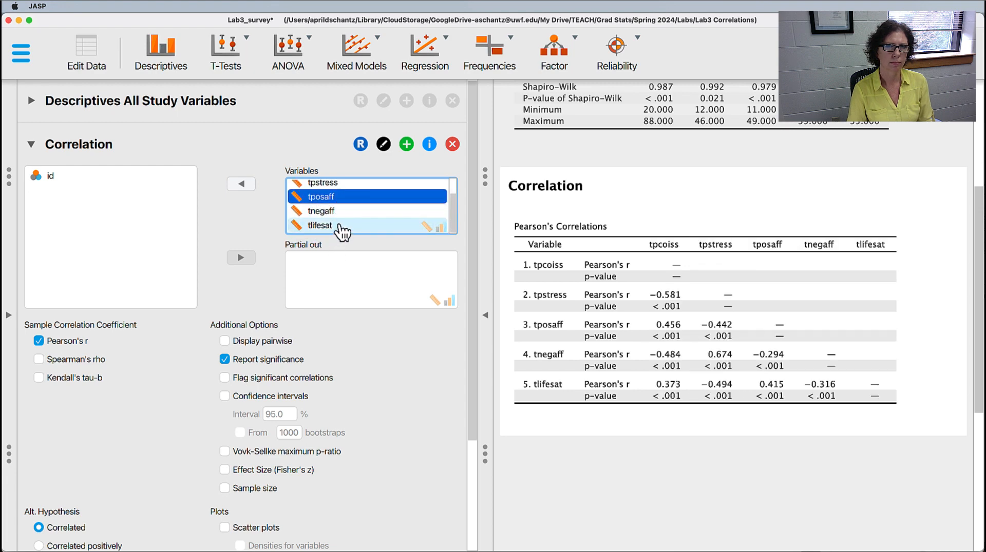
scroll(342, 226, up, 1)
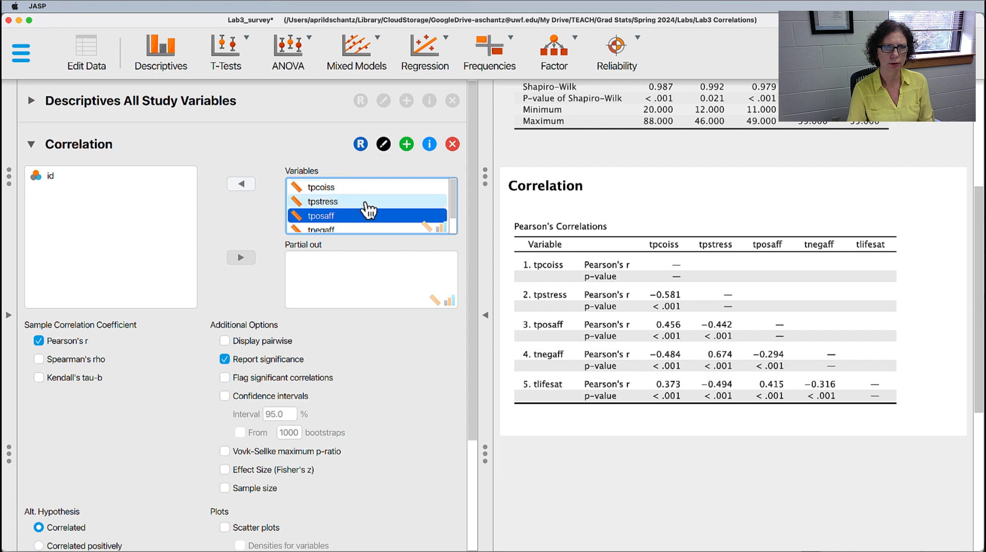
scroll(368, 209, down, 1)
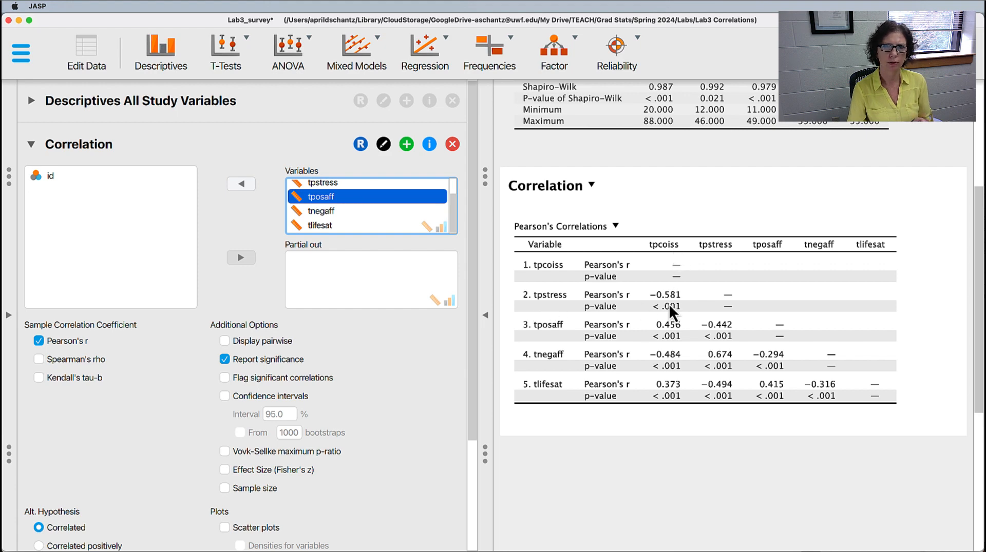
scroll(669, 310, up, 1)
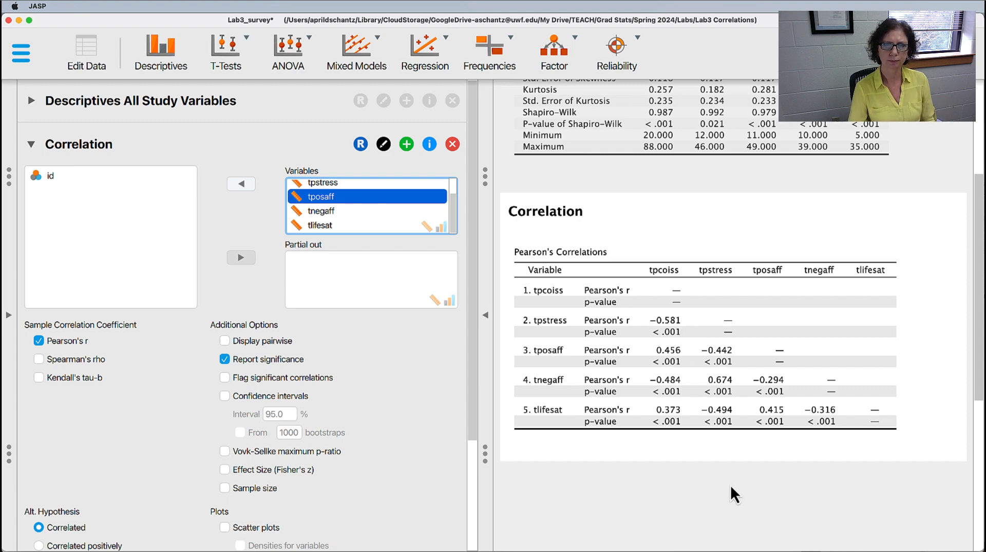
- Switch to Chrome and open the APA Publication Manual, 7th Edition, from the RedShelf bookshelf in a new browser tab
scroll(729, 481, up, 2)
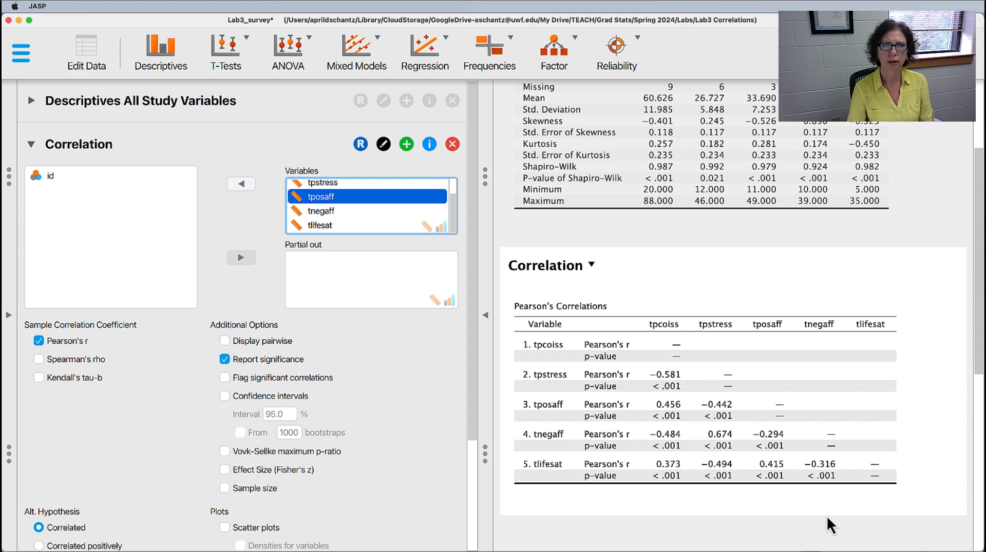
key(super+Tab)
key(super+Tab)
key(super+Tab)
key(super+Tab)
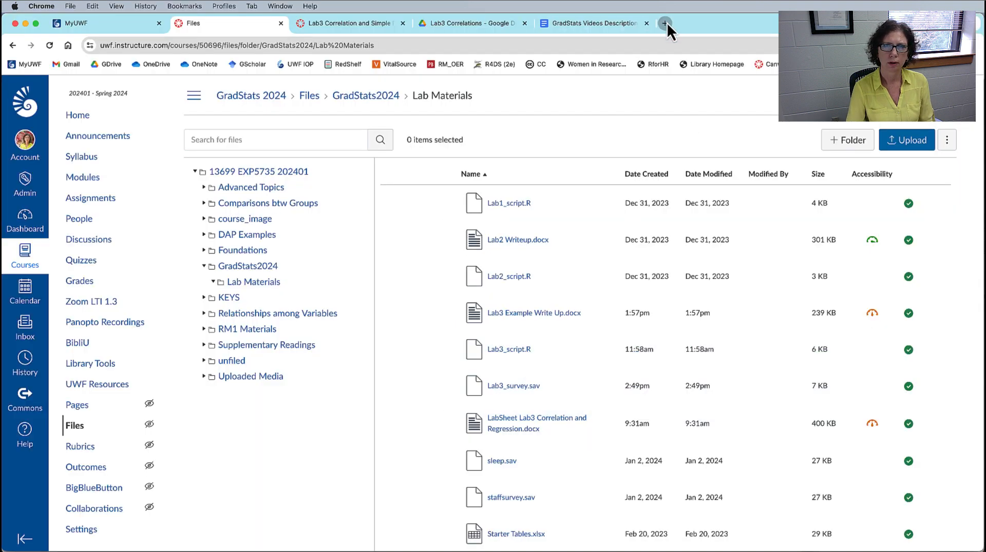
click(667, 23)
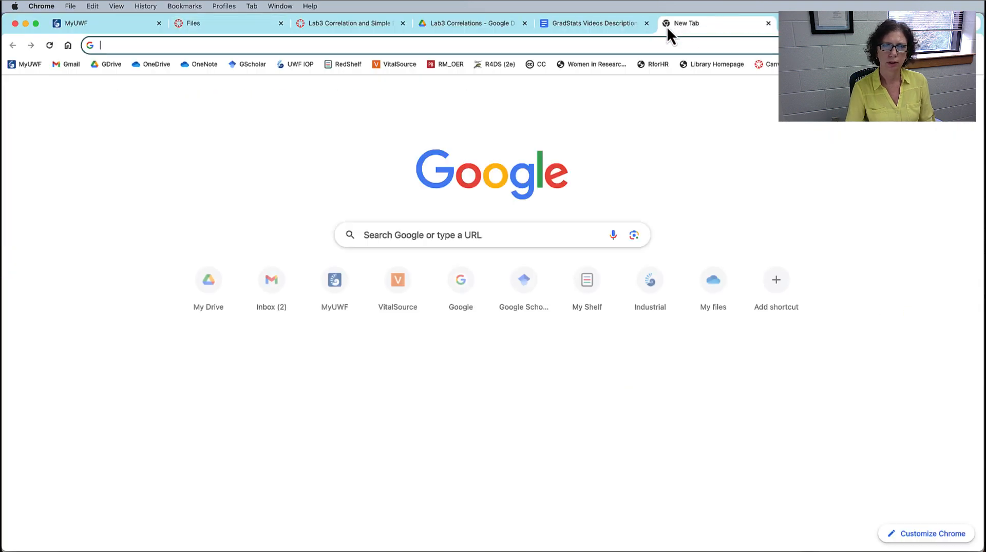
click(342, 67)
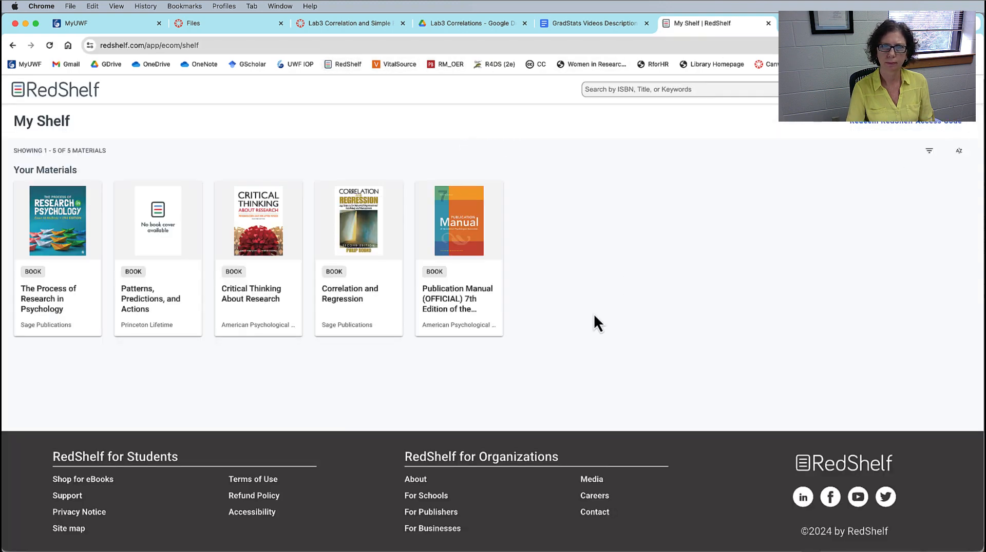
click(458, 241)
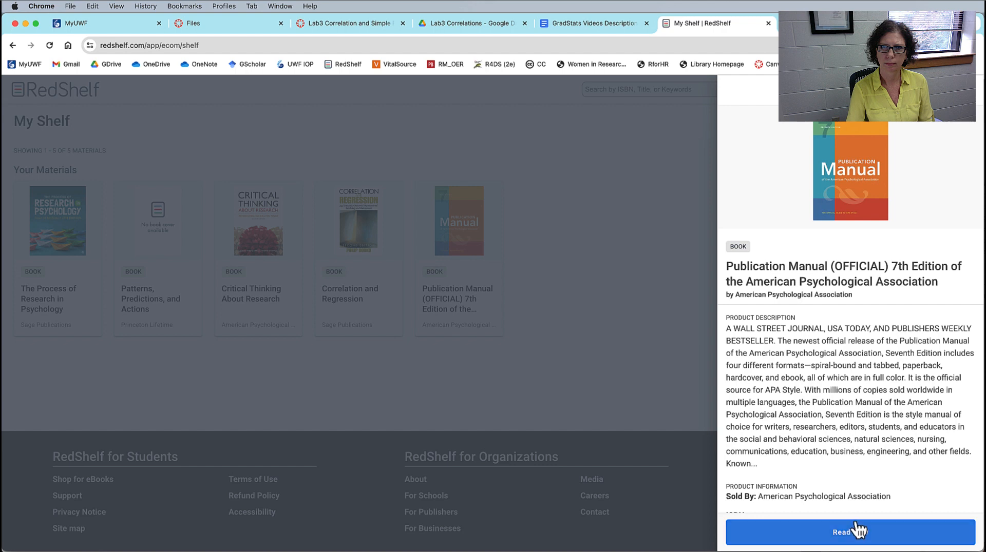
click(850, 532)
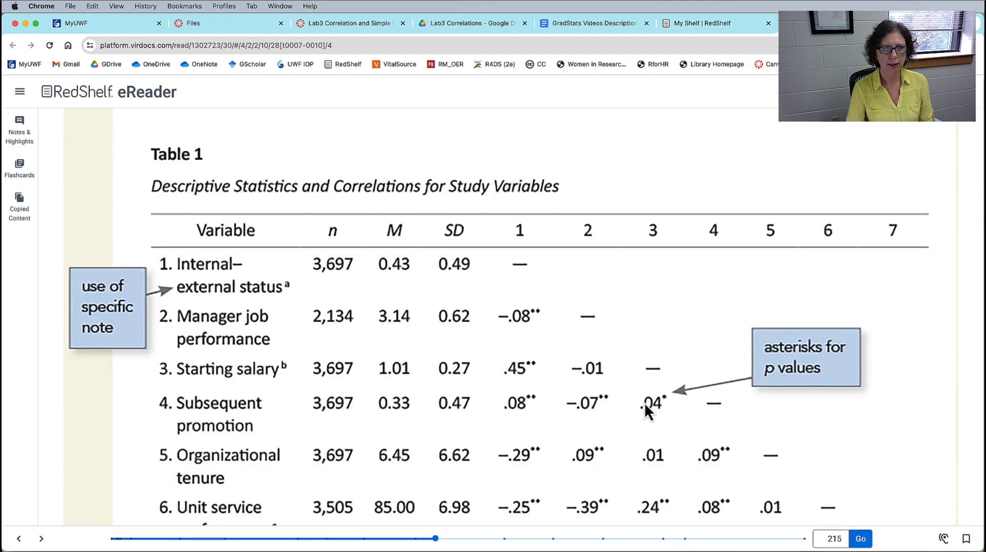
- Examine the layout, notes and significance asterisks of sample correlation Table 7.10 in the Publication Manual
scroll(571, 366, up, 1)
scroll(570, 360, up, 2)
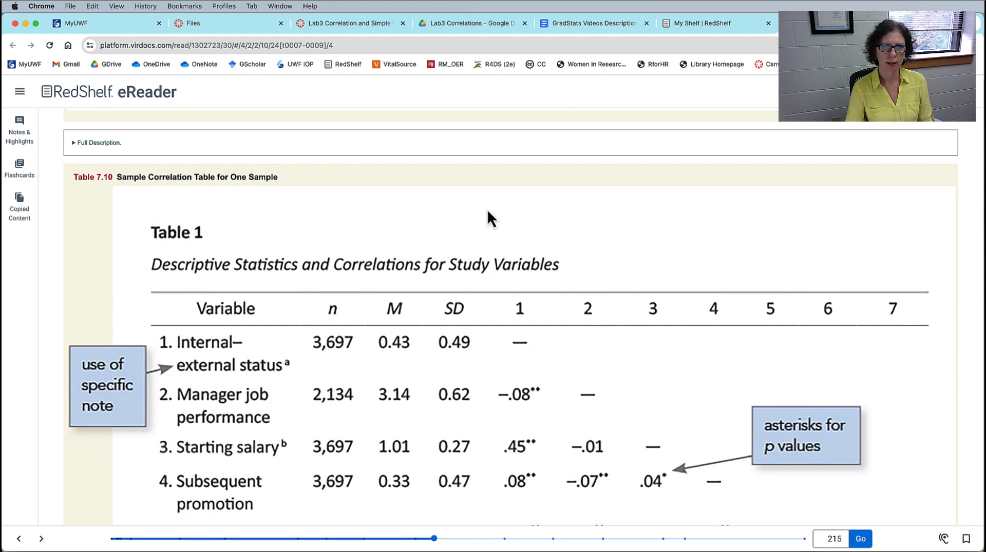
scroll(488, 211, down, 1)
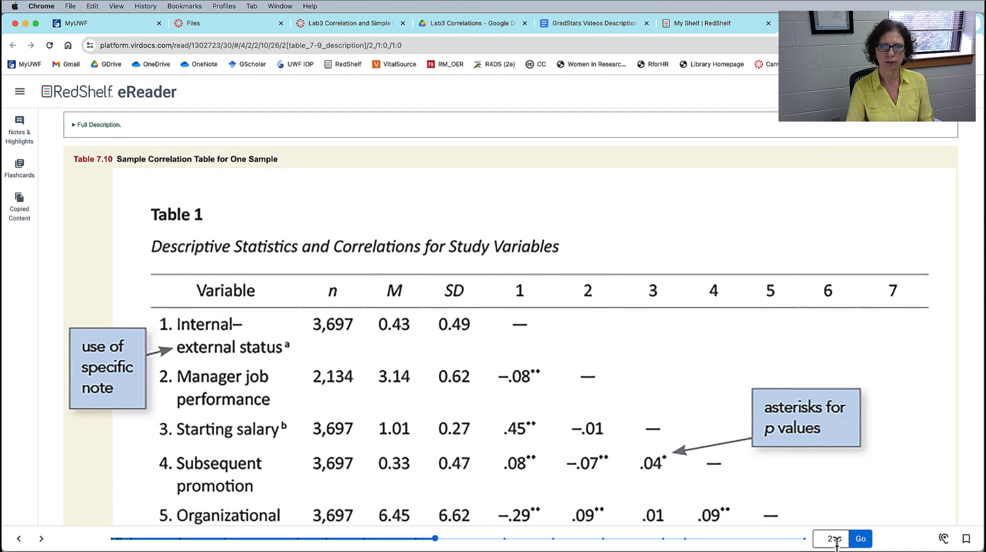
scroll(636, 348, down, 3)
scroll(634, 347, down, 5)
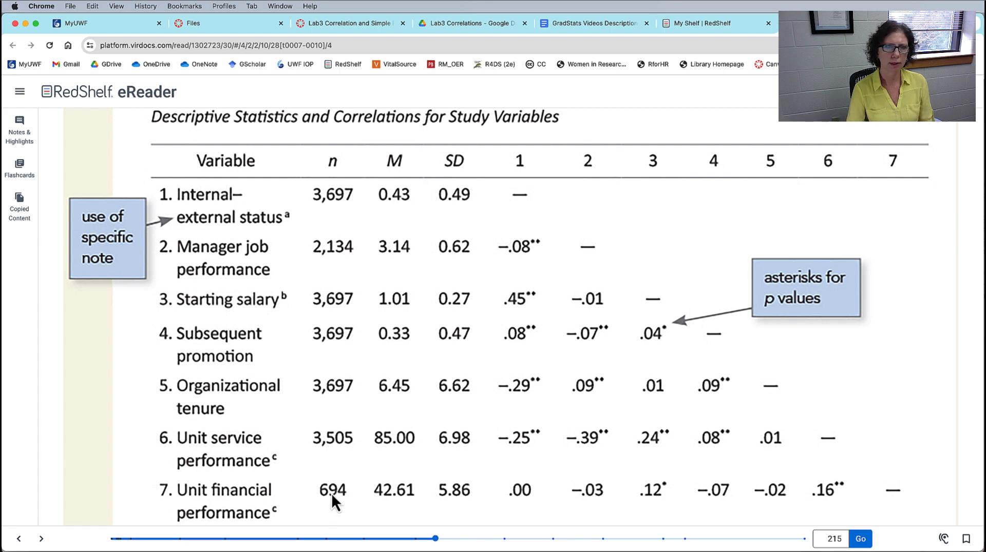
scroll(356, 343, down, 3)
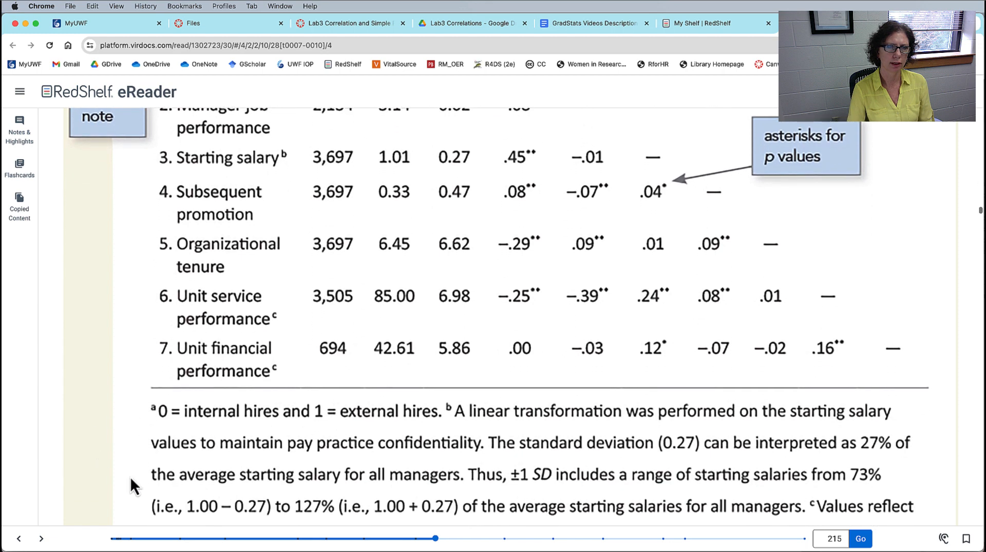
scroll(322, 447, up, 2)
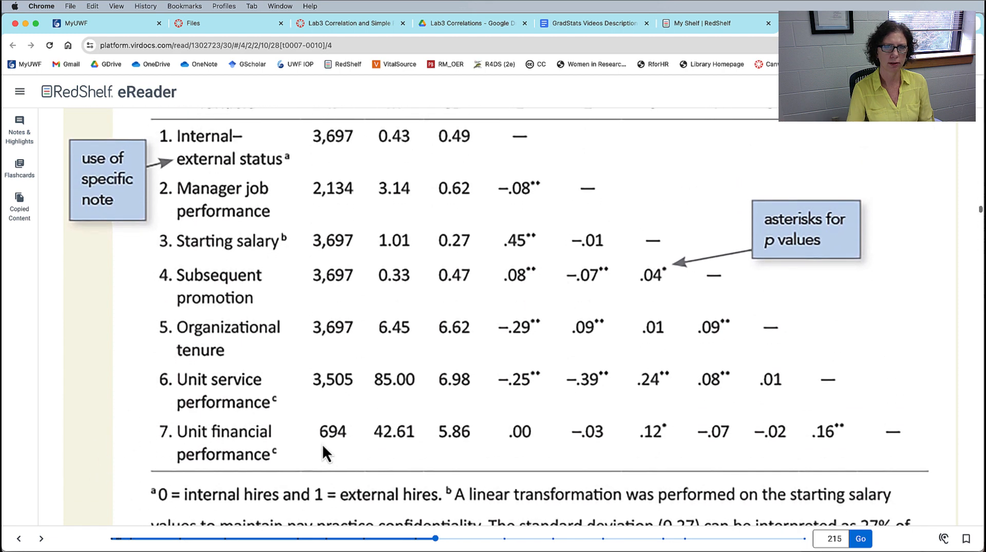
scroll(398, 304, up, 2)
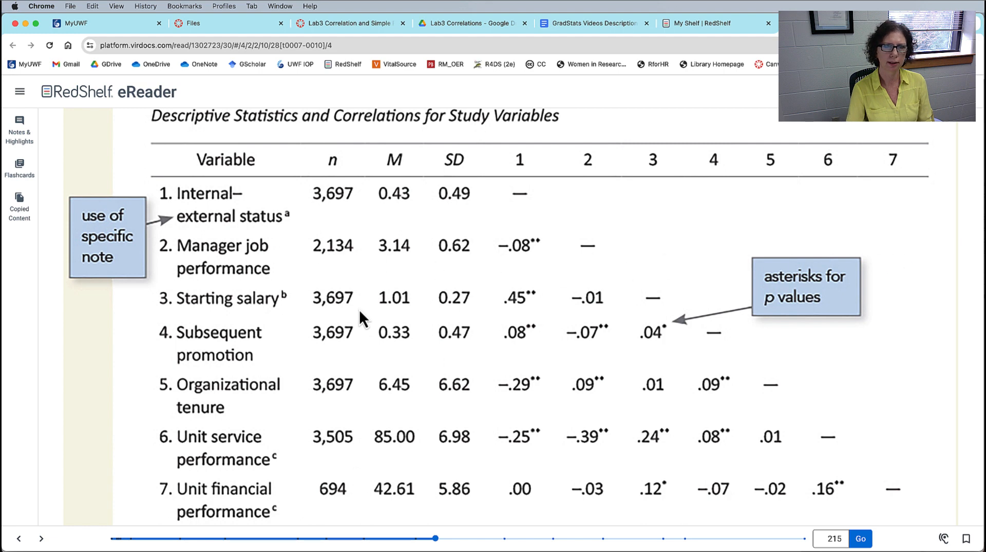
scroll(473, 403, down, 2)
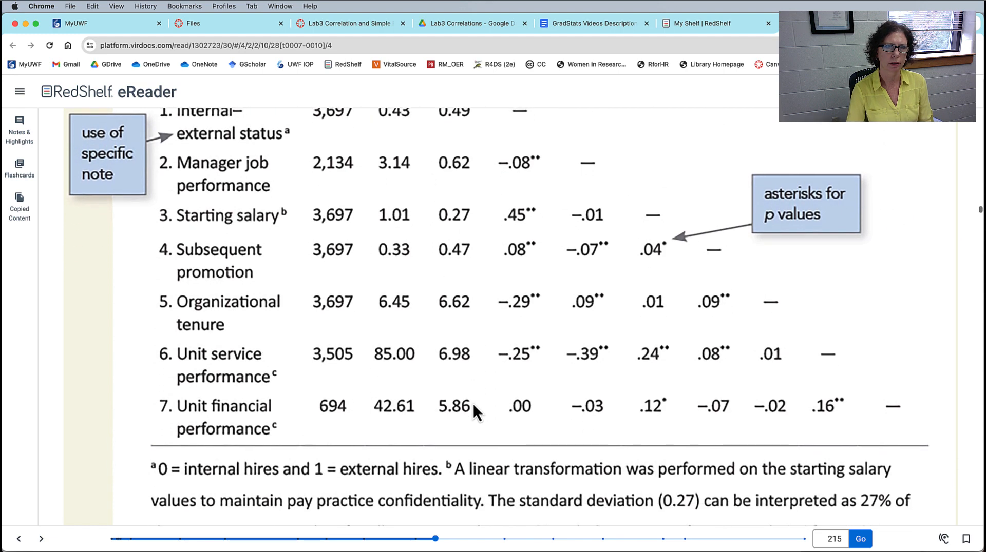
scroll(473, 403, up, 3)
- Switch back to JASP, try flagging significant correlations and showing sample sizes in the correlation table, and turn both options off again
key(super+Tab)
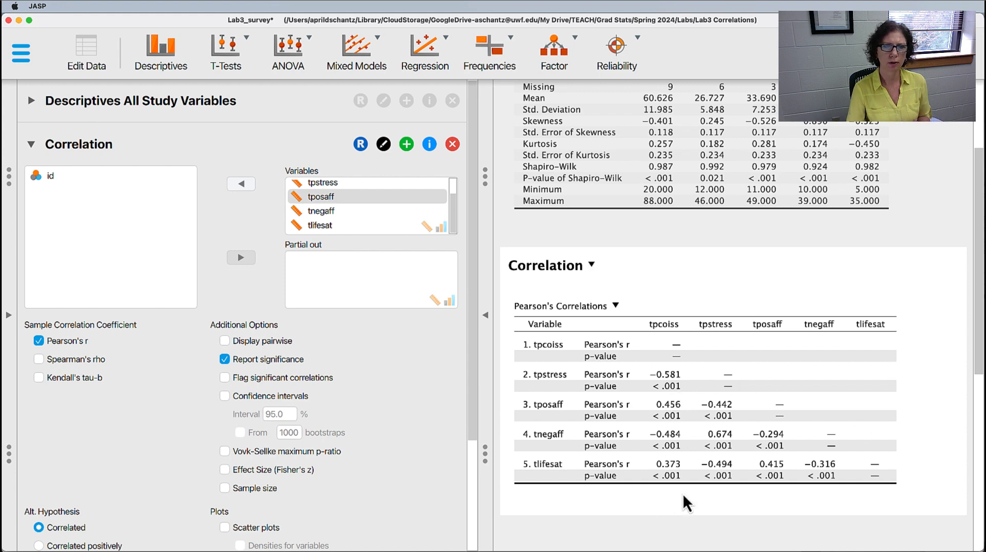
scroll(685, 452, down, 3)
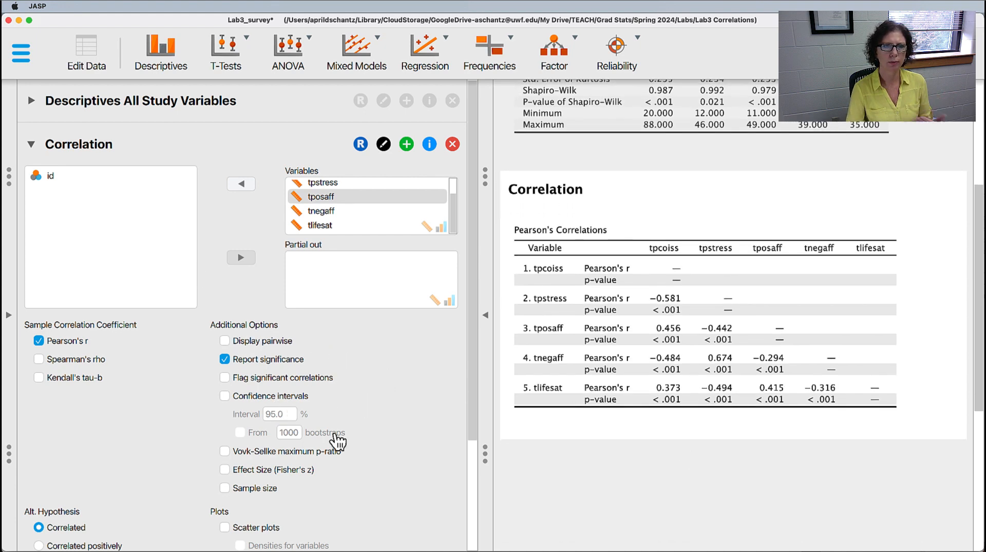
click(225, 378)
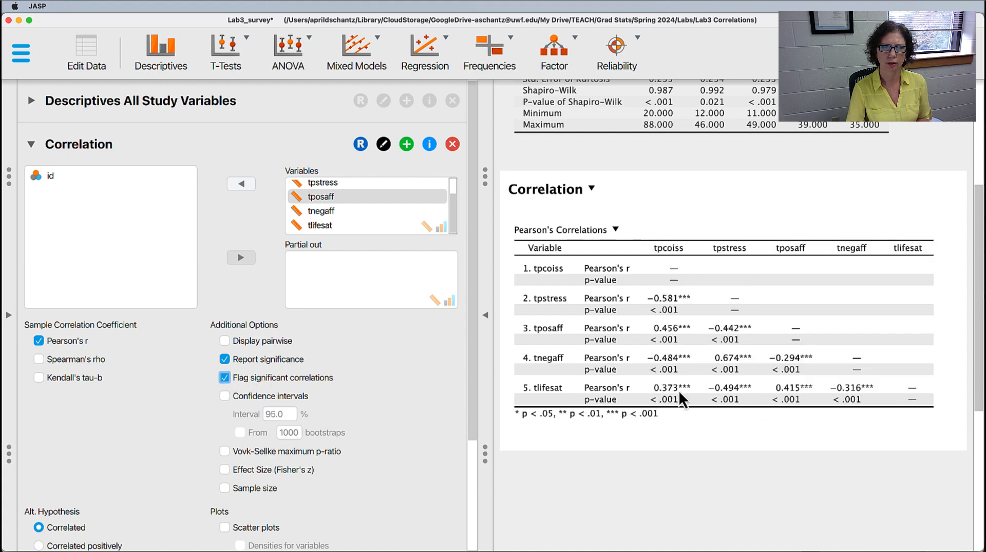
scroll(408, 379, down, 3)
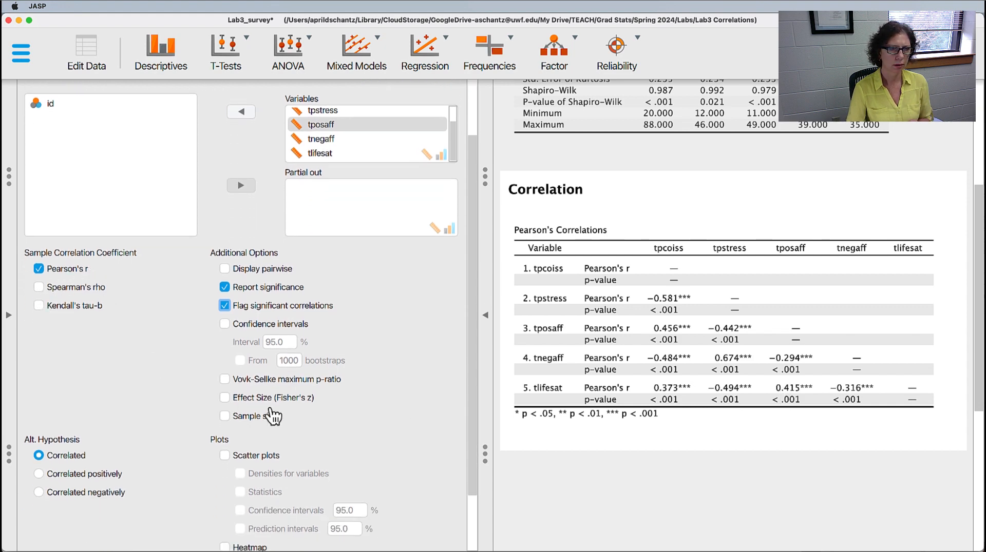
click(225, 417)
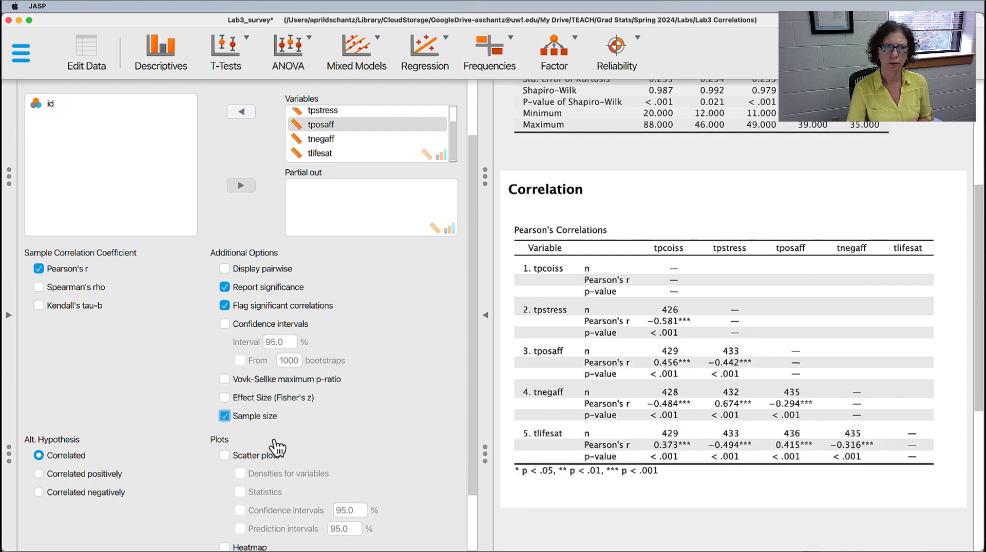
click(225, 417)
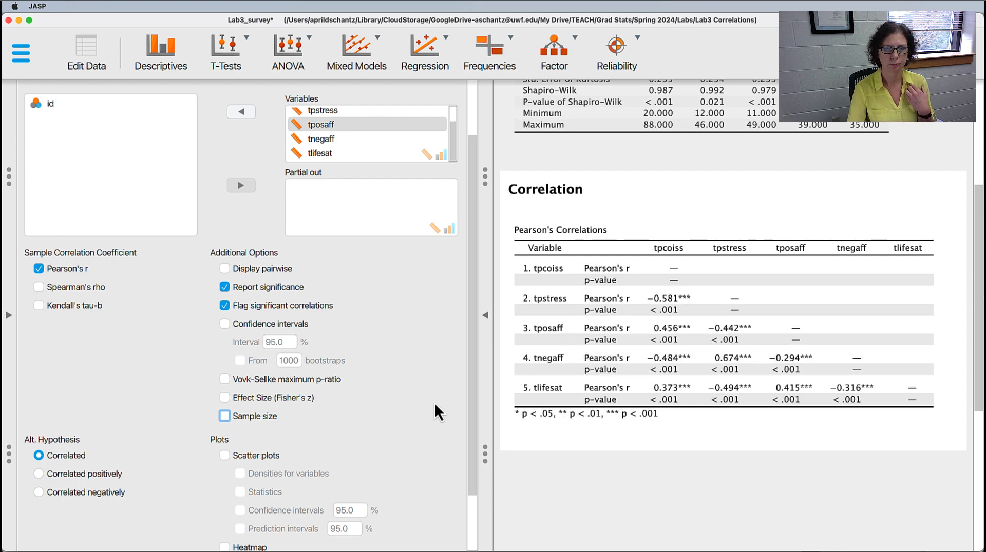
click(224, 306)
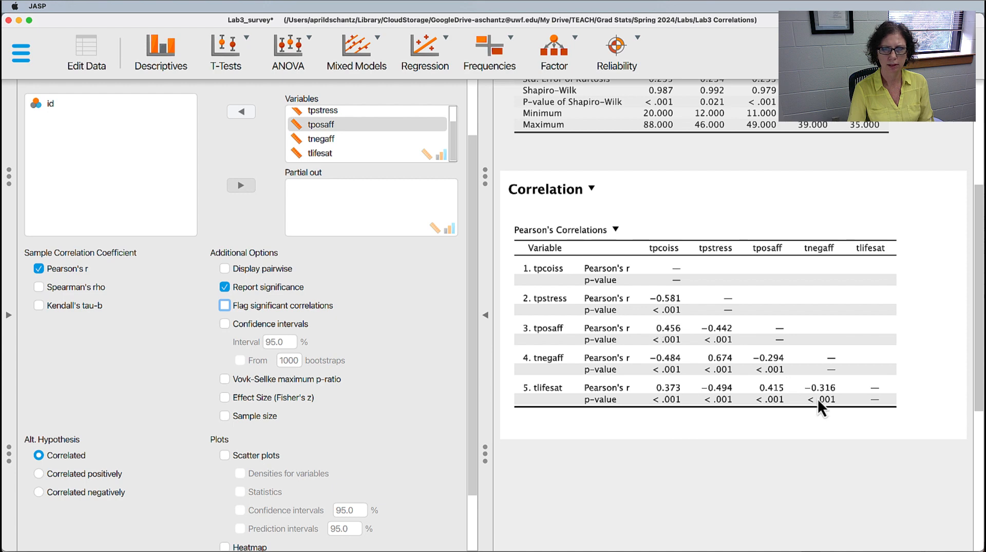
- Turn off significance reporting so the correlation table lists only Pearson's r
click(225, 287)
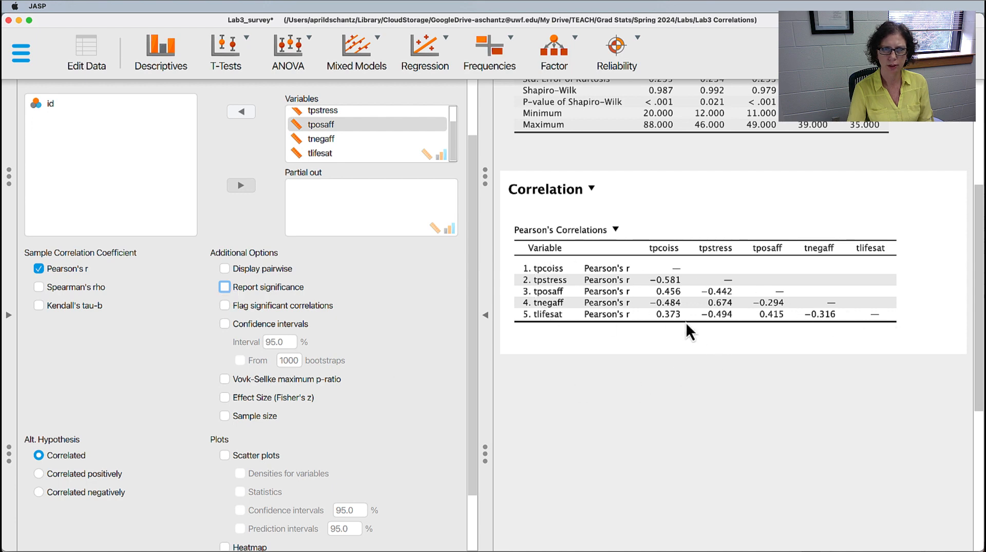
click(615, 230)
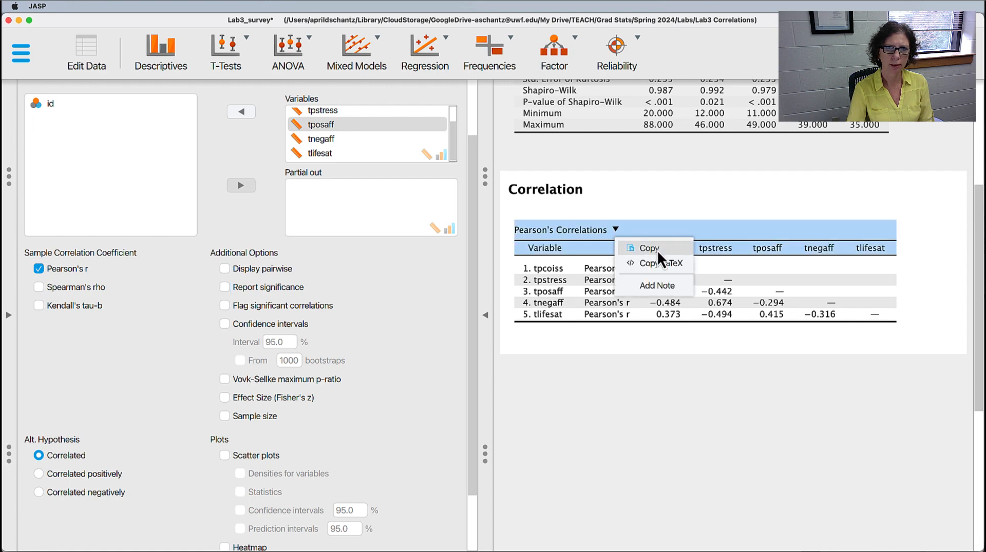
click(553, 279)
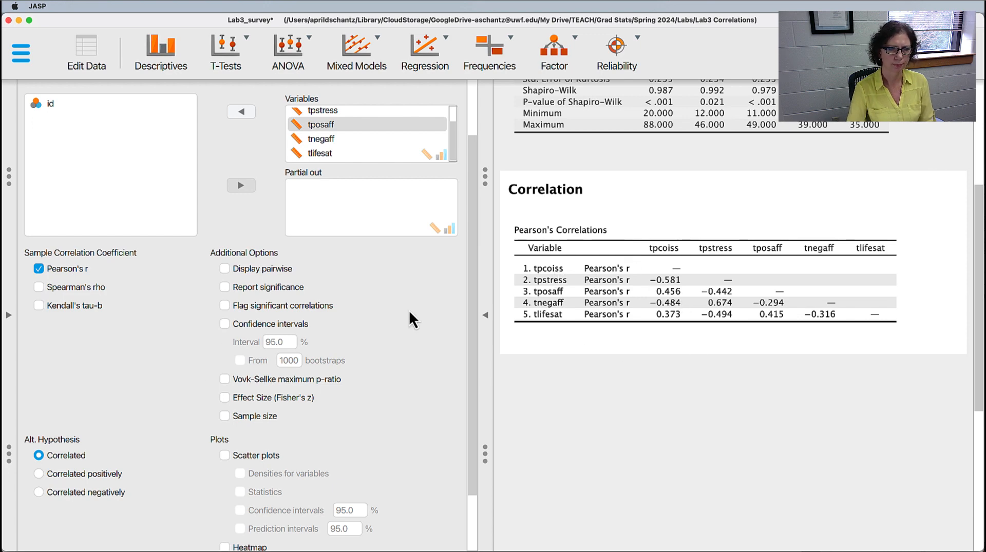
scroll(411, 320, down, 3)
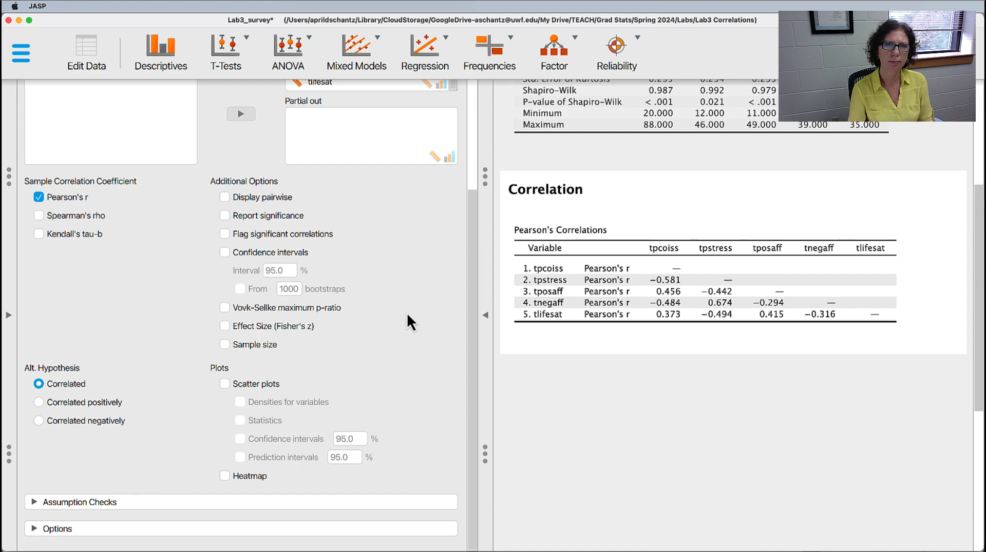
- Switch to Excel and open the TableCORR sheet of the Starter Tables workbook
key(super+Tab)
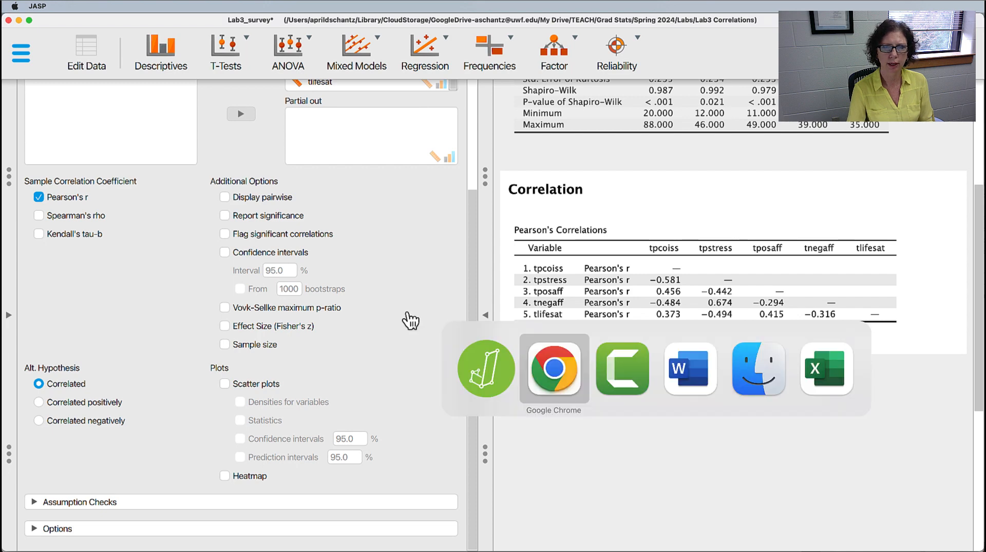
scroll(447, 378, up, 5)
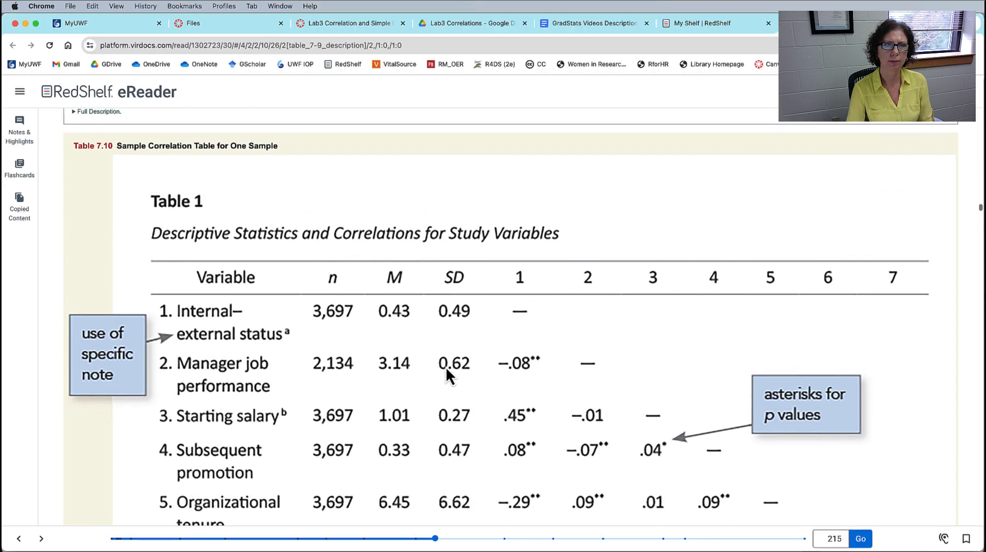
key(super+Tab)
key(super+Tab)
key(super+Tab)
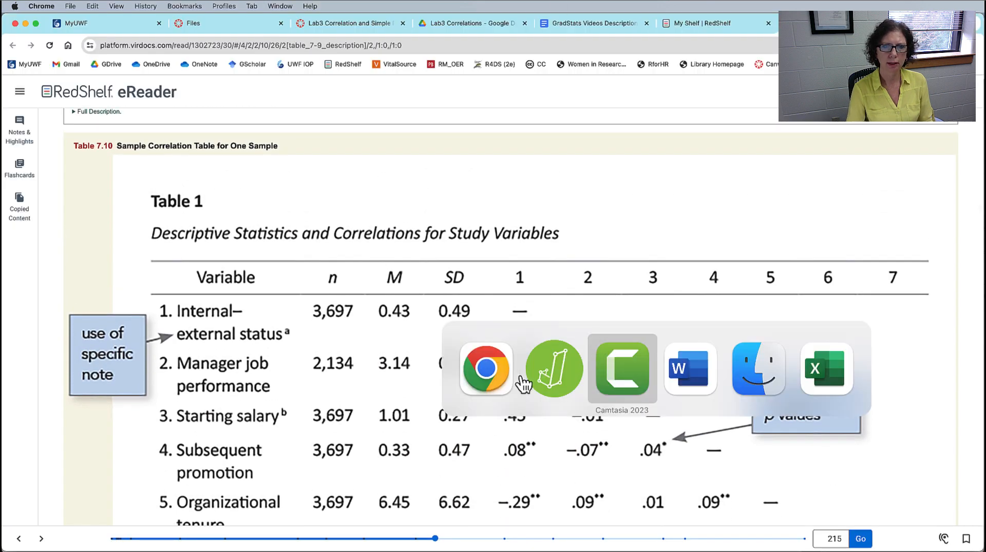
key(super+Tab)
key(super+Tab)
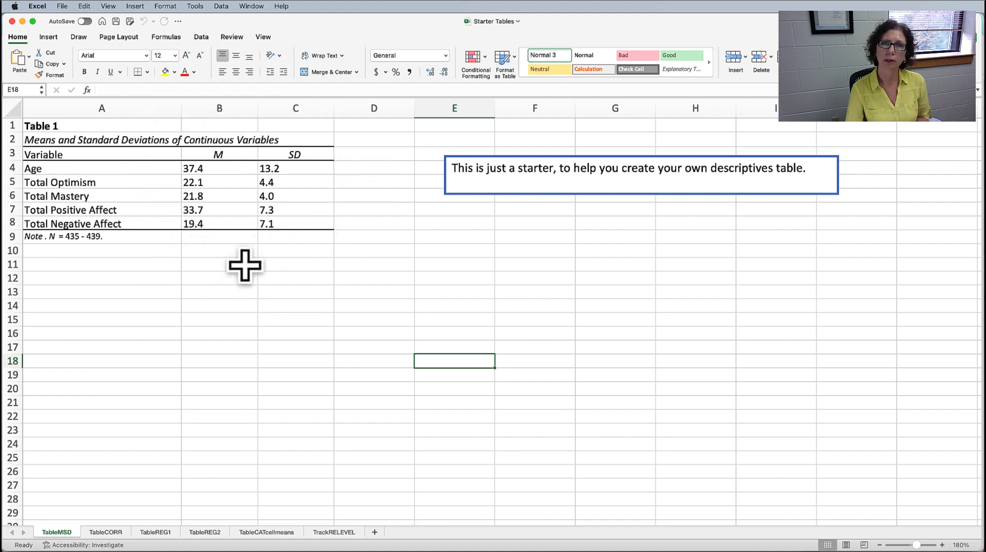
click(107, 534)
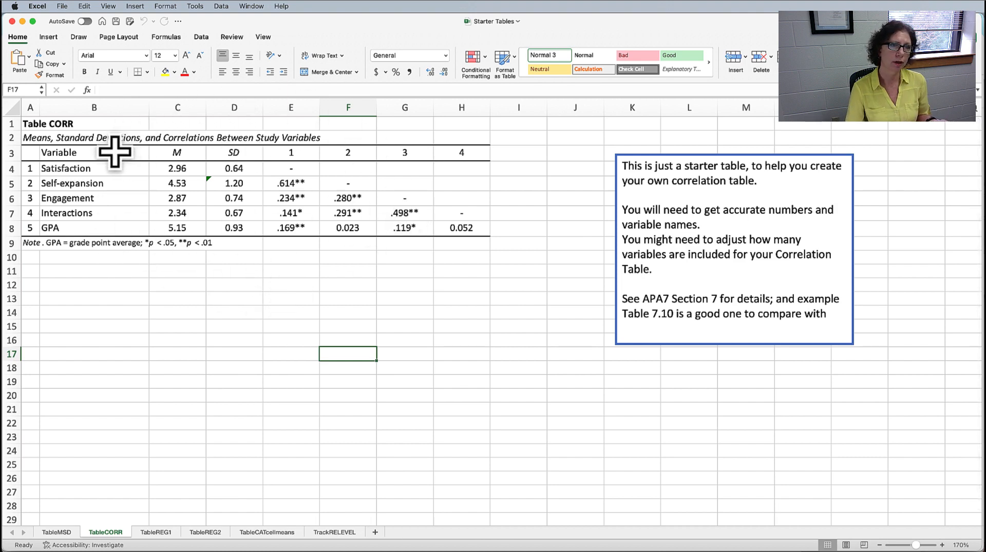
- Clear the sample variable names, means, standard deviations and correlations in B4:H8, keeping the table's headings and row numbers
drag(112, 167, 482, 209)
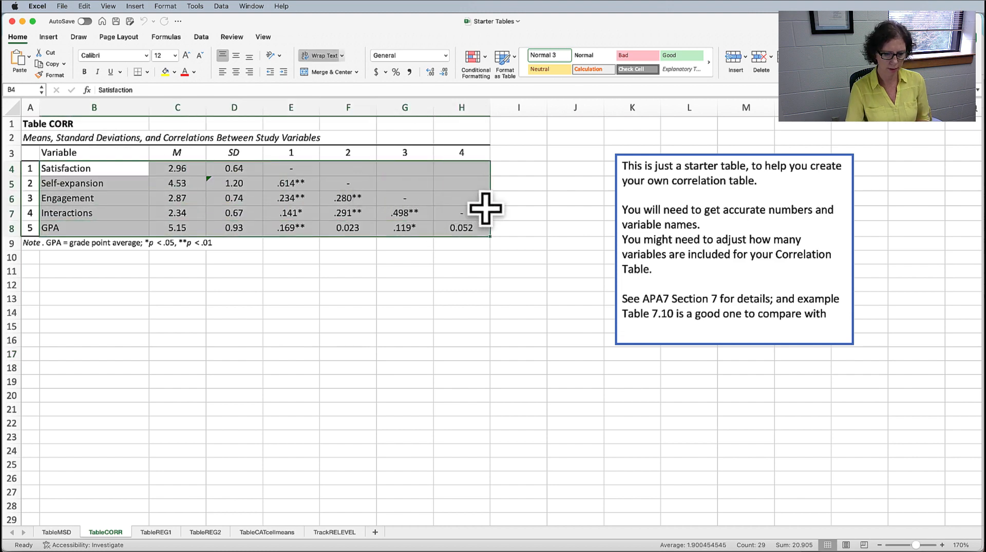
key(Delete)
click(302, 307)
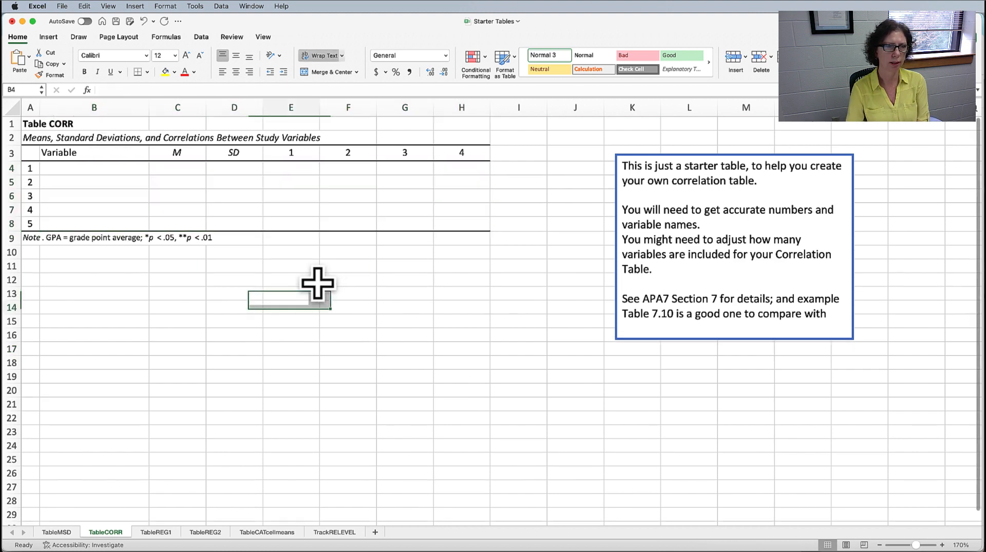
- Remove the definition "GPA = grade point average;" from the table note in A9
click(36, 237)
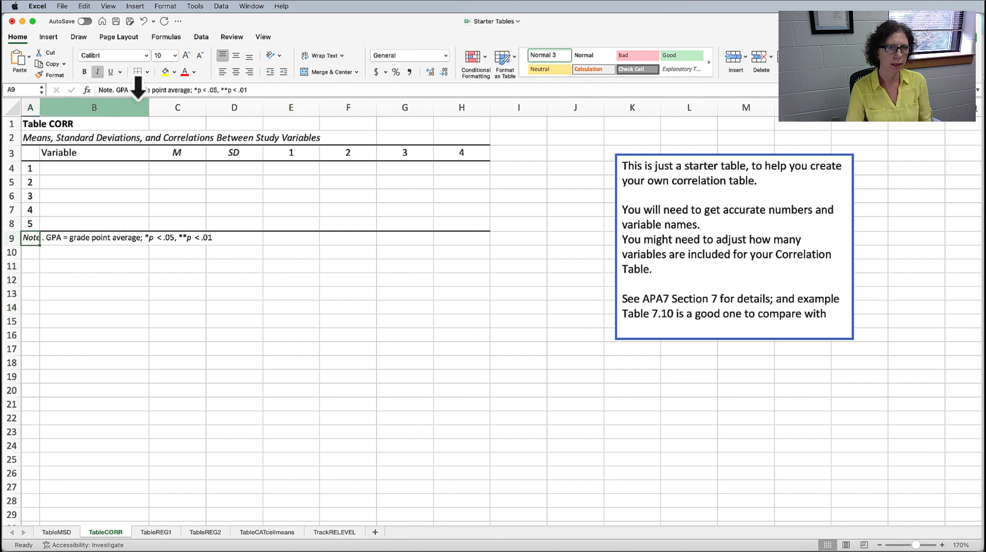
drag(115, 89, 194, 90)
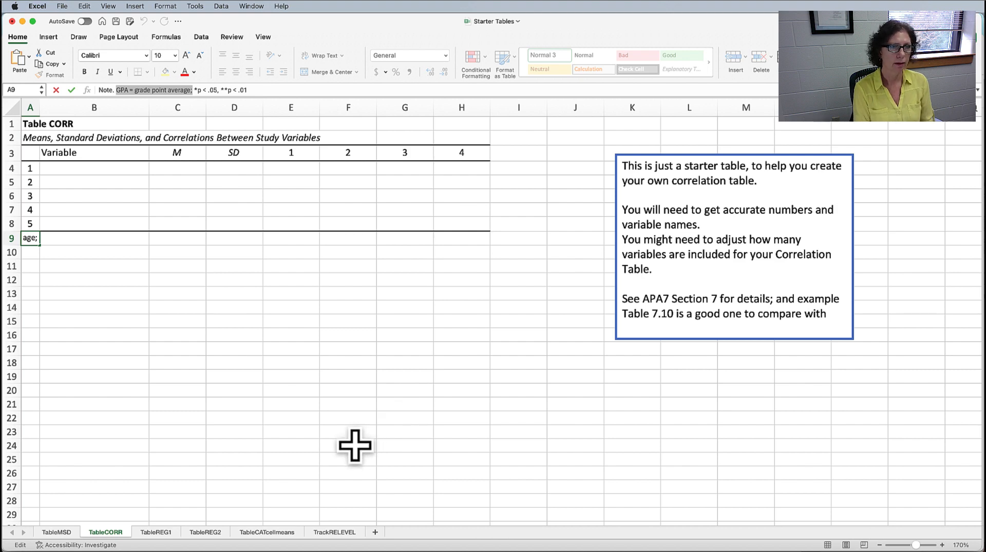
key(BackSpace)
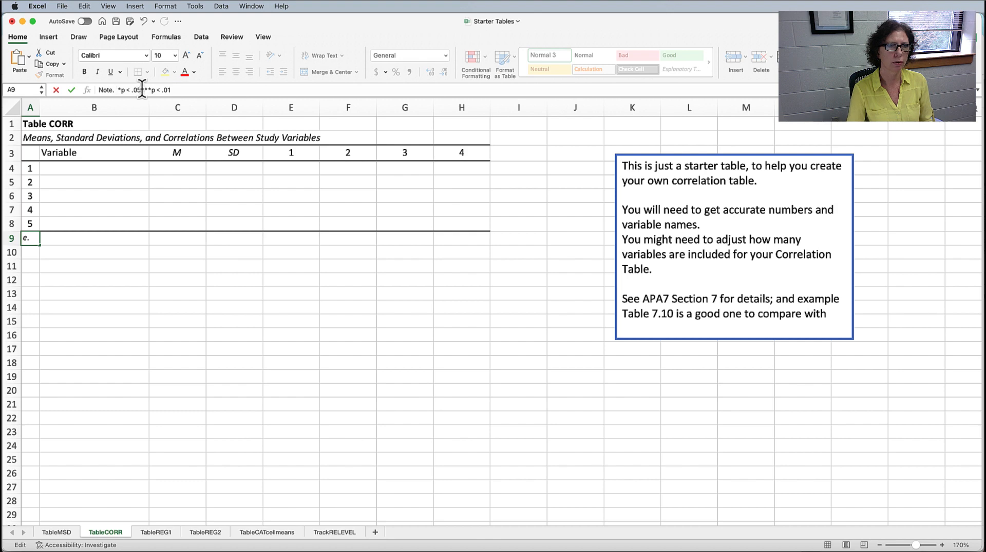
- Replace the significance levels in the table note with a single entry reading ***p < .001
drag(142, 90, 117, 90)
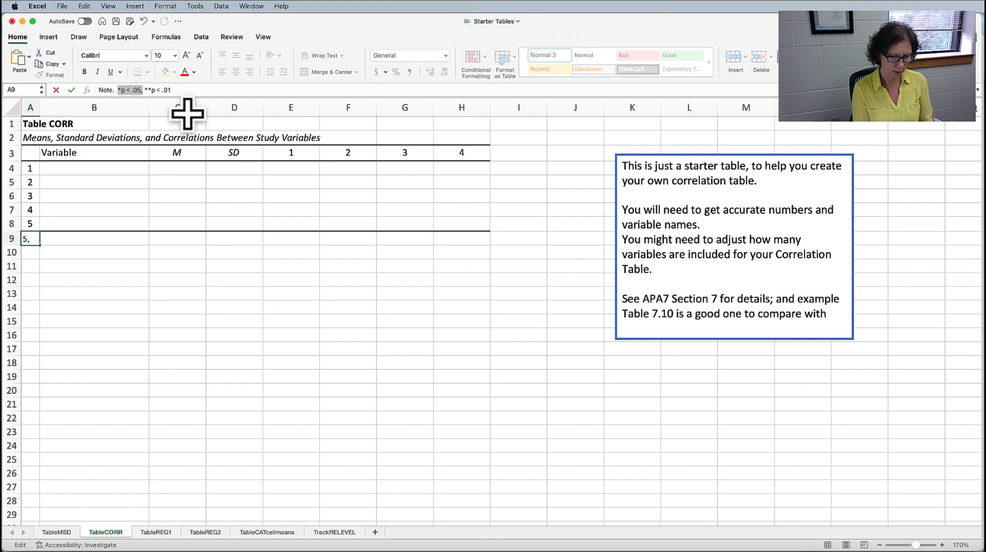
key(BackSpace)
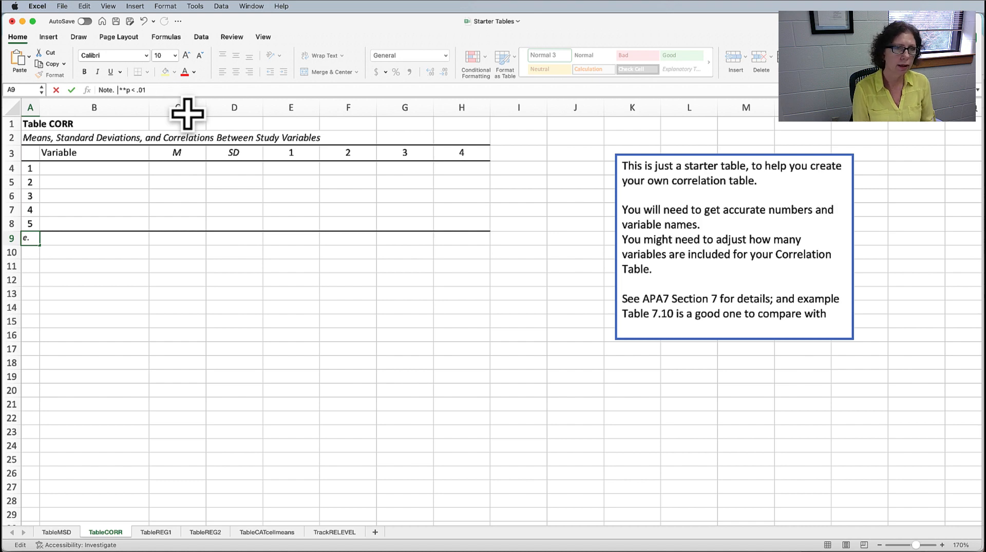
text(*)
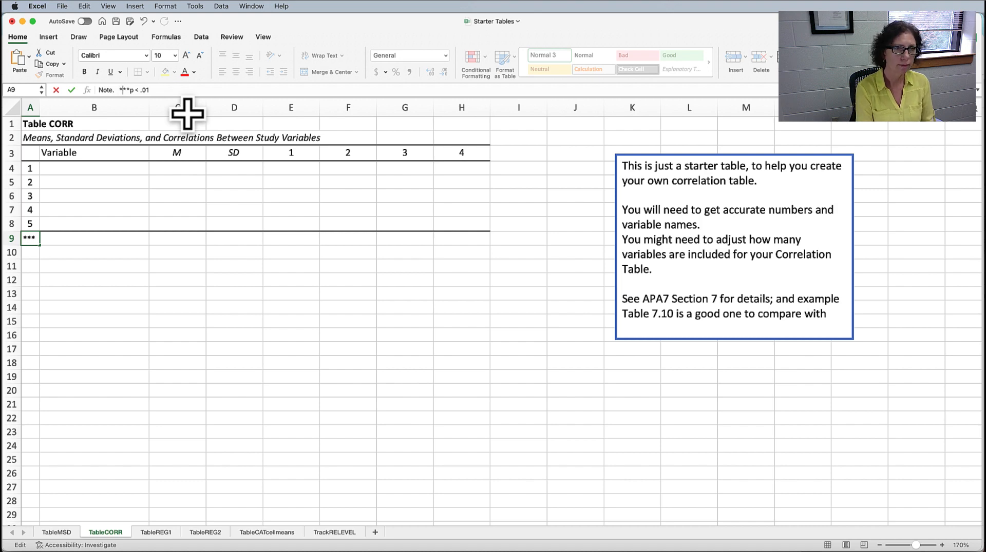
key(Right)
key(Right)
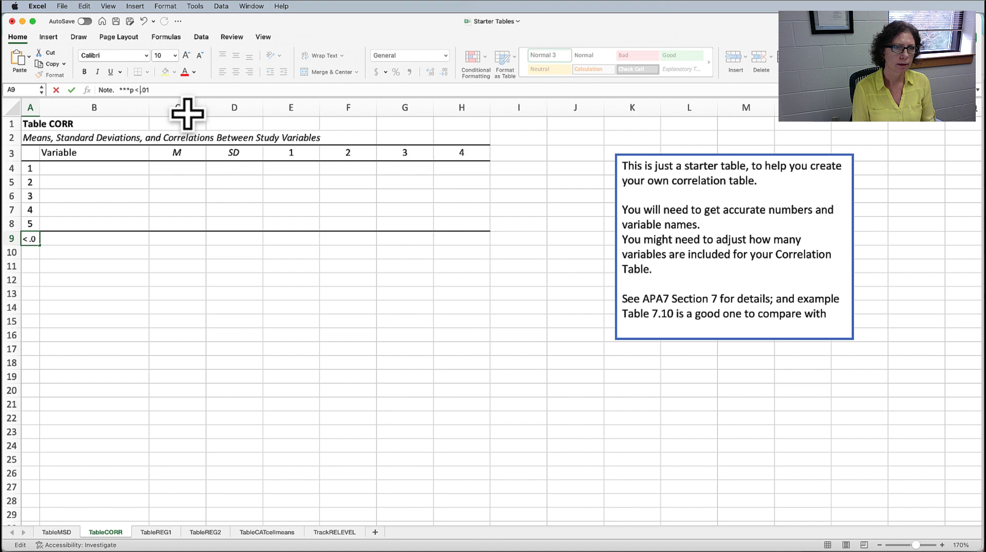
text(0)
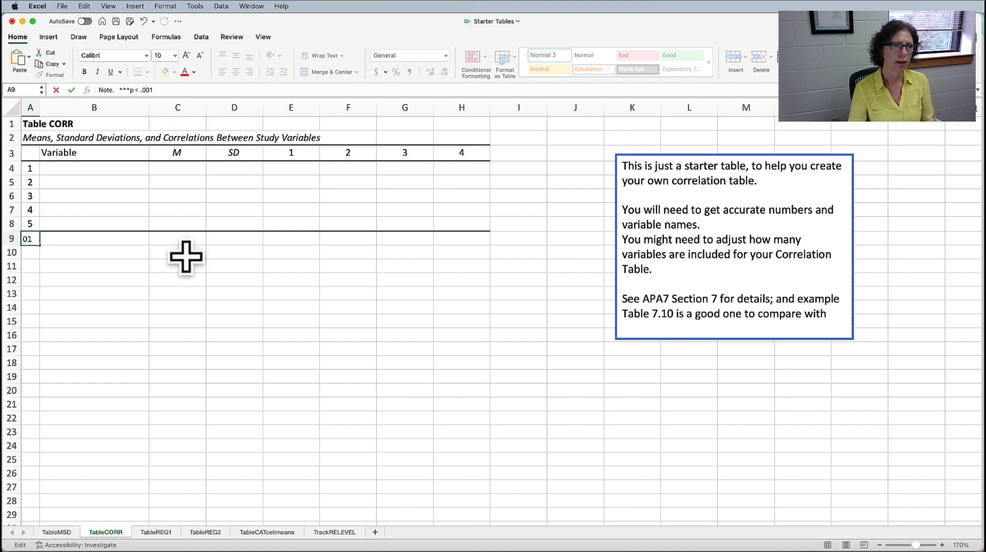
click(198, 293)
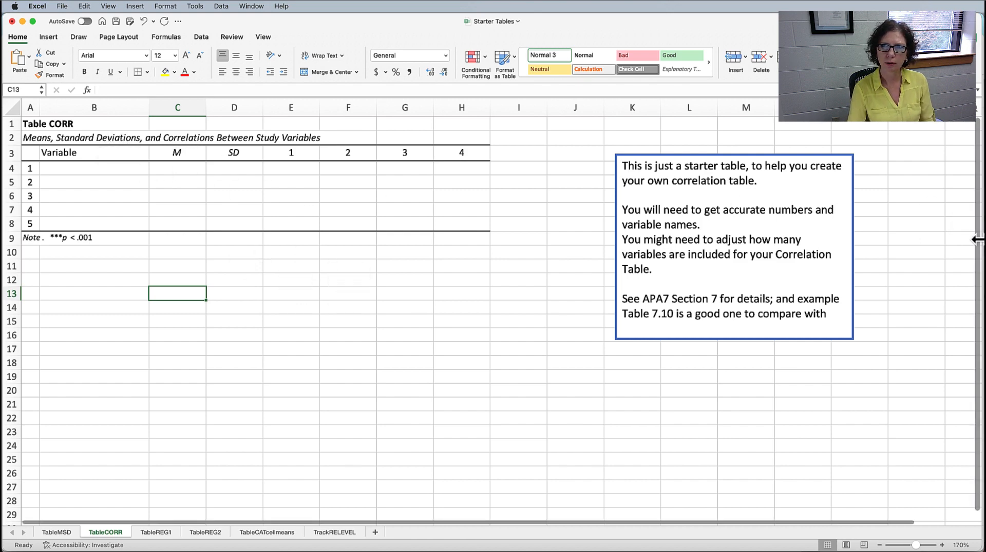
- Narrow the Excel window so the starter table sits beside the full JASP correlation table
drag(976, 239, 520, 234)
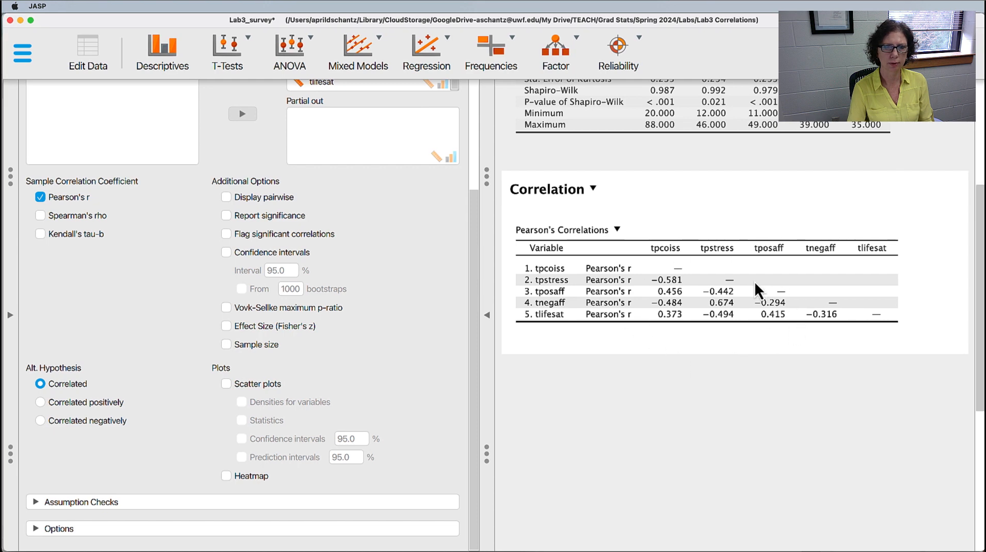
key(super+Tab)
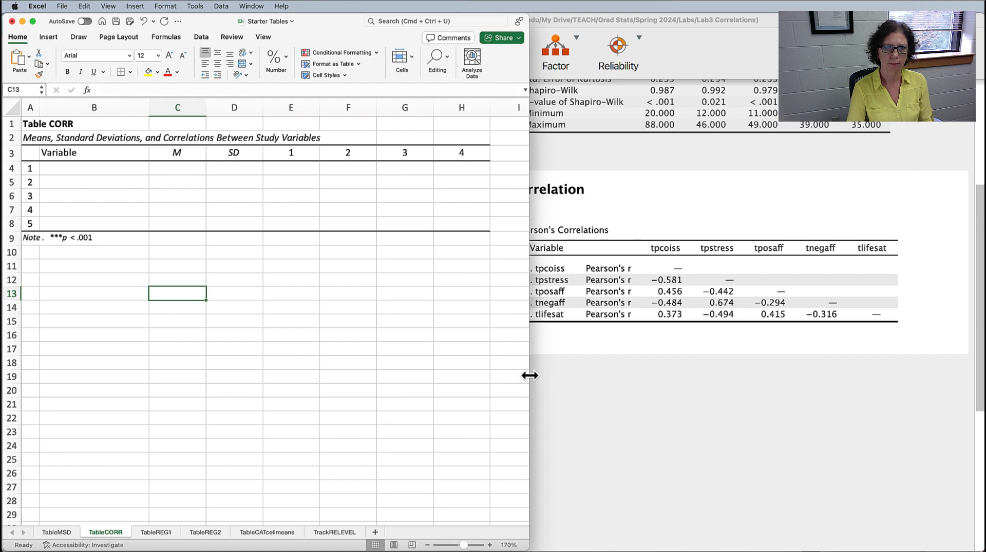
drag(529, 376, 491, 374)
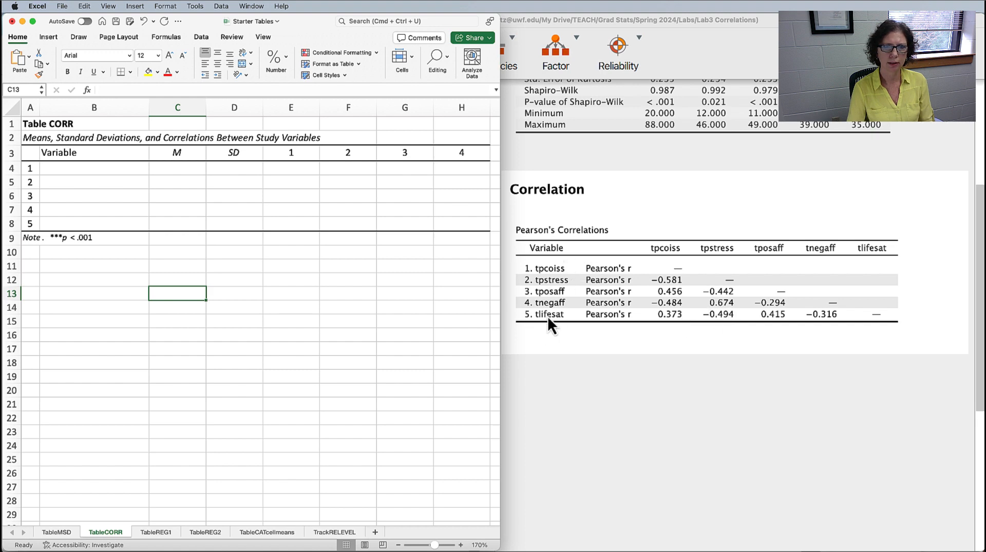
- Enter "Perceived control" as the first variable name in B4
click(145, 168)
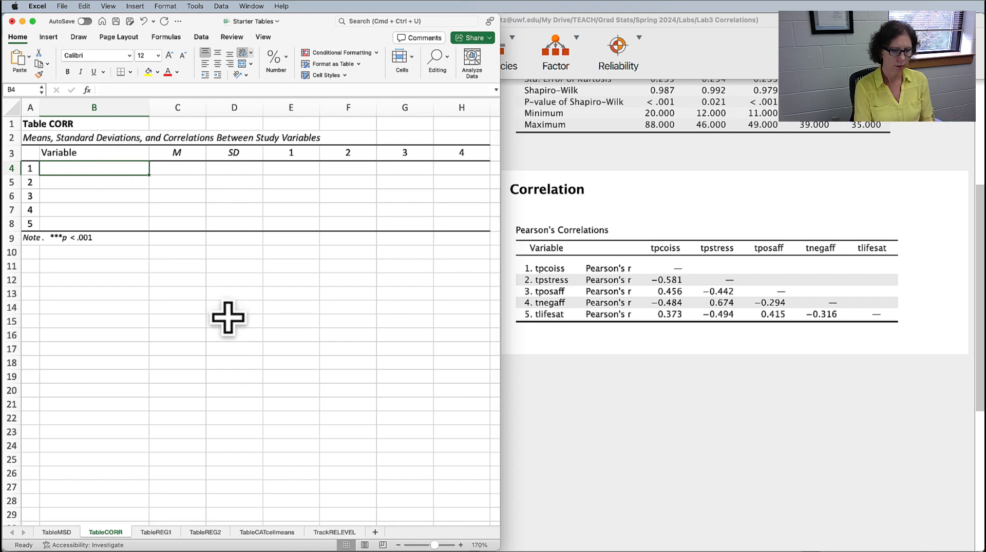
text(Perc)
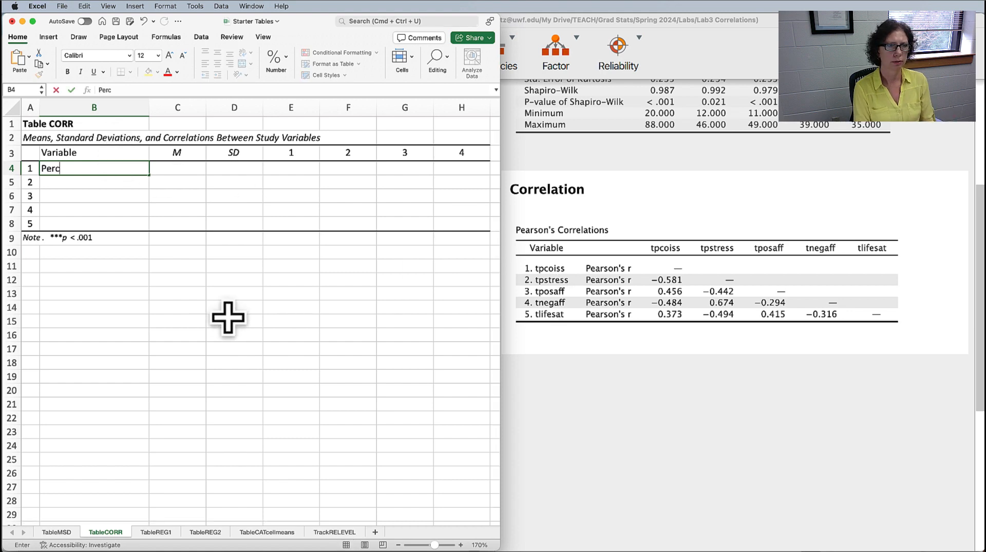
text(eived Cotnr)
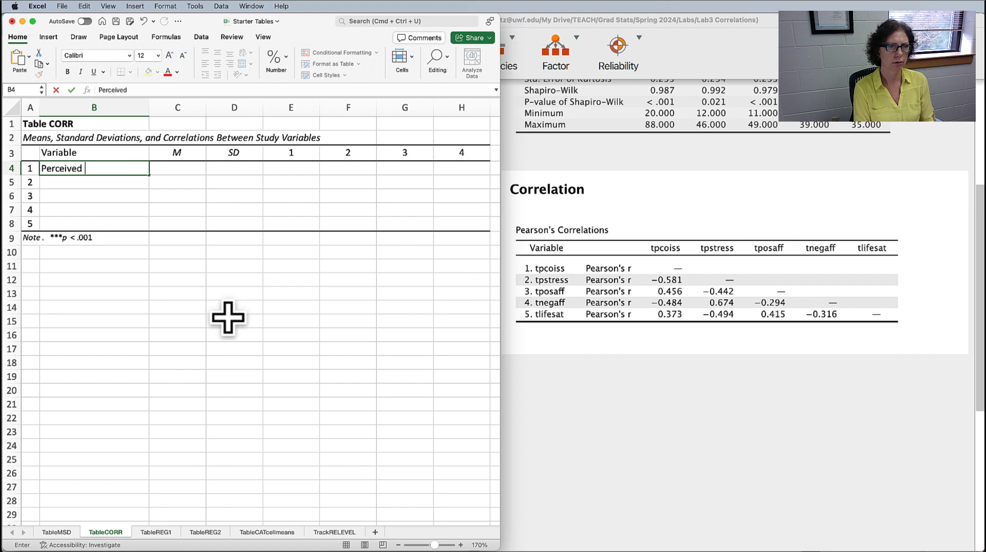
key(BackSpace)
key(BackSpace)
key(BackSpace)
key(BackSpace)
key(BackSpace)
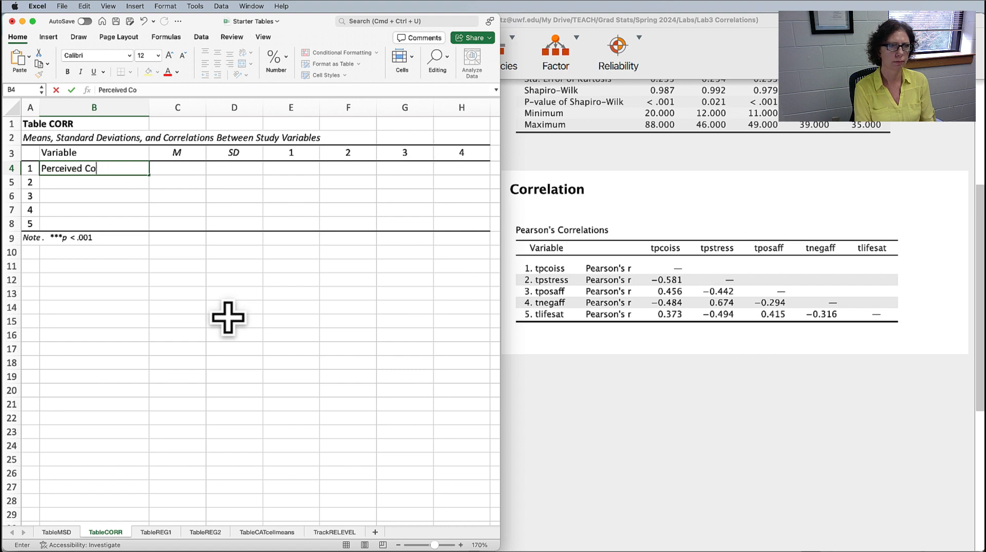
text(control)
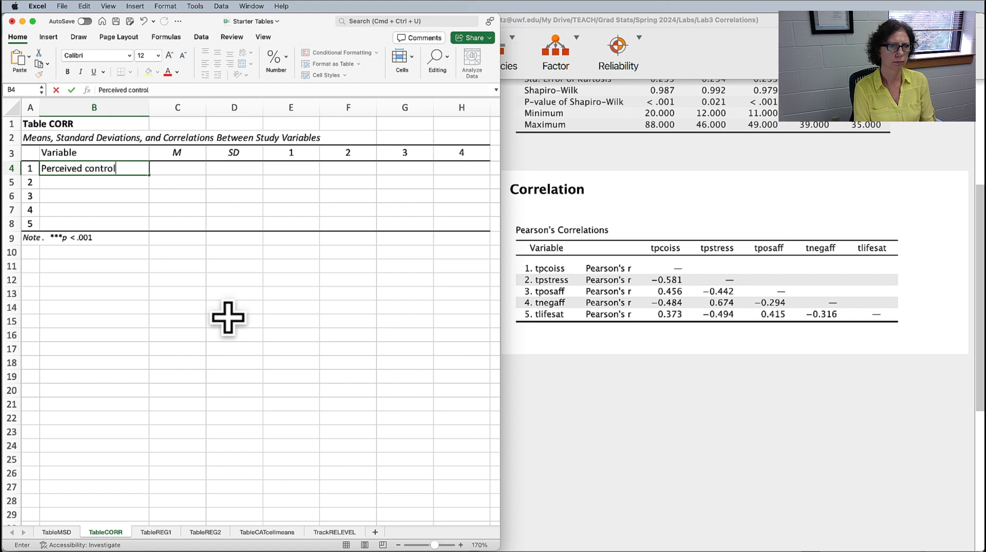
key(Return)
- Enter "Perceived stress" in B5 and "Positive affect" in B6 as the second and third variable names
text(Perce)
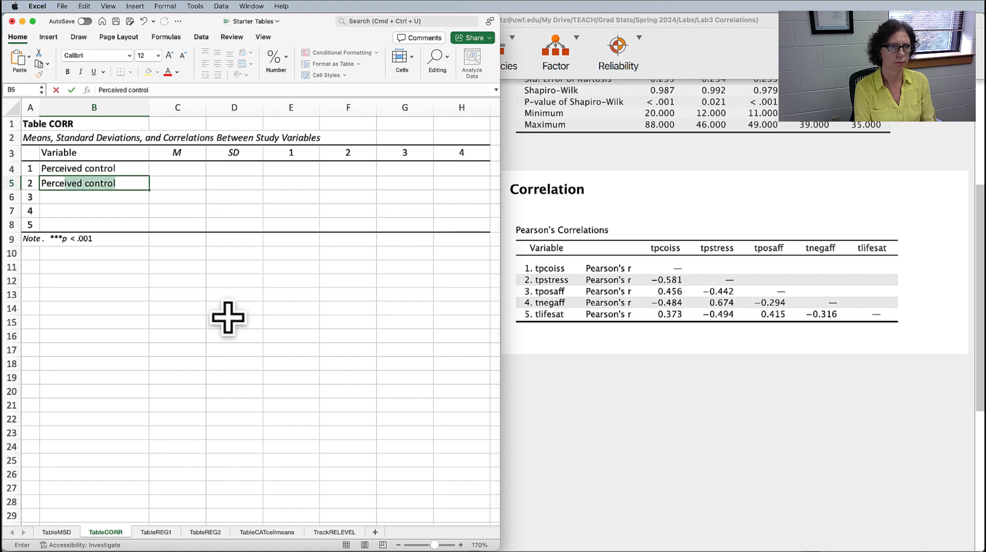
text(ived stress)
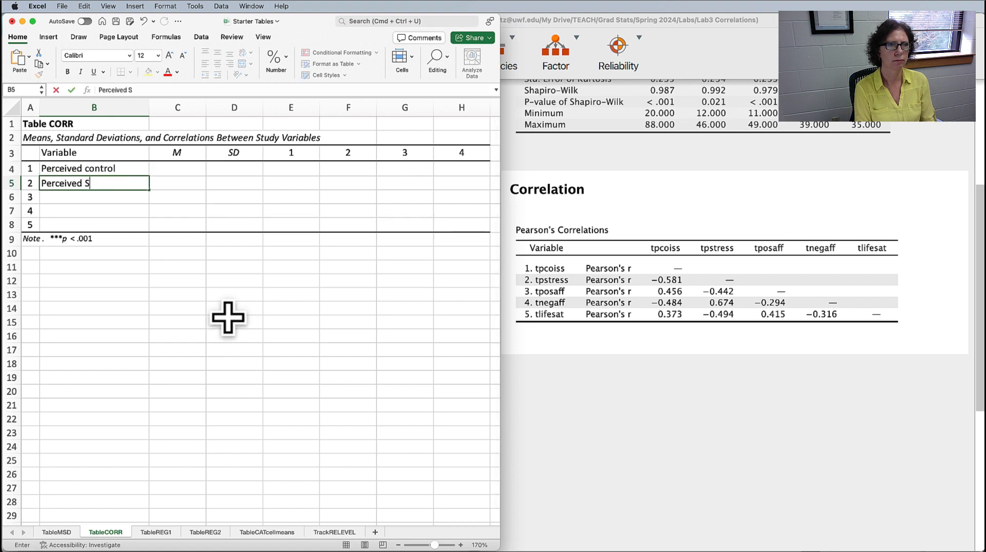
key(Return)
text(P)
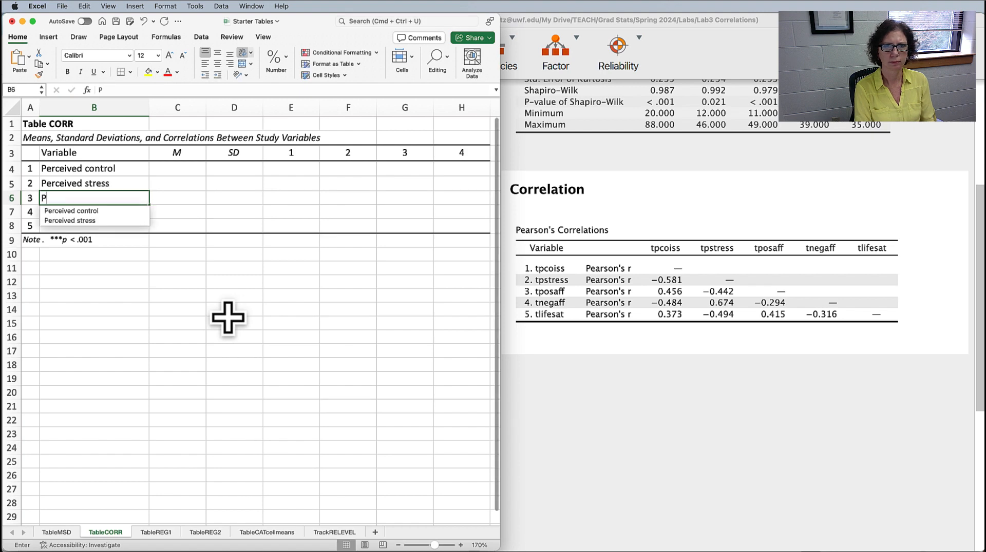
key(BackSpace)
text(Posi)
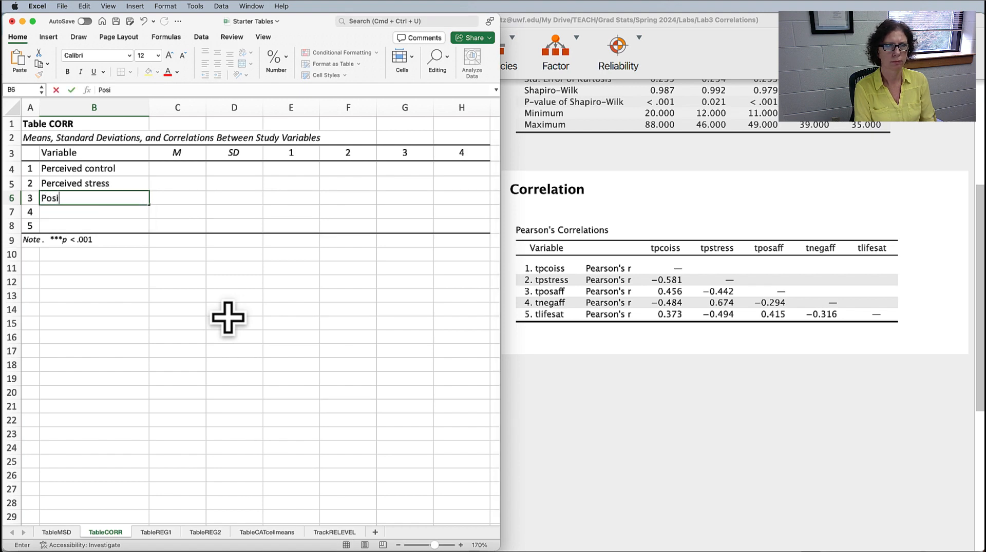
text(tive affect)
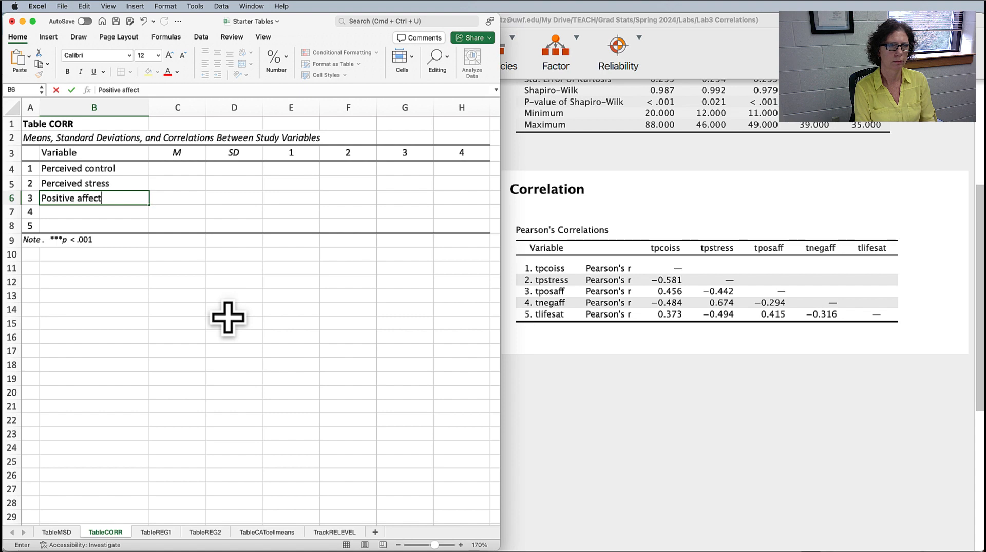
key(Return)
- Enter "Negative affect" as the fourth variable name in B7, correcting any misspelling
text(Negataiv)
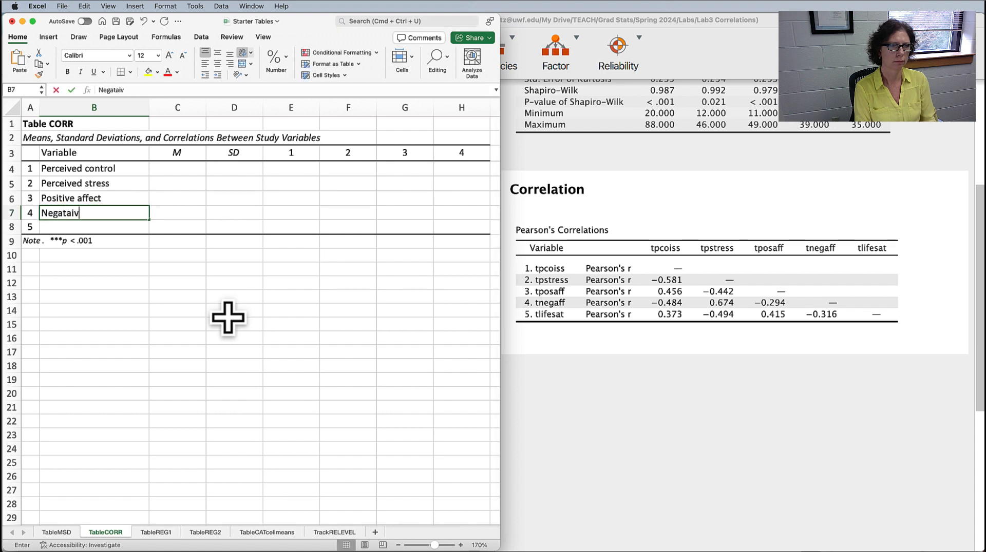
text(e affect)
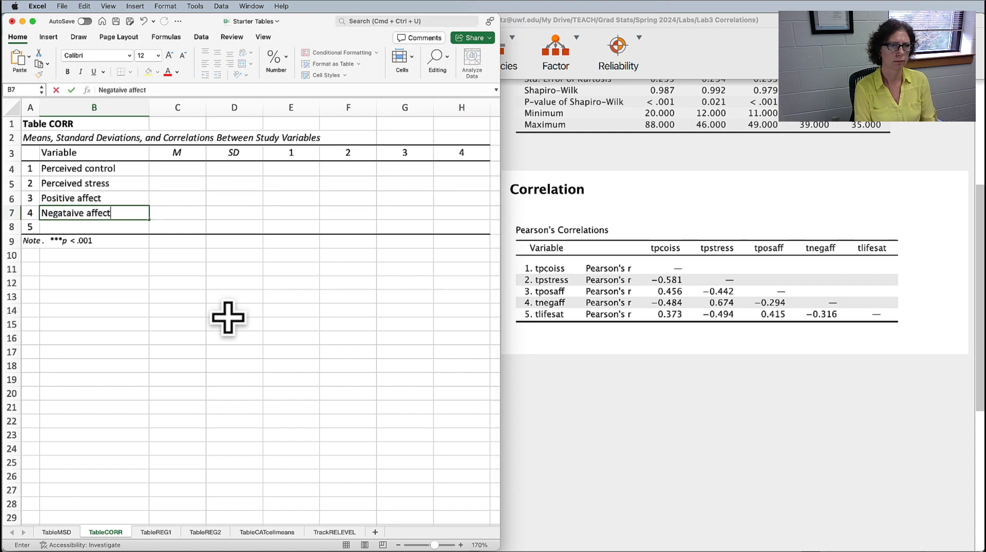
key(Left)
key(Right)
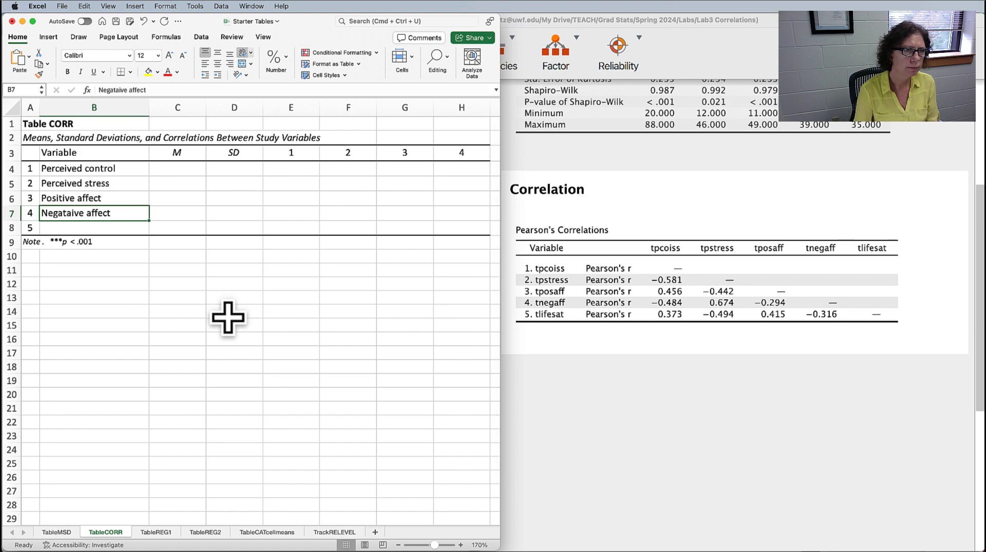
scroll(228, 319, down, 5)
scroll(228, 318, right, 4)
scroll(237, 301, left, 3)
scroll(238, 301, up, 5)
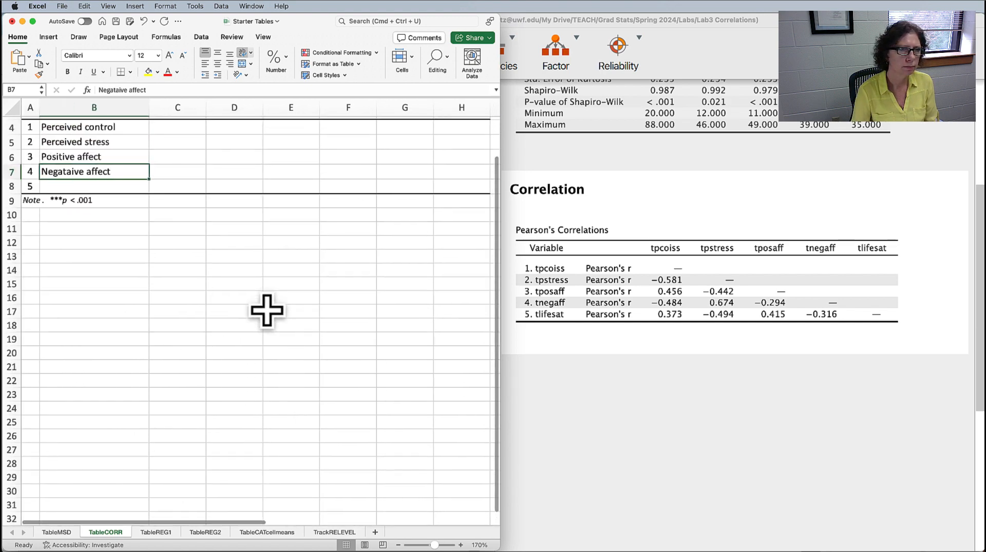
scroll(238, 301, right, 1)
double_click(73, 210)
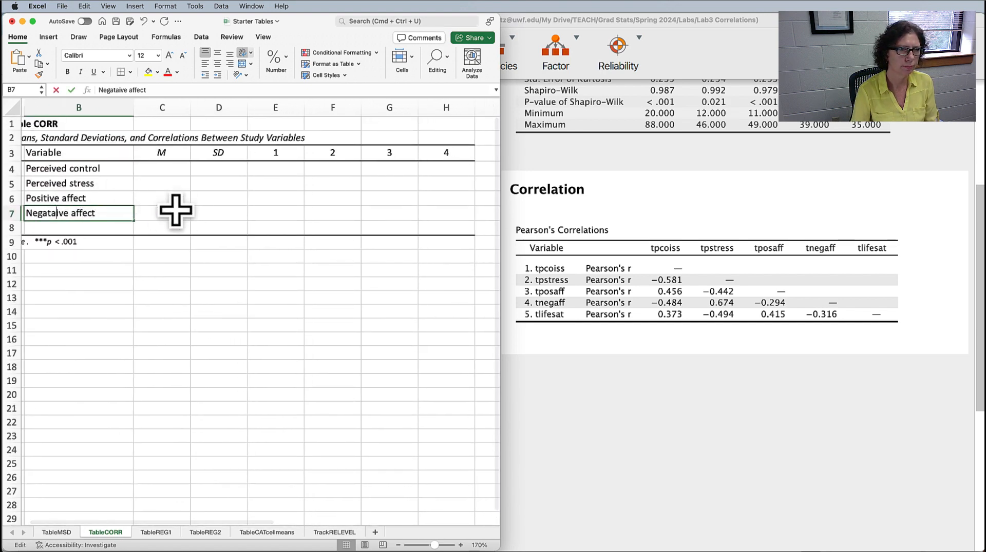
key(BackSpace)
key(Return)
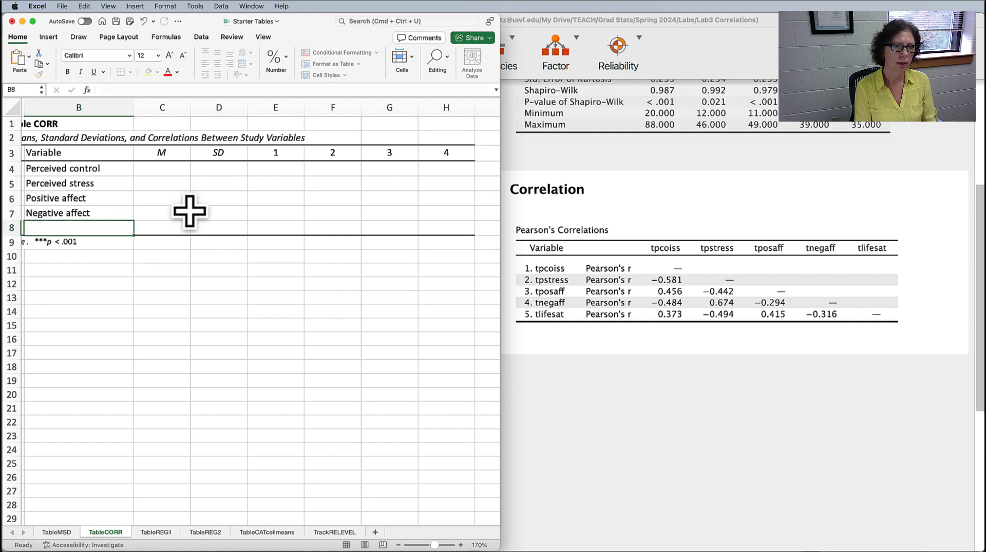
- Enter "Life satisfaction" as the fifth variable name in B8
text(fe)
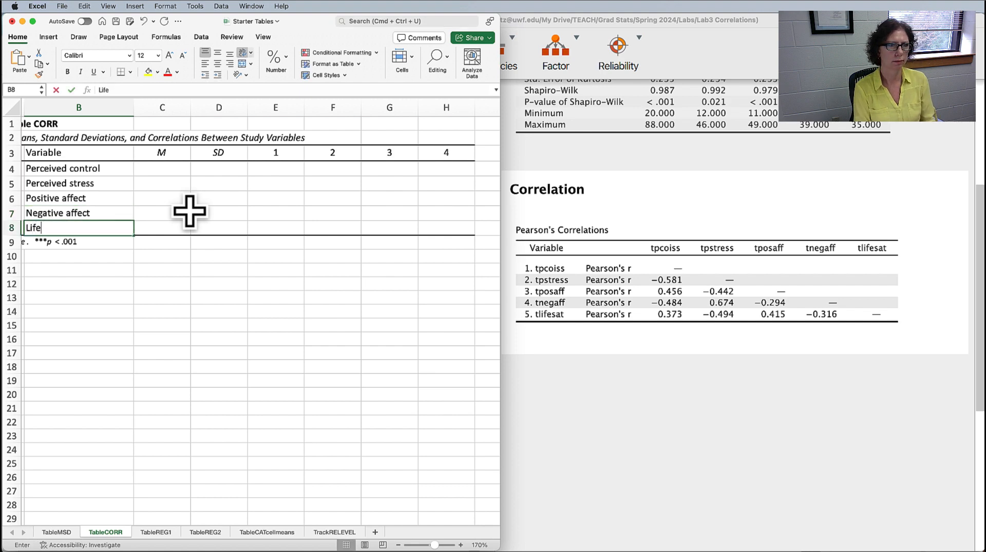
text( satisfaction)
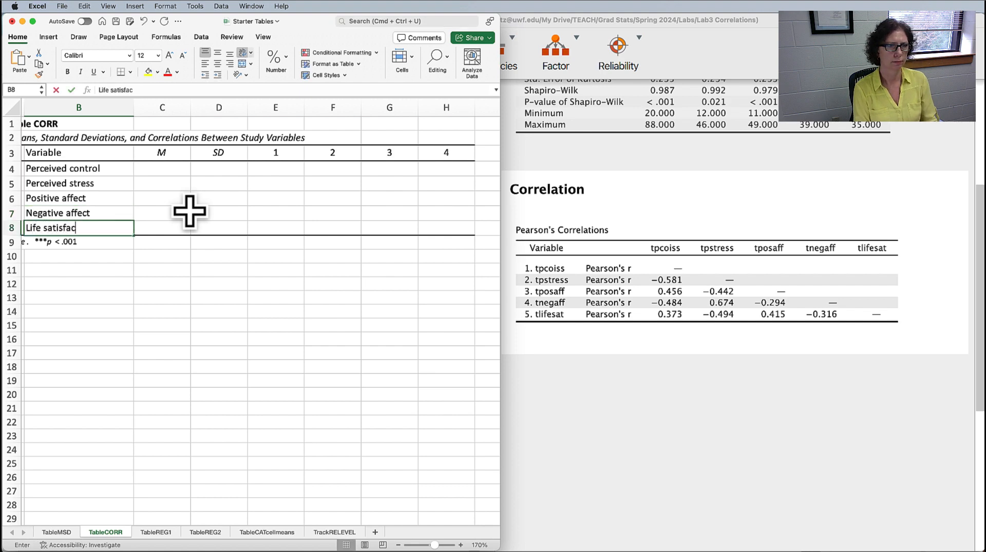
click(180, 256)
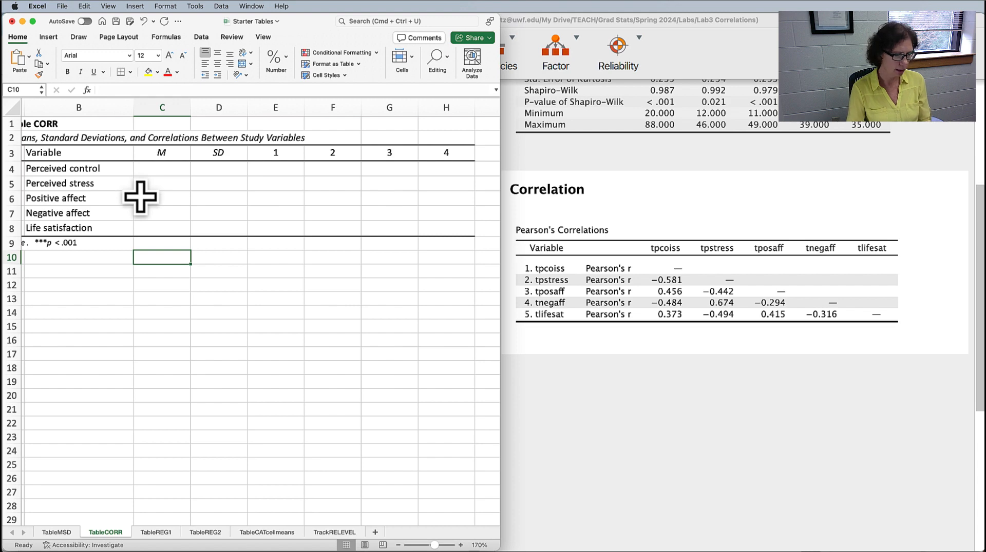
- Switch to Chrome and examine the sample APA correlation table in the RedShelf eReader for its layout and number formatting
key(super+Tab)
key(super+Tab)
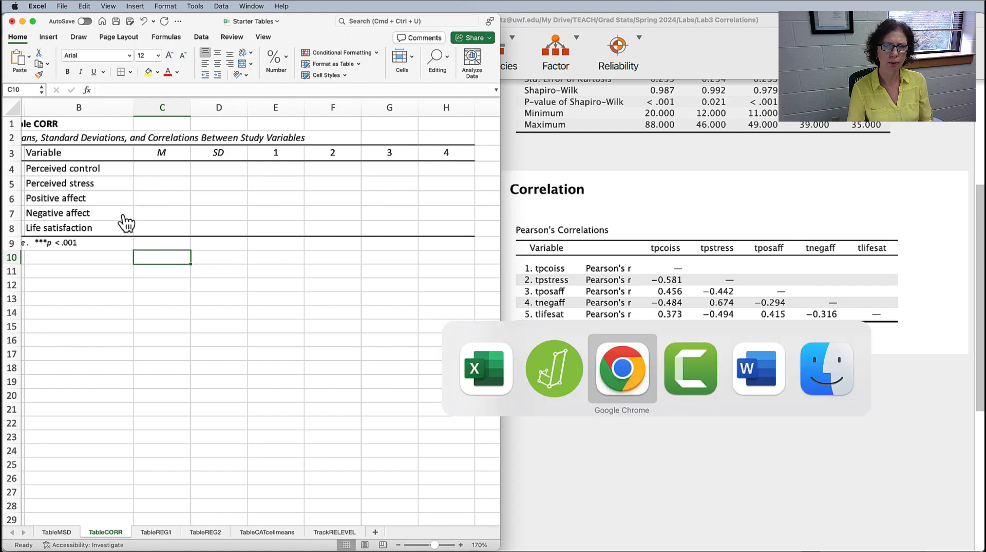
scroll(266, 346, down, 5)
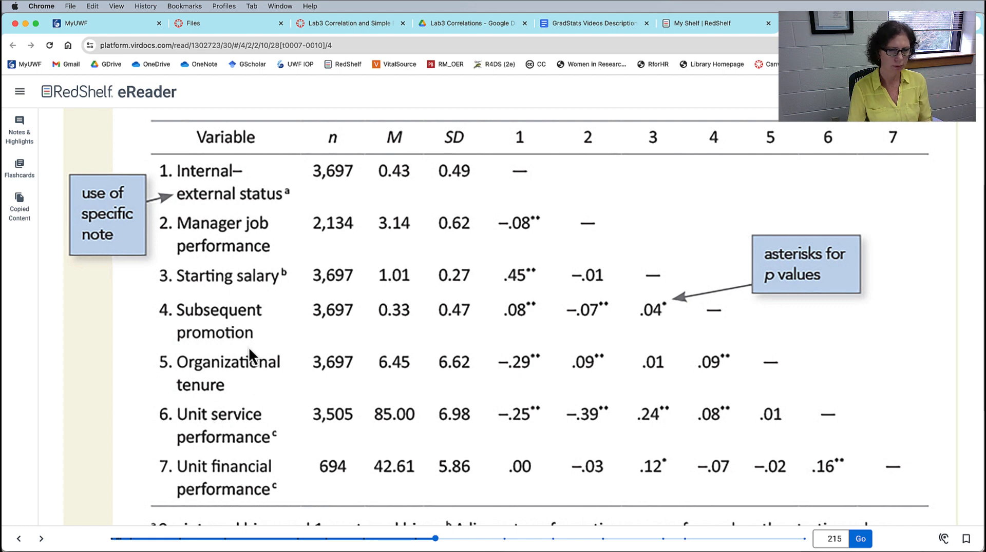
- Switch back to the Excel correlation table and bring JASP's Pearson correlation results into view beside it
key(super+Tab)
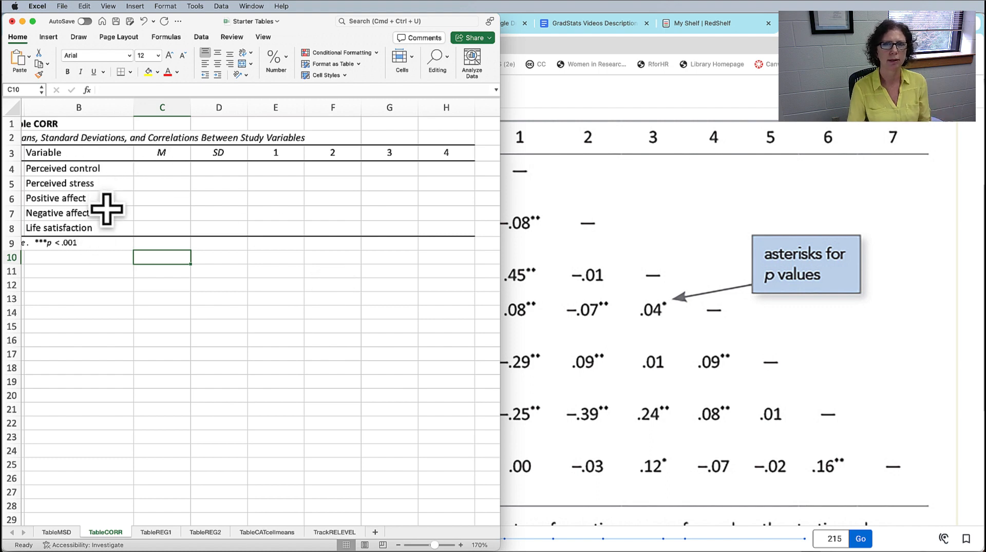
drag(174, 167, 452, 229)
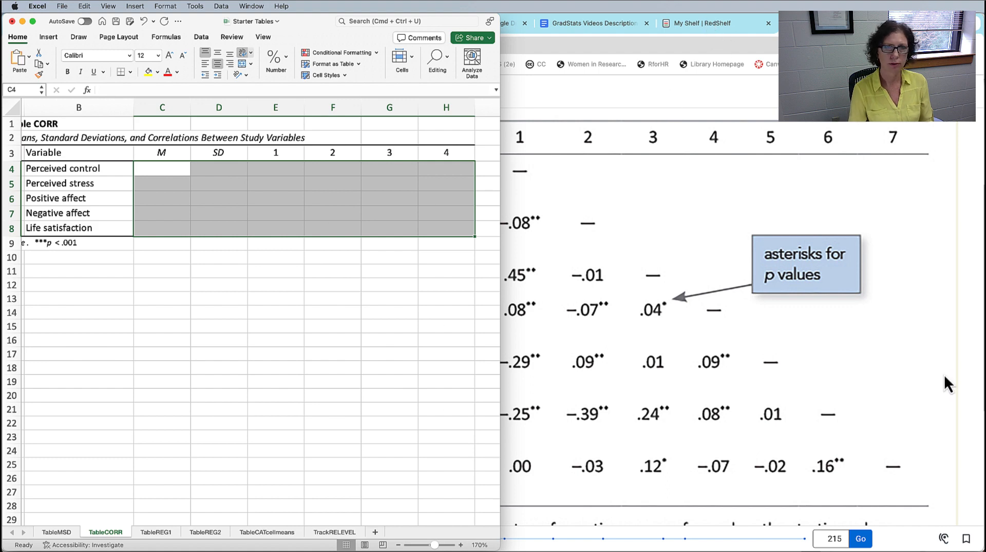
key(super+Tab)
key(super+Tab)
key(super+Tab)
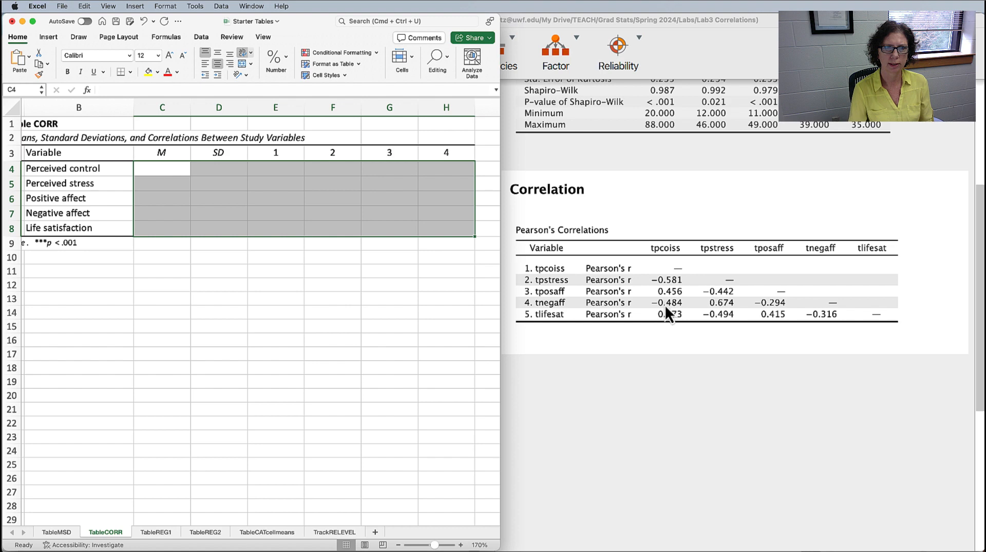
- Enter the perceived stress and perceived control correlation in E5 as the text "-.58***"
click(298, 178)
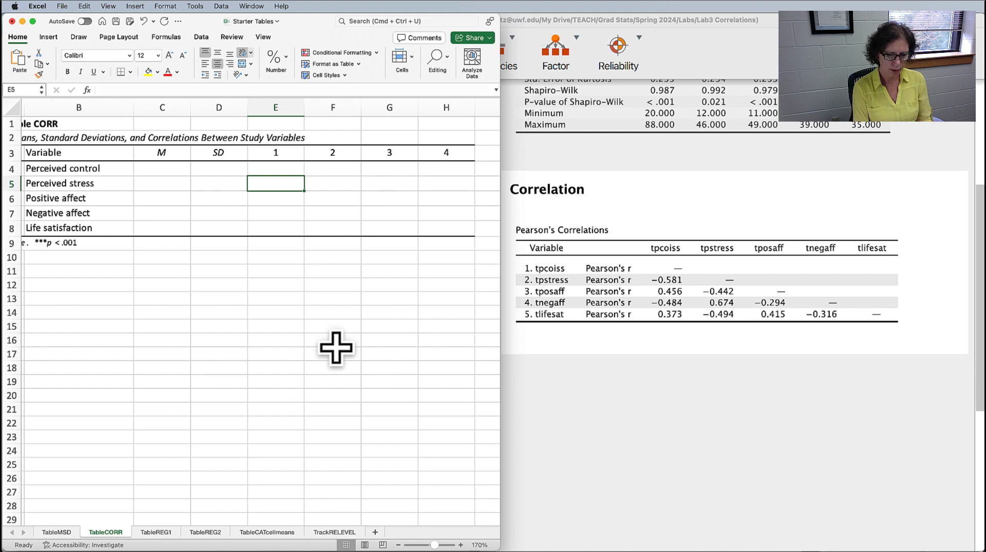
text(')
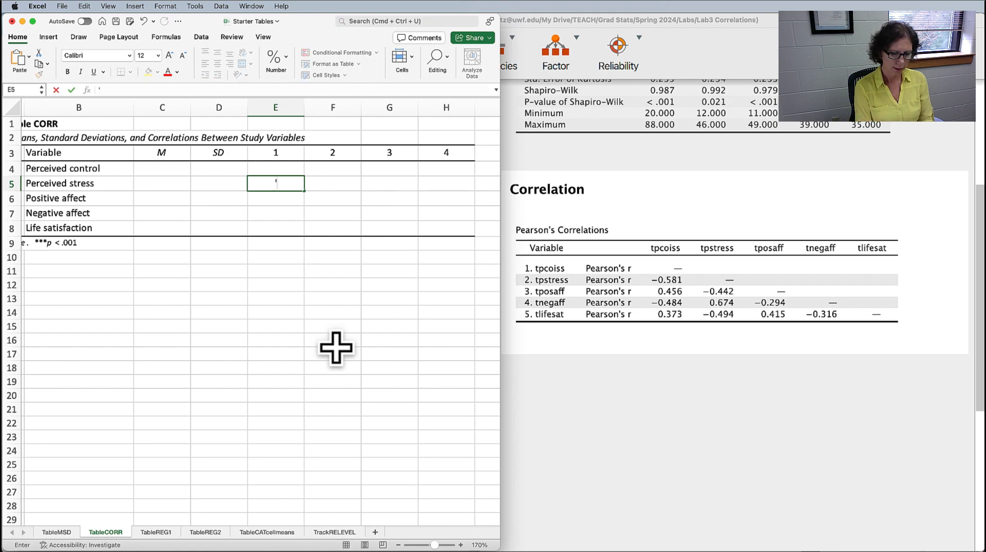
text(-)
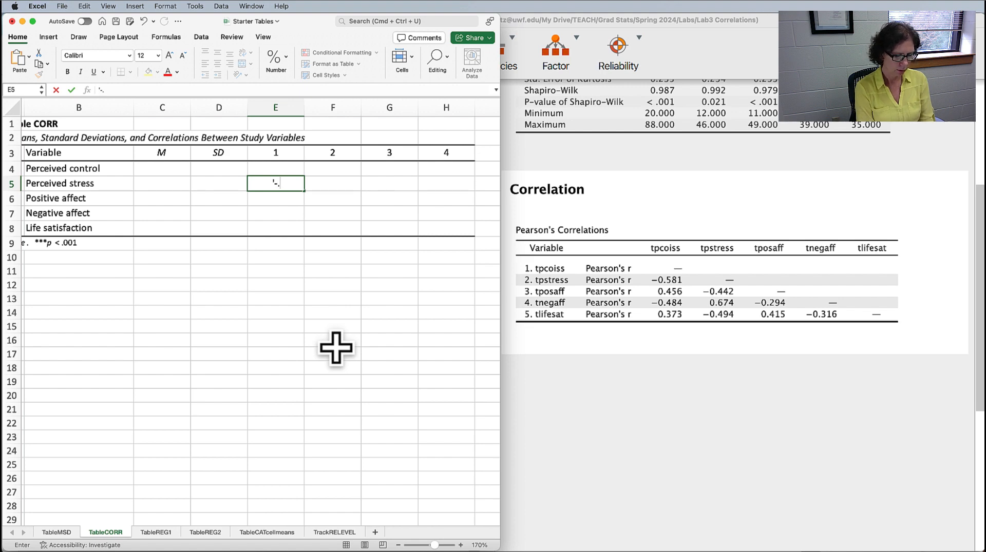
text(.58)
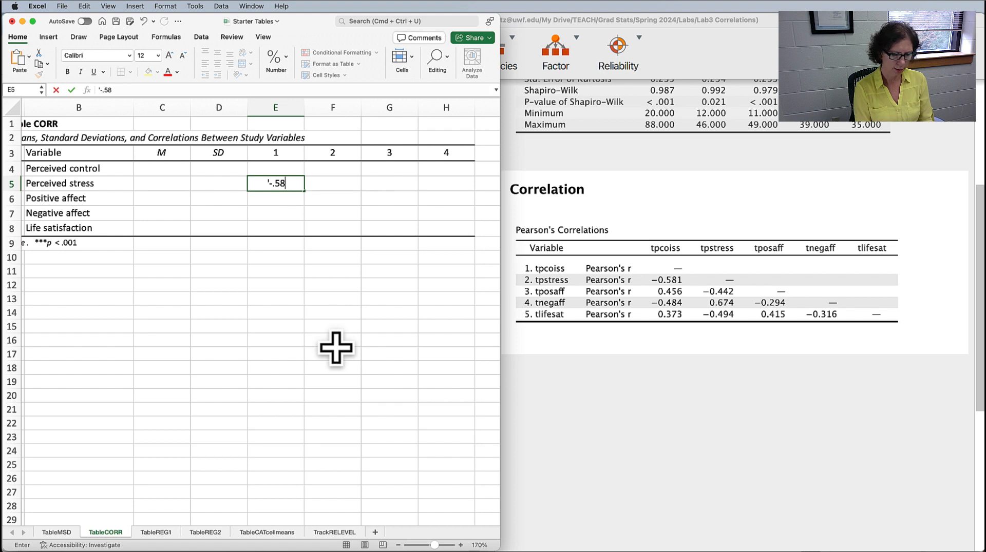
text(***)
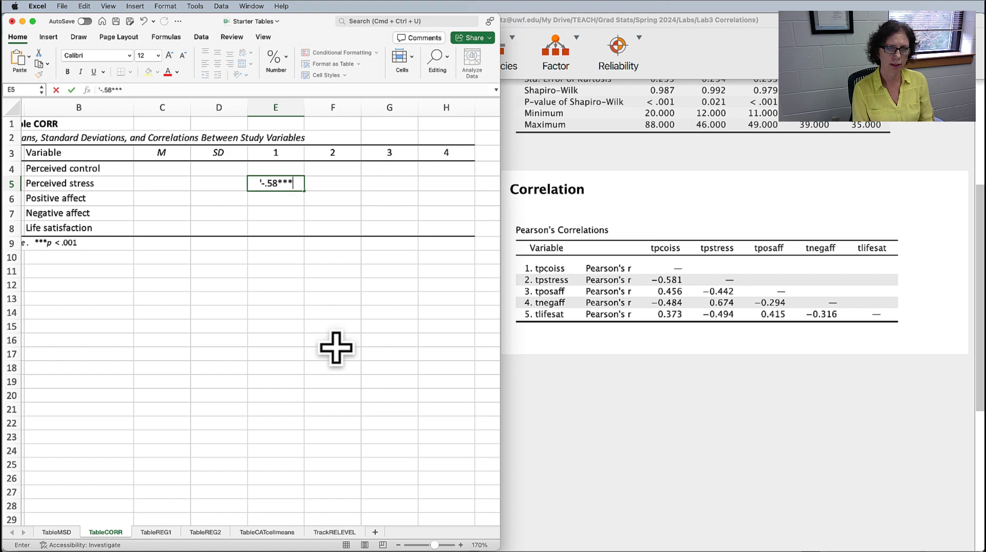
key(Return)
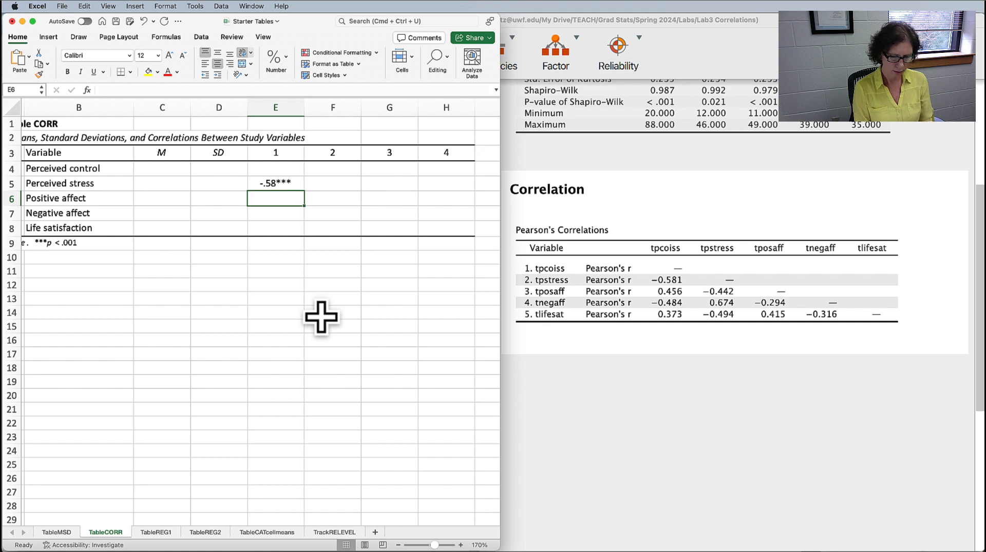
- Fill the rest of correlation column 1 as text: ".46***" in E6, "-.48***" in E7 and ".37***" in E8
text('.)
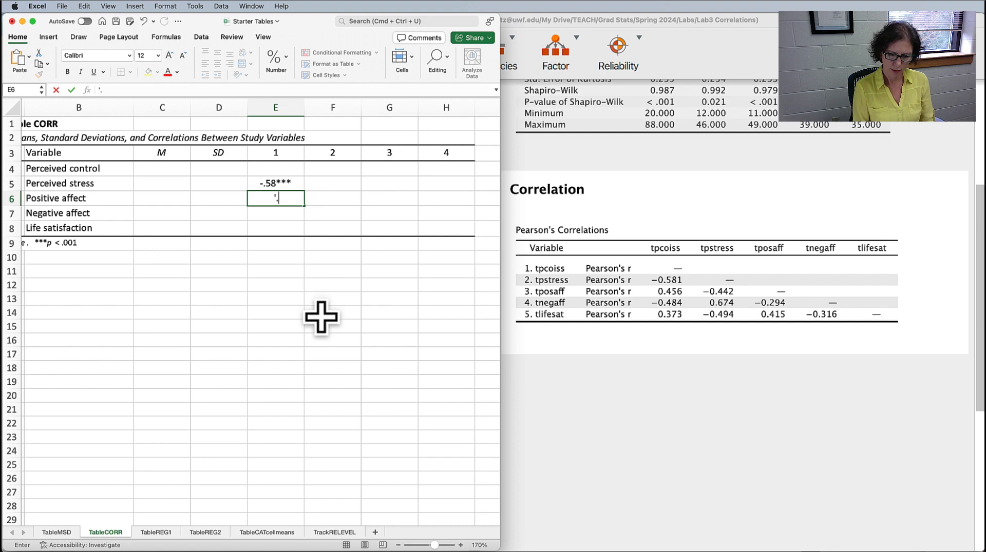
text(46**)
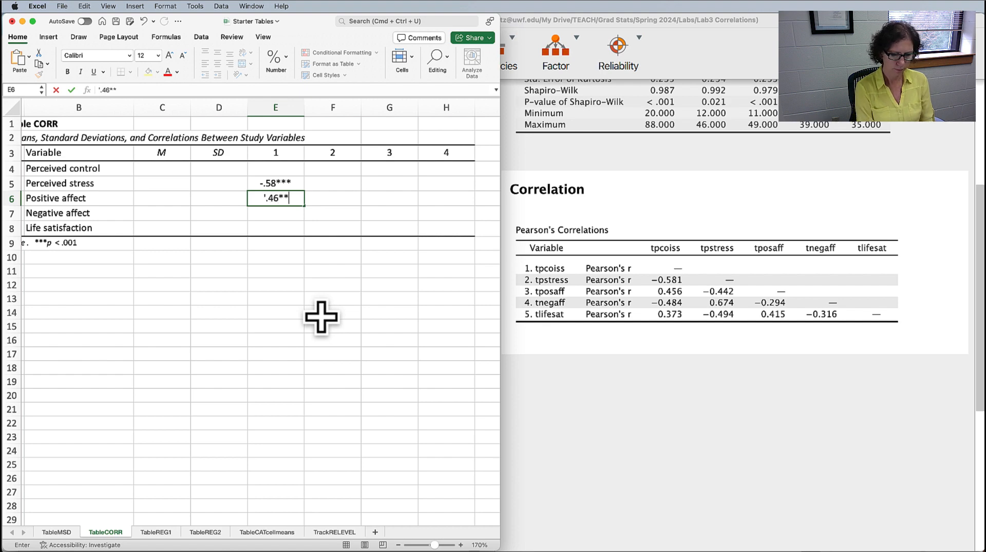
text(*)
key(Return)
text('-)
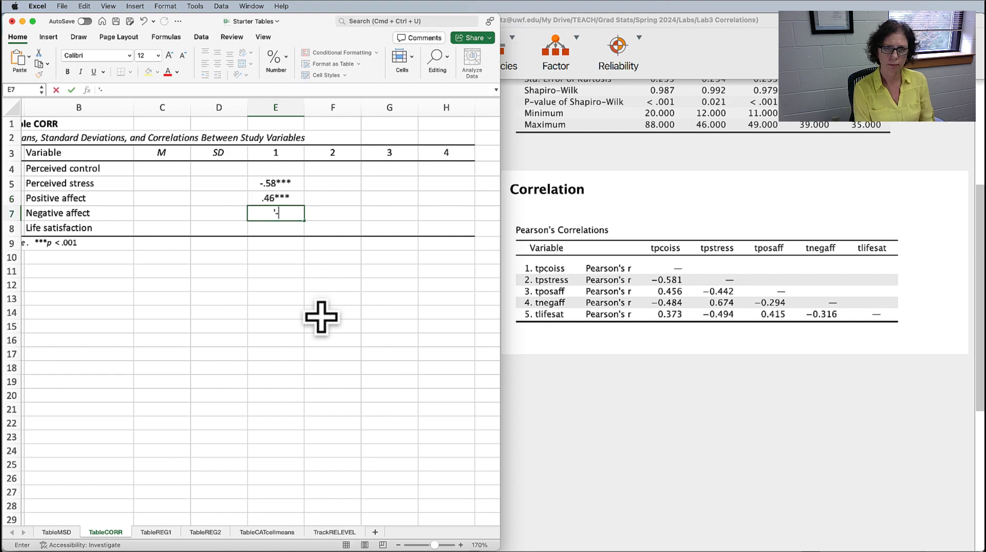
text(.48***)
key(Return)
text('.)
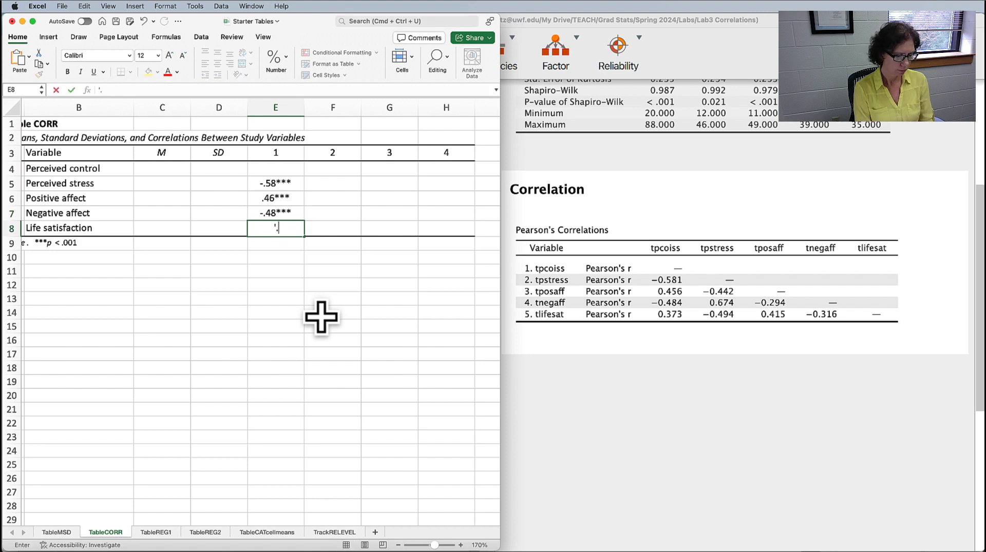
text(37***)
- Fill correlation column 2 as text: "-.44***" in F6, ".67***" in F7 and "-.49***" in F8
key(Right)
key(Up)
key(Up)
text('-.44)
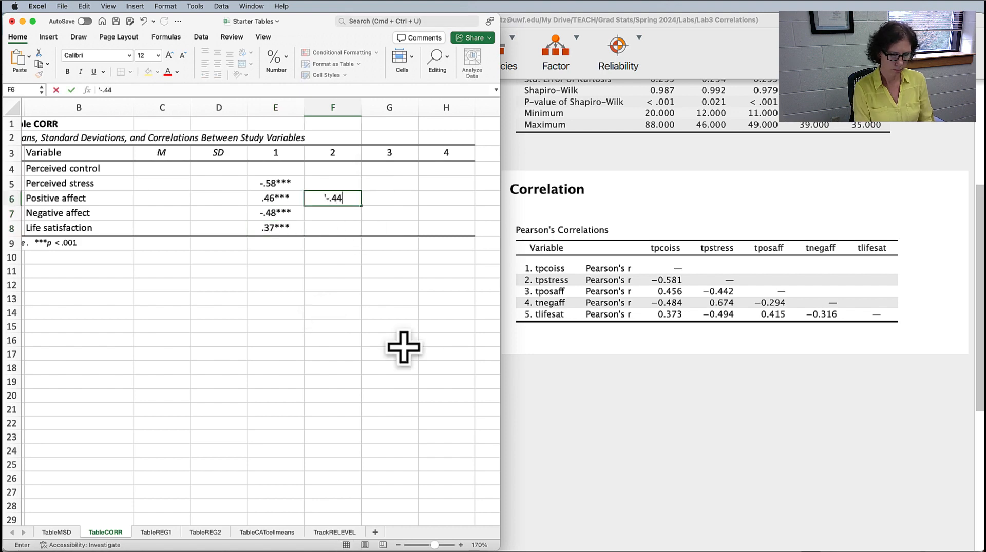
text(***)
key(Return)
text('.67***)
key(Return)
text('.)
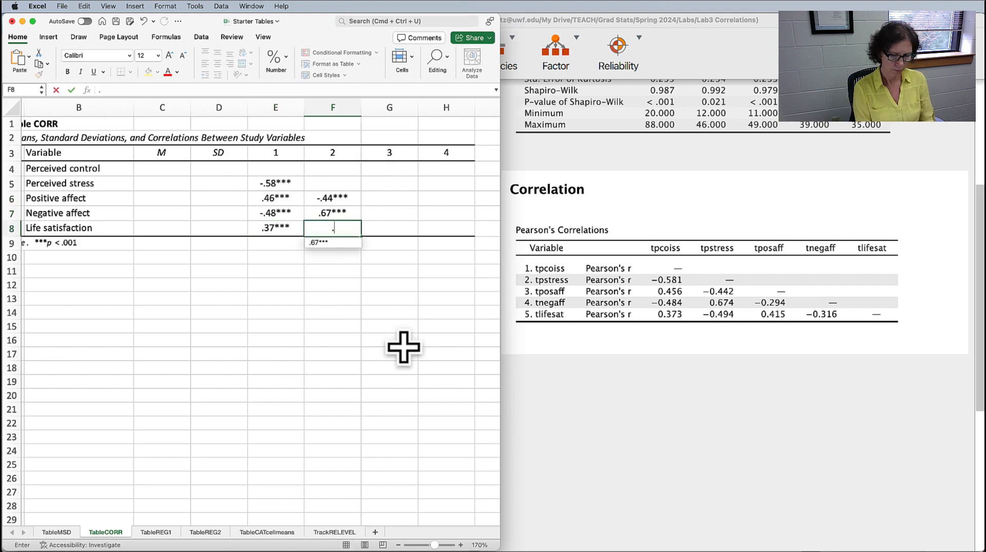
key(BackSpace)
text(-.49***)
- Fill correlation column 3 as text with "-.29***" in G7 and ".42***" in G8
key(Right)
key(Up)
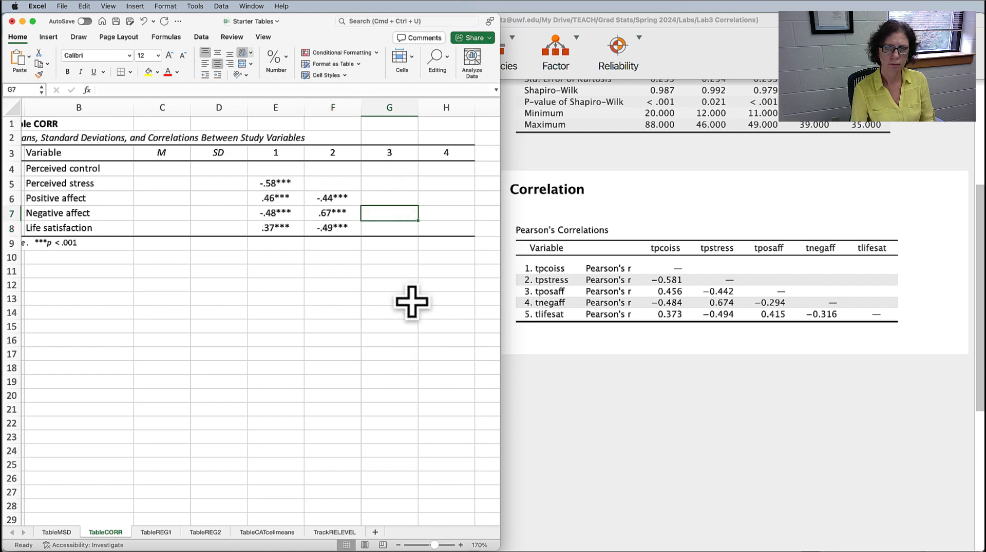
text('-.29***)
key(Return)
text('.)
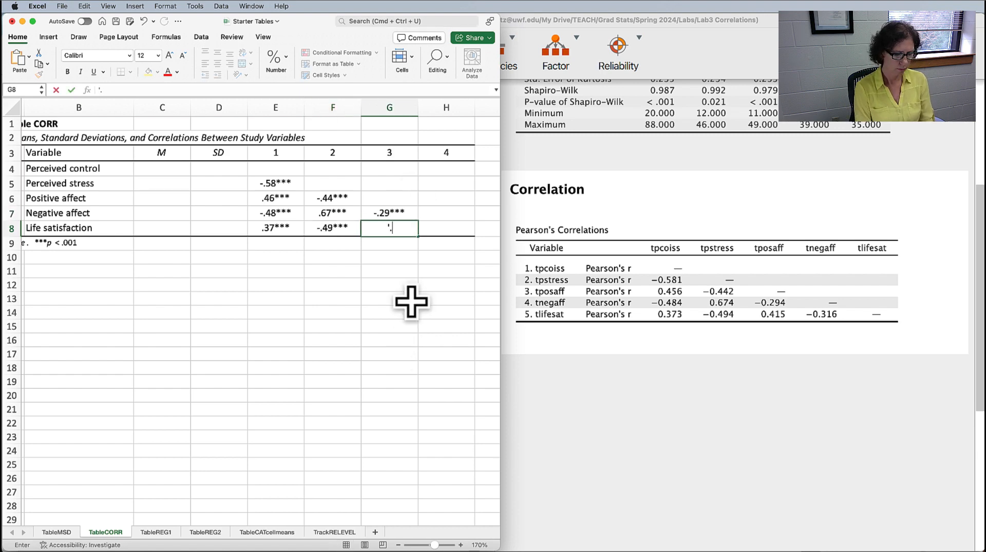
text(42***)
- Enter the life satisfaction and negative affect correlation in H8 as the text "-.32***"
key(Right)
text('-.32)
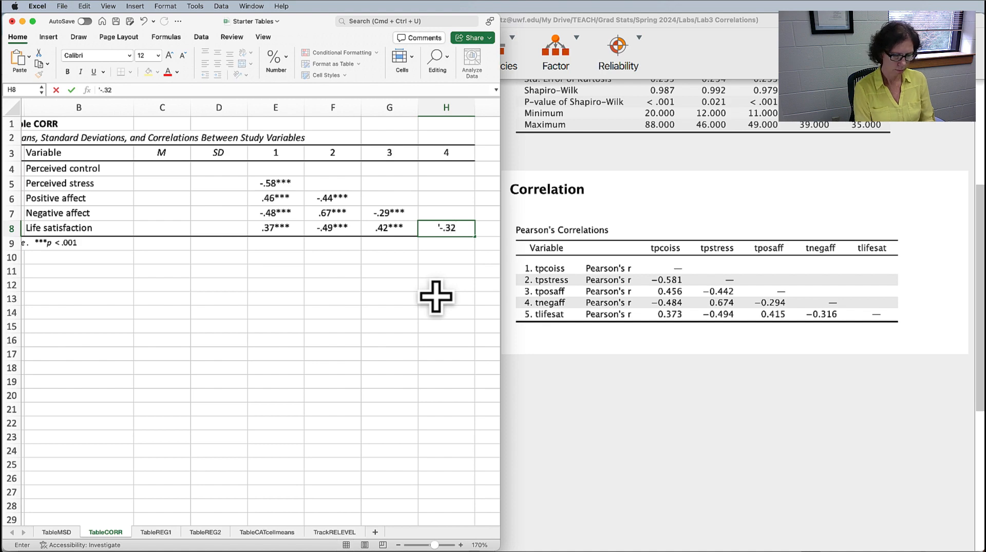
text(***)
key(Return)
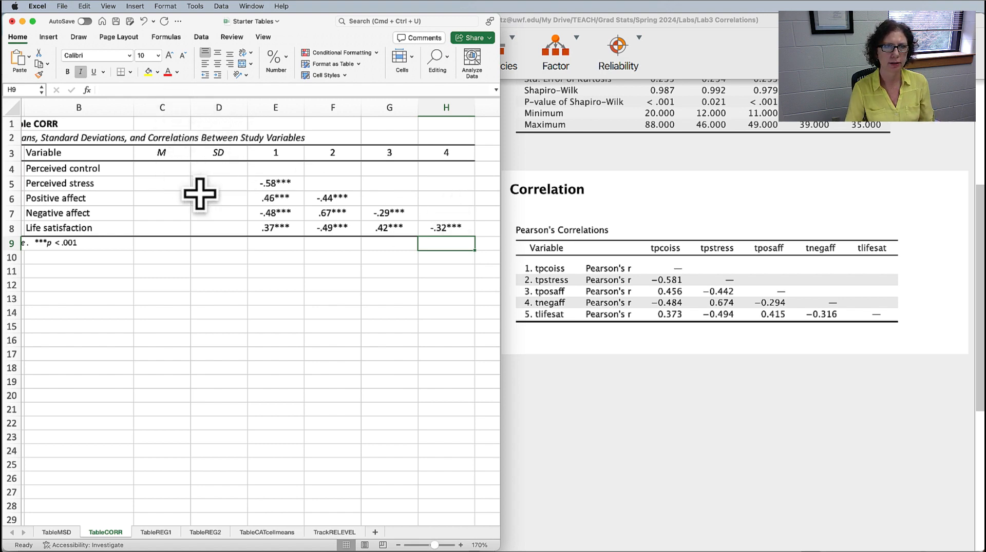
- Enter the means from JASP's descriptive statistics in C4:C8: 60.63, 26.73, 33.69, 19.41 and 22.38
scroll(659, 296, up, 3)
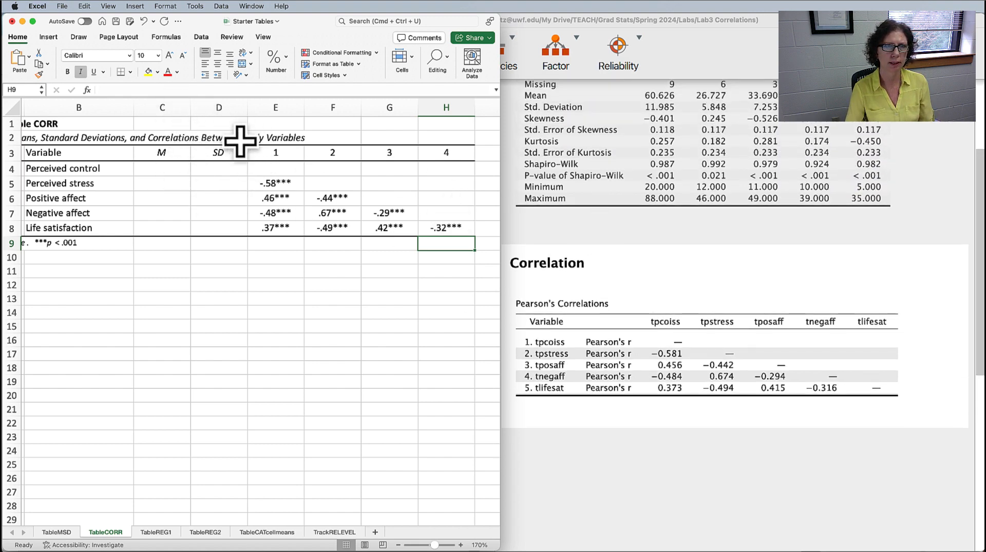
scroll(695, 277, up, 5)
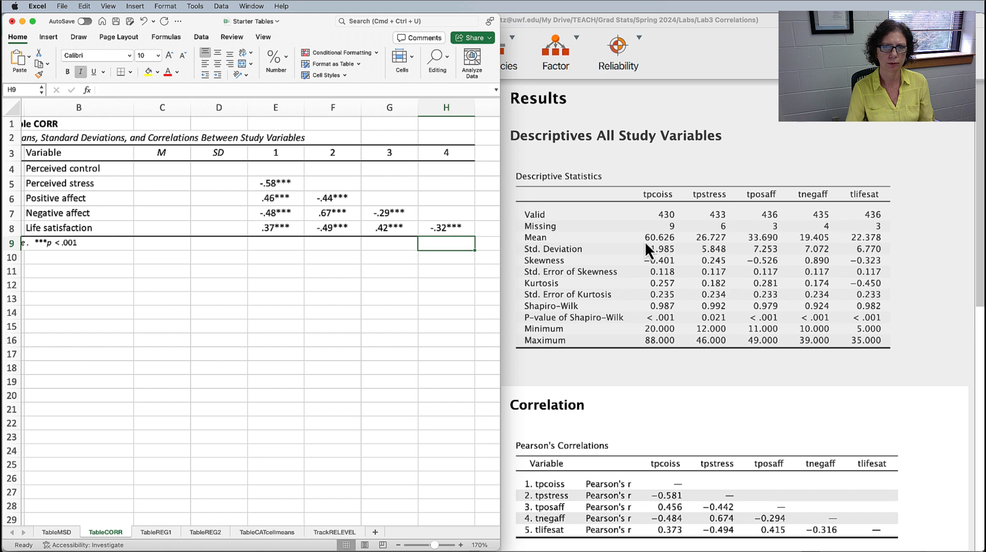
click(164, 169)
text(60.63)
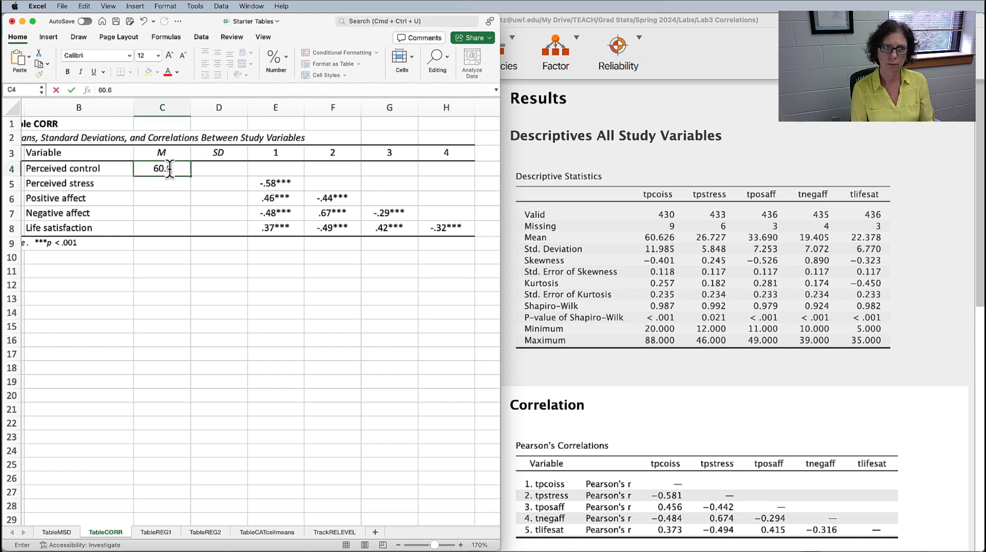
key(Return)
text(26.73)
key(Return)
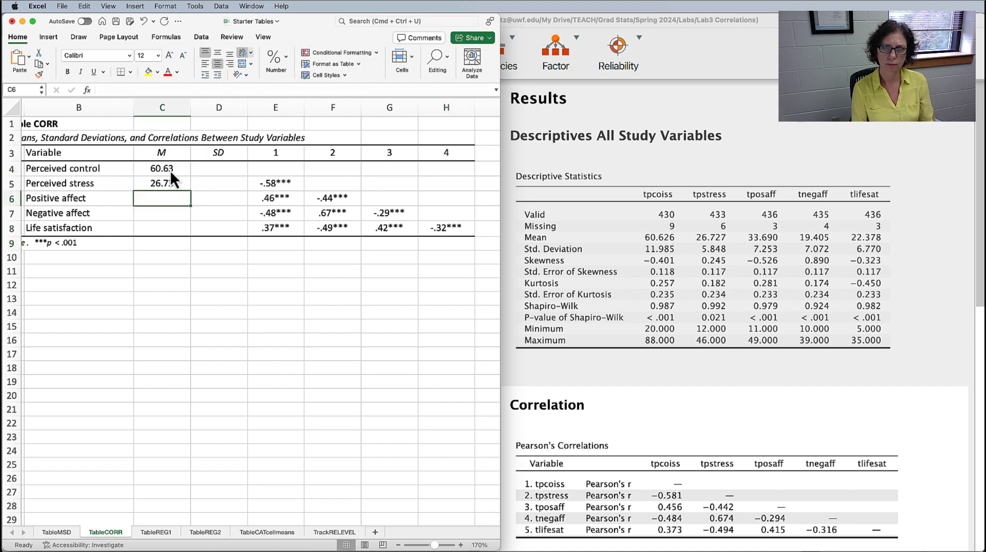
text(33.69)
key(Return)
text(19.41)
key(Return)
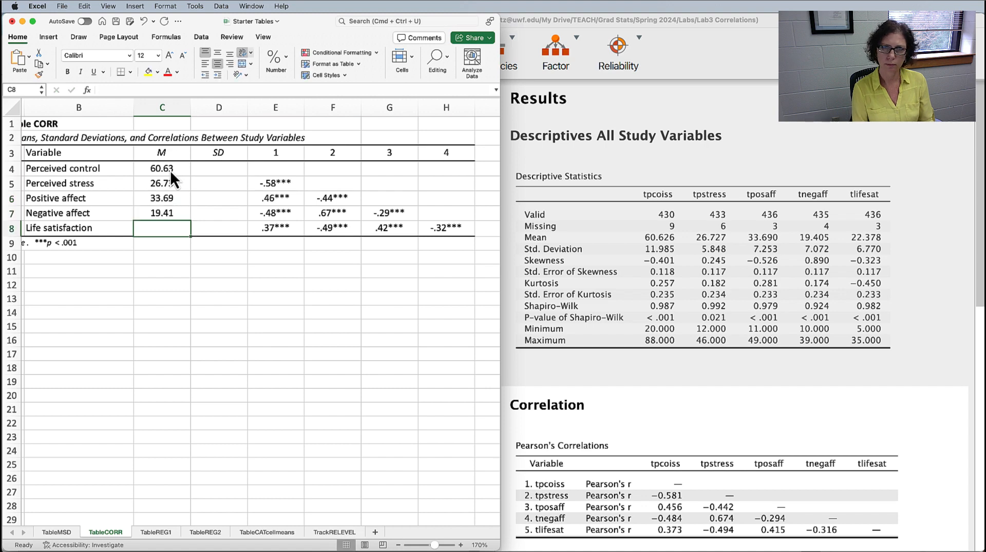
text(22.38)
- Enter the standard deviations in D4:D8: 11.99, 5.85, 7.25, 7.07 and 6.77
click(219, 168)
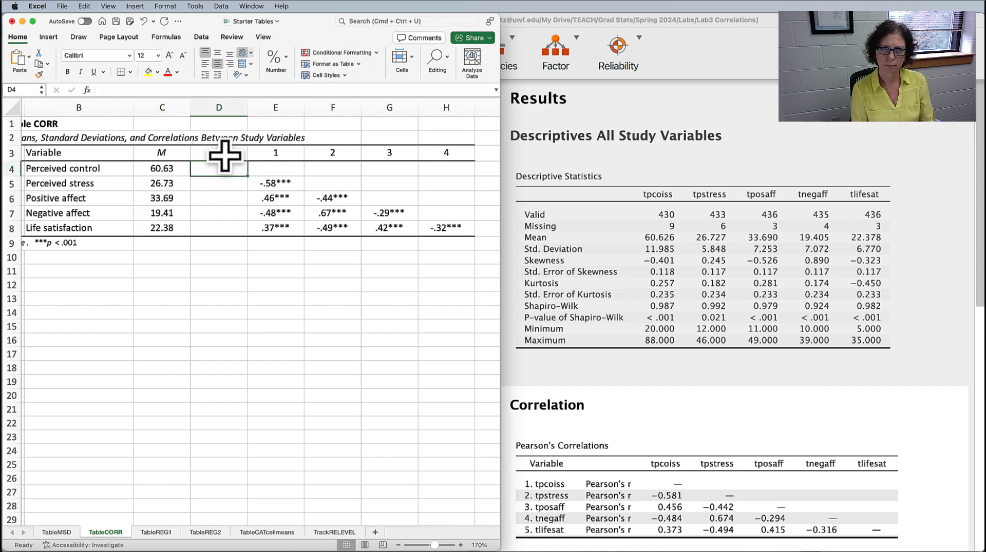
text(11.99)
key(Return)
text(5.85)
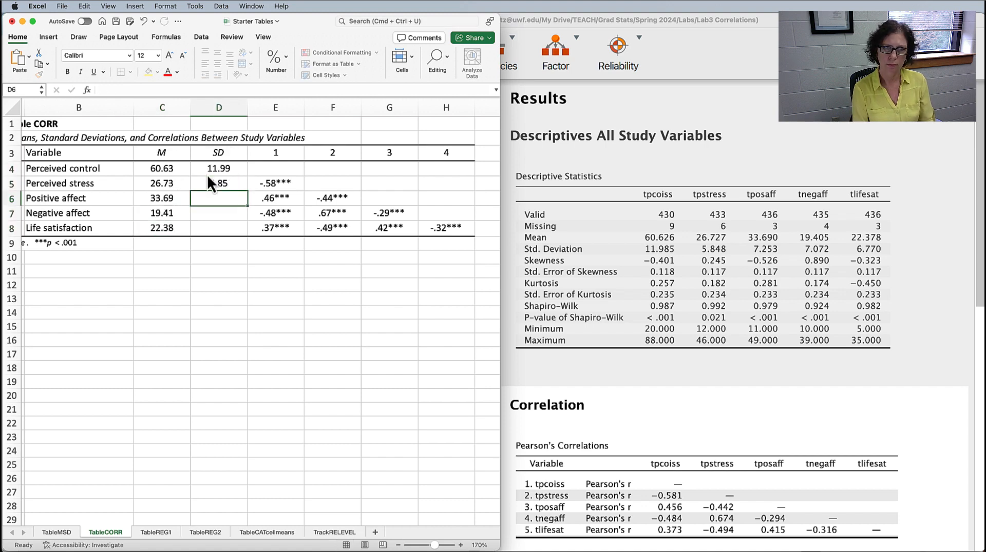
key(Return)
text(7.25)
key(Return)
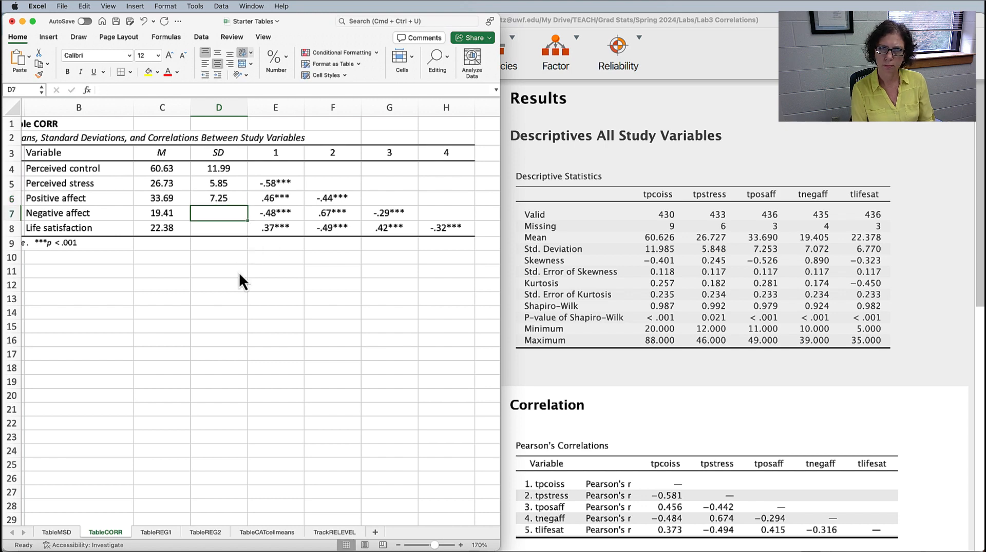
text(7.07)
key(Return)
text(6.77)
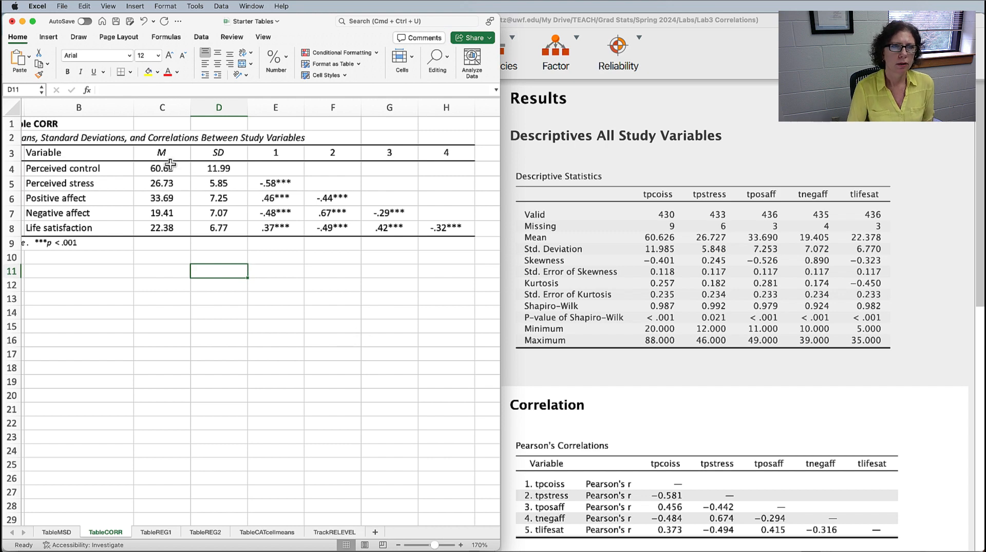
- Remove the horizontal centring from the values in C4:H8 and apply it again
mouse_move(161, 169)
mouse_down()
mouse_move(334, 186)
mouse_move(445, 217)
mouse_up()
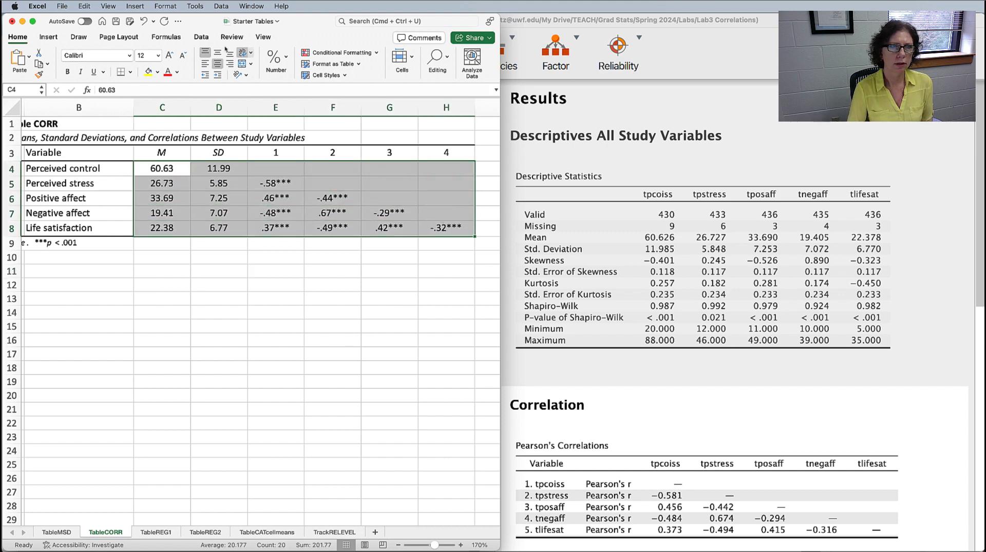
click(217, 64)
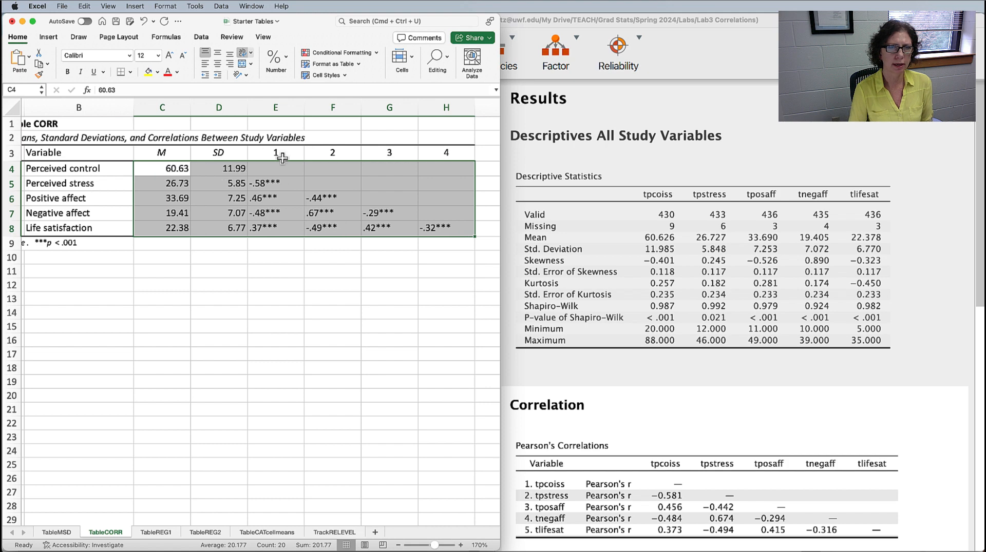
click(218, 64)
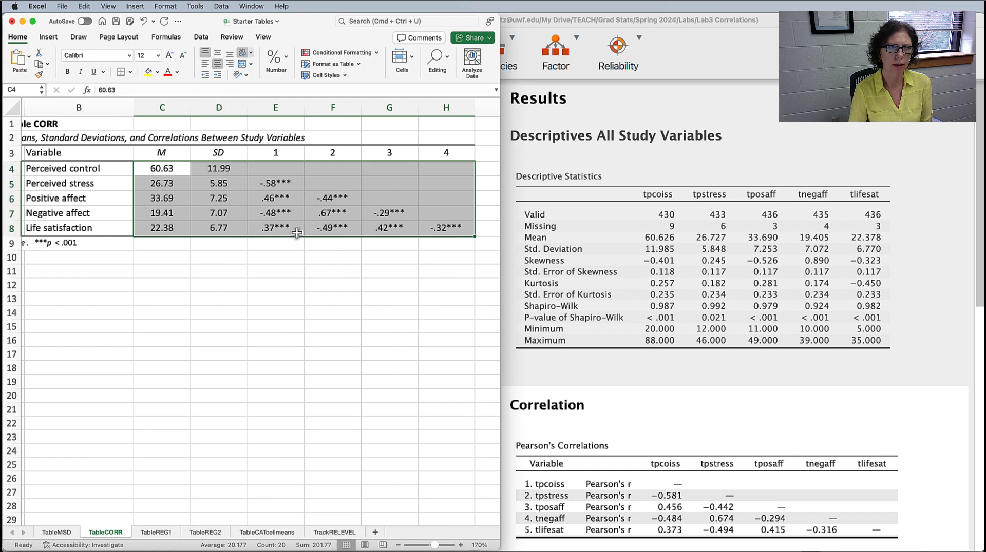
- Top-align the contents of all cells in the TableCORR sheet
click(19, 102)
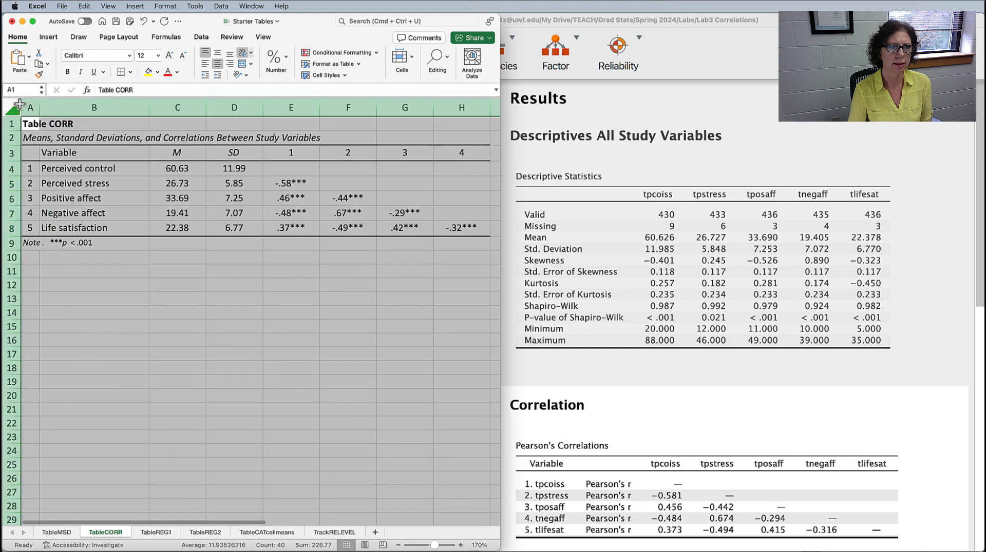
click(207, 54)
click(206, 54)
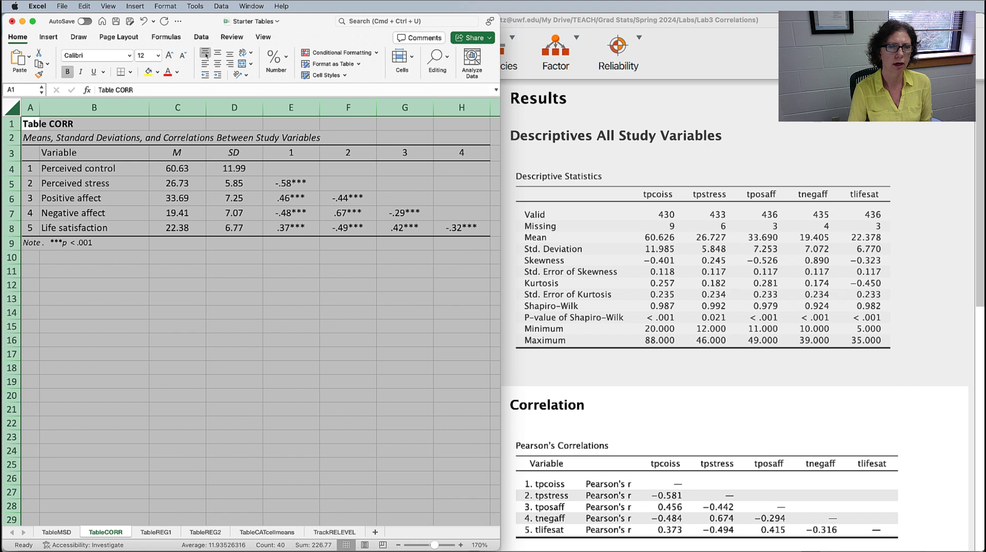
click(360, 346)
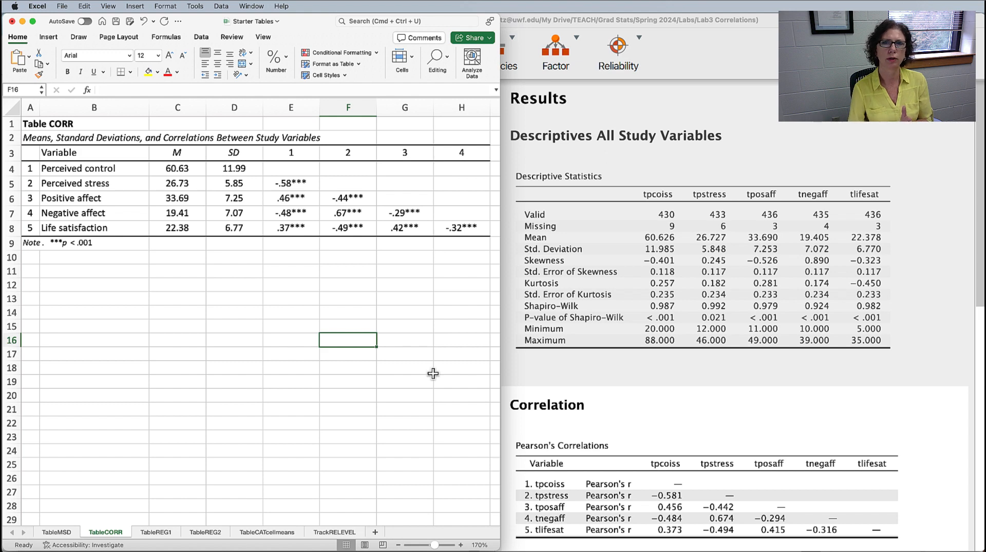
- Switch to JASP, review the variables in the Correlation analysis and collapse its settings
click(743, 50)
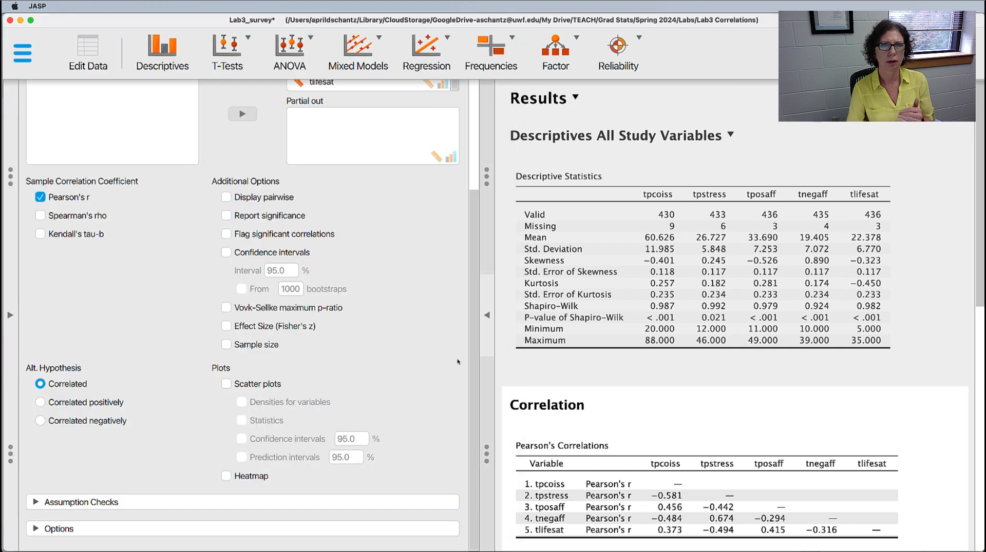
scroll(434, 331, up, 3)
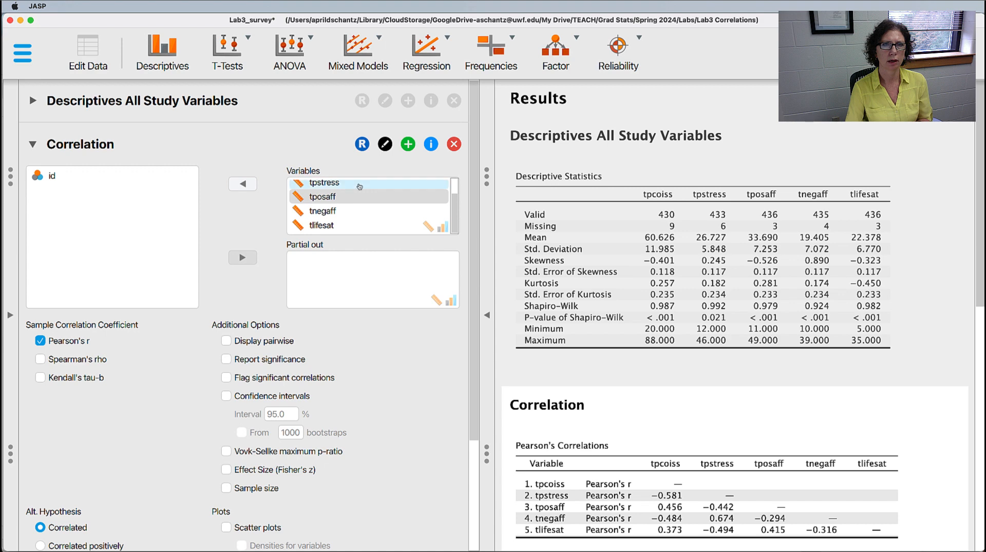
scroll(359, 186, up, 2)
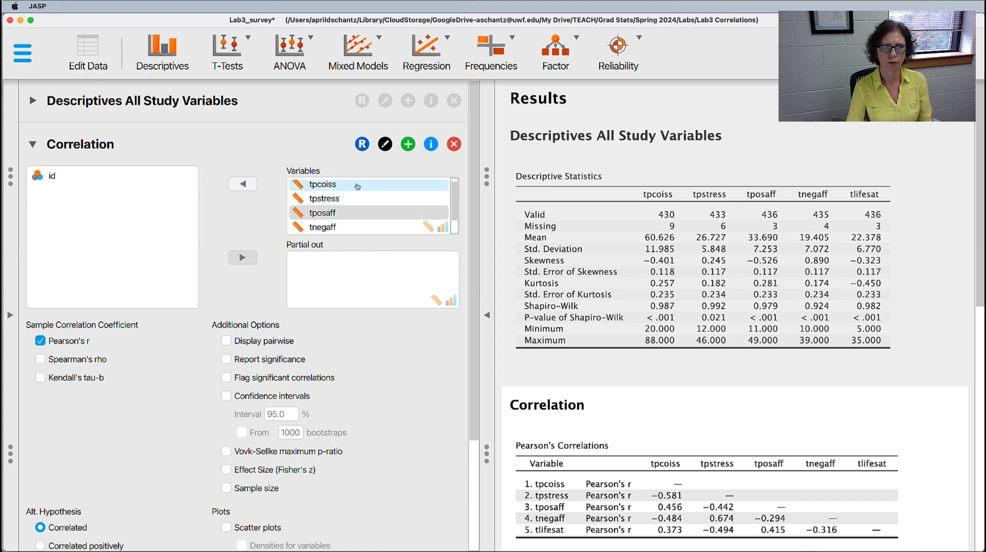
click(33, 143)
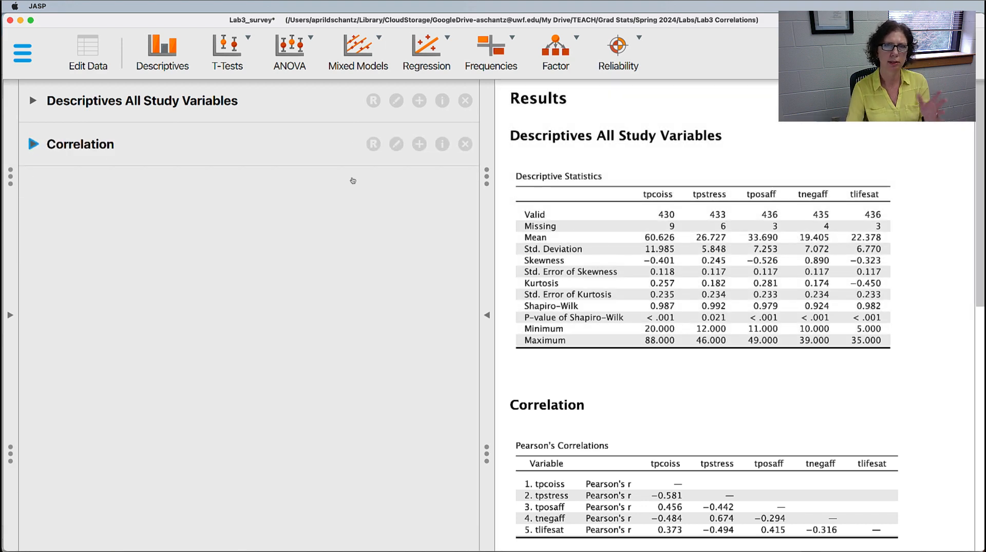
- Add a new Descriptive Statistics analysis below the Correlation analysis and keep its settings expanded
click(450, 40)
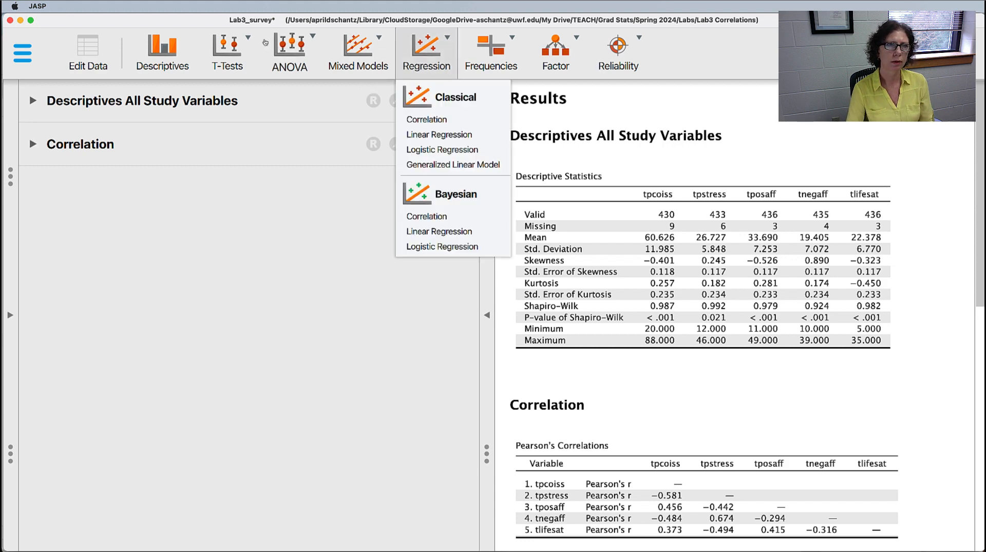
click(173, 51)
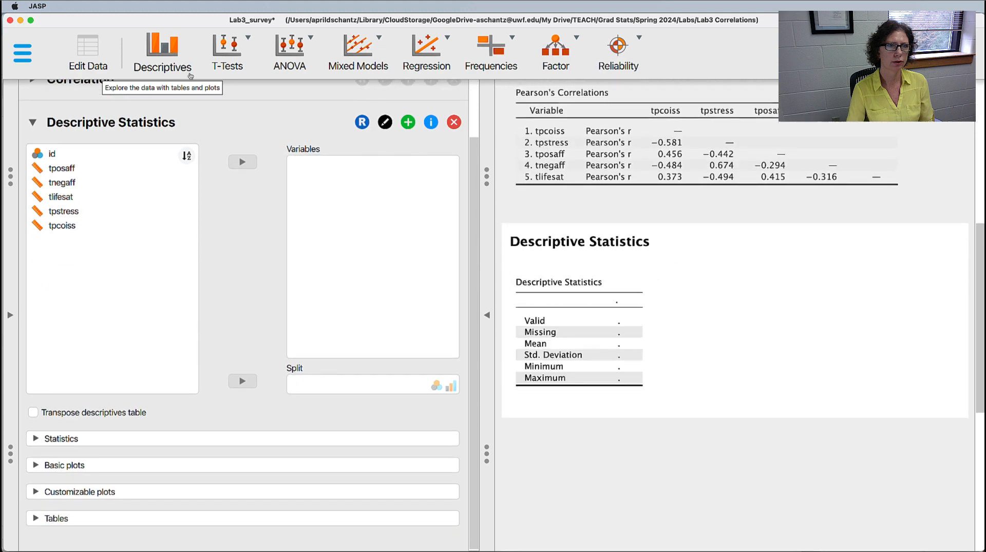
click(155, 123)
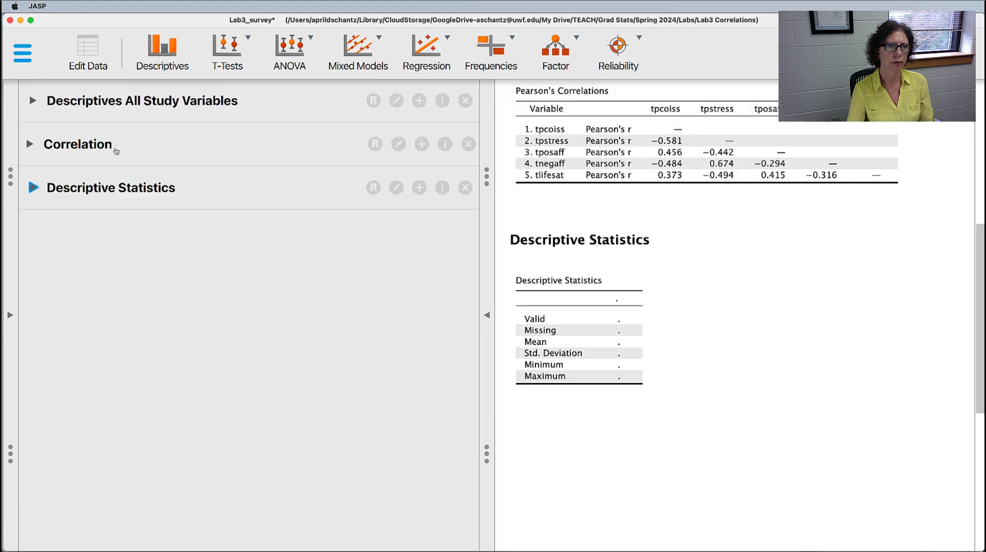
click(146, 190)
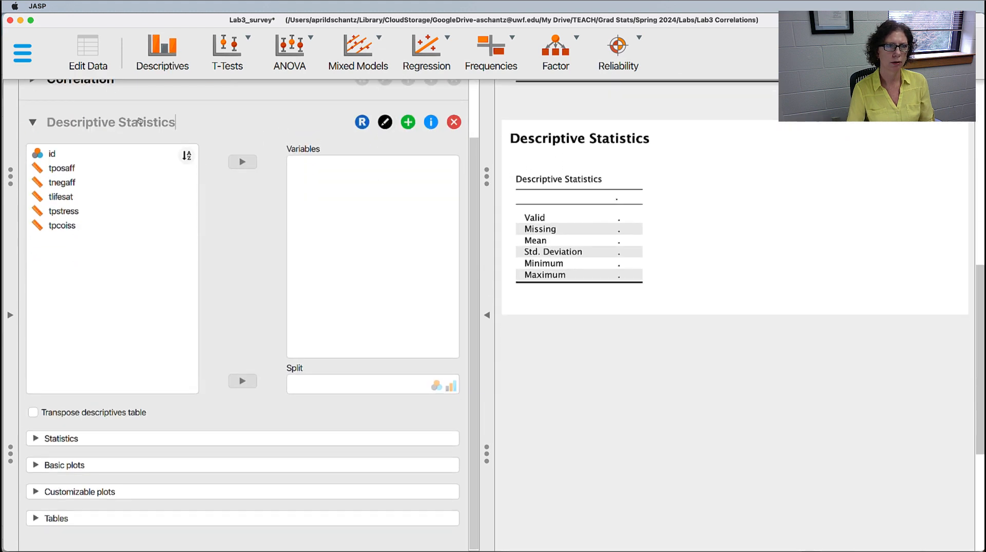
- Rename the new Descriptive Statistics analysis as "Descriptives tpstress tpcoiss"
double_click(154, 123)
key(BackSpace)
key(BackSpace)
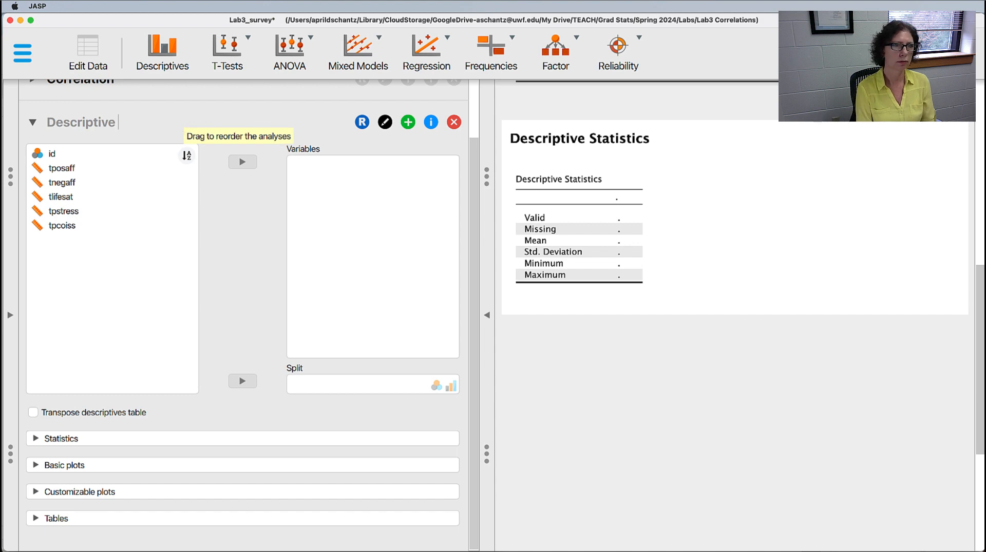
text(s)
text( tpst)
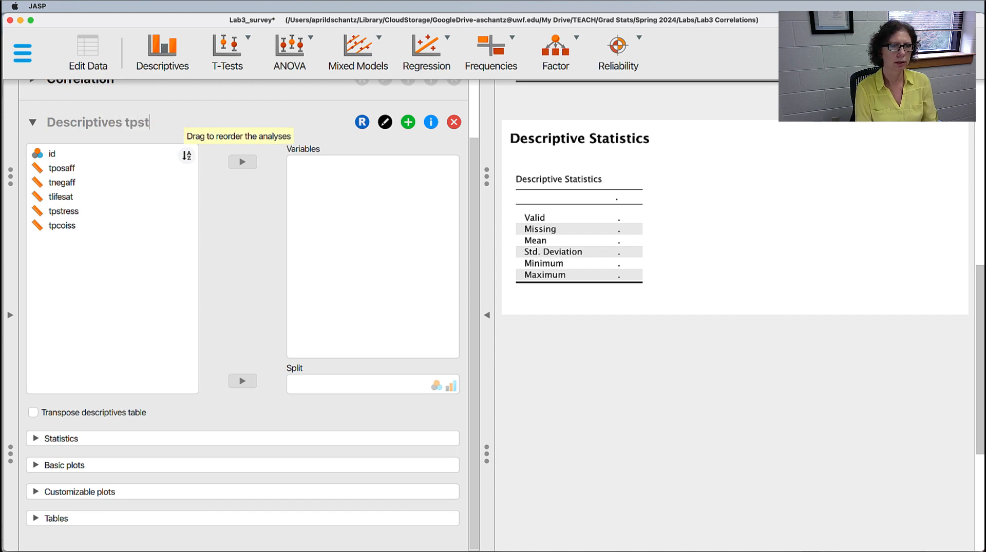
text(ress tpcoiss)
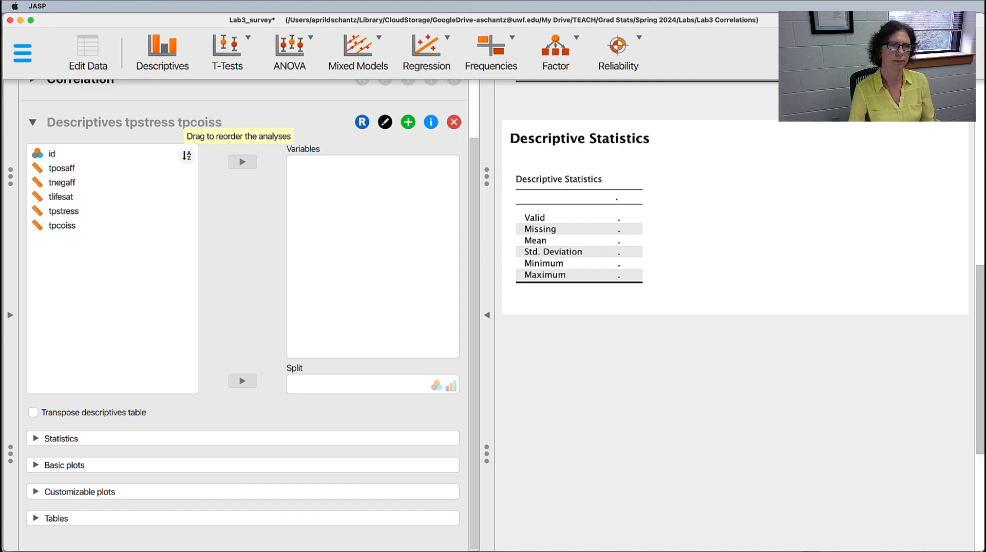
key(Return)
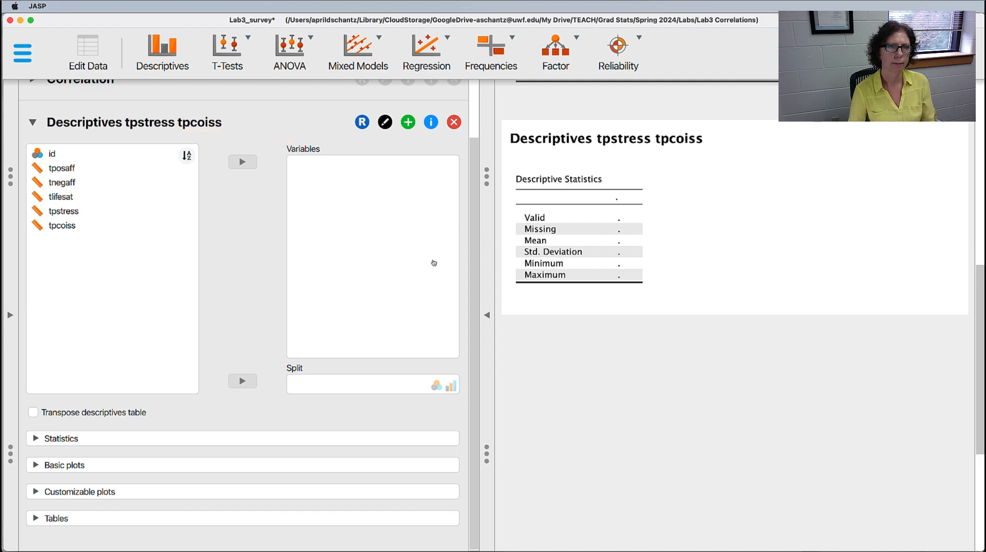
- Assign tpstress and tpcoiss as the variables of the new descriptives analysis
click(80, 213)
shift+click(77, 227)
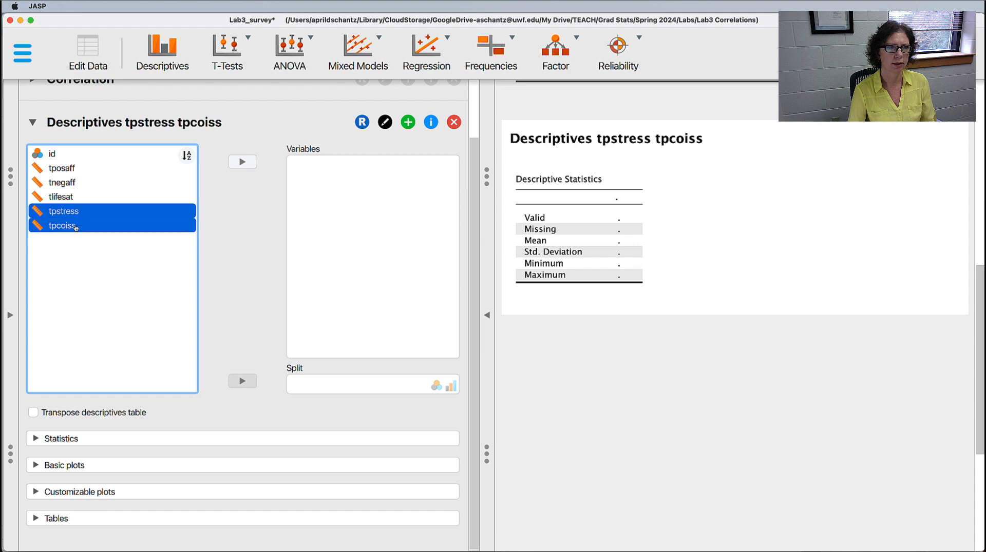
click(243, 162)
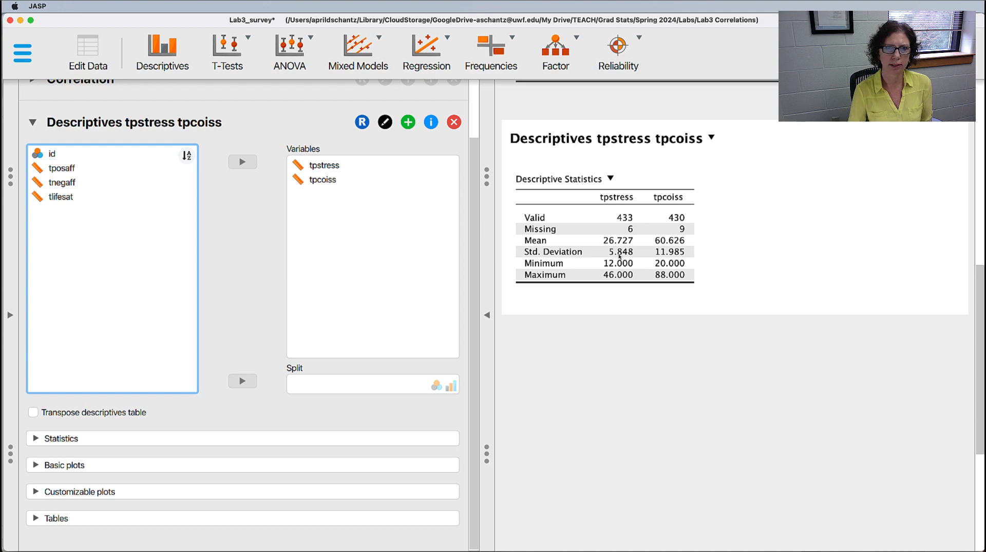
- Include skewness, kurtosis and the Shapiro-Wilk test in the statistics for tpstress and tpcoiss
click(43, 438)
scroll(370, 426, down, 5)
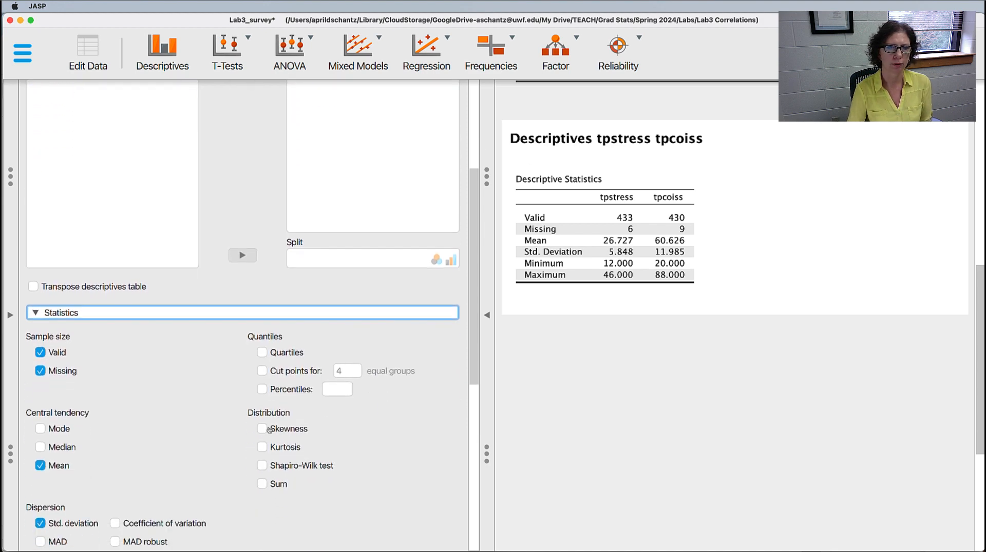
click(264, 430)
click(262, 447)
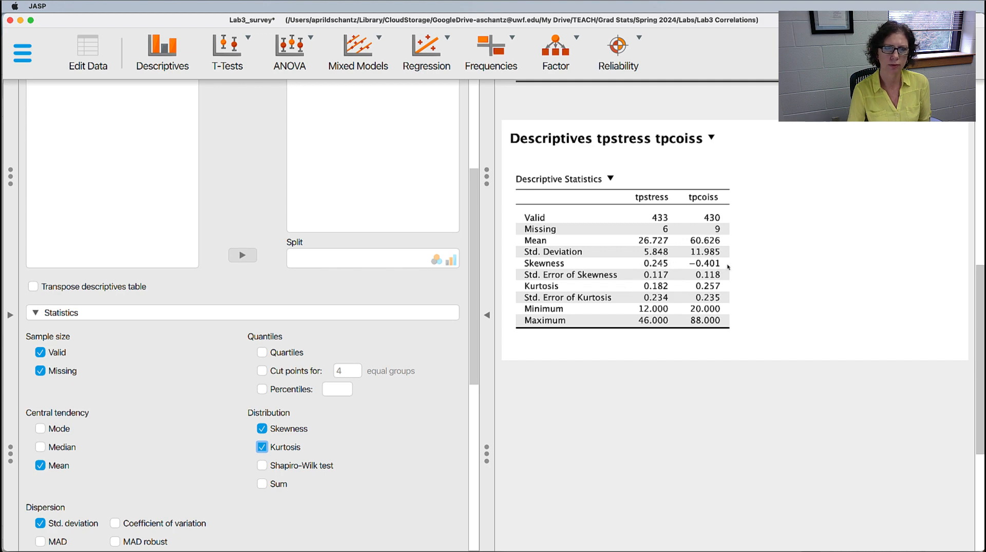
scroll(434, 443, down, 3)
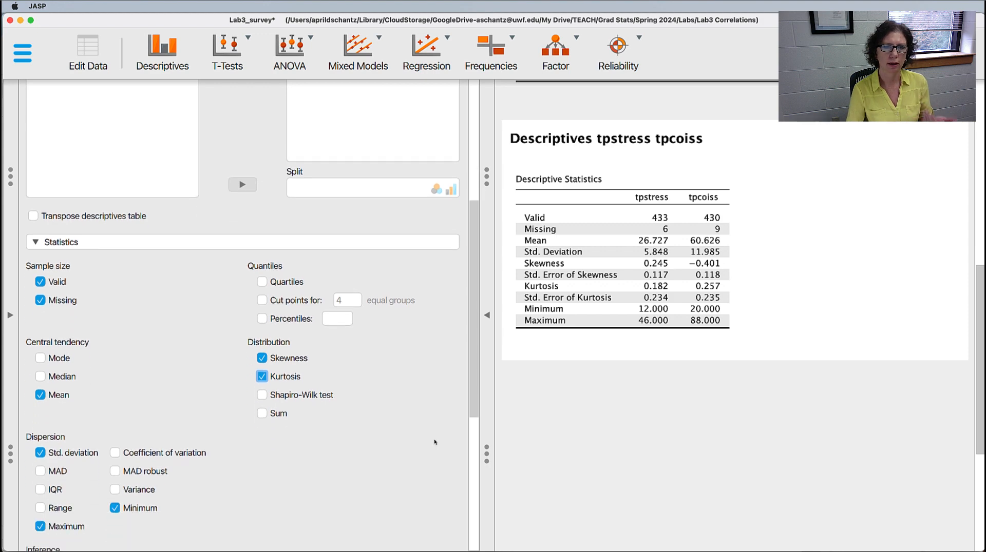
click(262, 395)
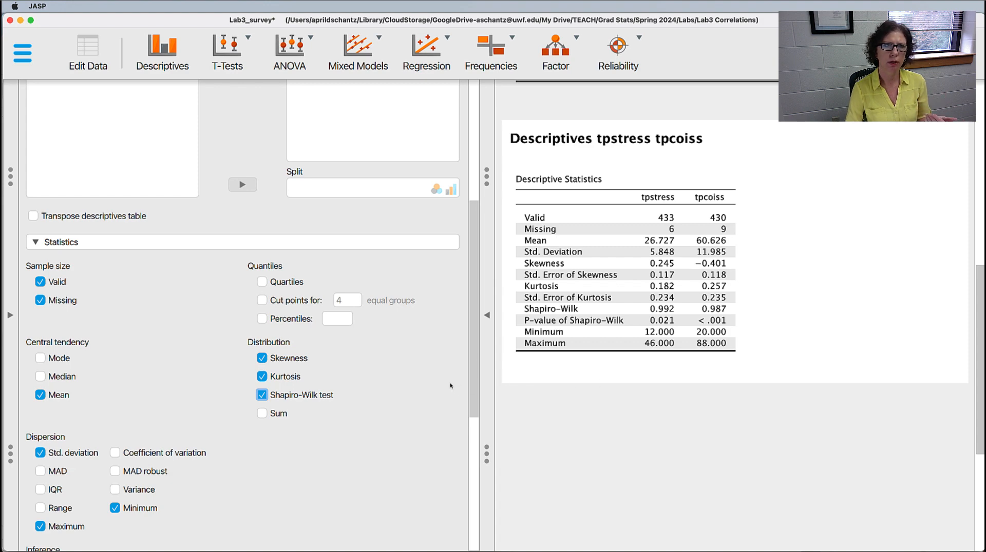
- Add distribution plots for tpstress and tpcoiss to the descriptives analysis
scroll(450, 386, down, 8)
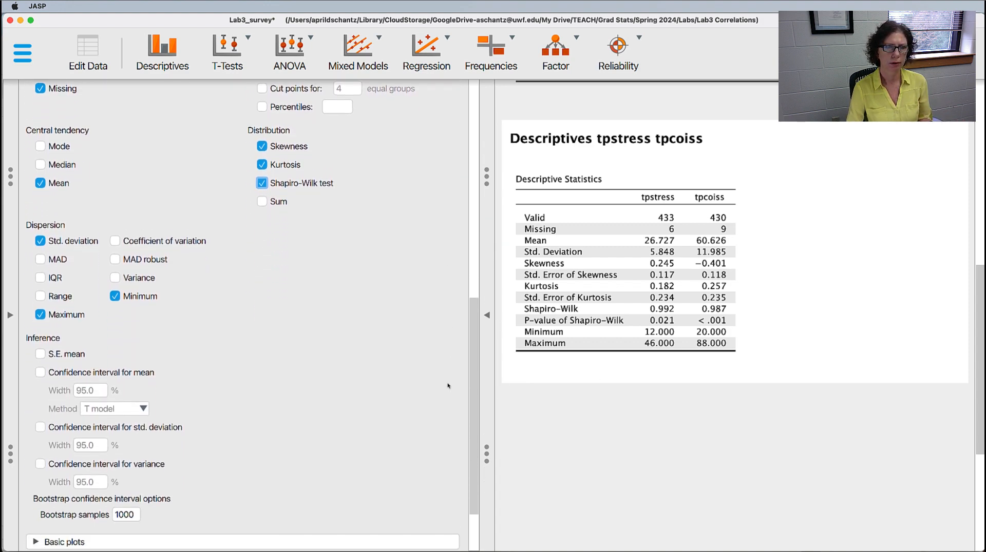
scroll(448, 386, down, 3)
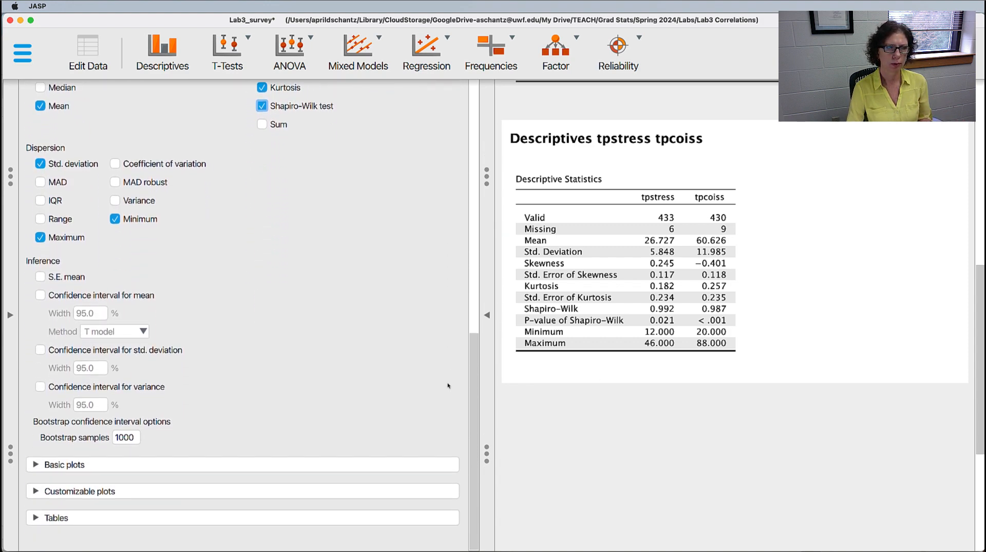
click(37, 466)
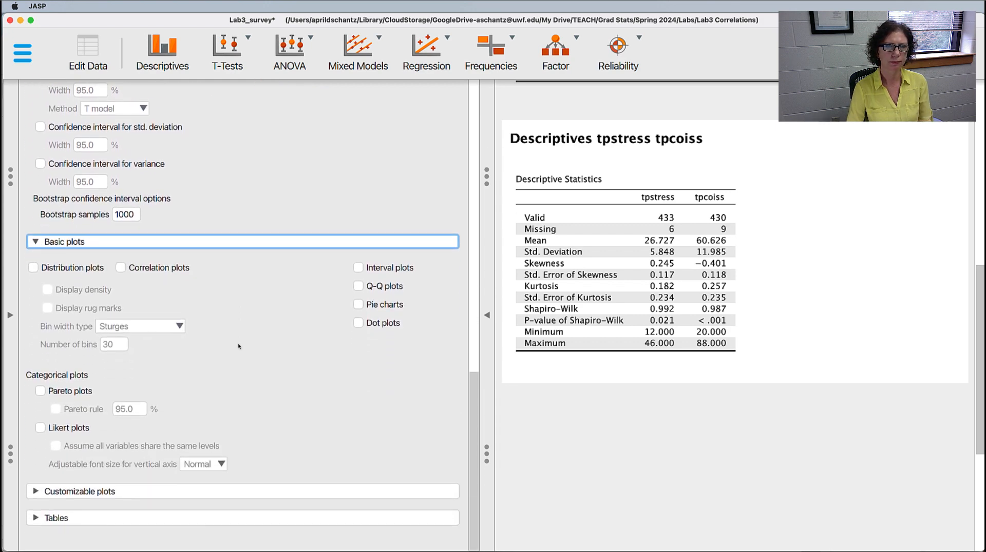
click(33, 268)
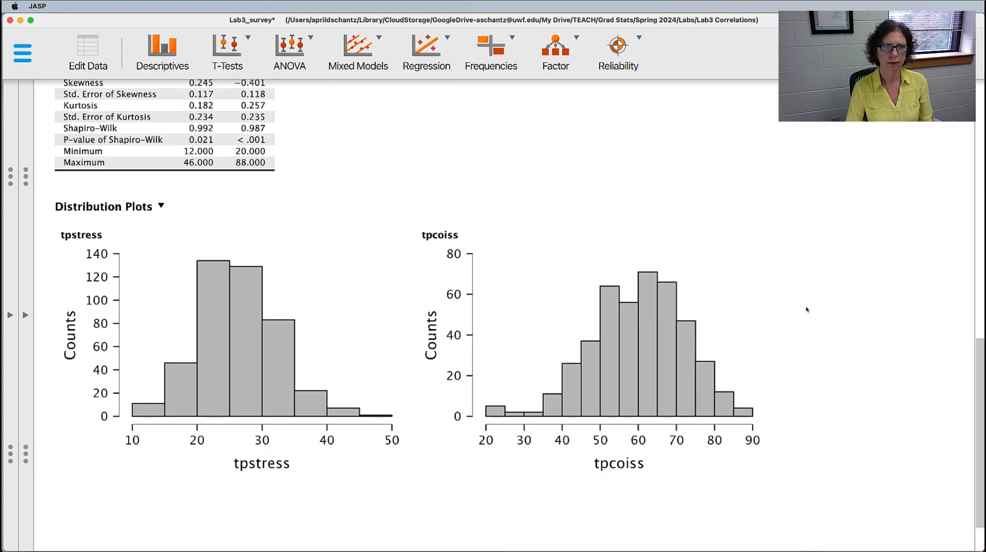
- Examine the tpstress and tpcoiss distribution plots alongside their descriptive statistics
scroll(855, 322, down, 2)
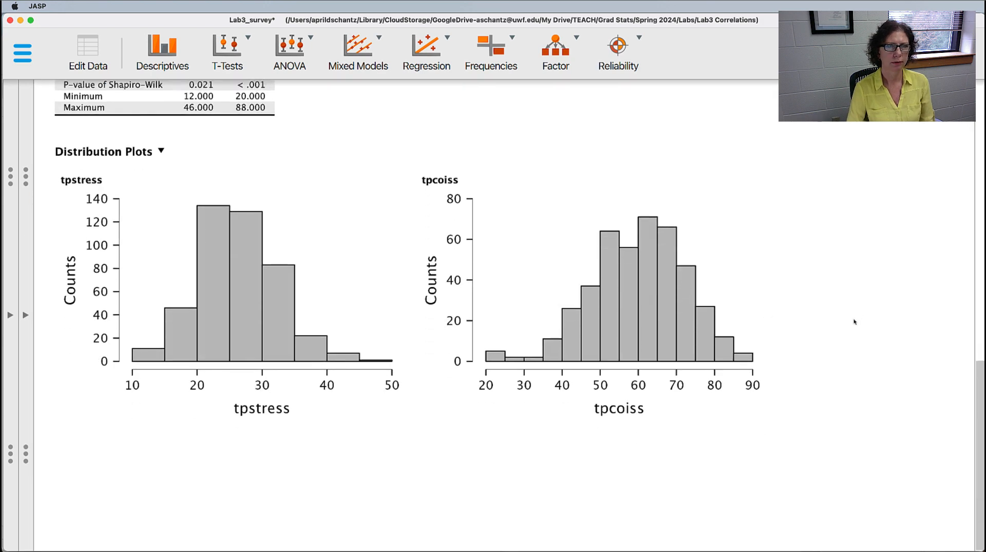
scroll(855, 322, up, 1)
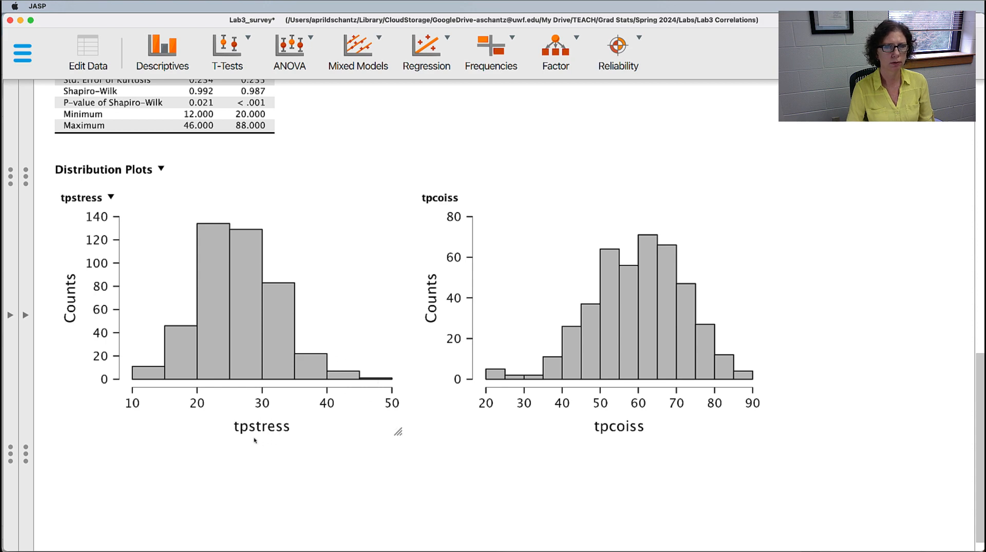
scroll(434, 444, up, 2)
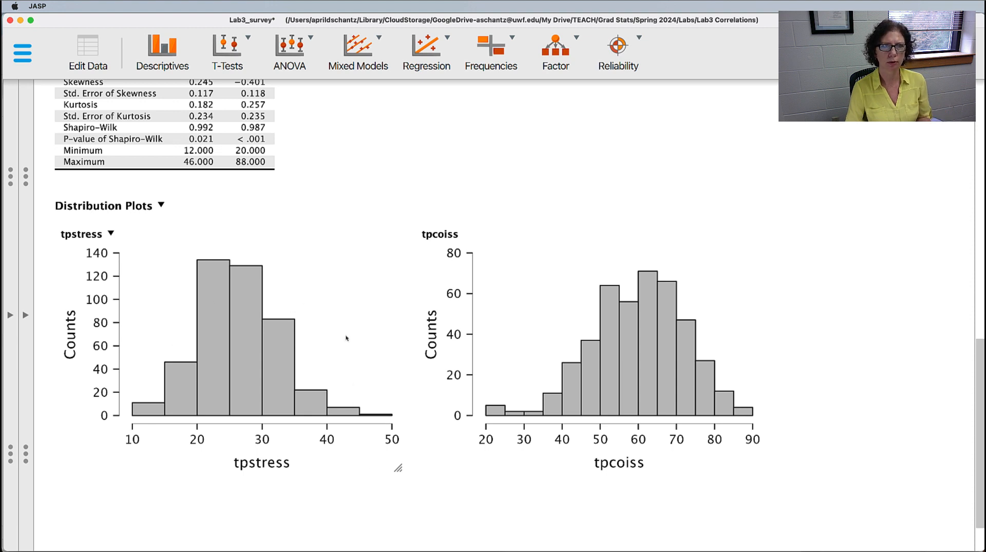
scroll(346, 338, up, 3)
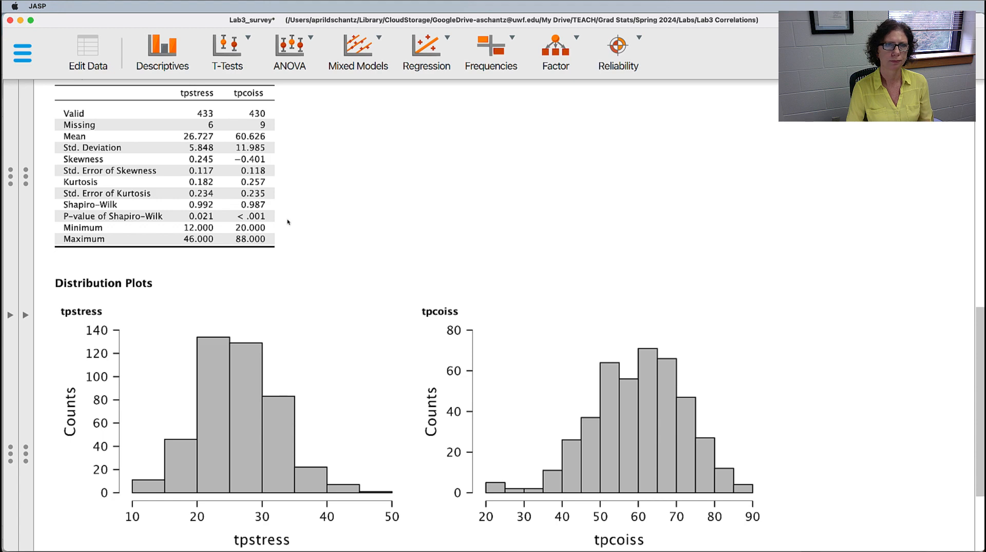
scroll(387, 240, down, 3)
scroll(387, 240, up, 3)
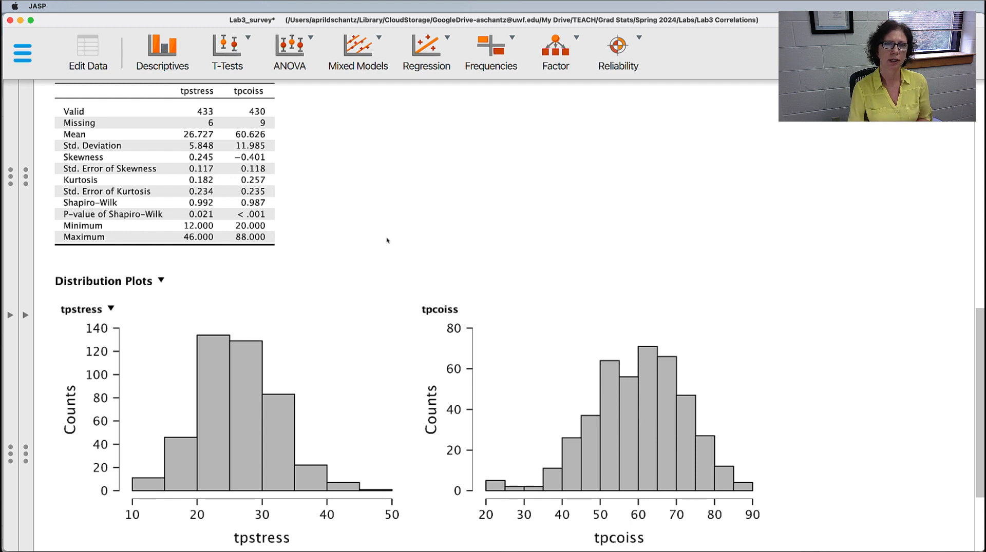
- Restore and collapse the descriptives settings, and add a new classical Correlation analysis
click(25, 315)
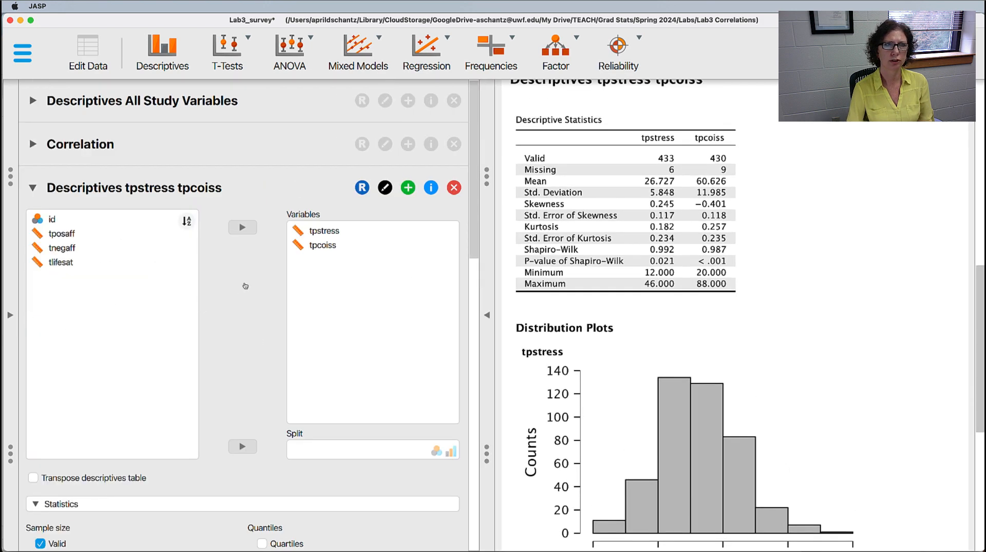
click(34, 187)
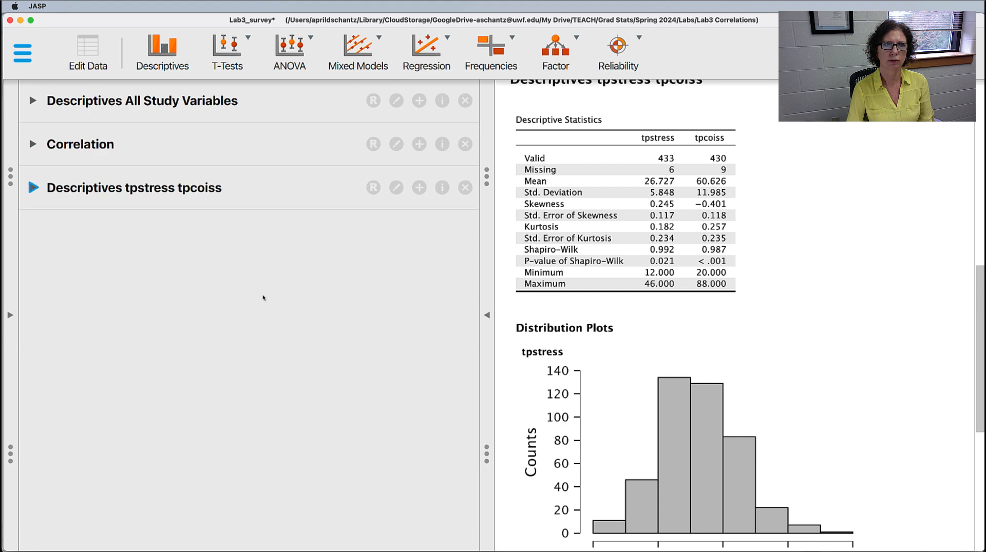
click(450, 38)
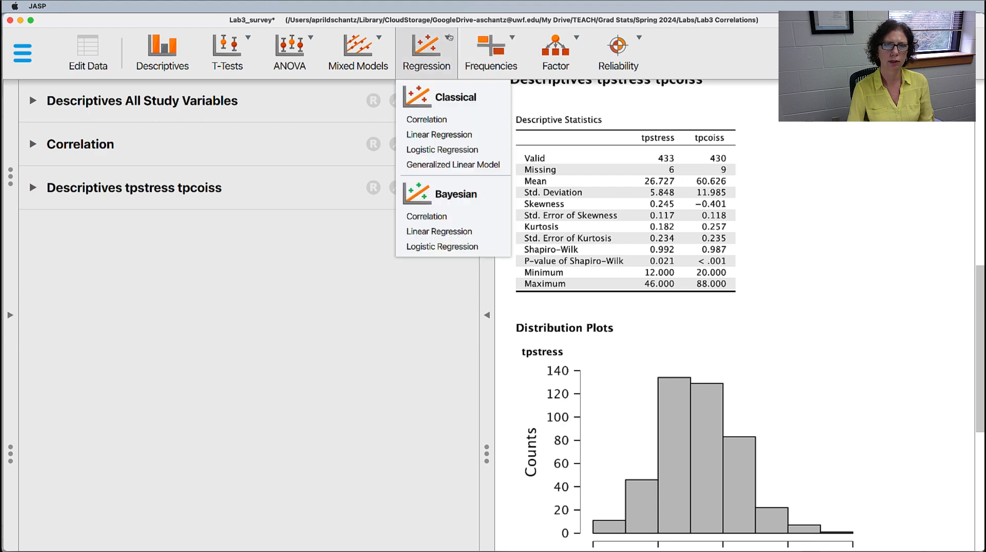
click(430, 120)
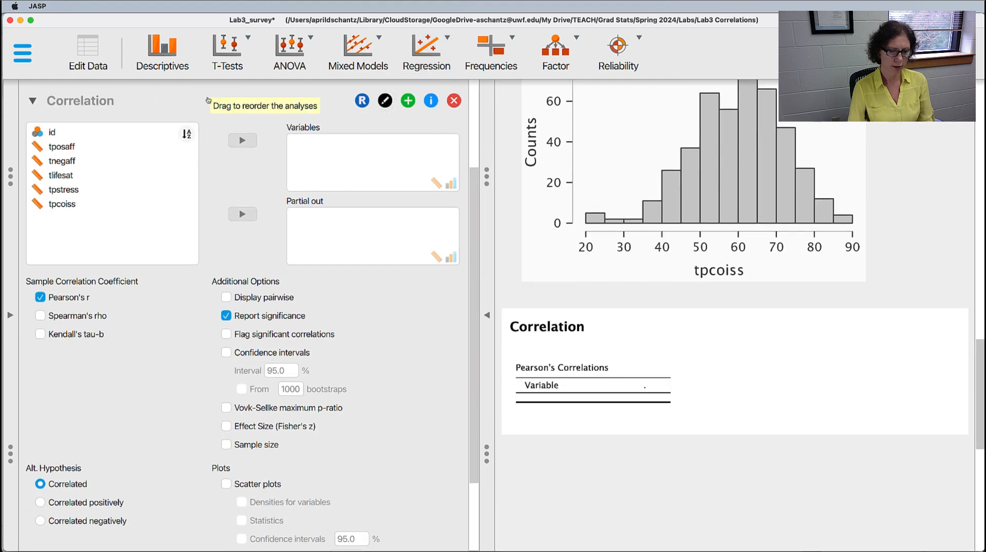
- Rename the new correlation analysis as "Correlation tpstress tpcoiss"
text(tps)
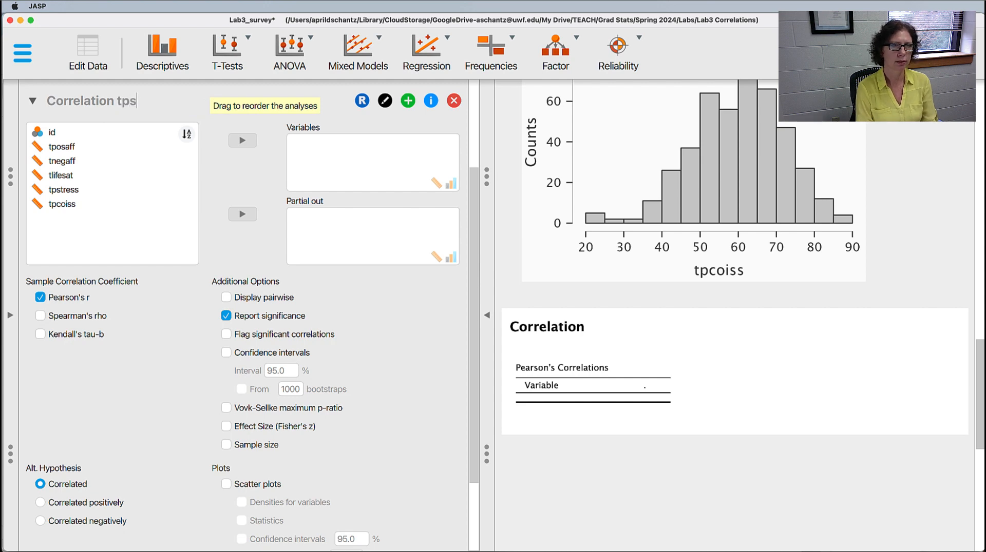
text(tress)
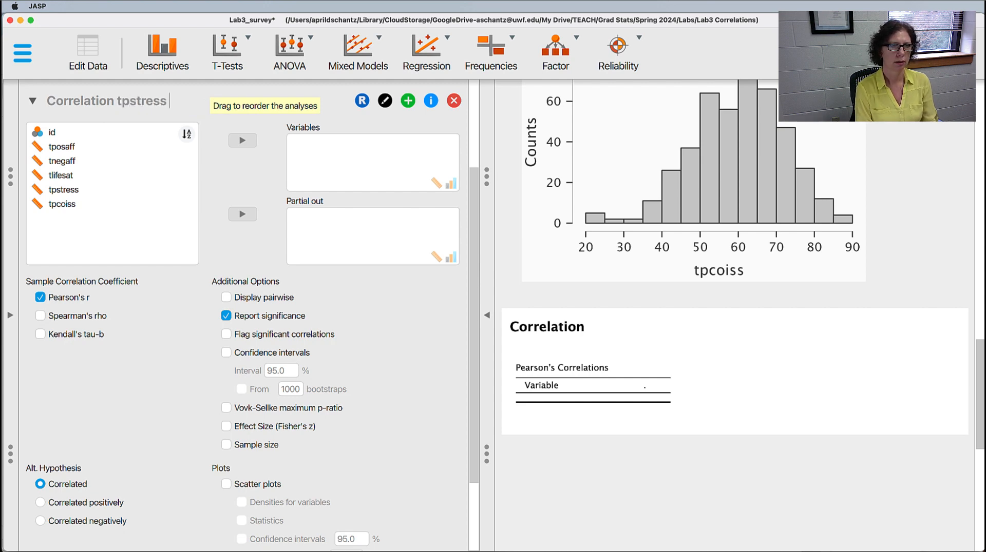
text( tpcois)
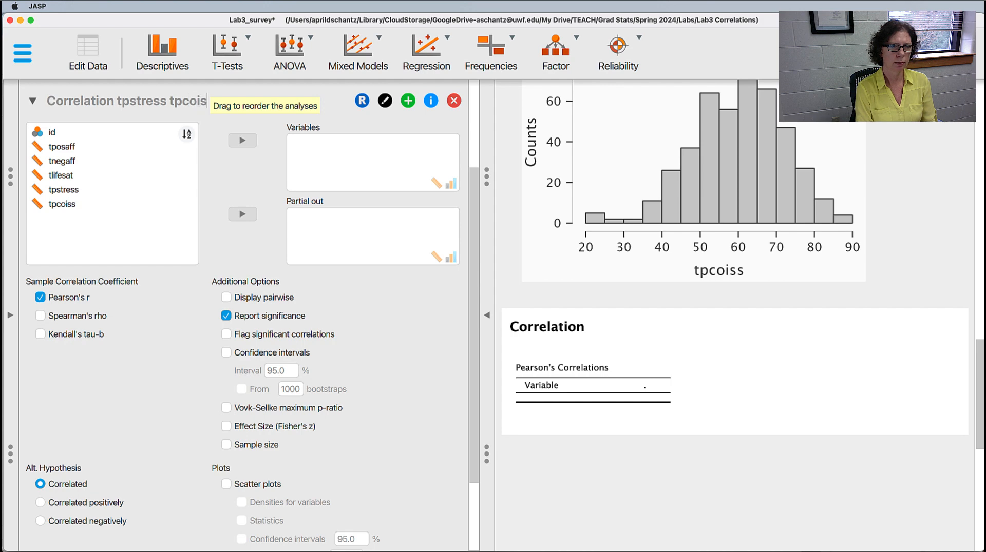
text(s)
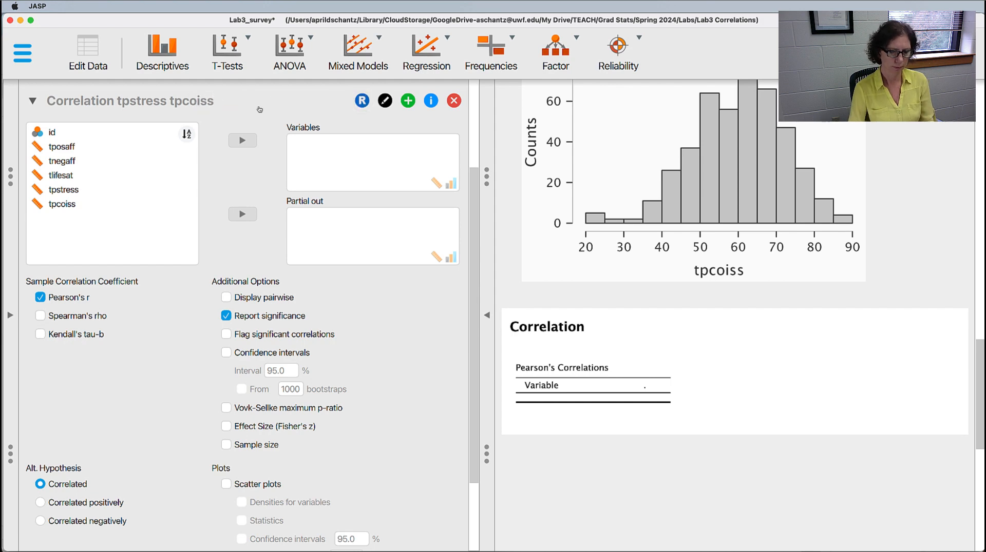
key(Return)
- Assign tpstress and tpcoiss as the variables of the new correlation analysis
click(72, 189)
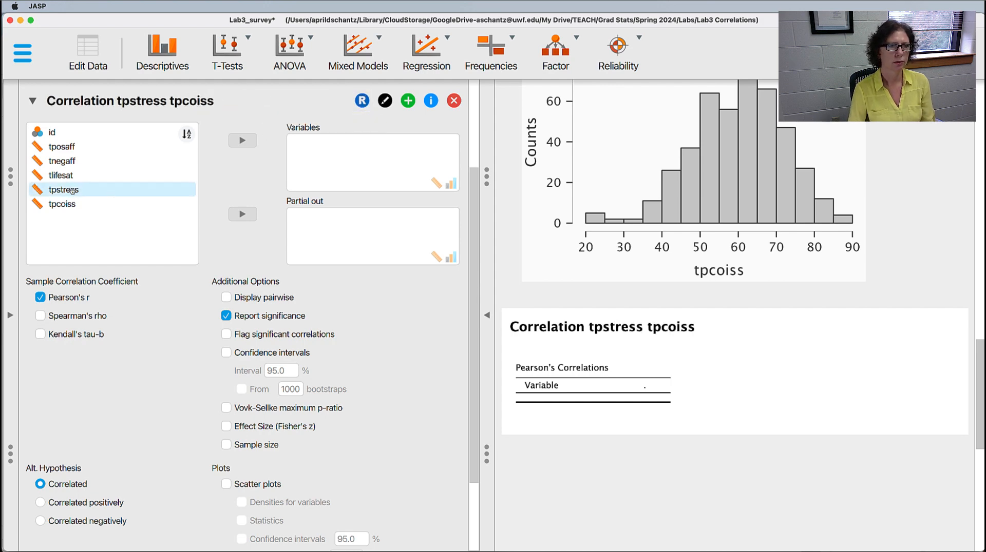
shift+click(73, 205)
click(242, 140)
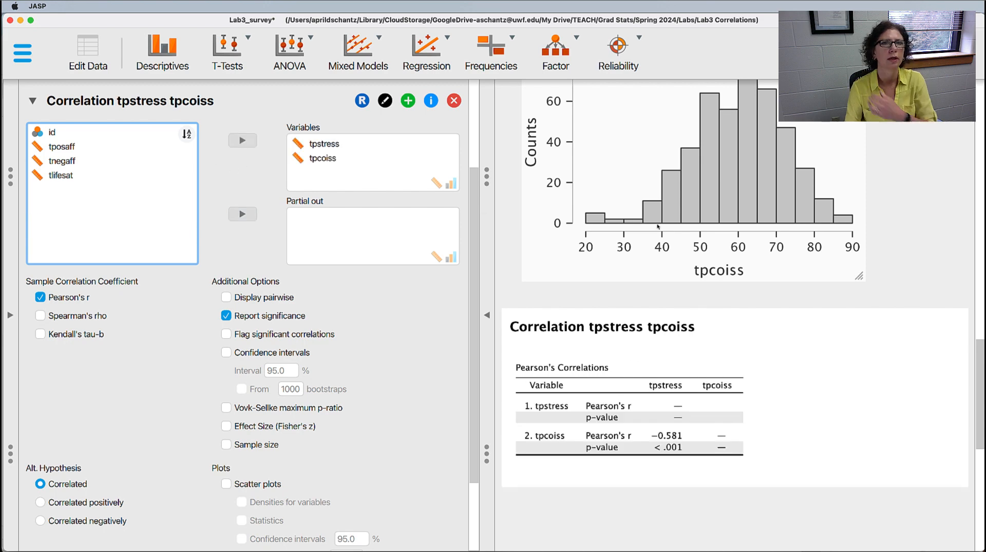
- Add scatter plots to the tpstress and tpcoiss correlation analysis
scroll(668, 308, down, 3)
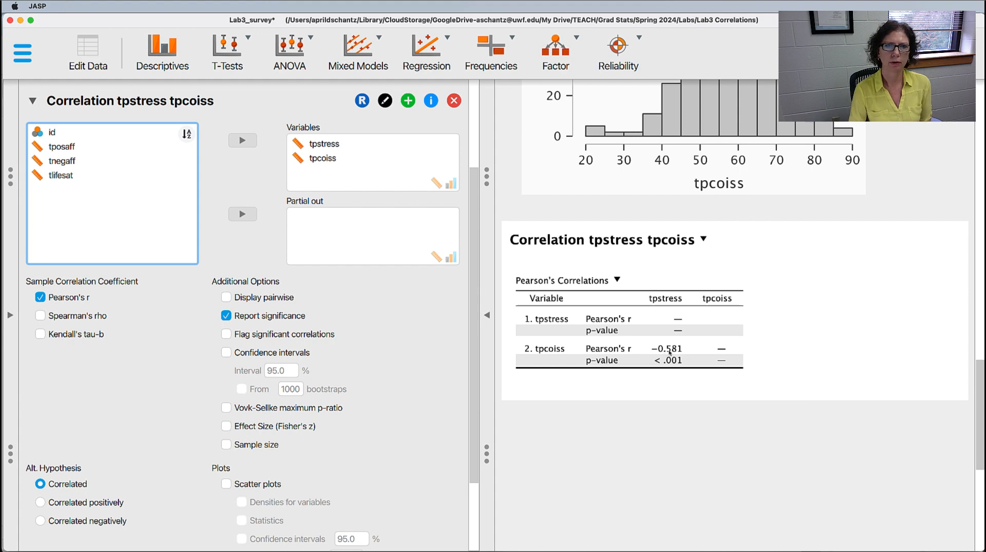
scroll(667, 380, down, 2)
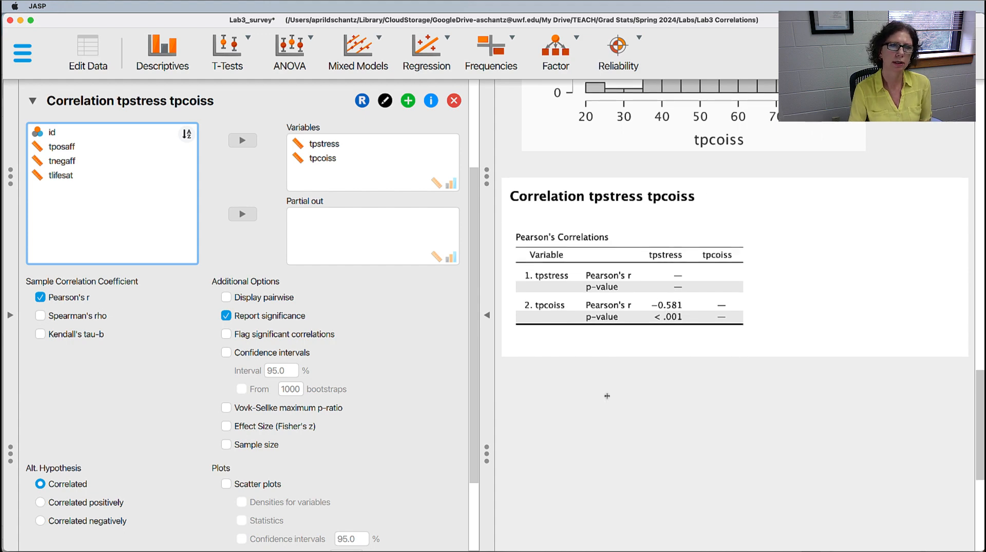
scroll(399, 385, down, 4)
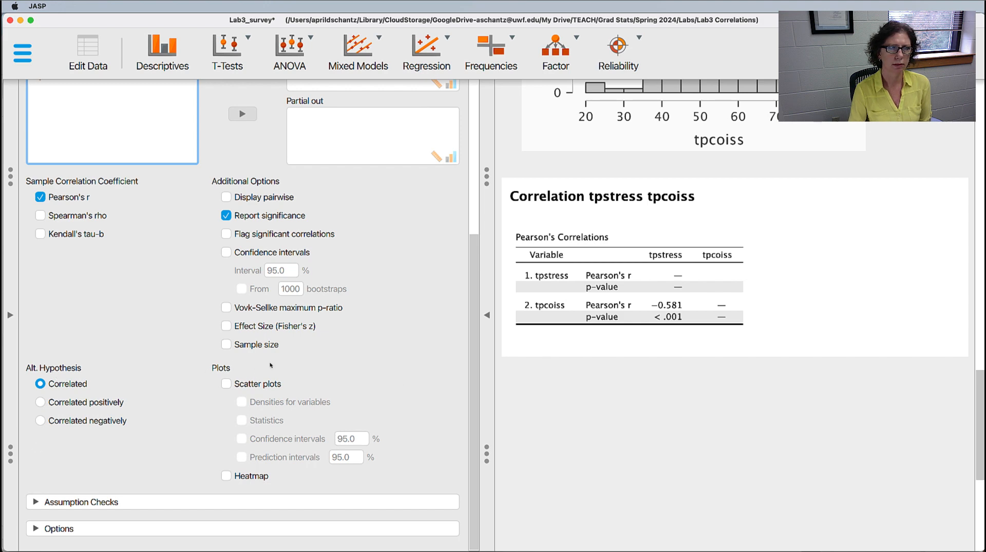
click(226, 384)
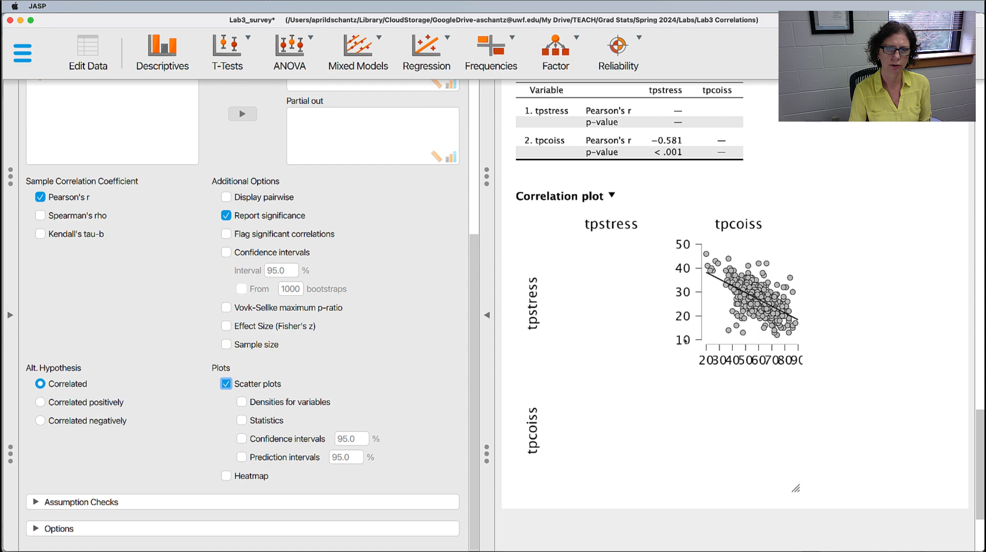
- Examine the tpstress and tpcoiss correlation plot together with the Pearson's correlations table
scroll(328, 206, up, 5)
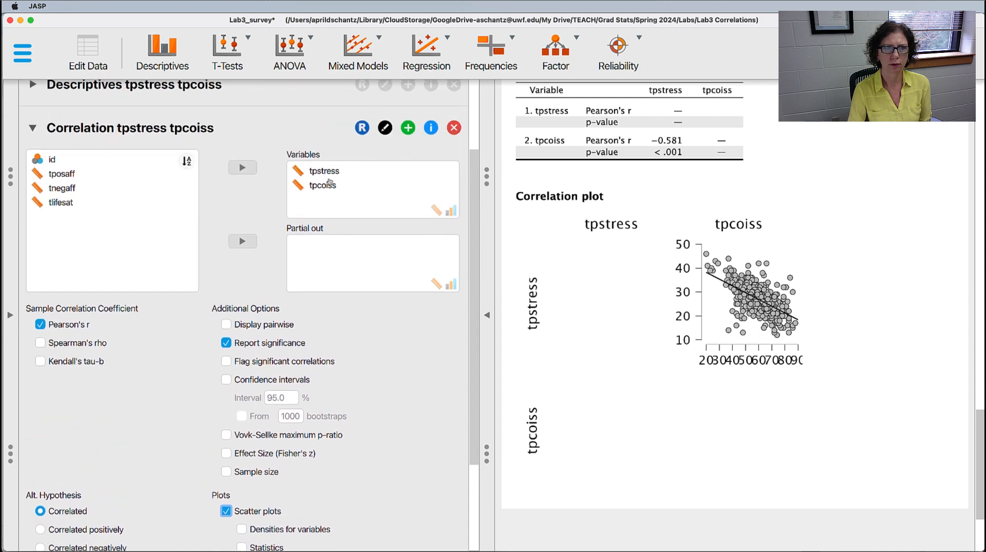
click(329, 185)
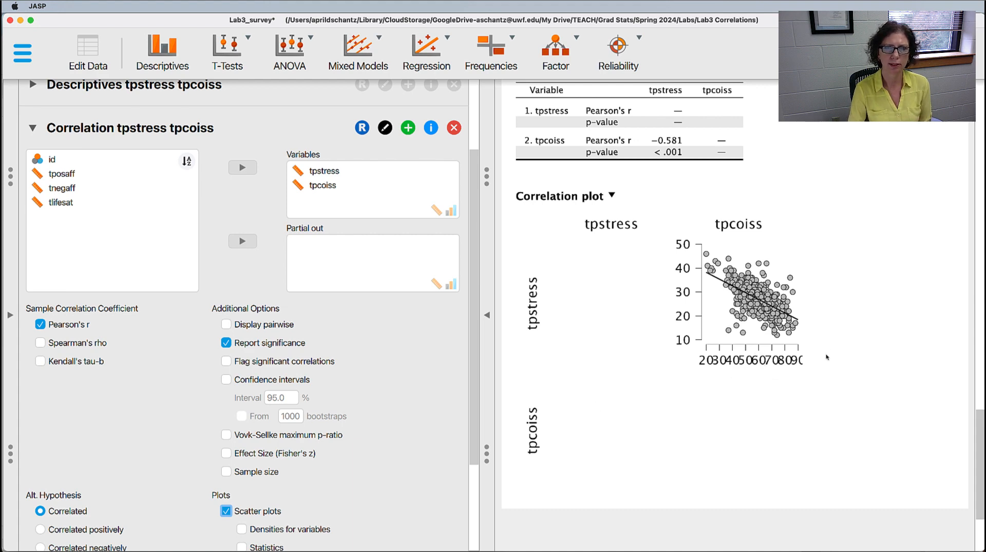
scroll(832, 344, down, 2)
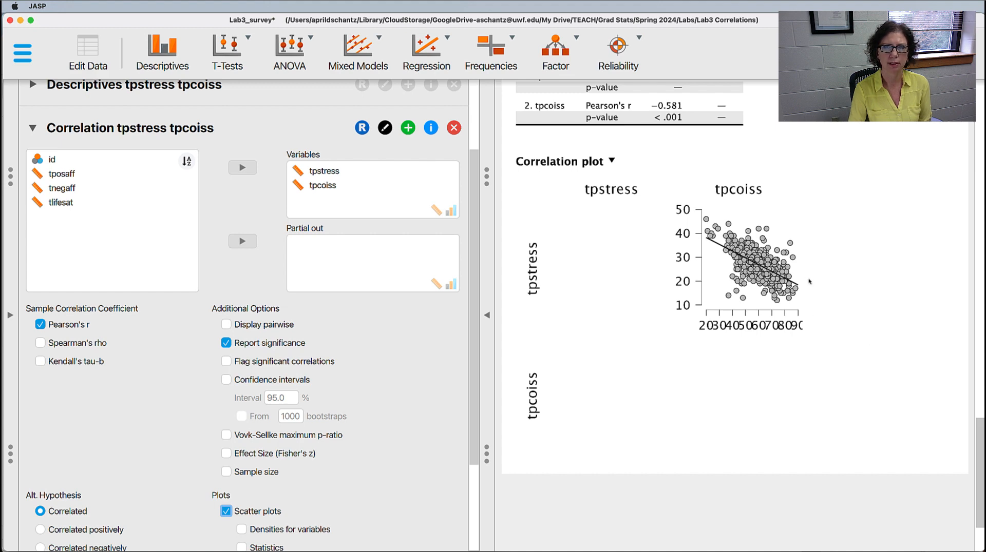
scroll(334, 392, down, 5)
scroll(334, 391, down, 1)
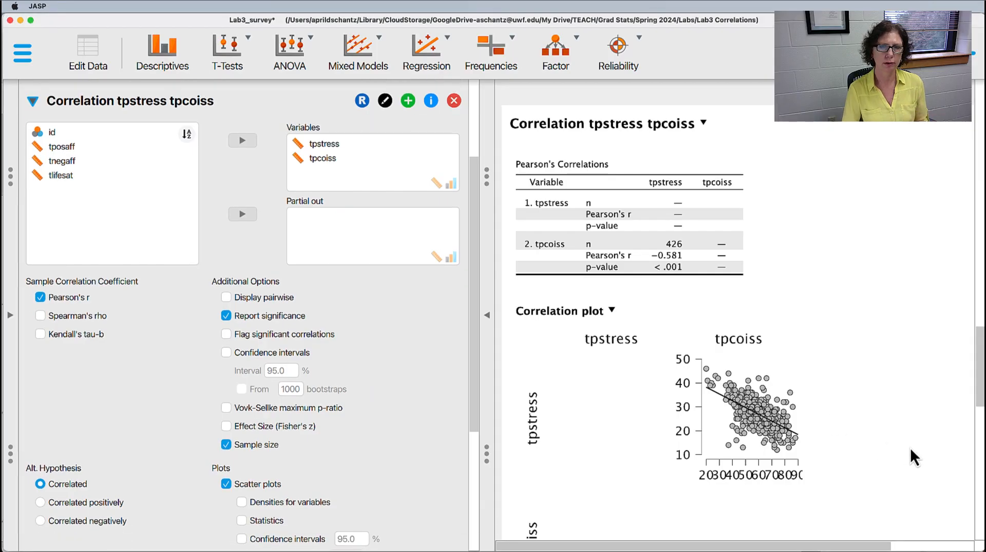
scroll(907, 421, down, 2)
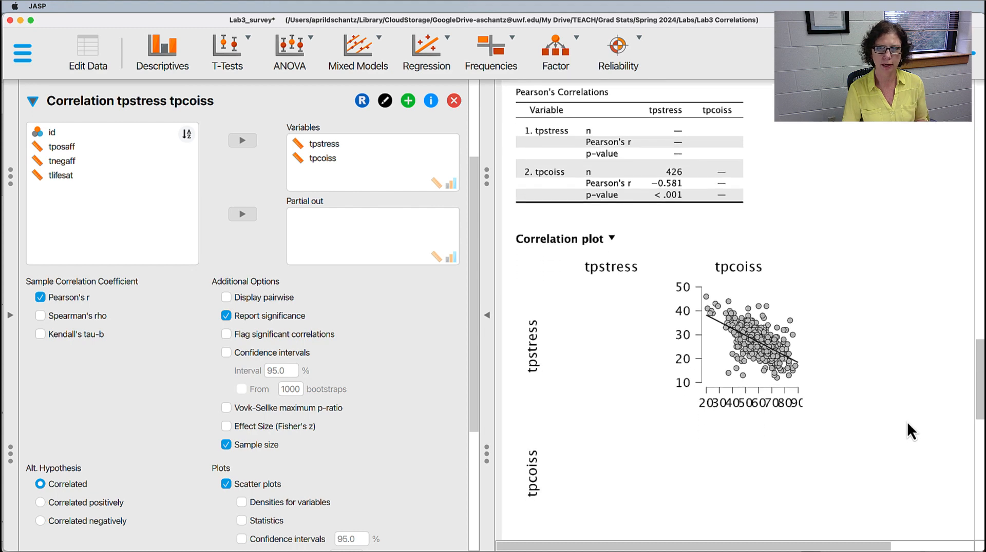
scroll(907, 421, up, 2)
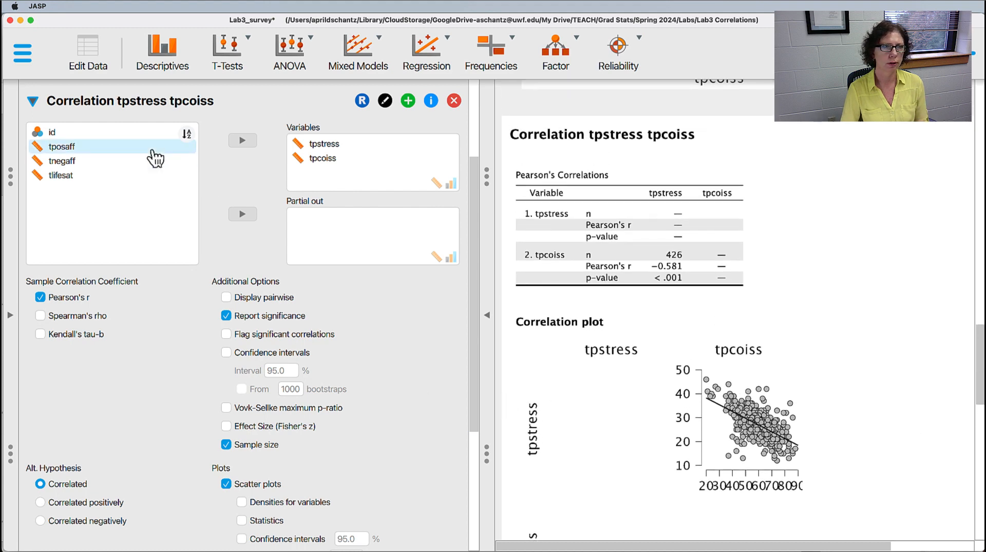
- Collapse the tpstress and tpcoiss correlation settings and reopen the descriptives analysis for the same two variables
click(33, 102)
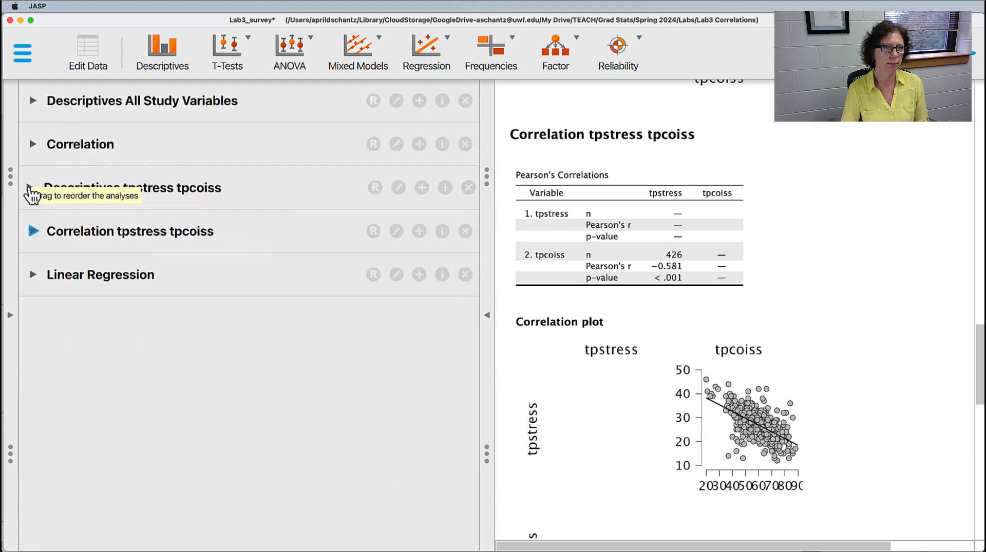
click(27, 193)
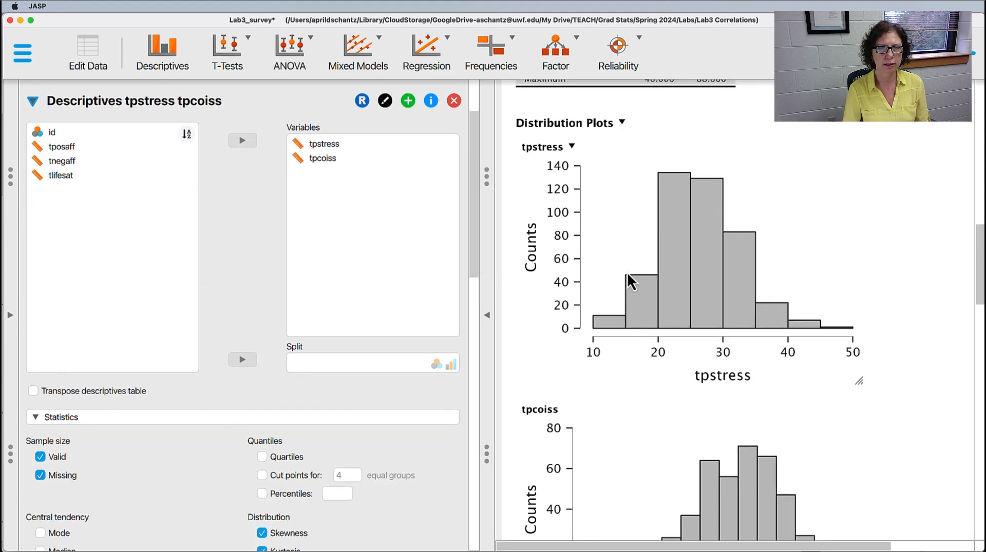
scroll(723, 331, down, 5)
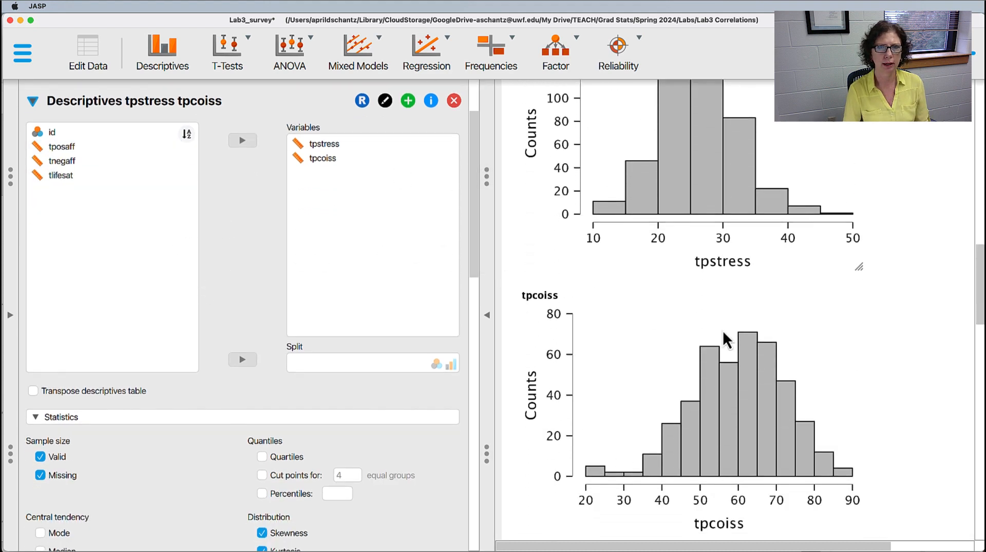
scroll(722, 331, down, 5)
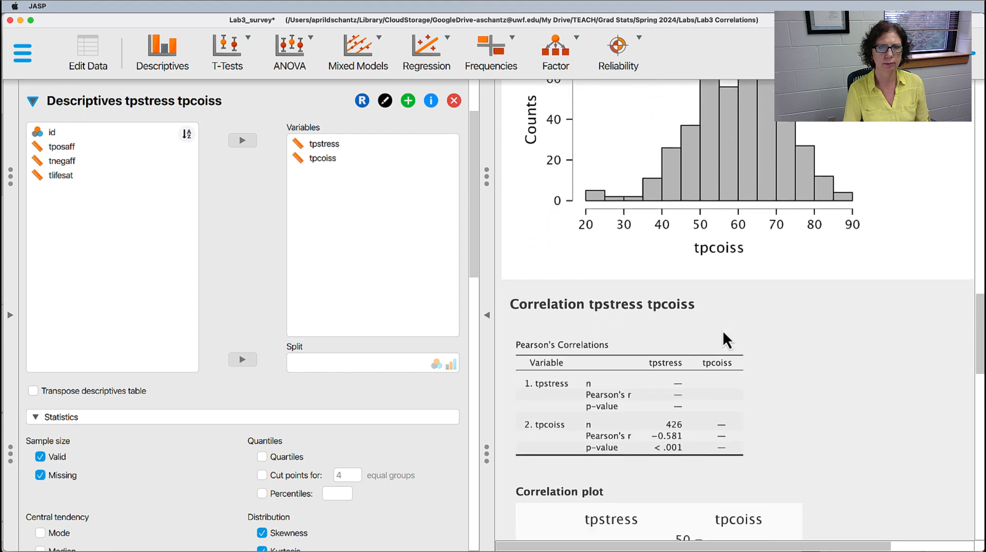
scroll(722, 331, up, 5)
scroll(229, 281, down, 2)
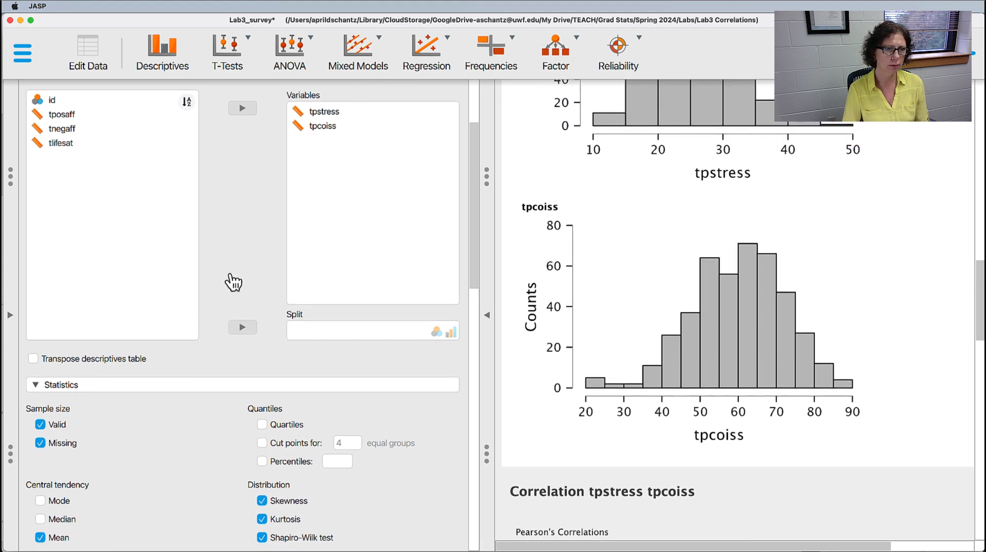
- Add a customizable scatter plot with a linear regression line to the tpstress and tpcoiss descriptives
scroll(229, 282, up, 4)
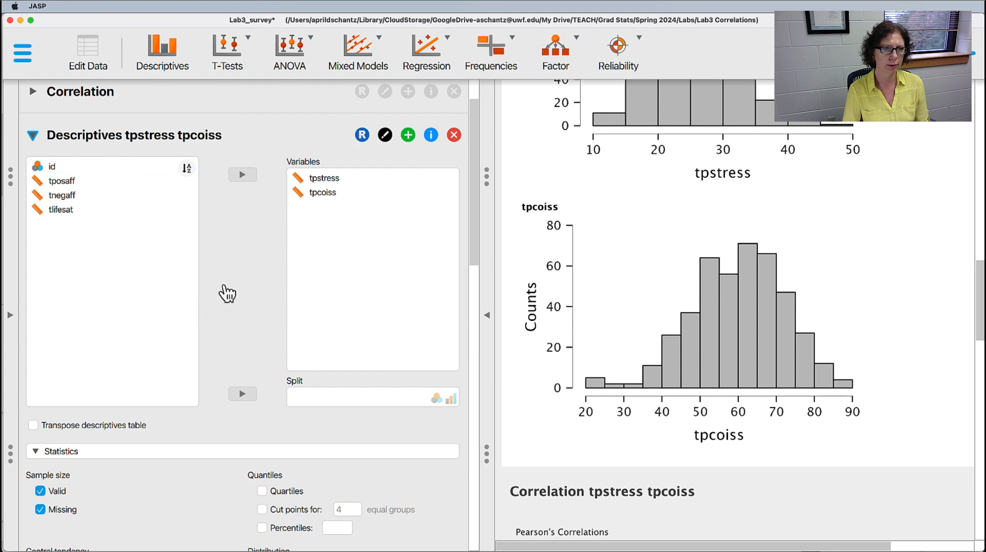
scroll(229, 293, down, 3)
scroll(231, 293, down, 12)
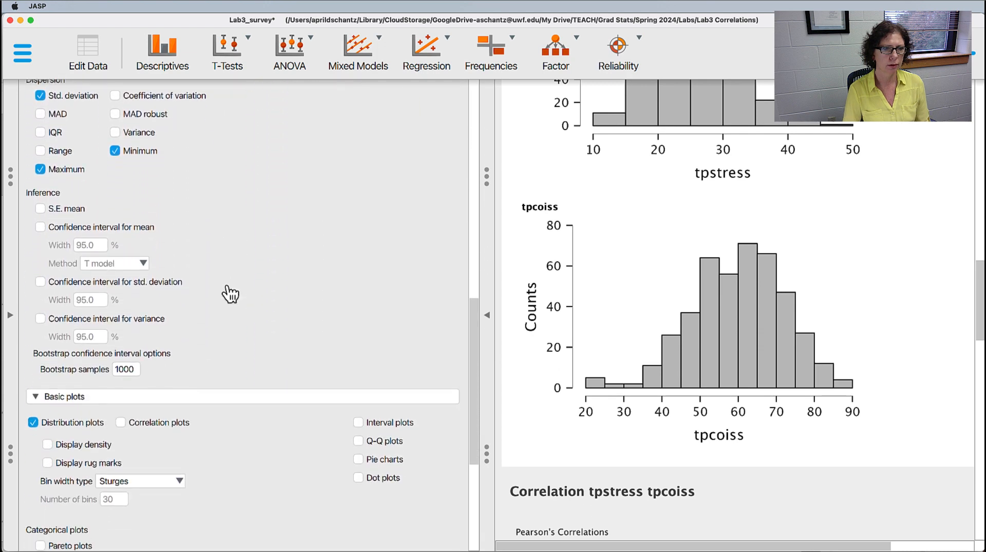
scroll(229, 292, down, 3)
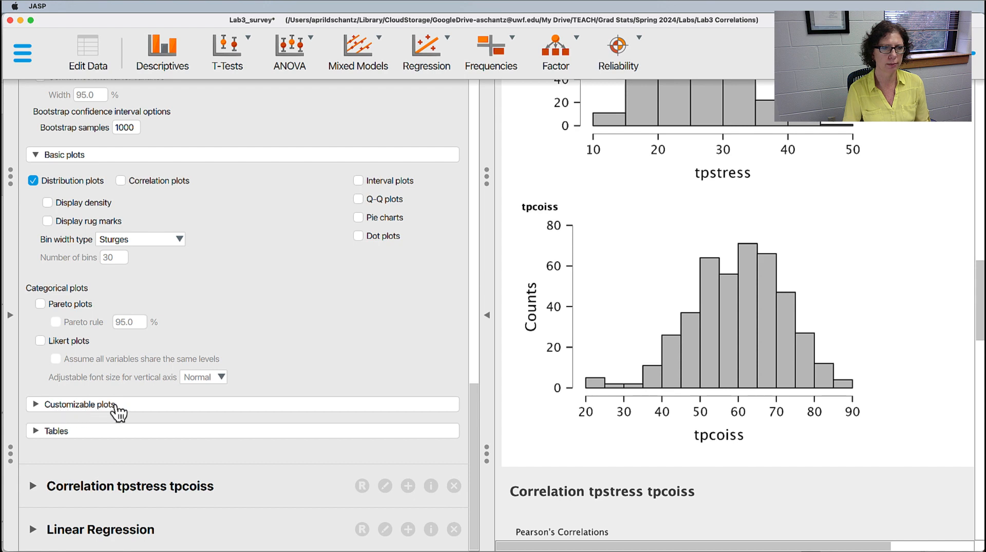
click(35, 404)
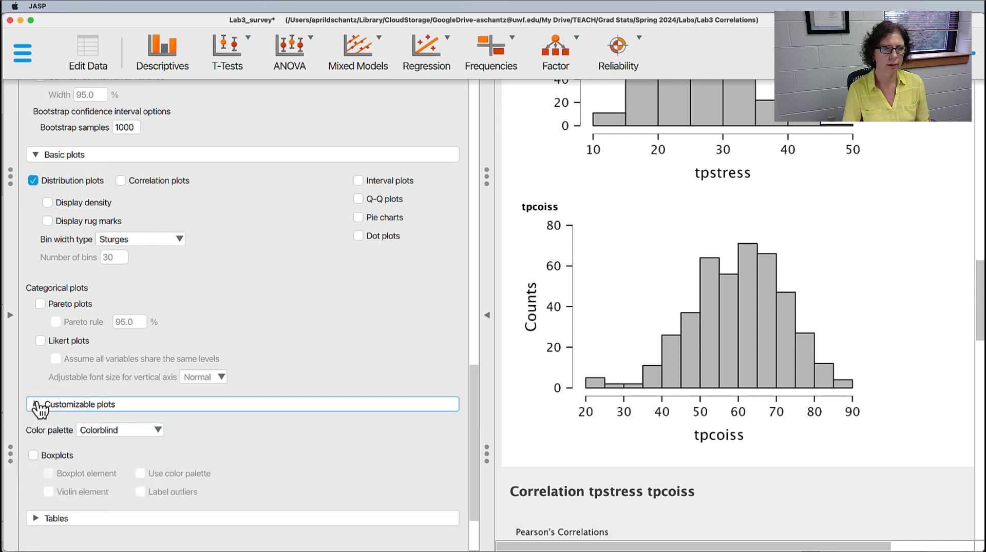
scroll(201, 342, down, 5)
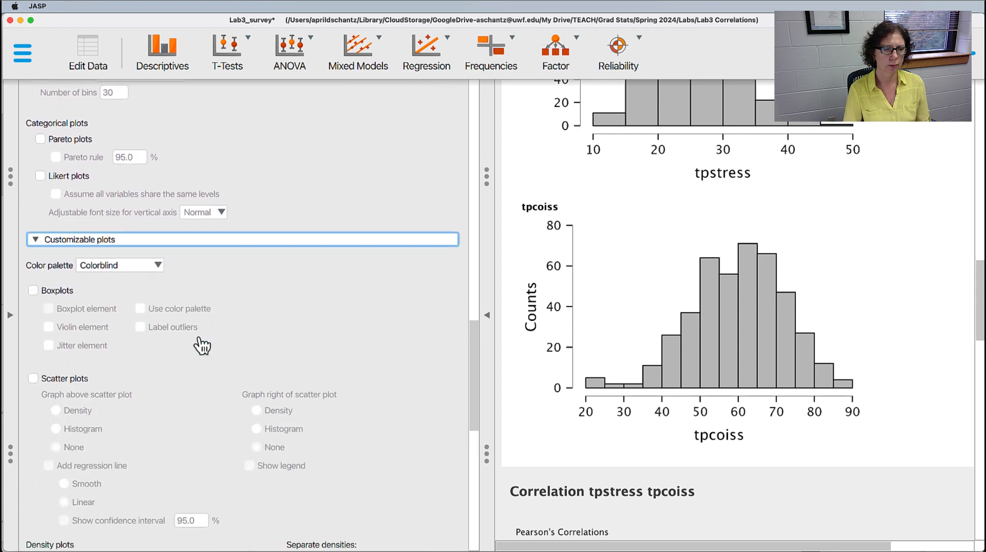
click(33, 353)
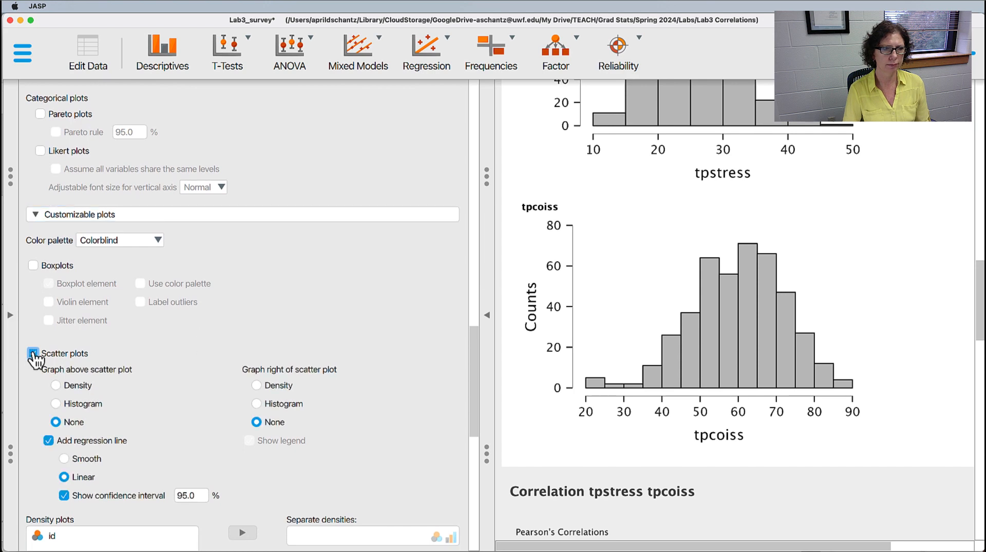
- Remove the confidence interval from the regression line of the descriptives scatter plot
scroll(206, 308, down, 2)
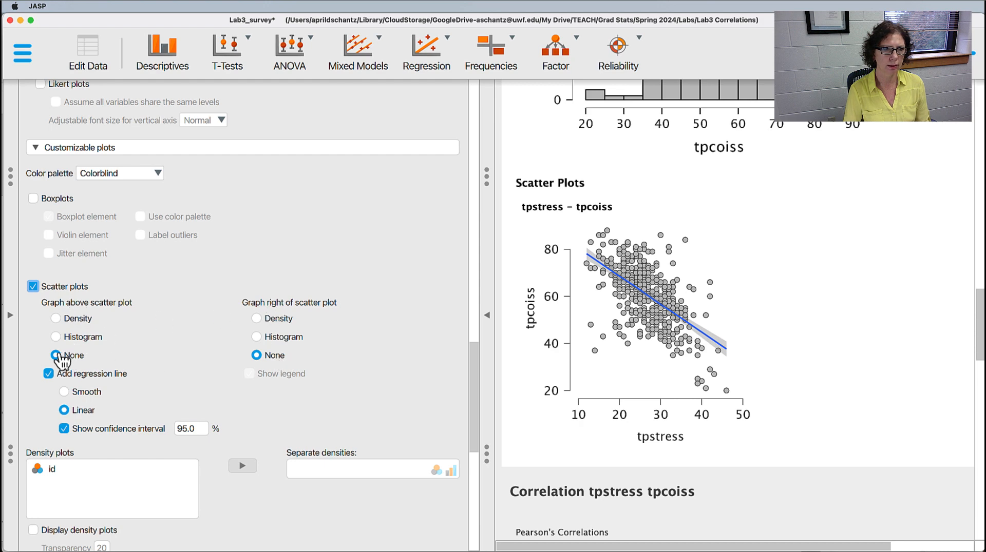
scroll(157, 332, down, 2)
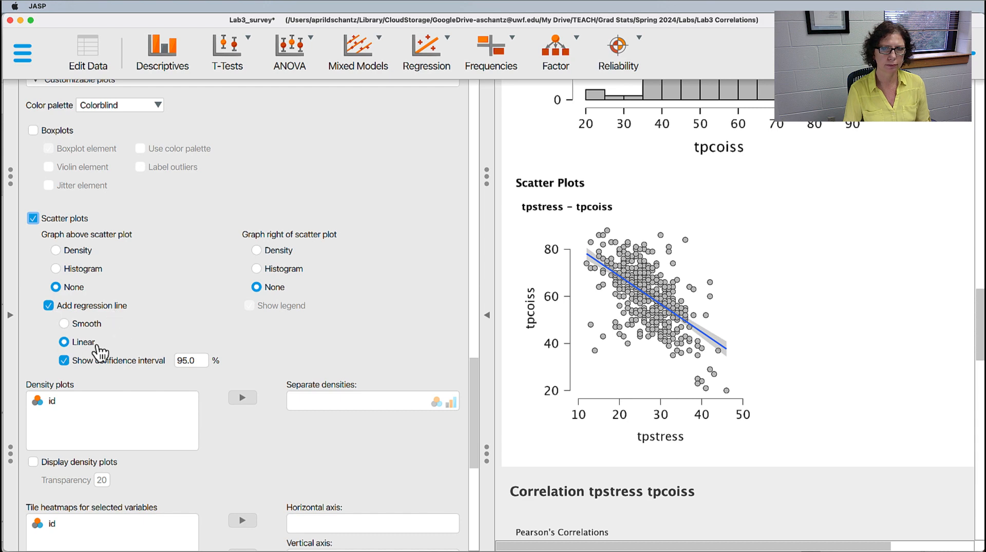
click(63, 361)
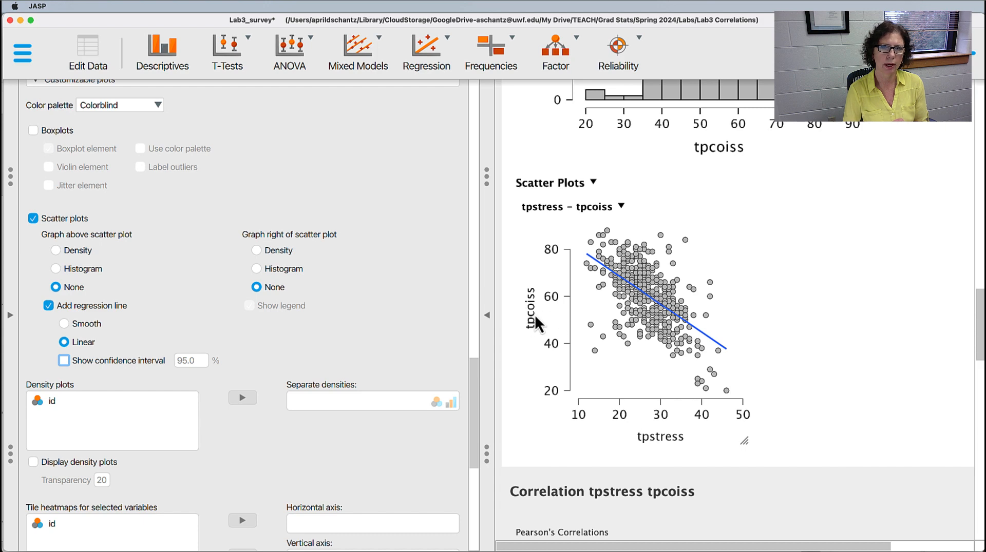
- Reorder the descriptives variables to place tpcoiss before tpstress, producing a scatter plot with tpcoiss on the horizontal axis
scroll(377, 336, up, 1)
scroll(370, 334, up, 15)
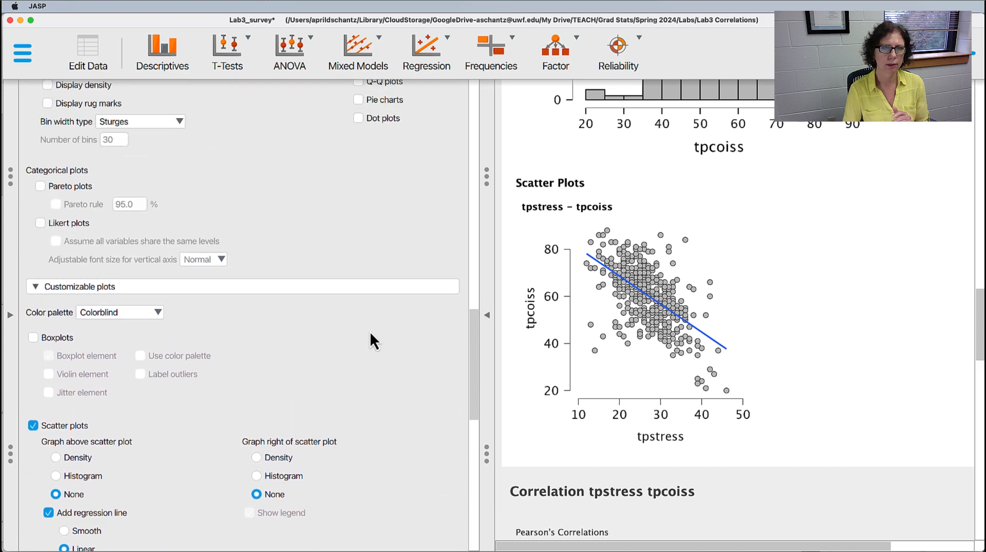
scroll(370, 332, up, 5)
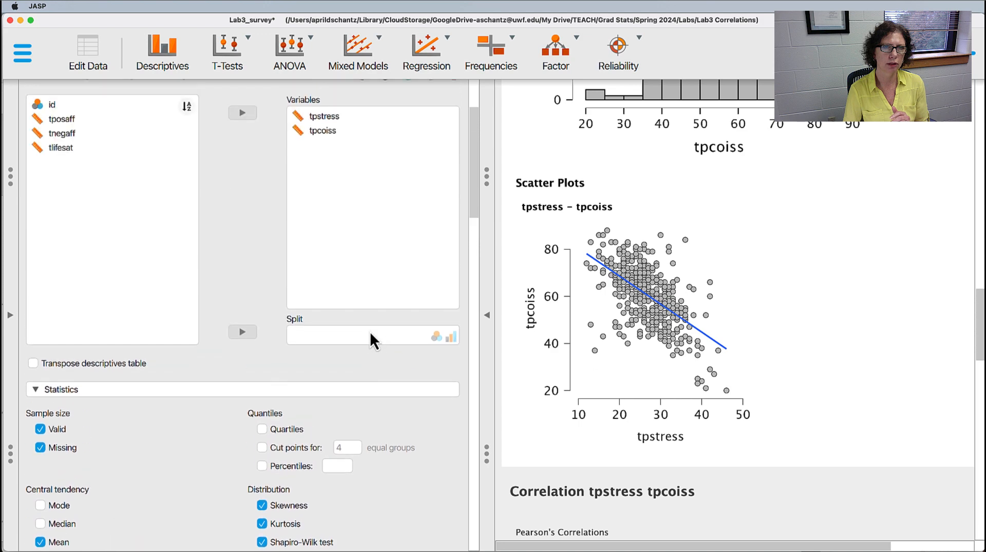
click(342, 123)
drag(343, 123, 350, 177)
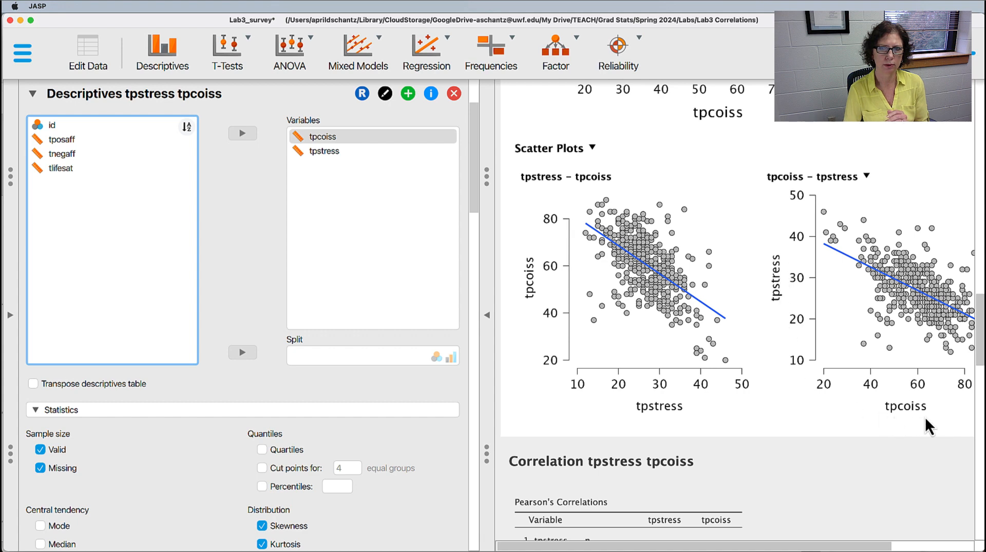
- Check the copy, save and edit options available for the tpcoiss – tpstress scatter plot
scroll(815, 357, right, 4)
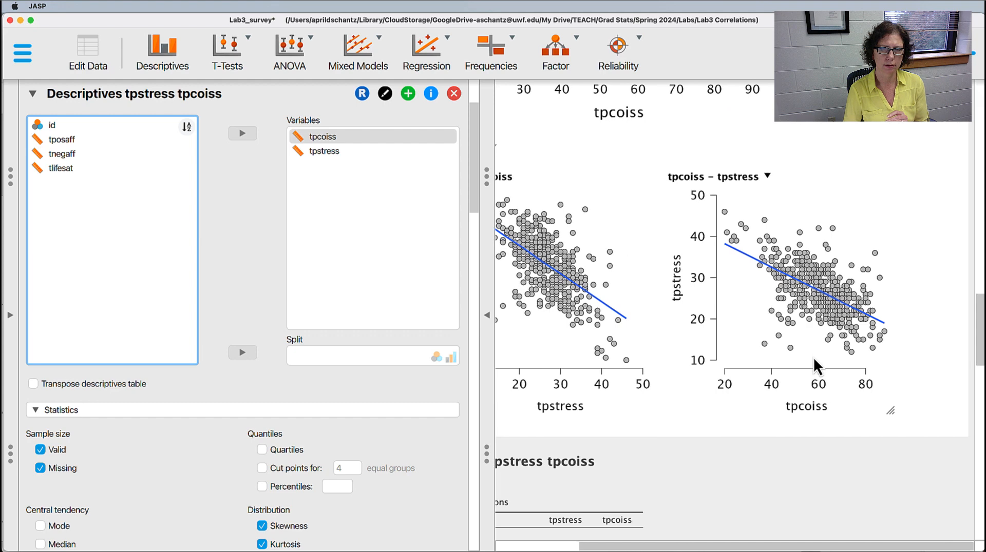
click(767, 176)
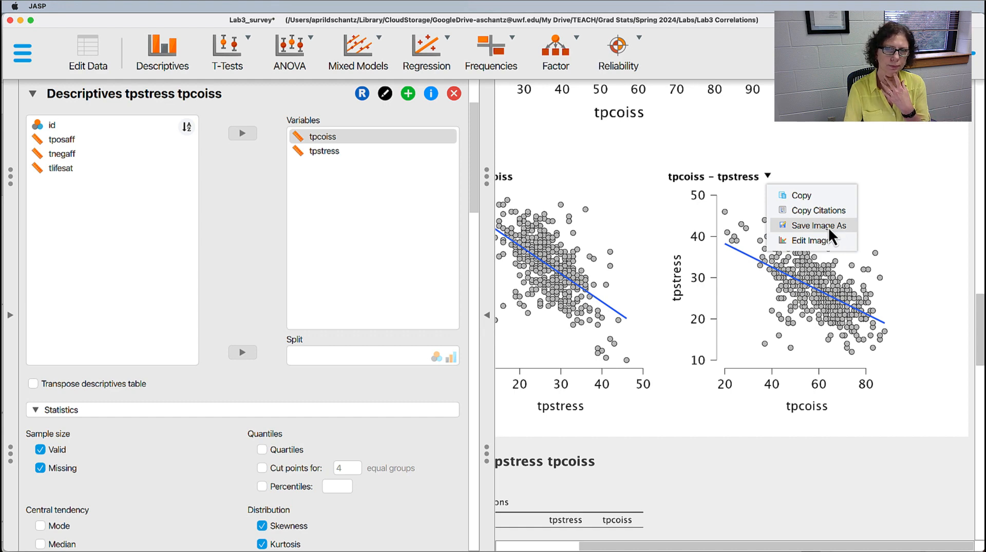
click(248, 242)
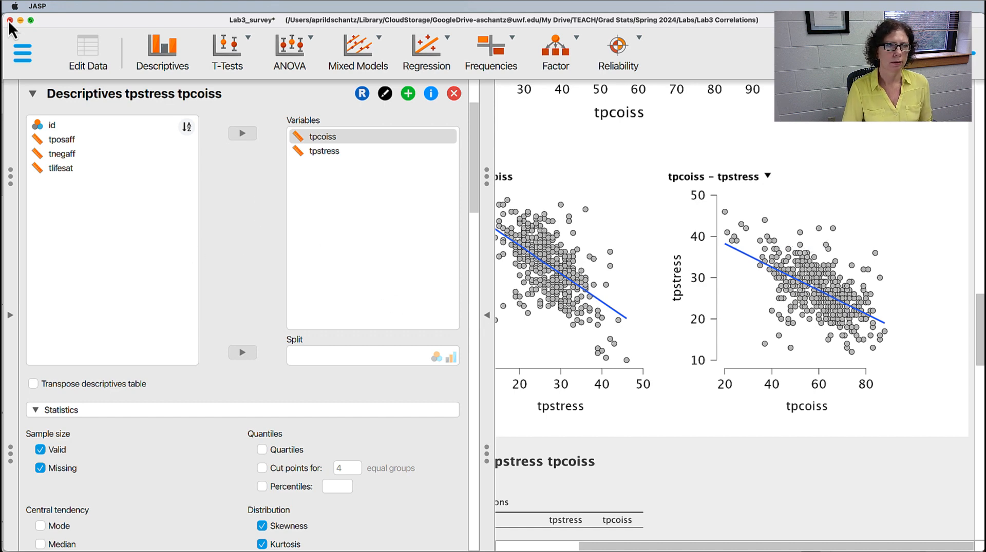
- Collapse the tpstress tpcoiss descriptives settings and reopen the tpstress tpcoiss correlation to review its table and plot alongside the descriptives
click(36, 99)
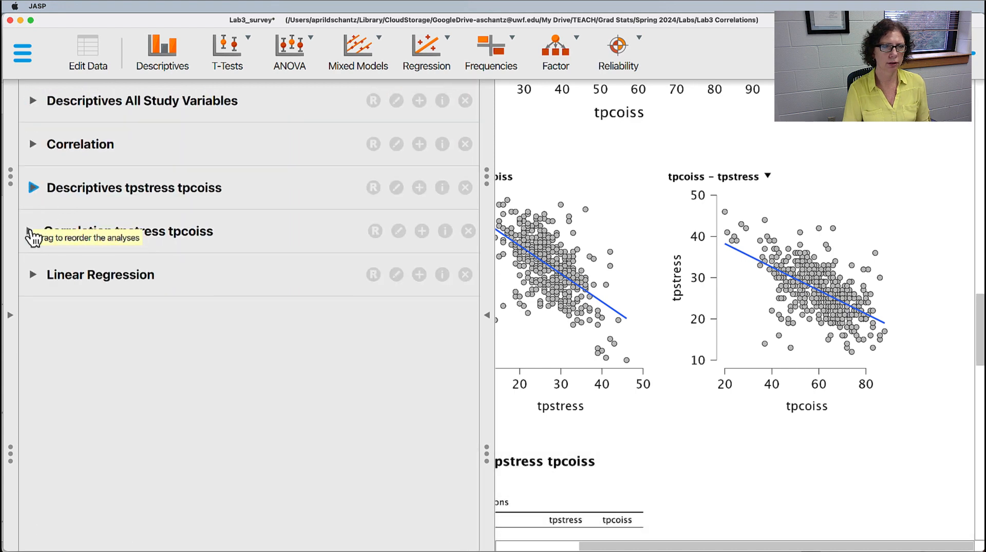
click(31, 232)
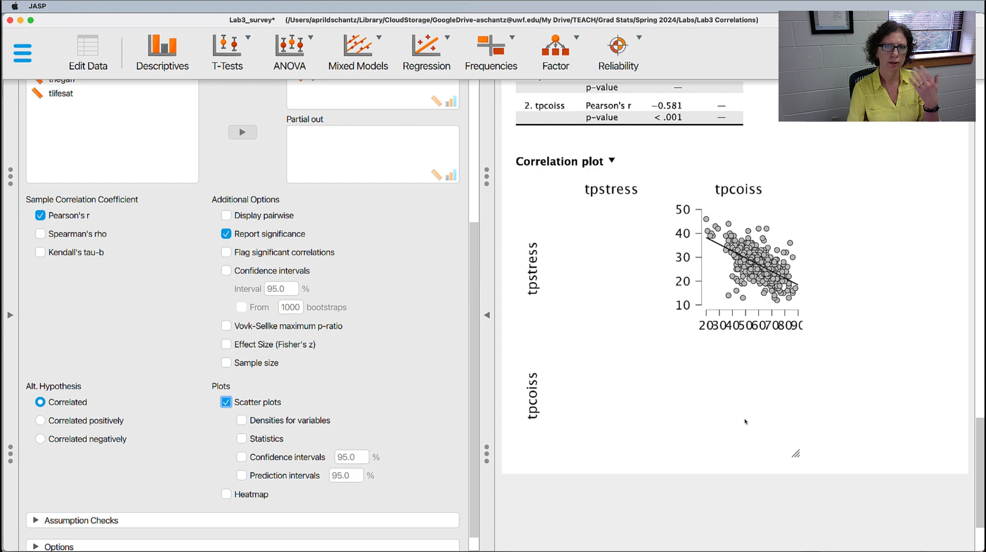
scroll(659, 407, up, 10)
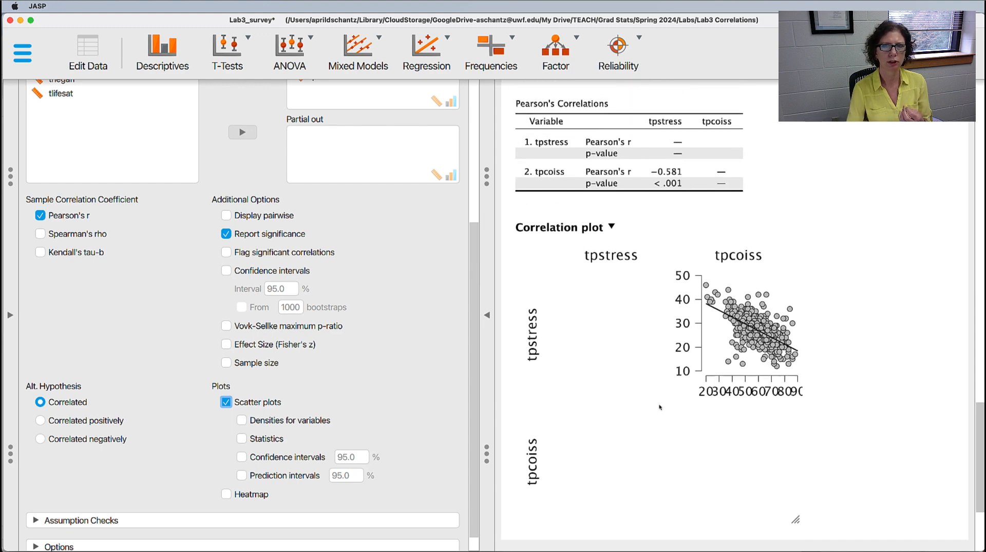
scroll(660, 407, up, 5)
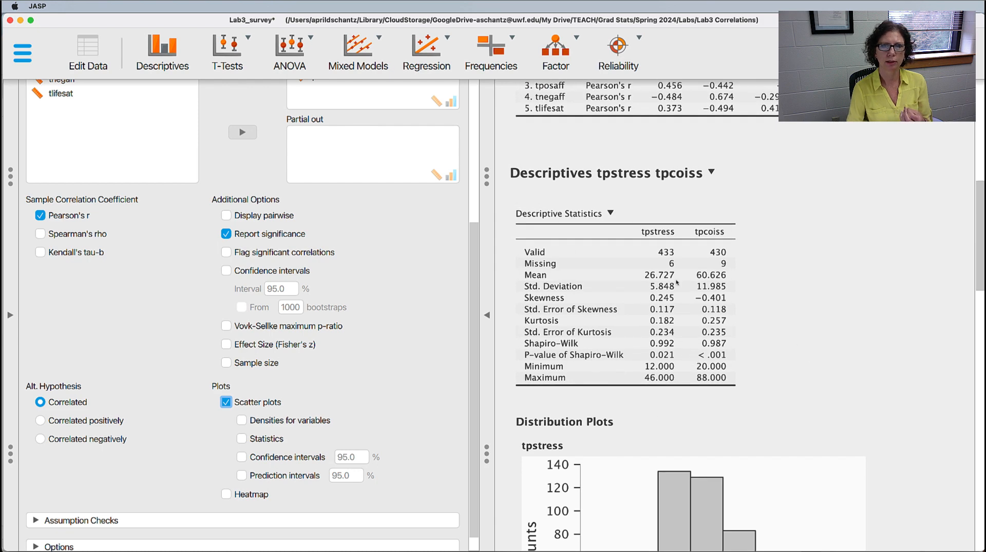
scroll(814, 331, down, 10)
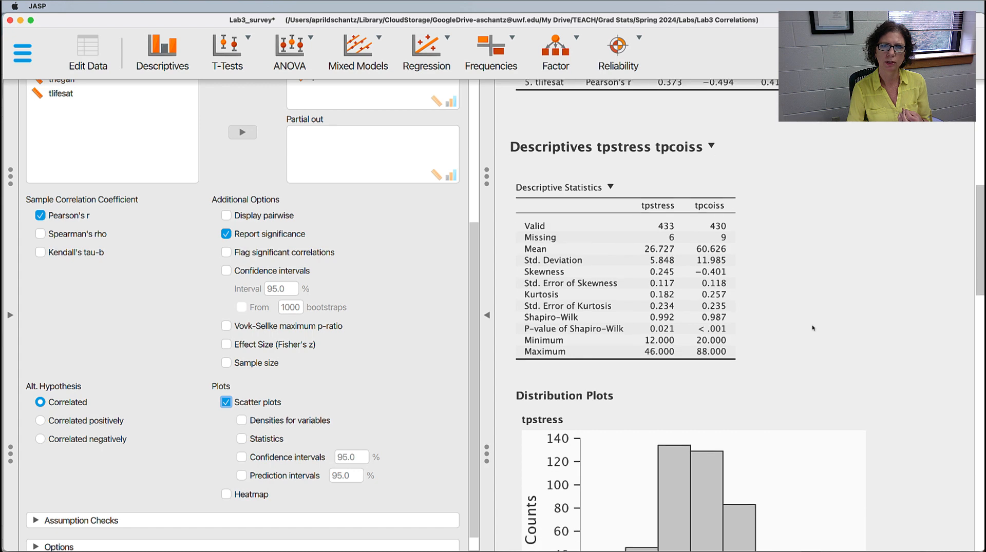
scroll(813, 328, down, 3)
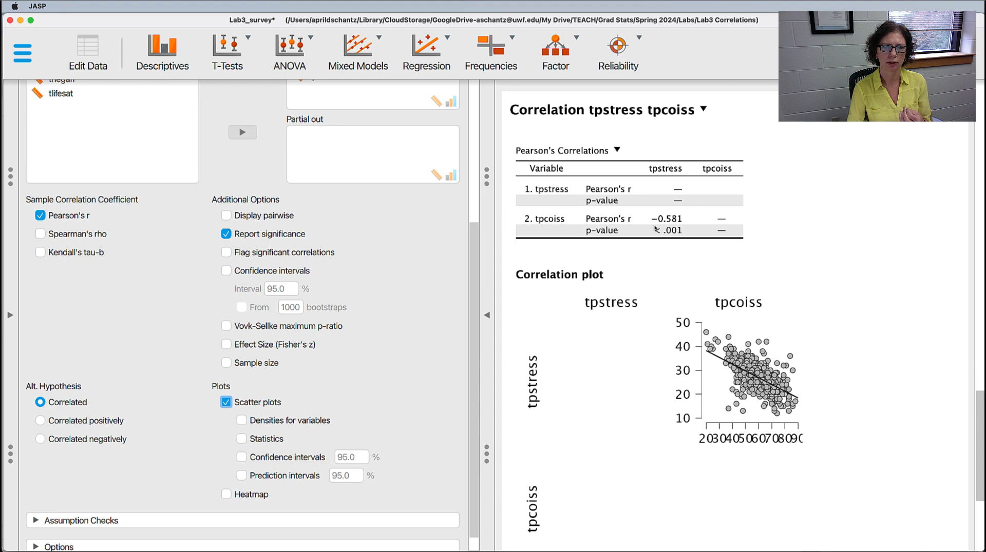
scroll(307, 339, down, 1)
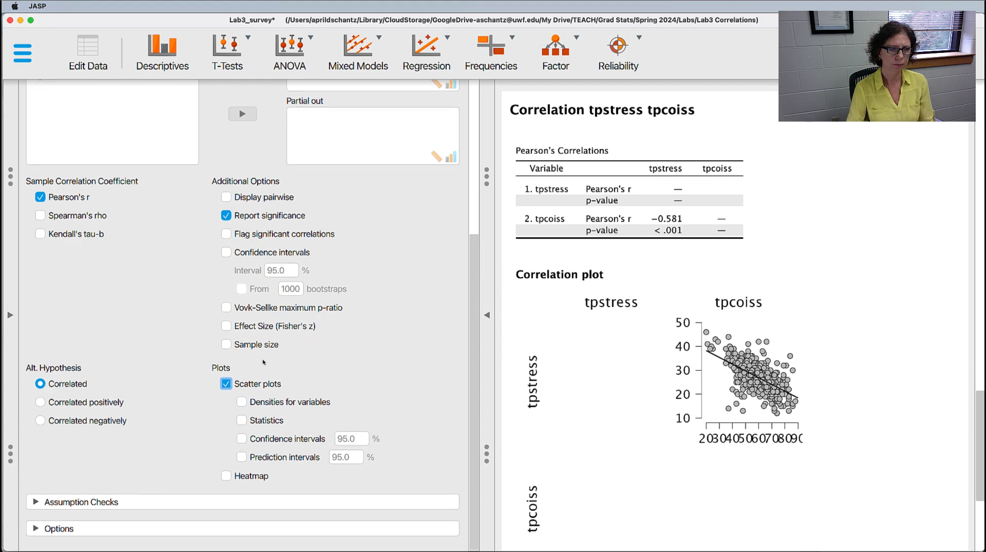
- Inspect the assumption checks and the missing-values options of the tpstress tpcoiss correlation
click(37, 503)
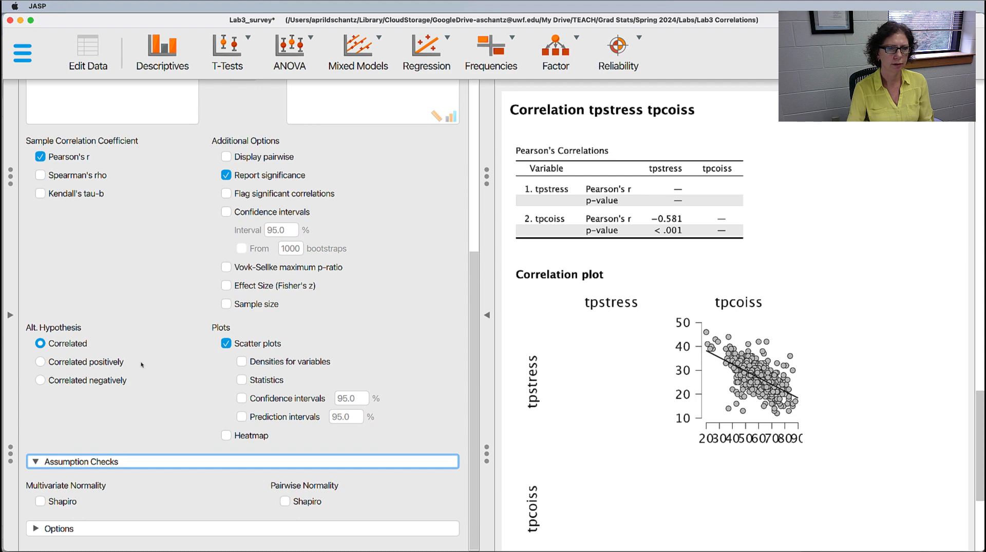
click(36, 462)
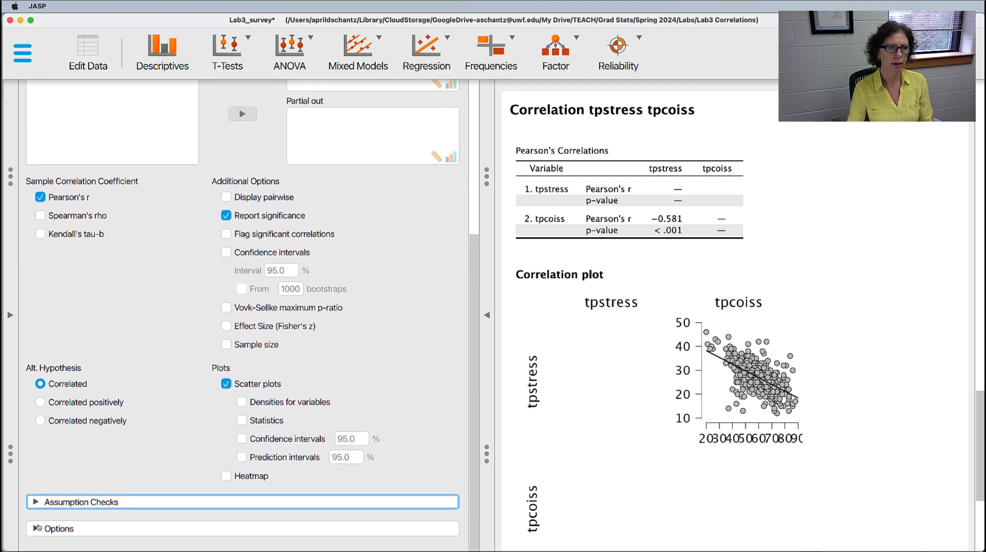
click(37, 529)
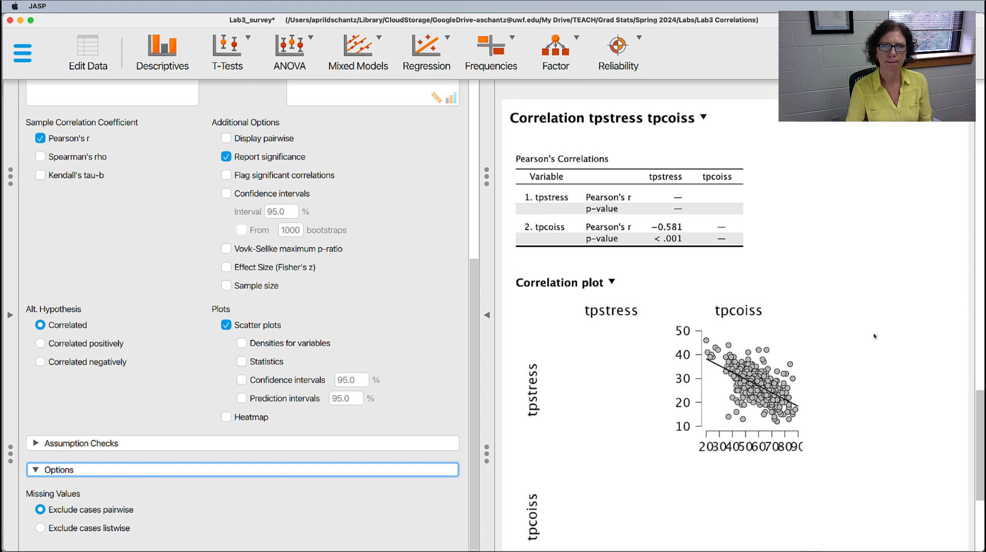
- Add the sample size to the tpstress tpcoiss correlation table and collapse that analysis's settings
scroll(872, 339, up, 3)
scroll(284, 314, up, 3)
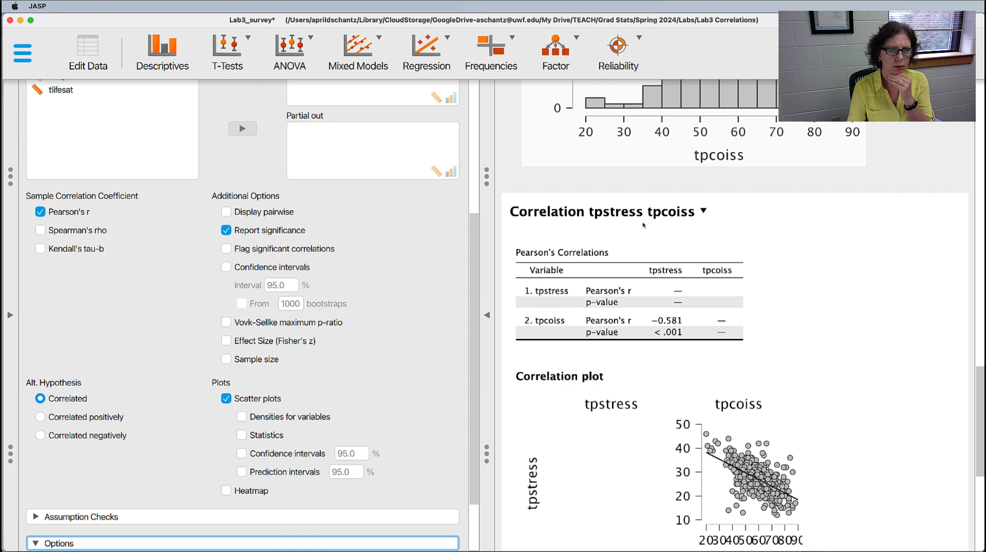
click(227, 360)
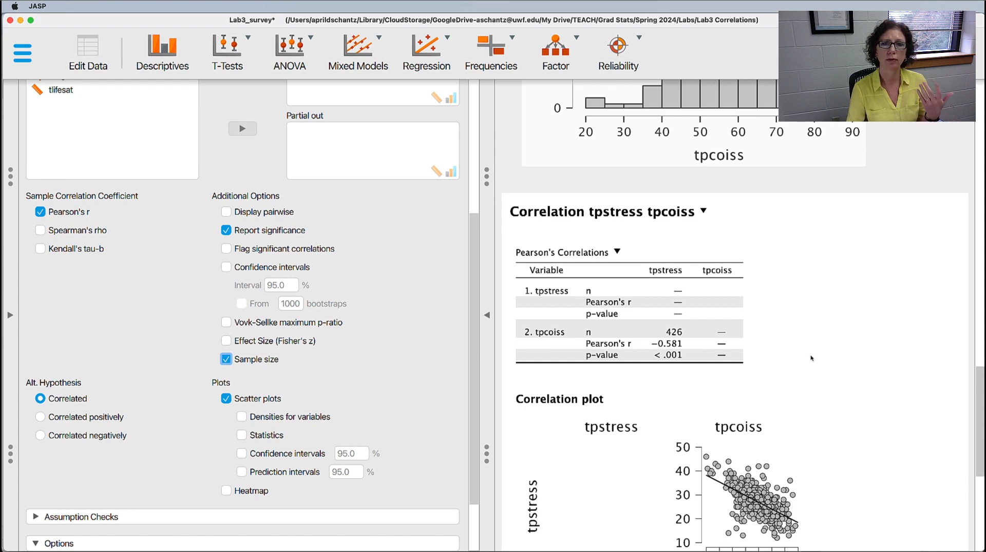
scroll(346, 359, down, 1)
scroll(346, 359, up, 5)
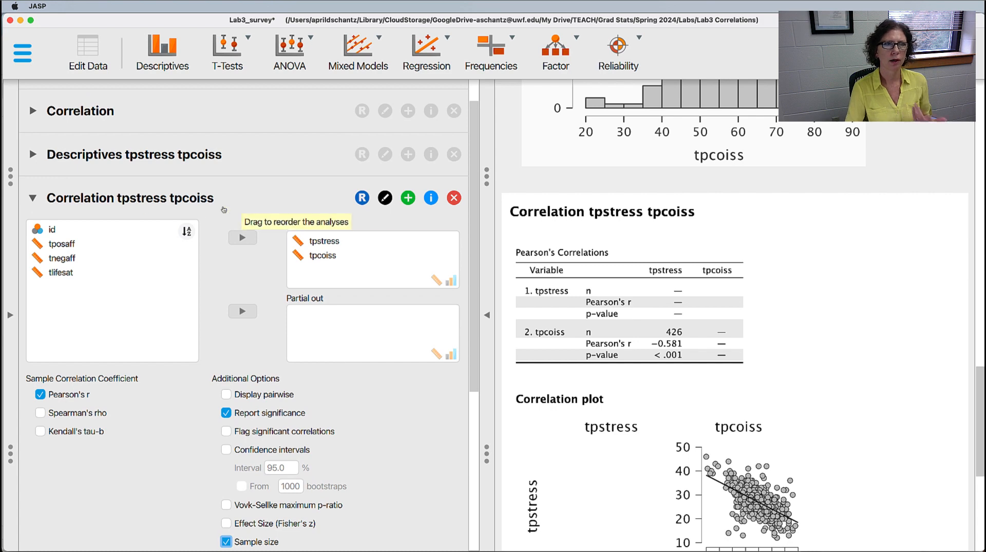
click(32, 198)
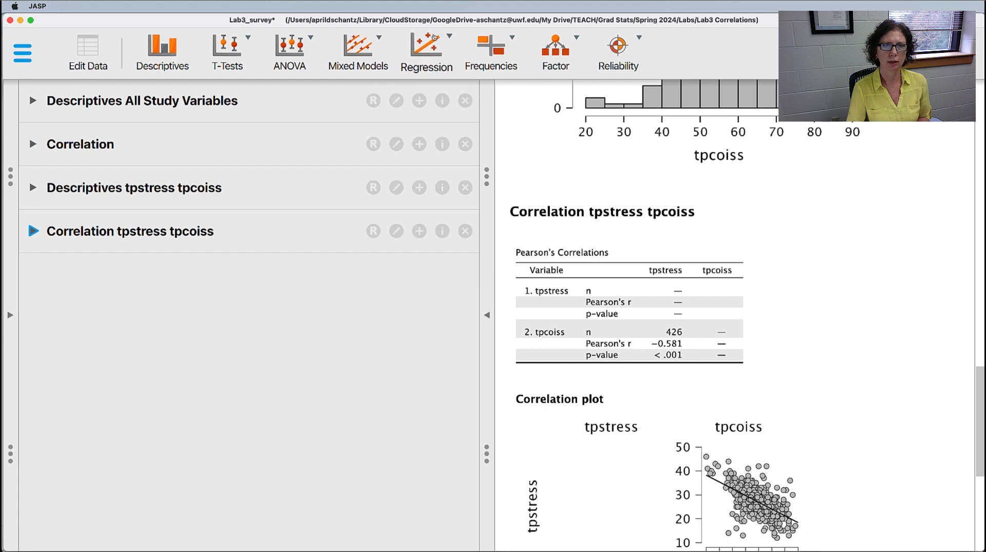
- Create a classical linear regression with tpstress as the dependent variable and tpcoiss as the covariate
click(450, 38)
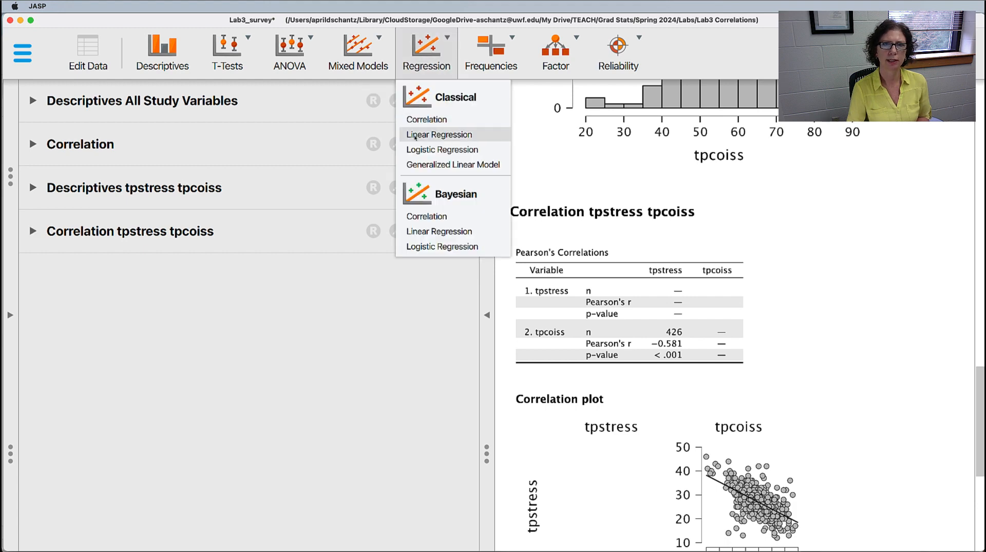
click(458, 136)
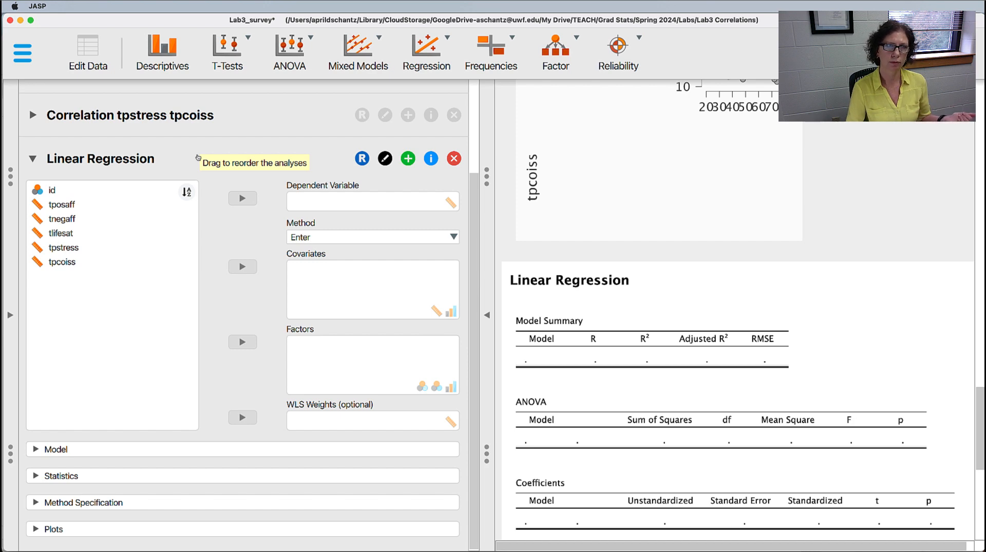
click(82, 249)
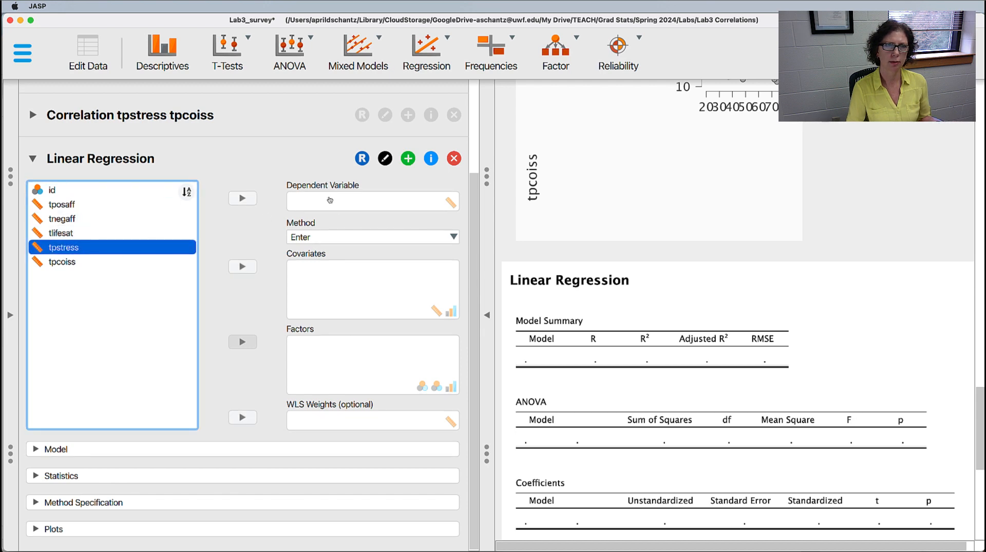
click(243, 198)
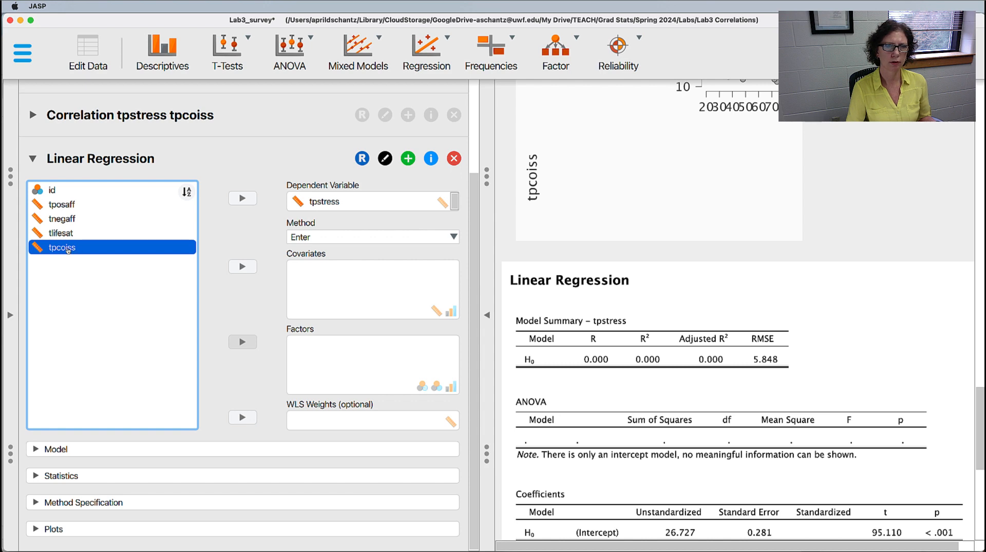
click(246, 343)
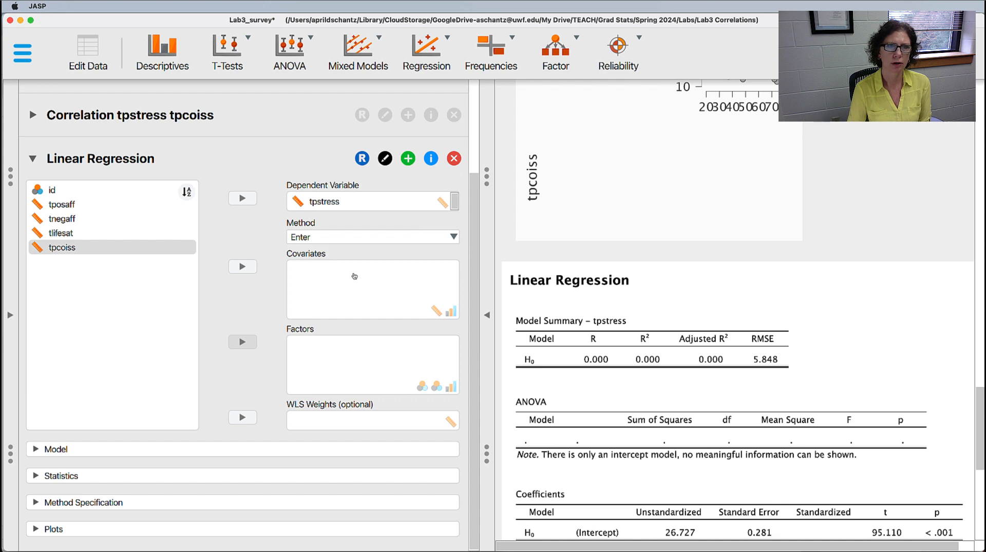
click(71, 249)
click(246, 267)
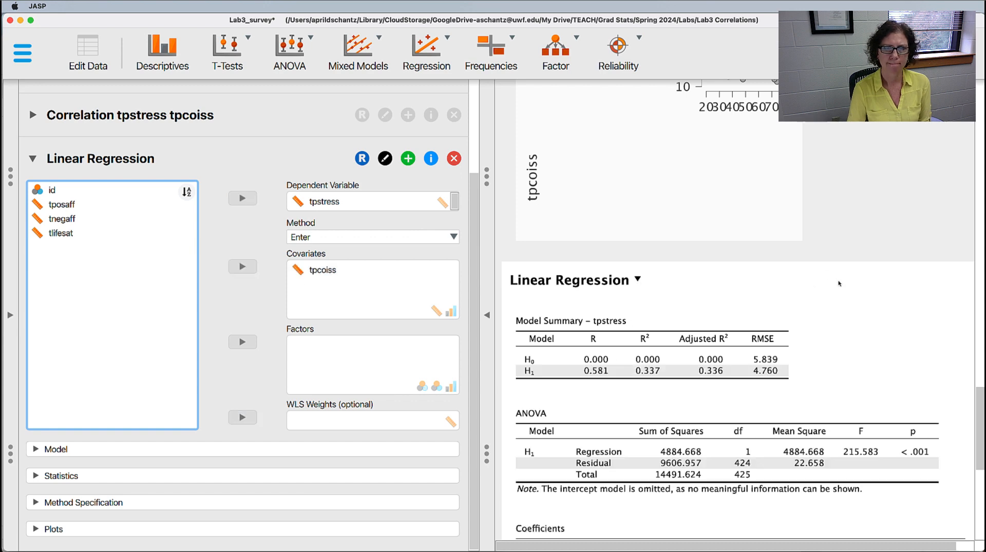
- Review the regression output and model terms, and add 95% confidence intervals for the regression coefficients
scroll(827, 274, down, 3)
scroll(843, 287, down, 1)
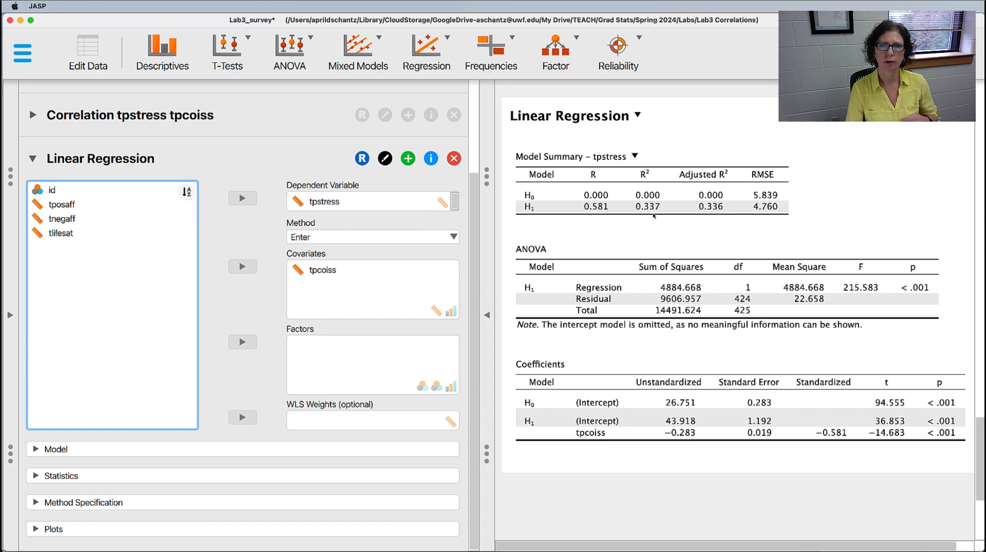
click(36, 450)
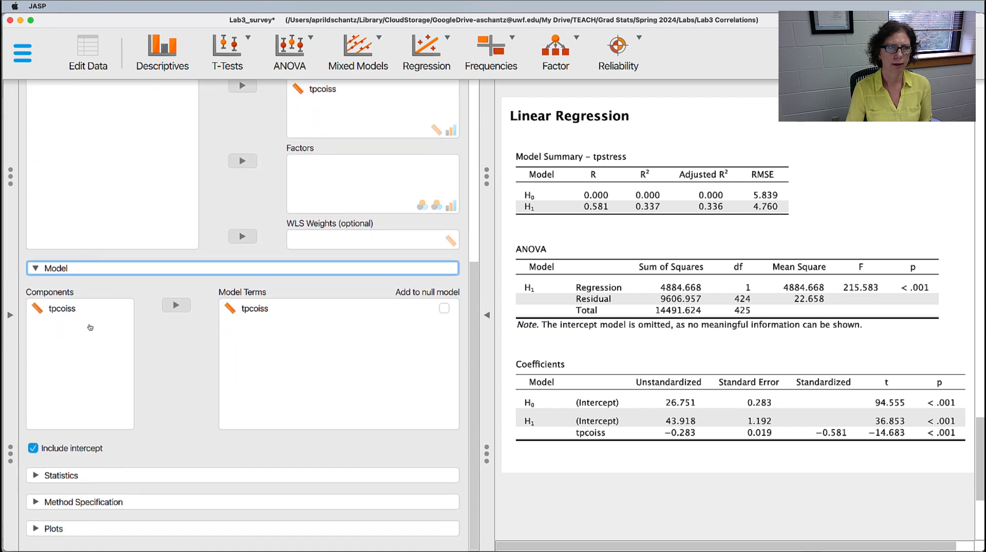
click(37, 475)
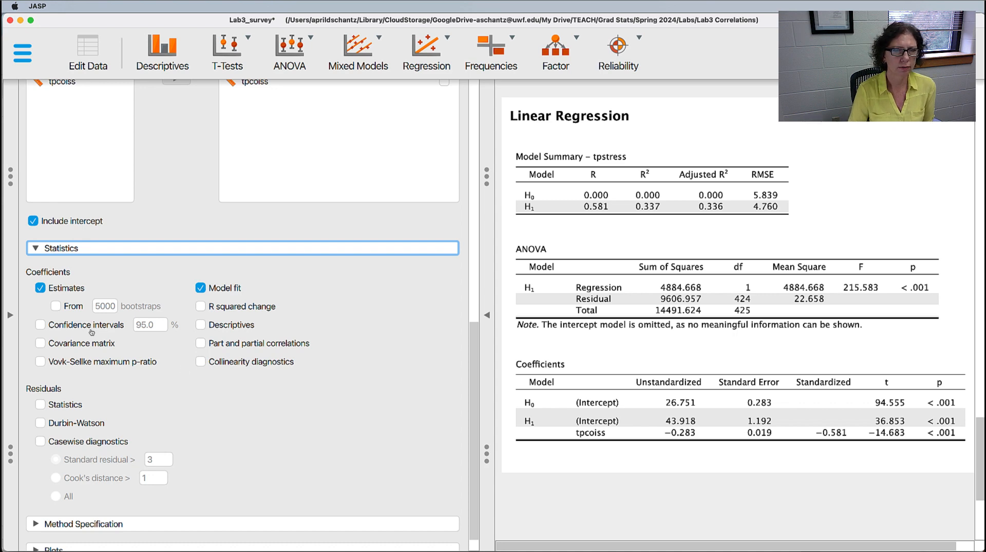
click(41, 324)
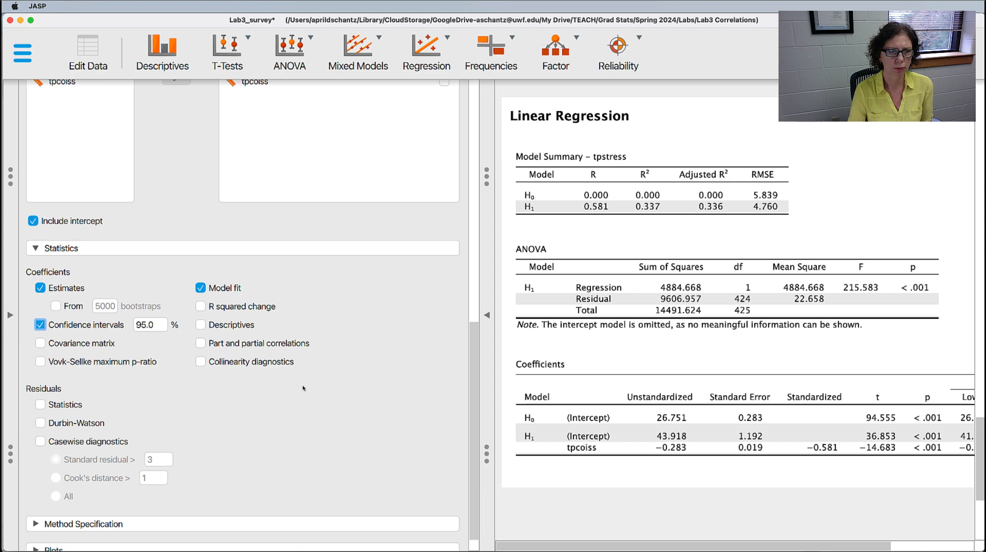
- Inspect the method specification and plot options of the linear regression, and collapse both sections
scroll(304, 388, down, 1)
click(35, 502)
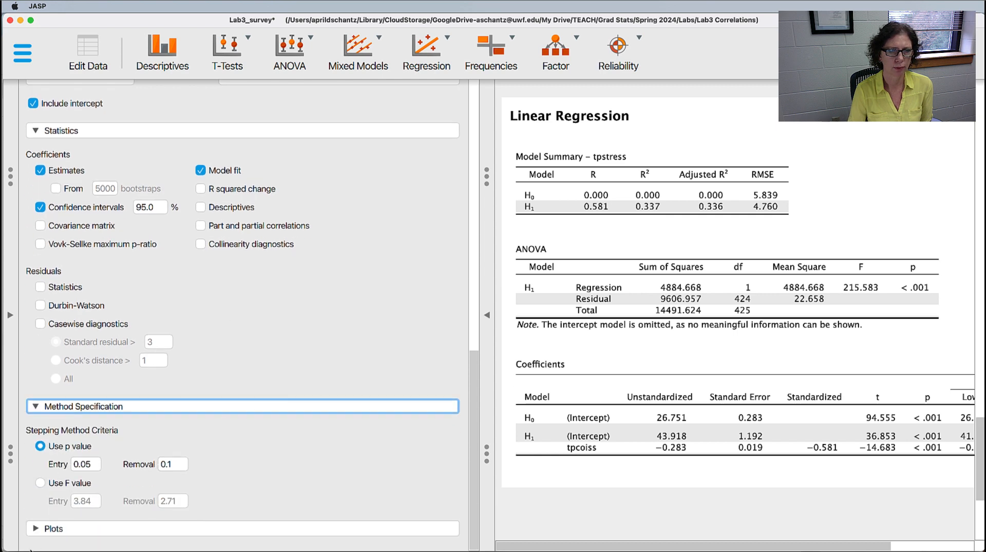
click(35, 529)
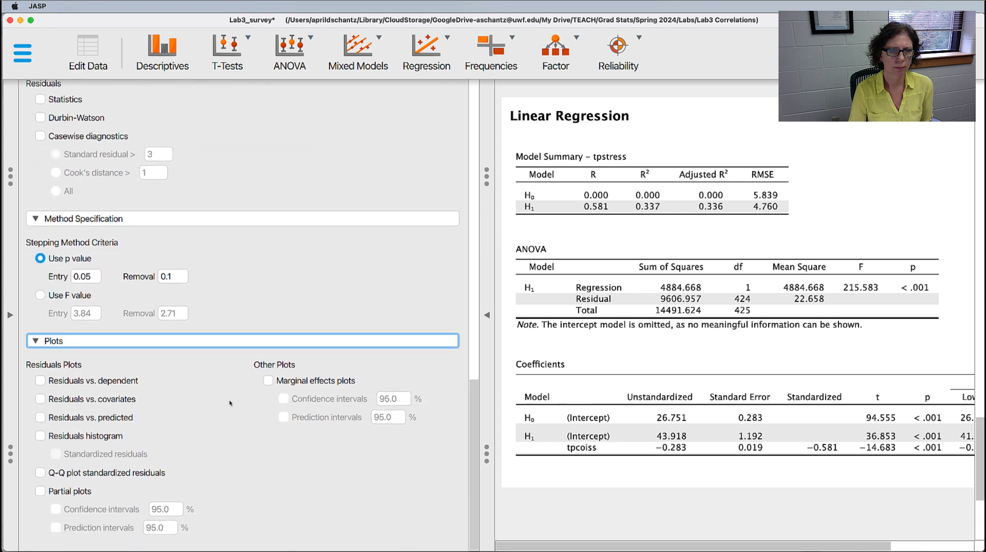
scroll(230, 403, up, 3)
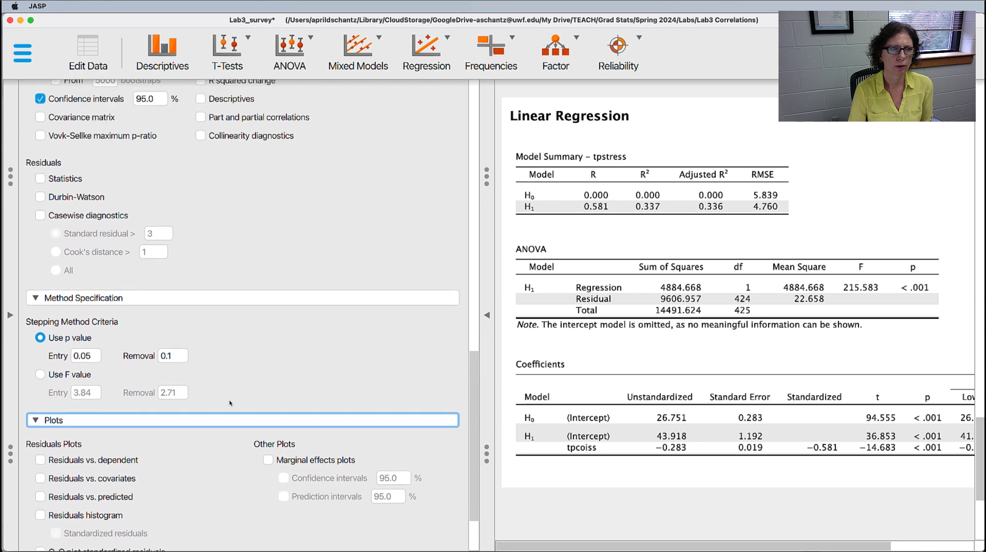
click(31, 420)
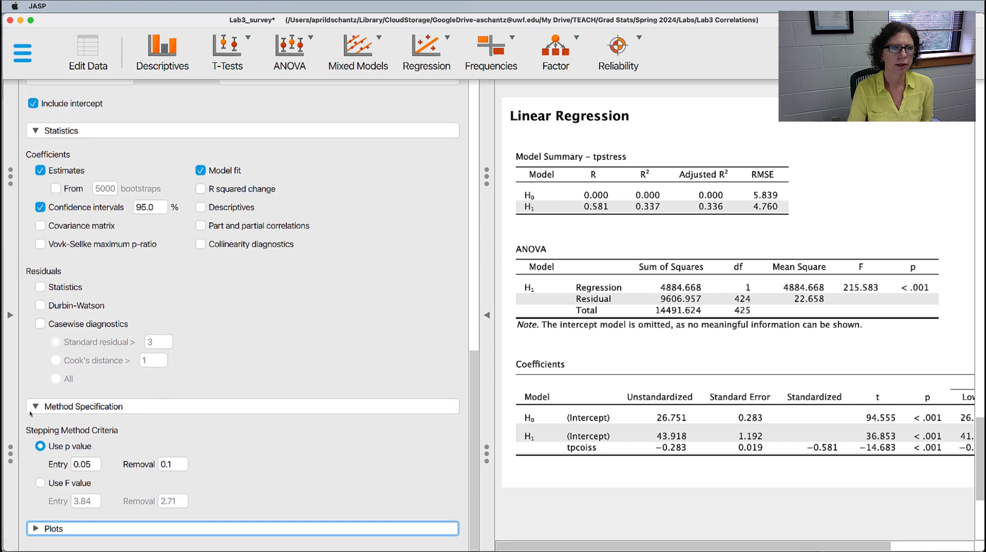
click(37, 407)
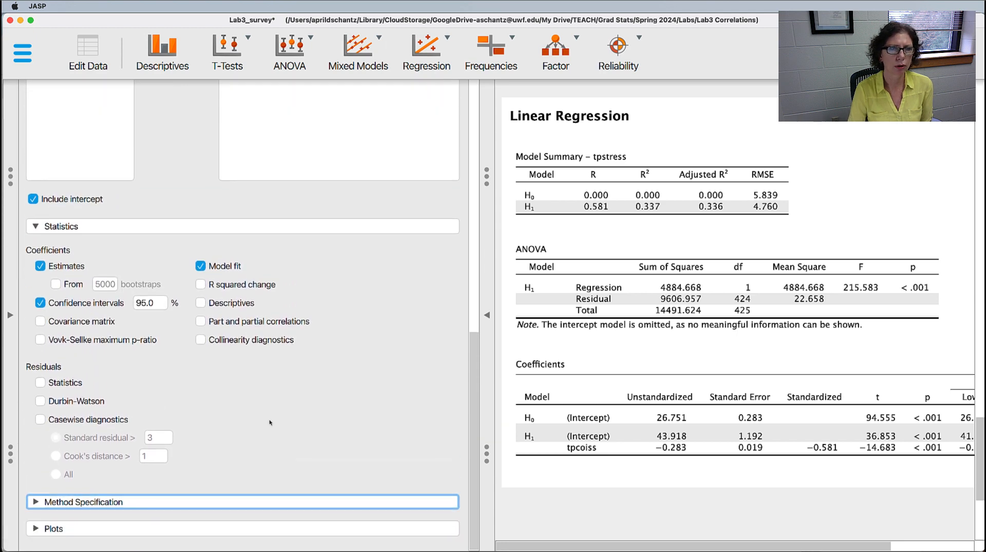
scroll(269, 421, up, 2)
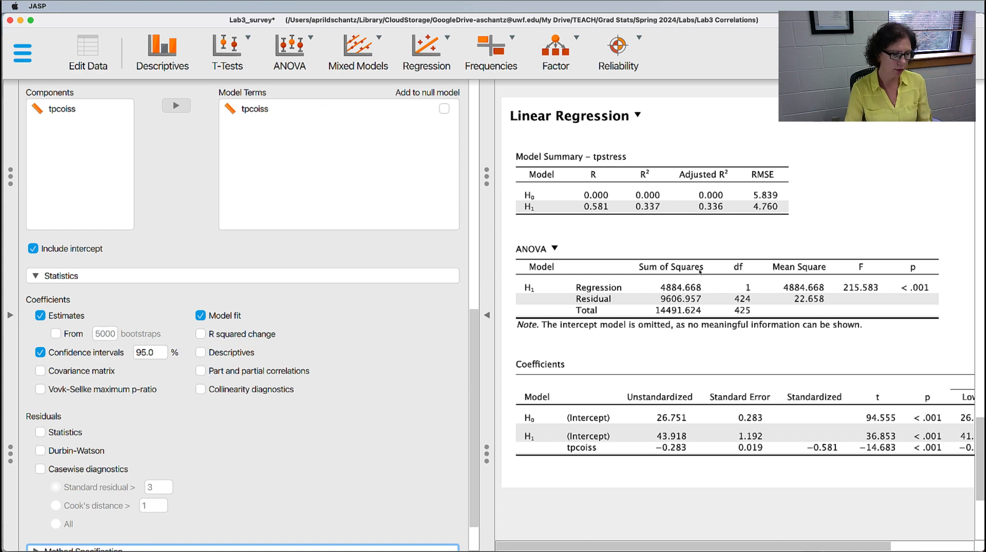
- Switch to Chrome to view the example correlation table in the RedShelf eReader
key(super+Tab)
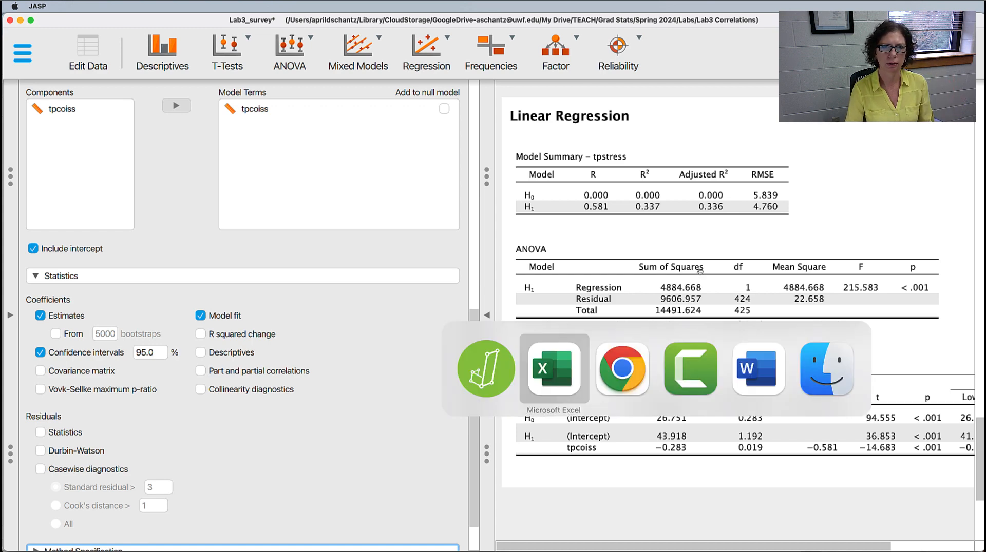
key(super+Tab)
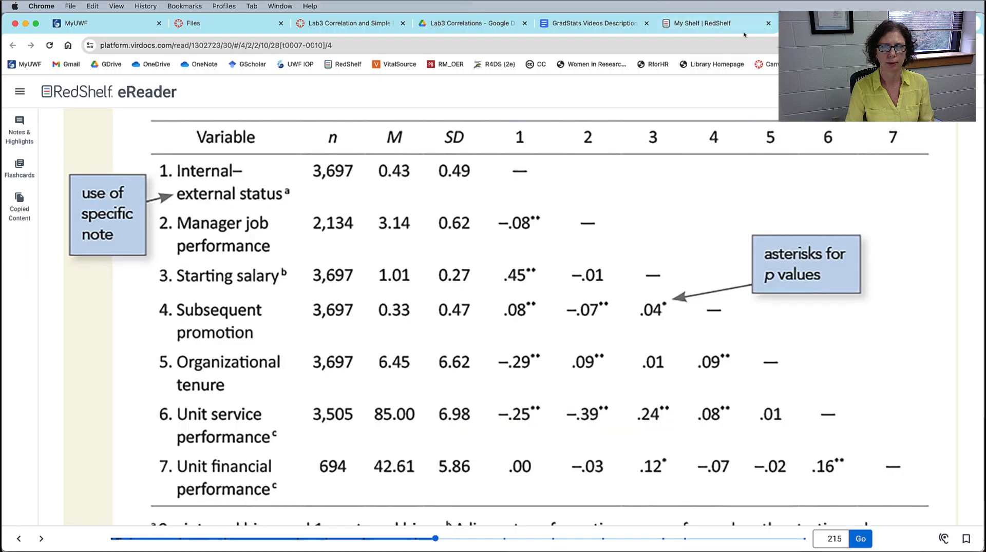
- Open the Free Statistics Calculators site at danielsoper.com/statcalc/default.aspx in a new browser tab
key(super+t)
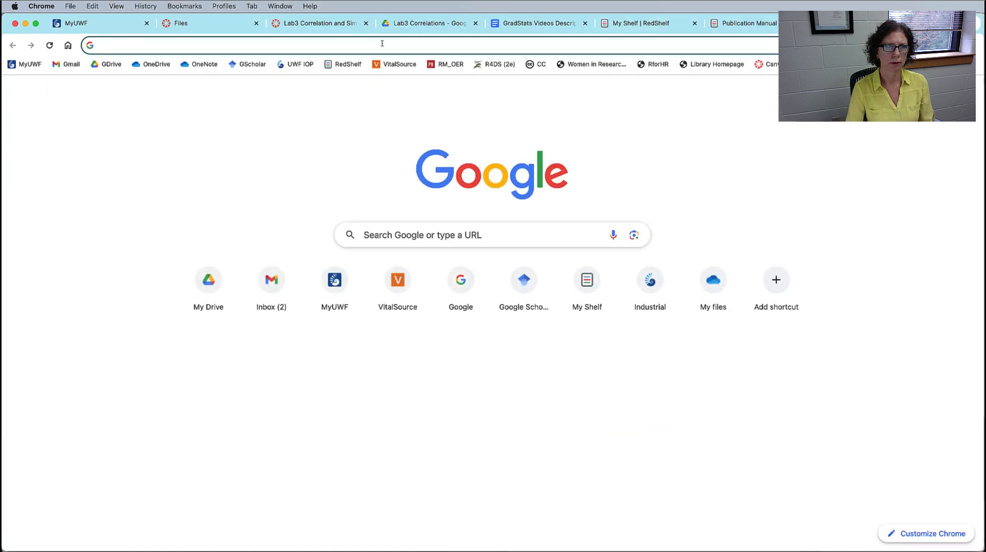
text(danielsoper.com/statcalc/default.aspx)
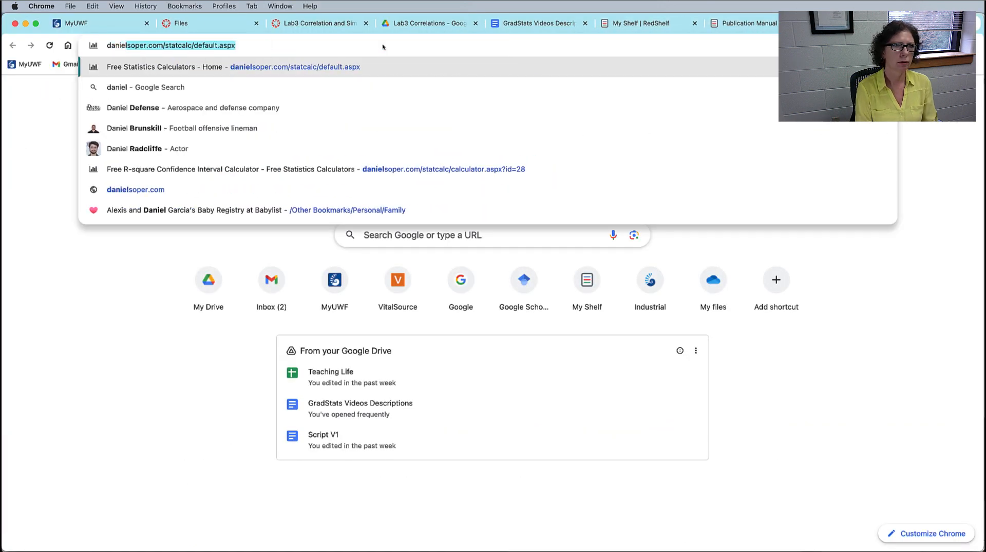
key(Right)
key(Return)
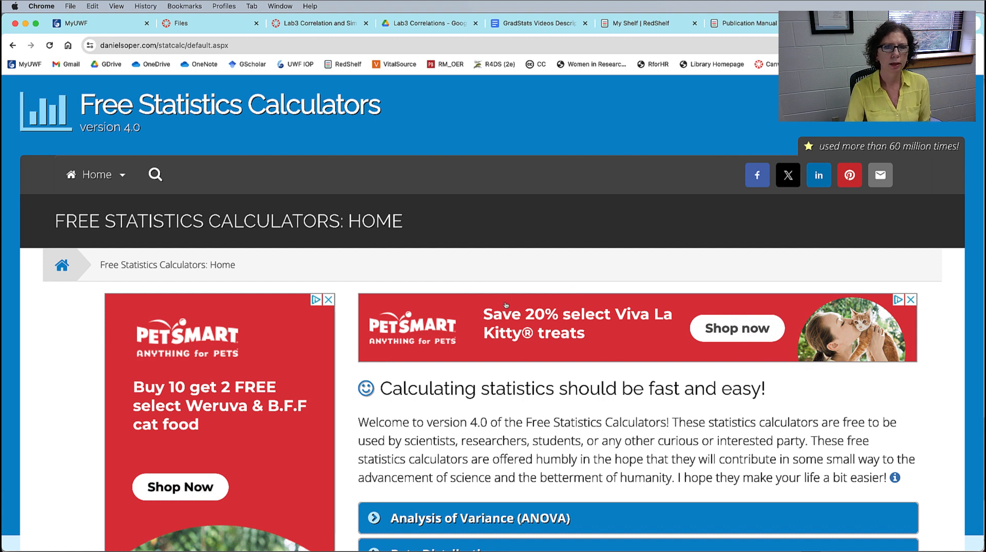
- Find the Regression category in the calculator list and open its R-square Confidence Interval Calculator
scroll(501, 287, down, 4)
scroll(506, 305, down, 3)
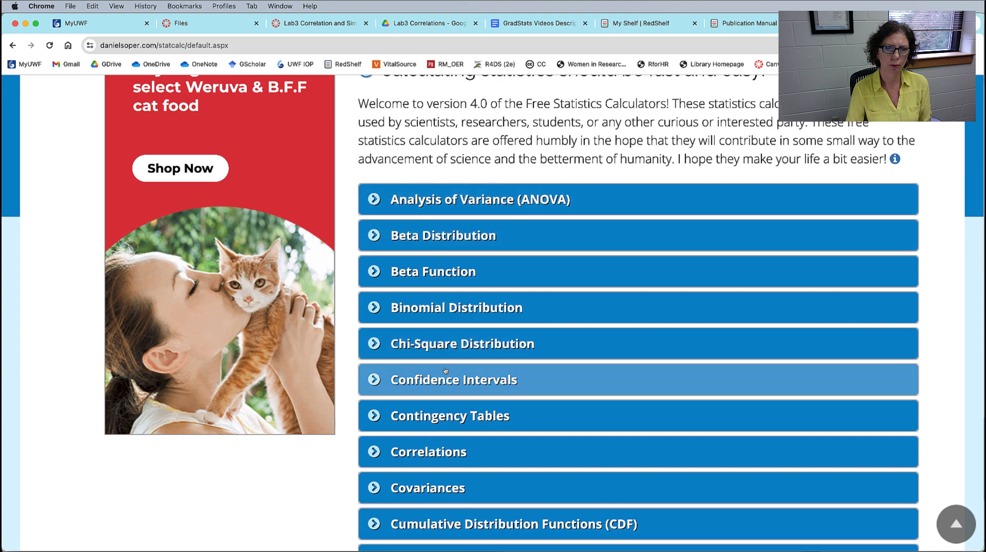
scroll(459, 271, down, 3)
scroll(458, 271, down, 9)
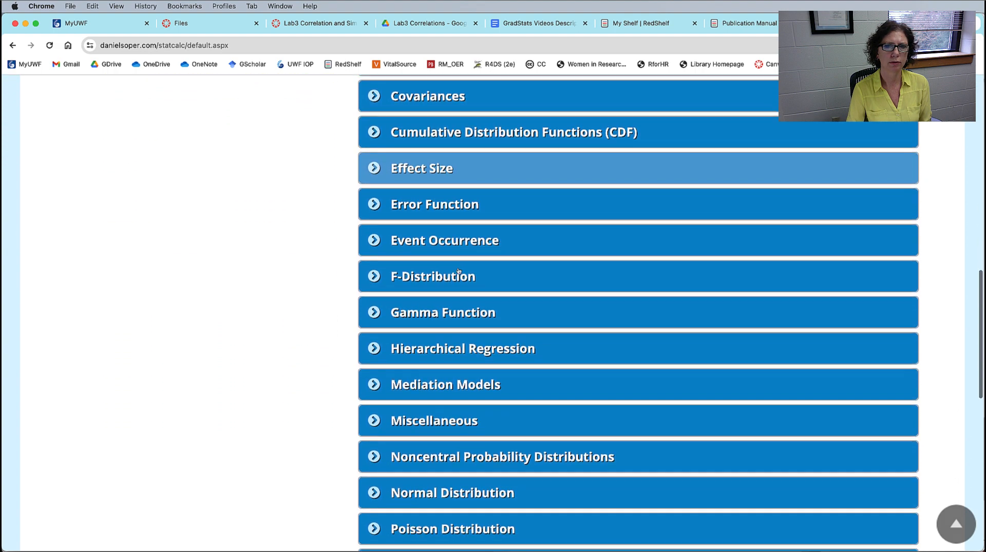
scroll(459, 271, down, 3)
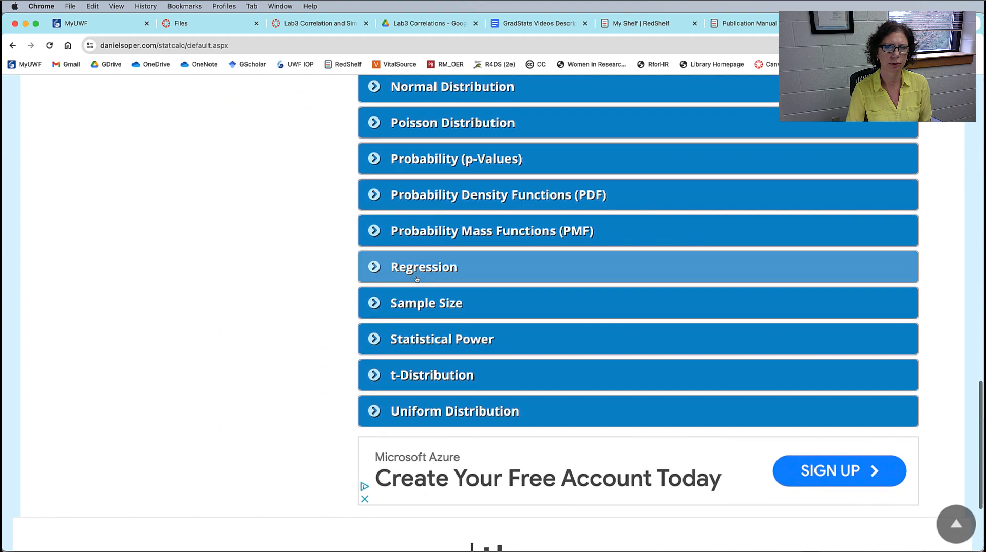
click(367, 268)
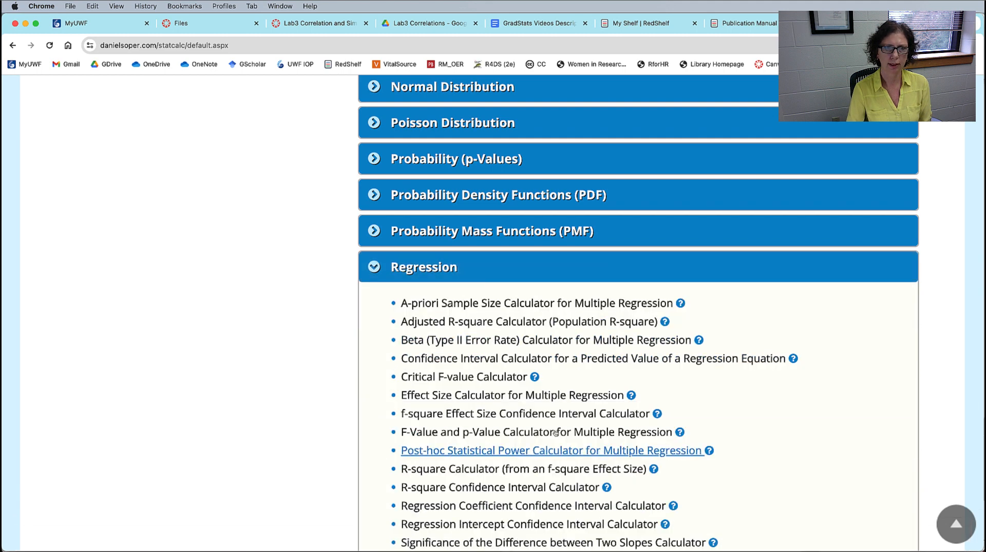
scroll(565, 337, down, 1)
scroll(565, 333, down, 1)
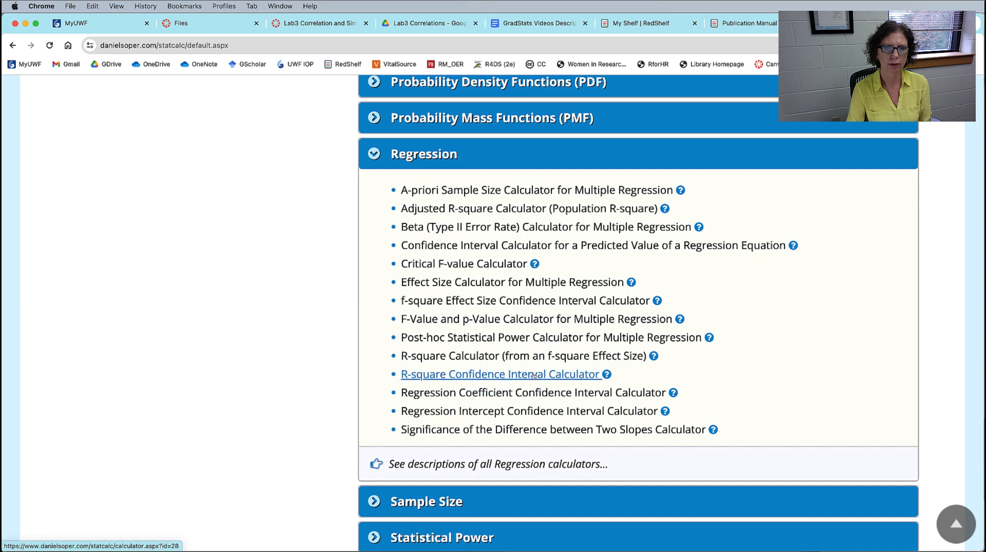
click(498, 376)
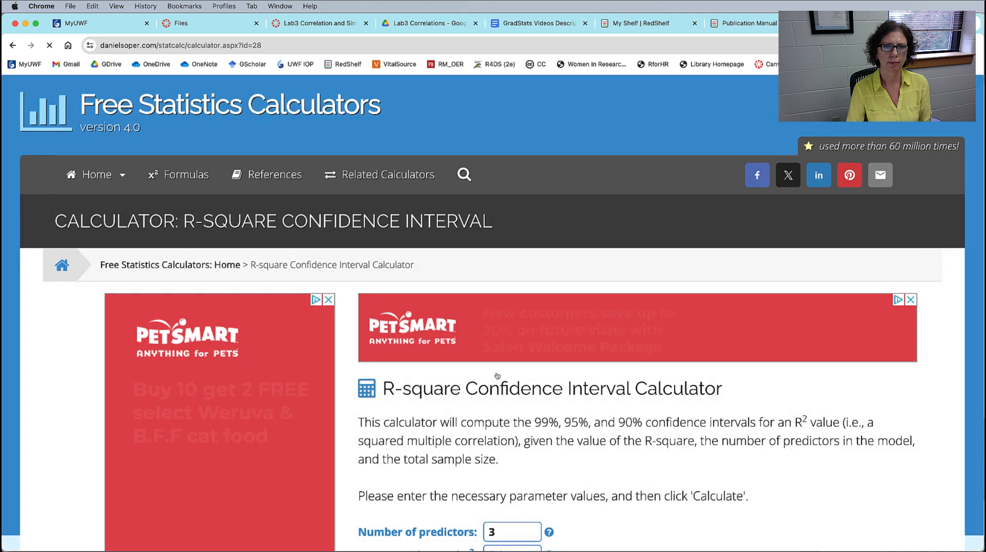
- Set the number of predictors to 1 and the observed R² to 0.337, taking R² from the JASP regression model summary
scroll(558, 352, down, 5)
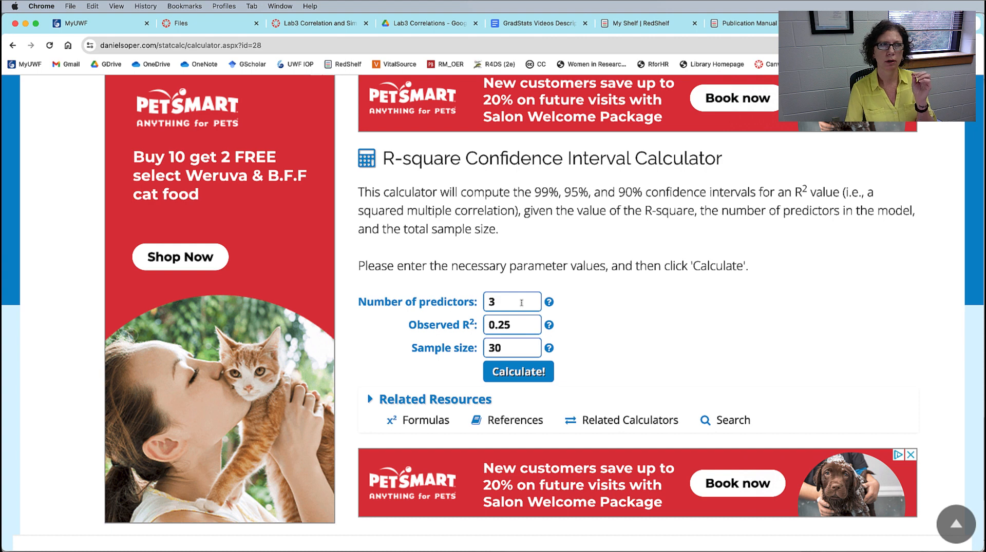
drag(521, 303, 486, 301)
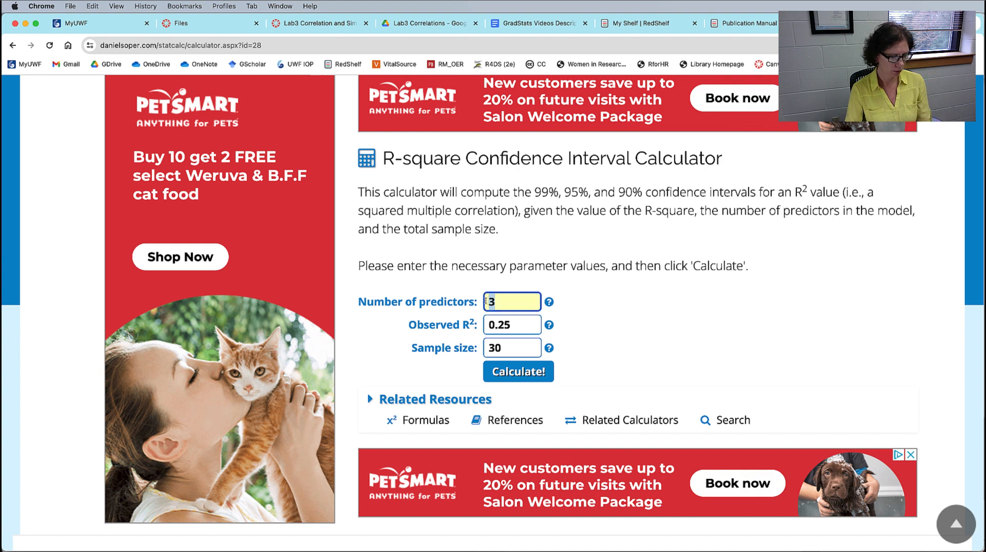
text(1)
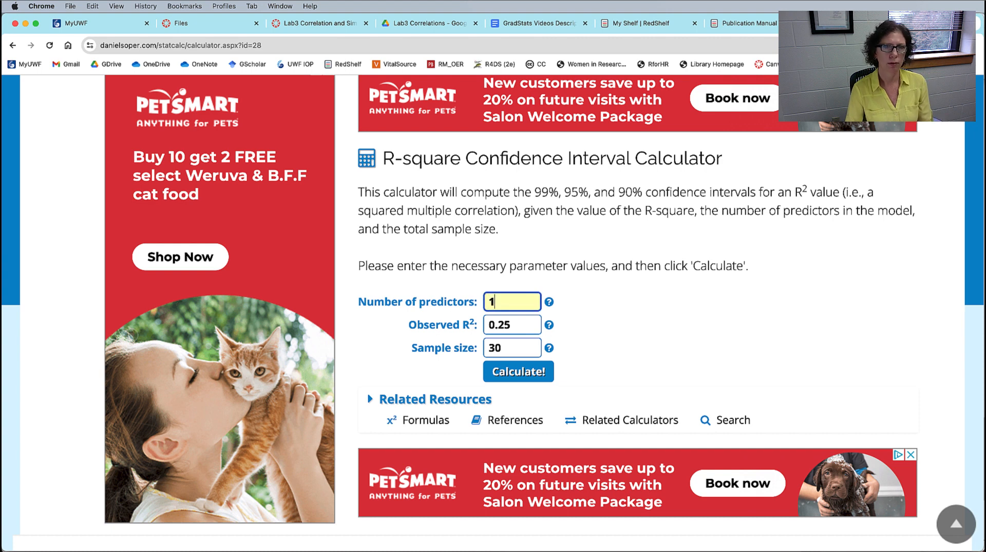
click(517, 324)
key(super+Tab)
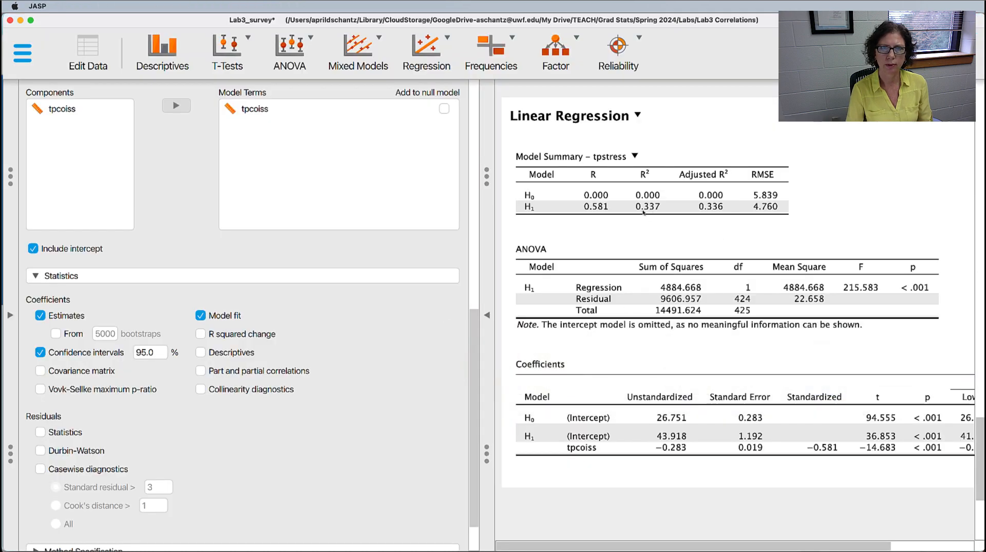
key(super+Tab)
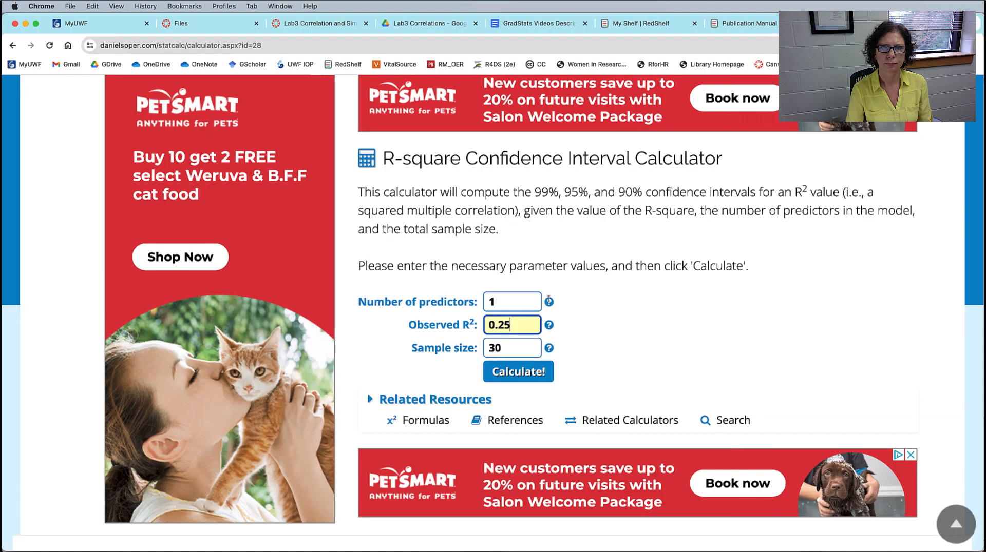
key(BackSpace)
key(BackSpace)
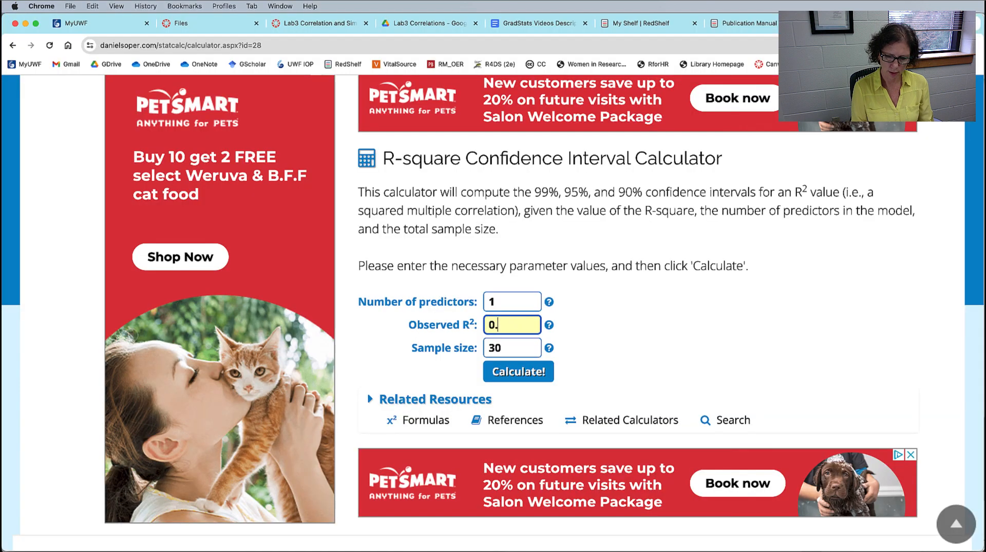
text(337)
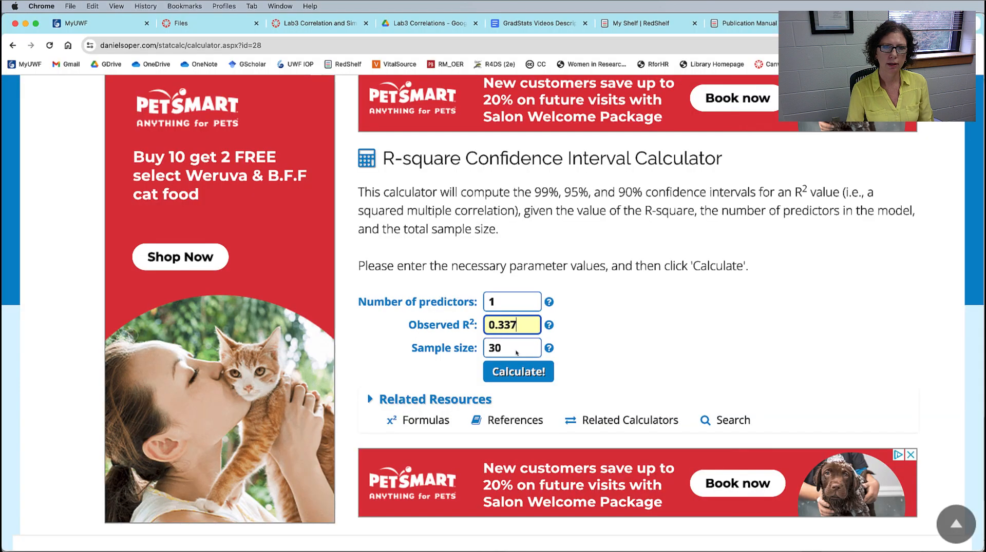
- Look up the sample size in the JASP correlation table, enter 426 in the calculator, and calculate the R² confidence intervals
key(super+Tab)
scroll(680, 361, up, 3)
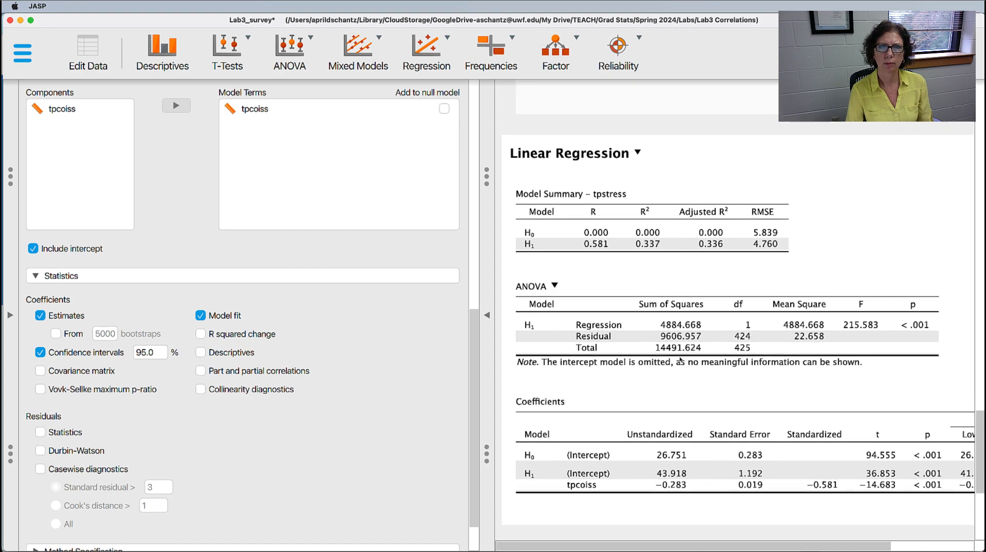
scroll(680, 361, up, 20)
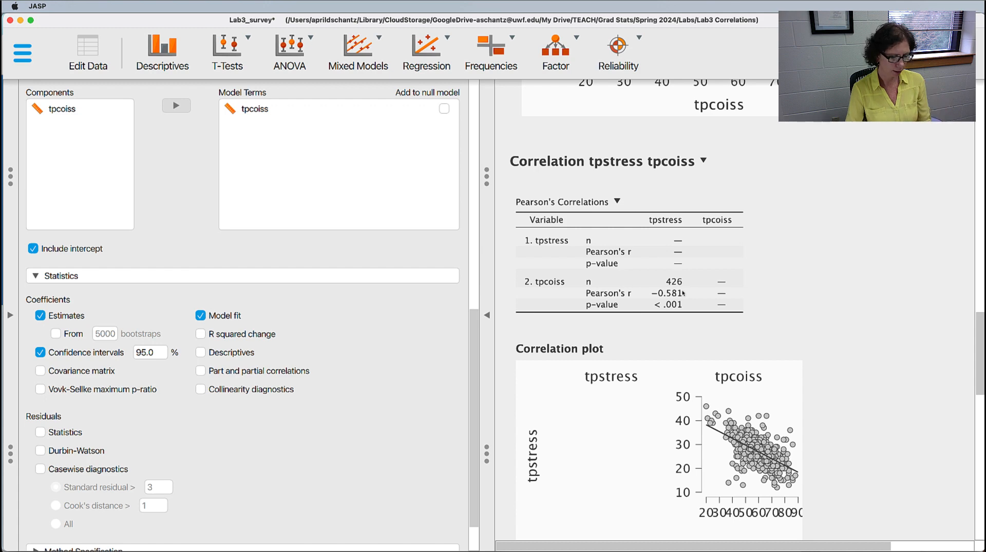
key(super+Tab)
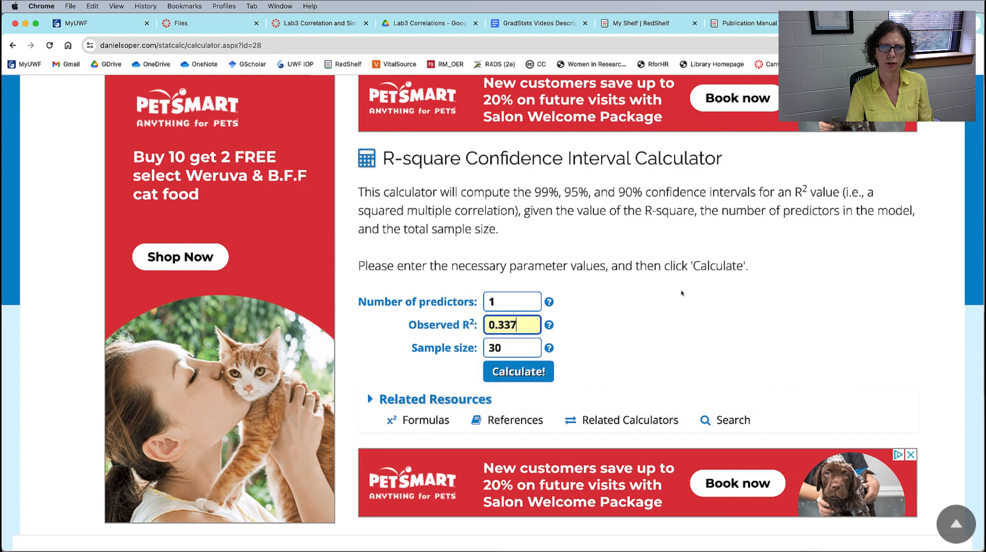
key(Tab)
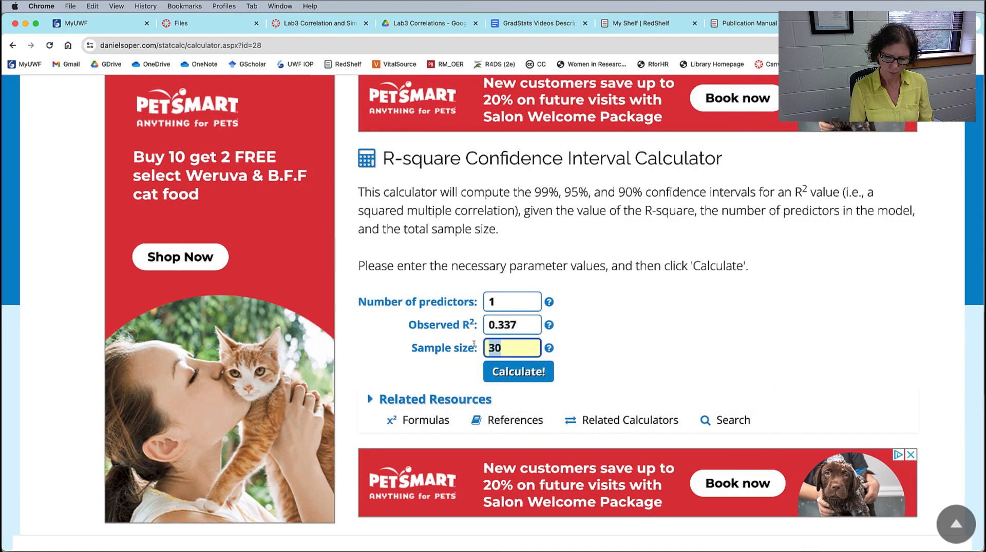
text(426)
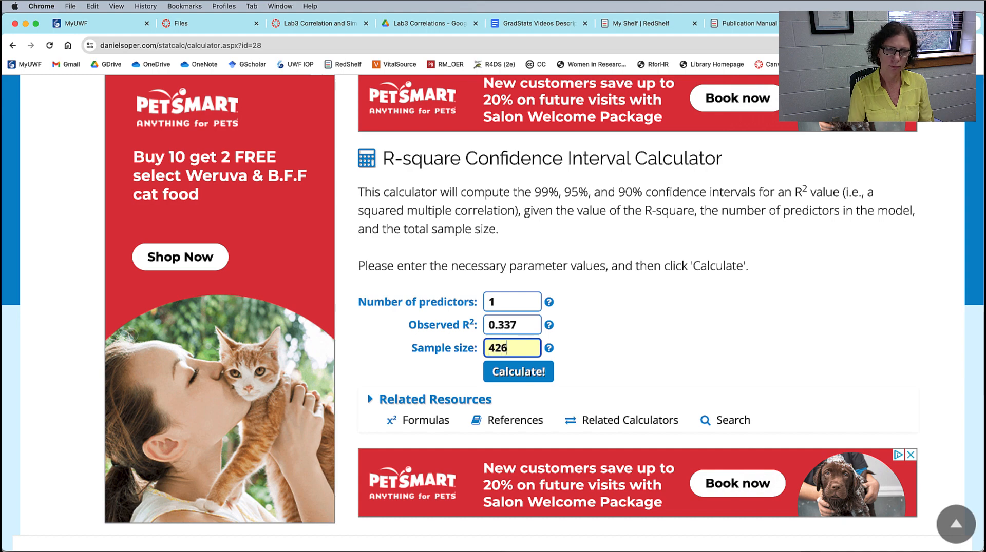
click(525, 372)
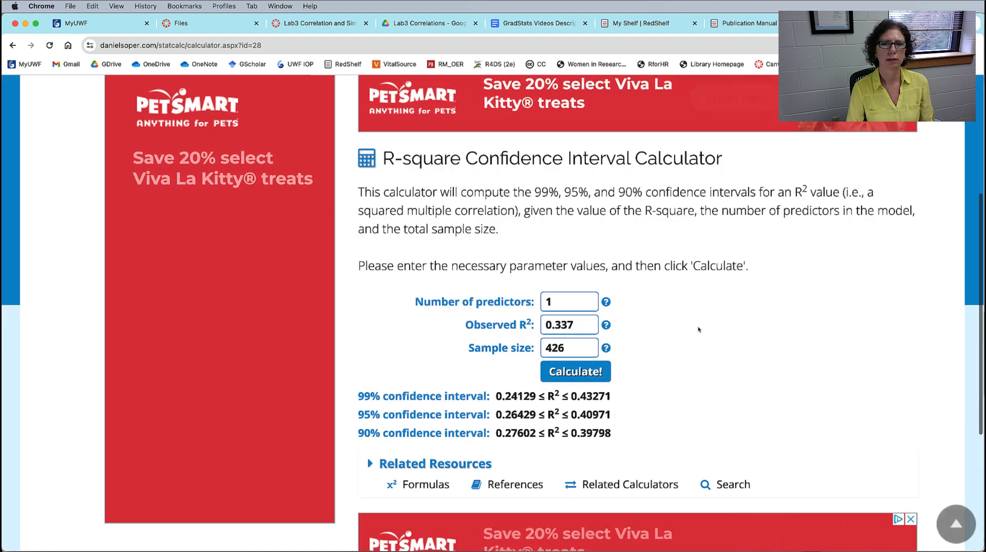
- Highlight the 95% confidence interval label and its R² range in the calculator results
scroll(699, 330, down, 2)
drag(358, 337, 450, 337)
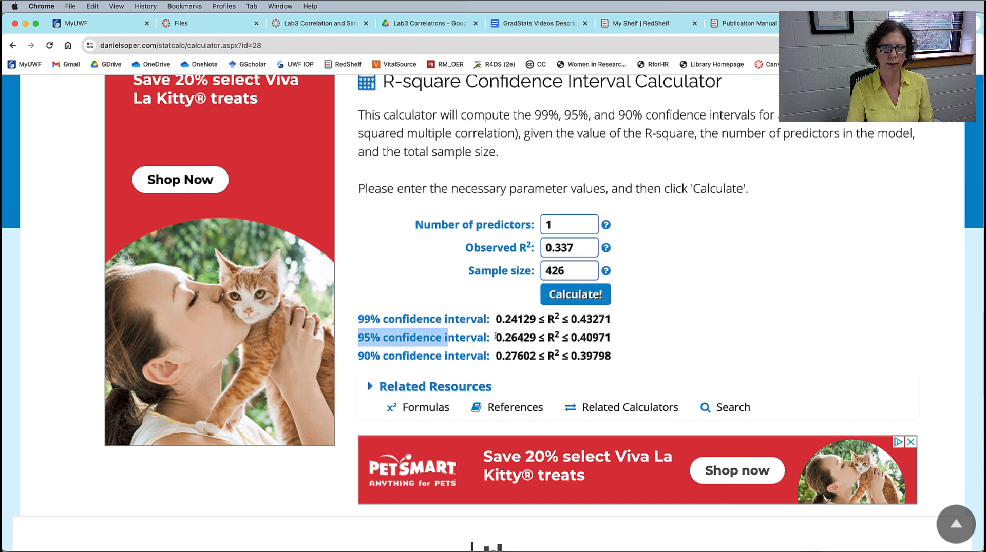
drag(495, 336, 608, 337)
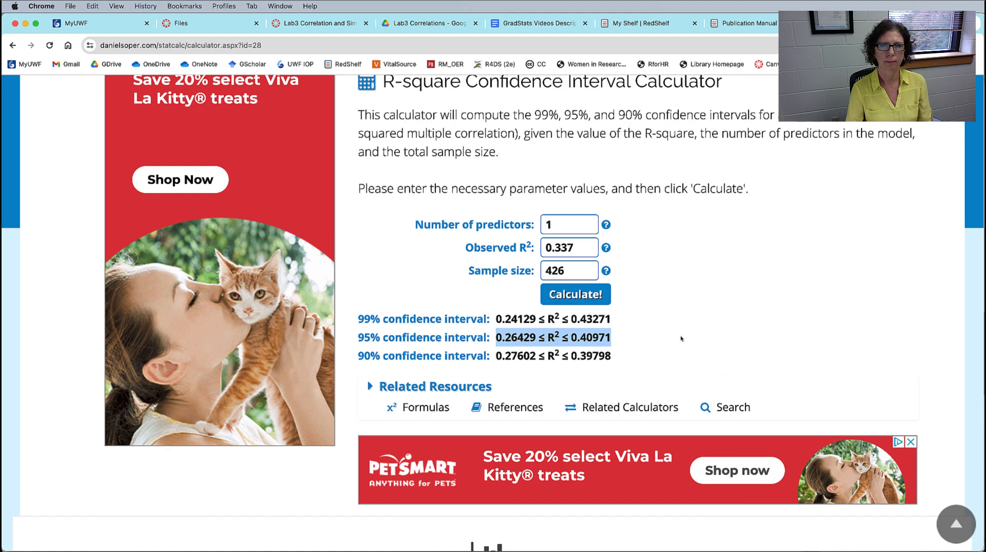
- Switch to JASP, return to the Linear Regression output, and hide the input options so the coefficients table fits in full
key(super+Tab)
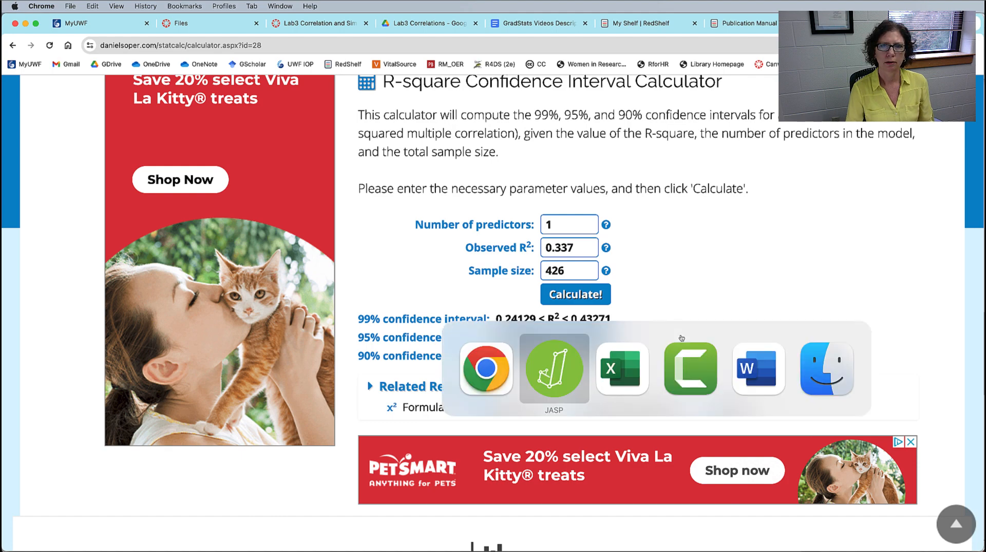
scroll(821, 273, up, 5)
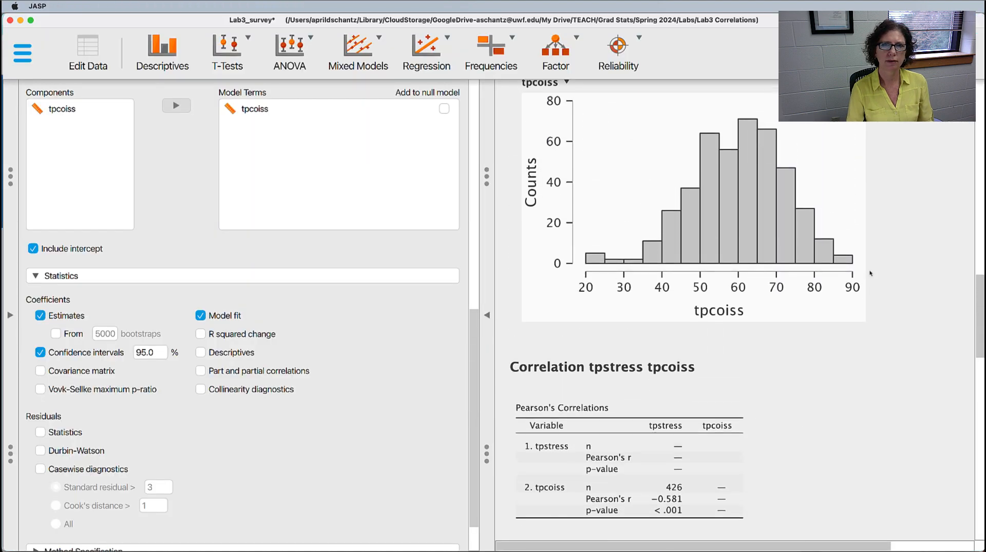
scroll(870, 273, down, 10)
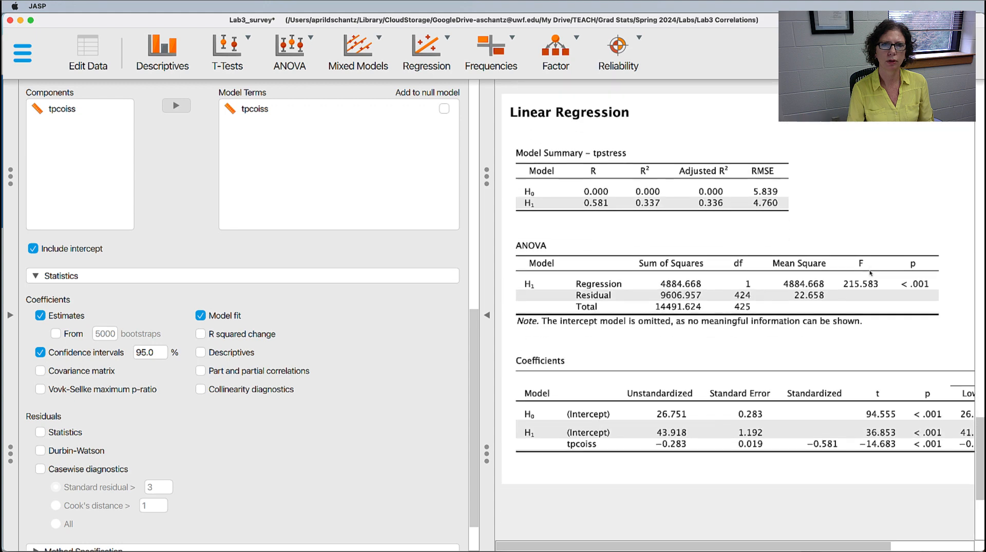
scroll(870, 273, down, 2)
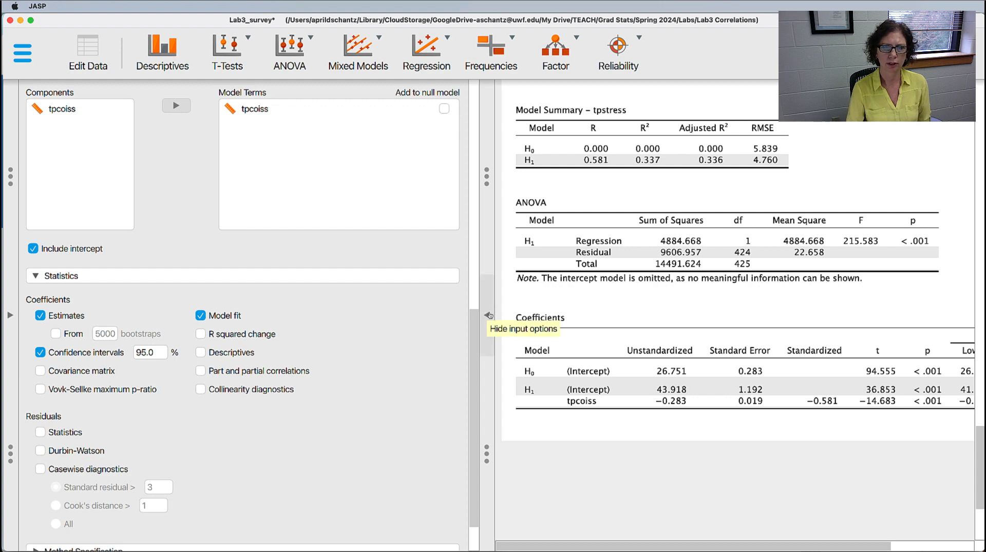
click(488, 315)
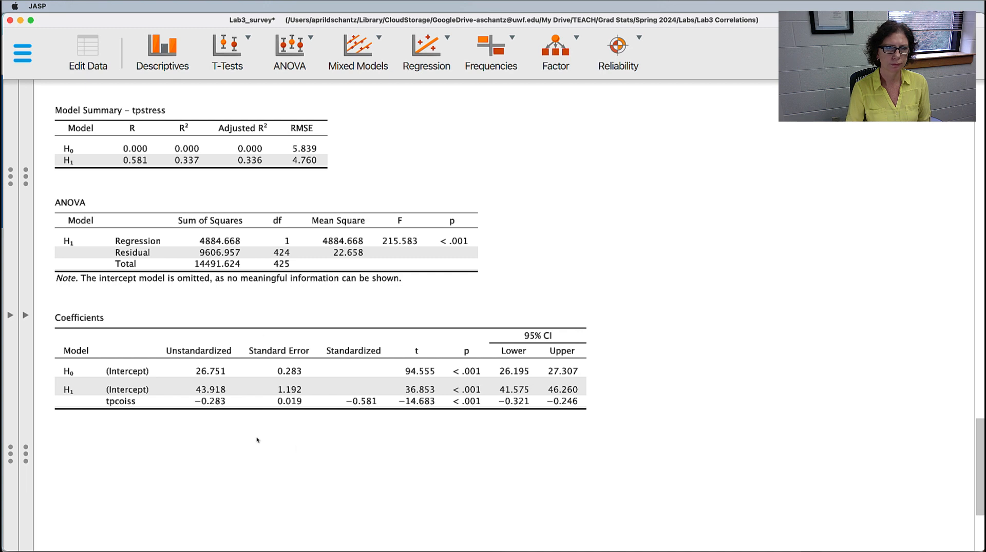
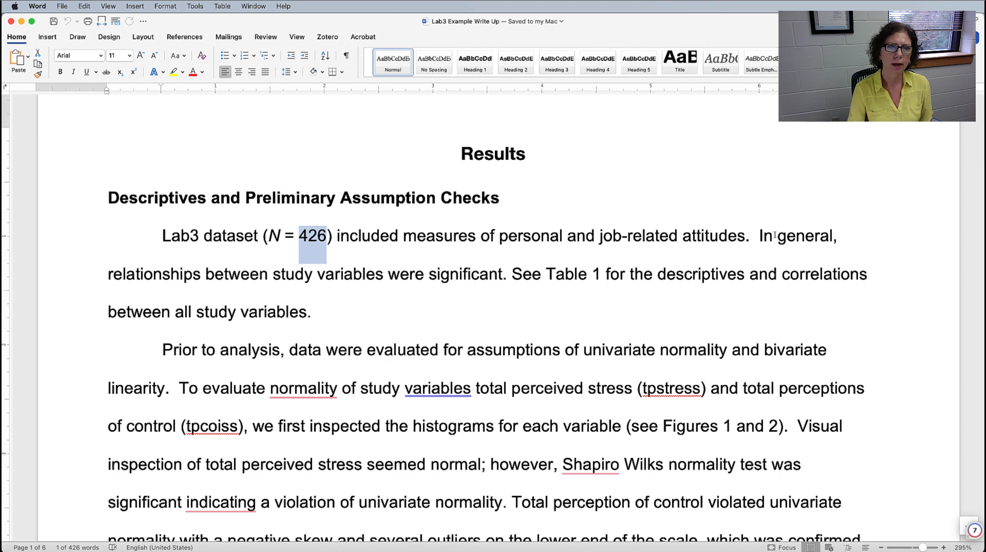
- Highlight the statement about significant relationships and the "See Table 1" reference in the first Results paragraph of the Word write-up
drag(775, 236, 485, 279)
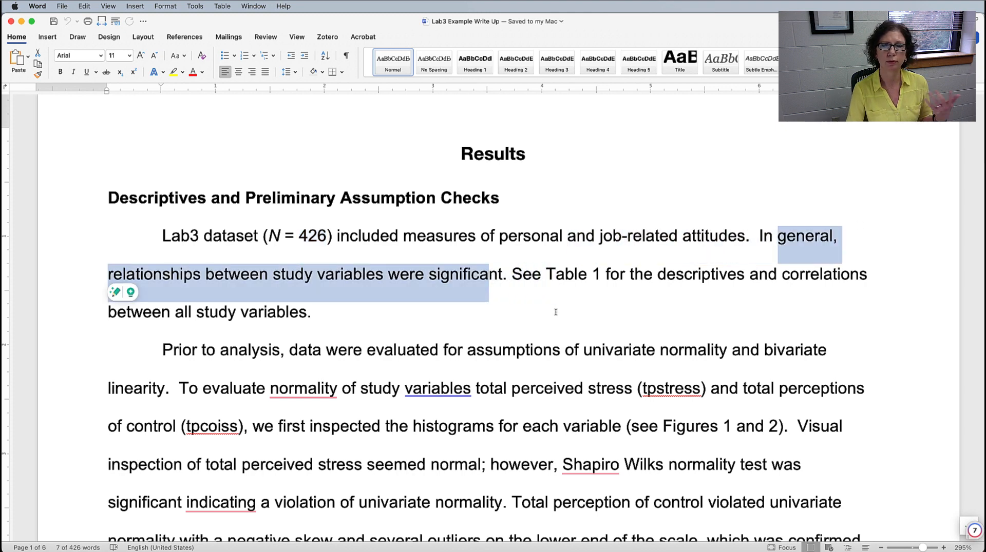
drag(512, 275, 601, 272)
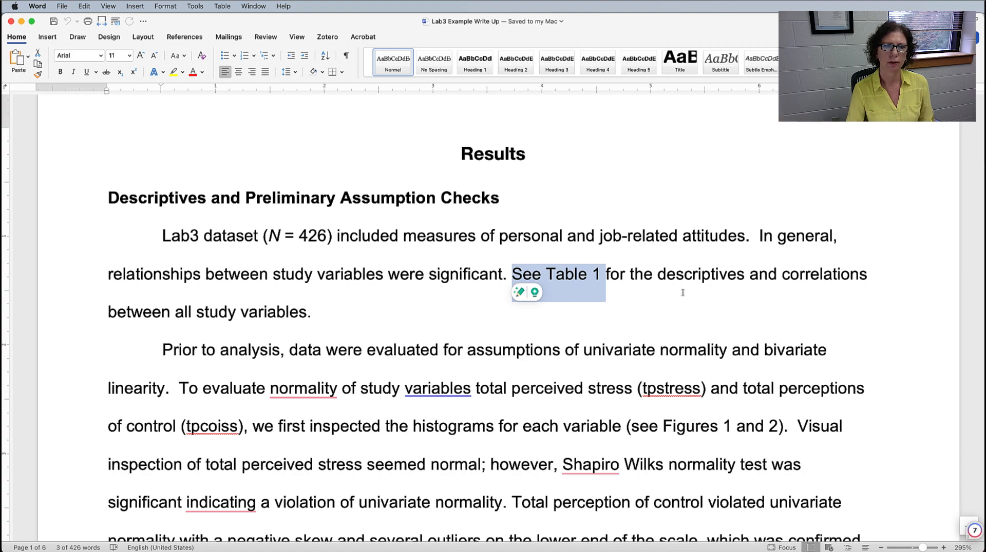
- Place the text cursor at the start of the blank page 6 of the write-up
scroll(683, 292, down, 20)
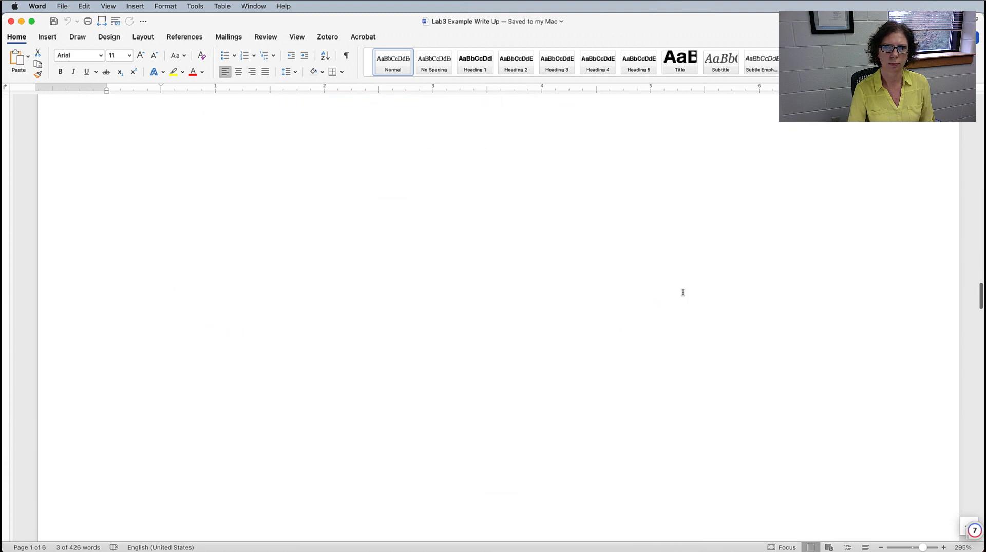
scroll(689, 288, down, 15)
click(348, 375)
scroll(348, 375, up, 1)
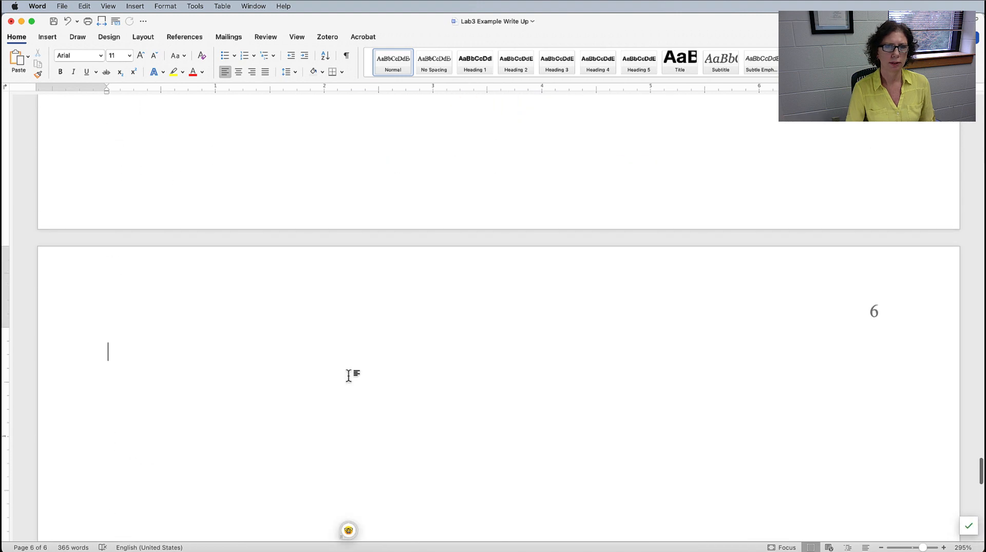
scroll(349, 376, down, 1)
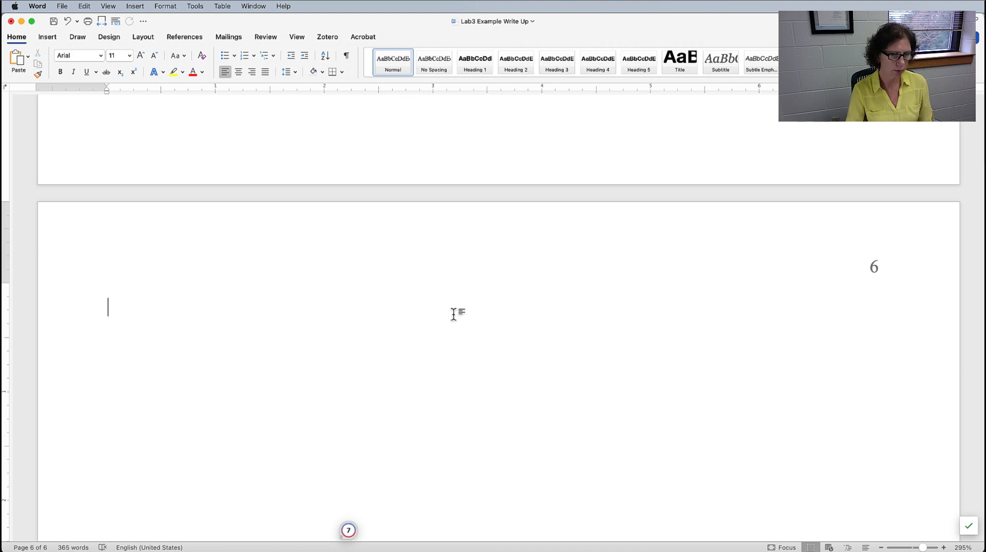
- Switch to the Starter Tables workbook in Excel and select cell B9 in the note row under the correlation table
key(super+Tab)
key(super+Tab)
key(super+Tab)
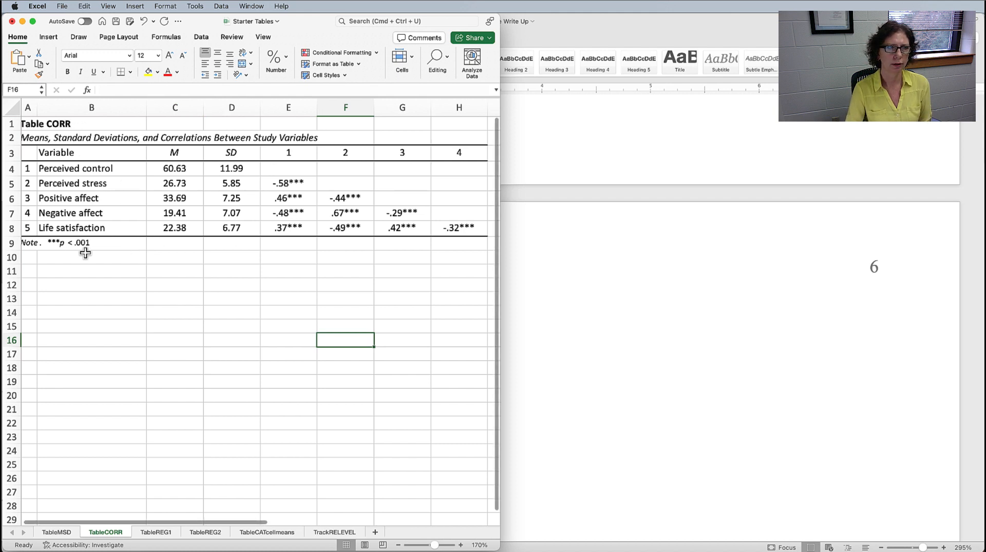
click(76, 239)
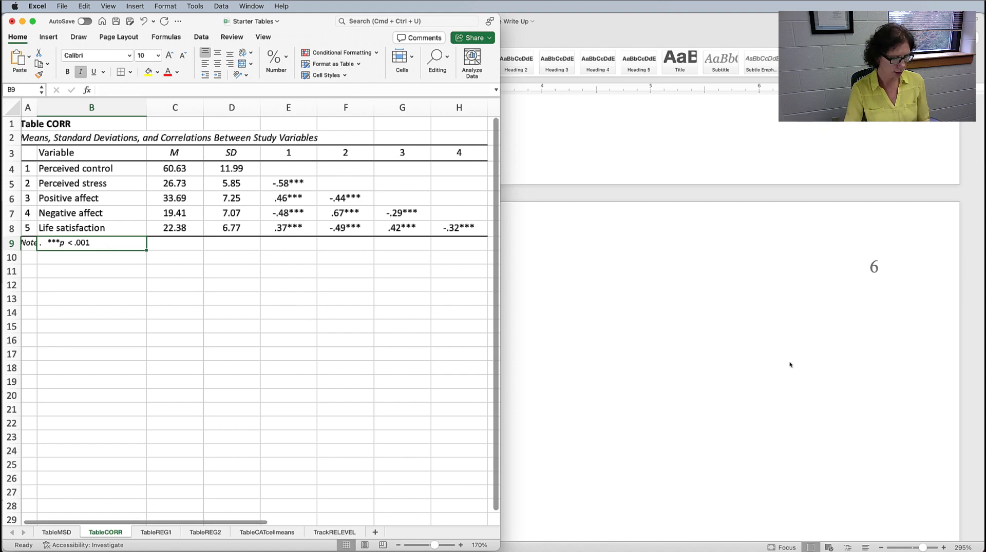
- Switch to JASP, reopen the Correlation analysis, and include the sample size in its output
key(super+Tab)
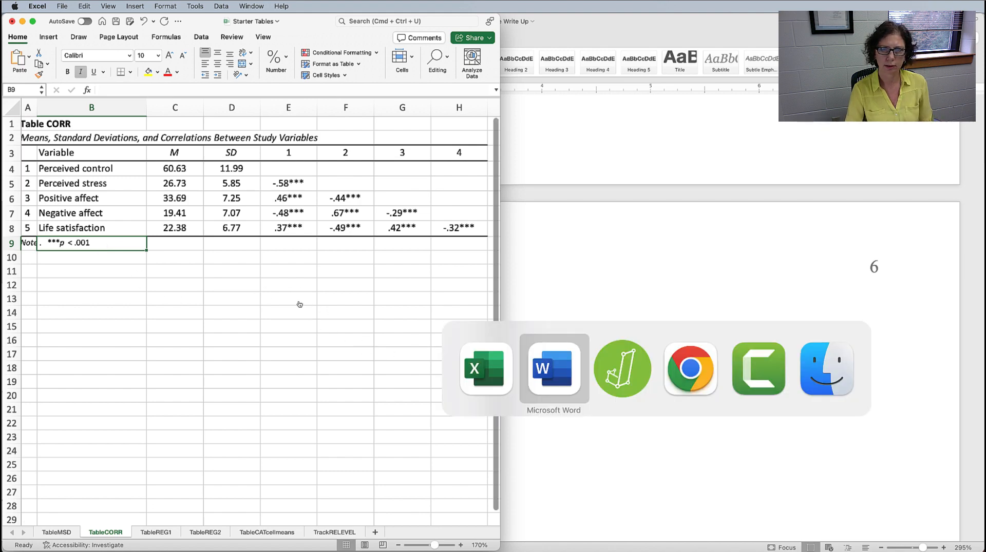
key(super+Tab)
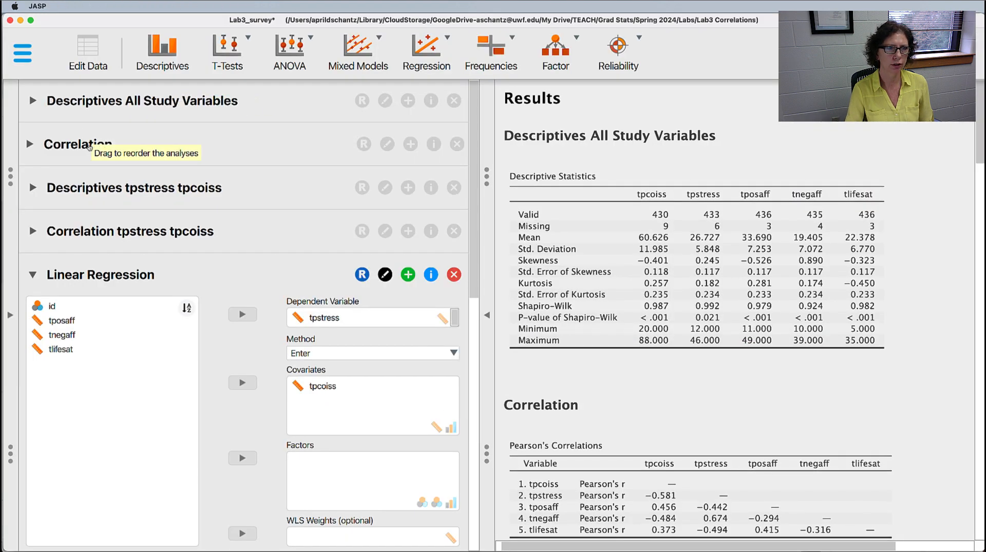
click(90, 147)
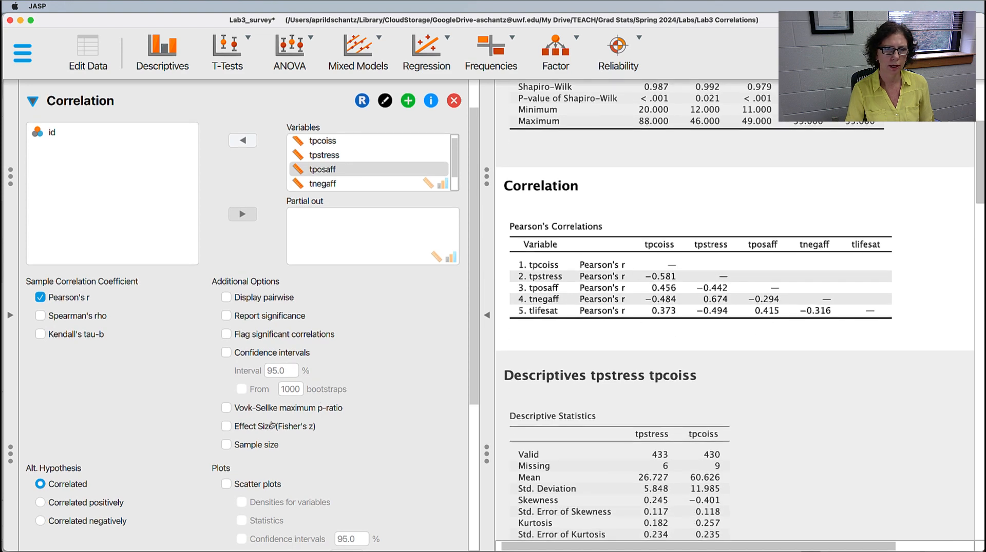
click(226, 445)
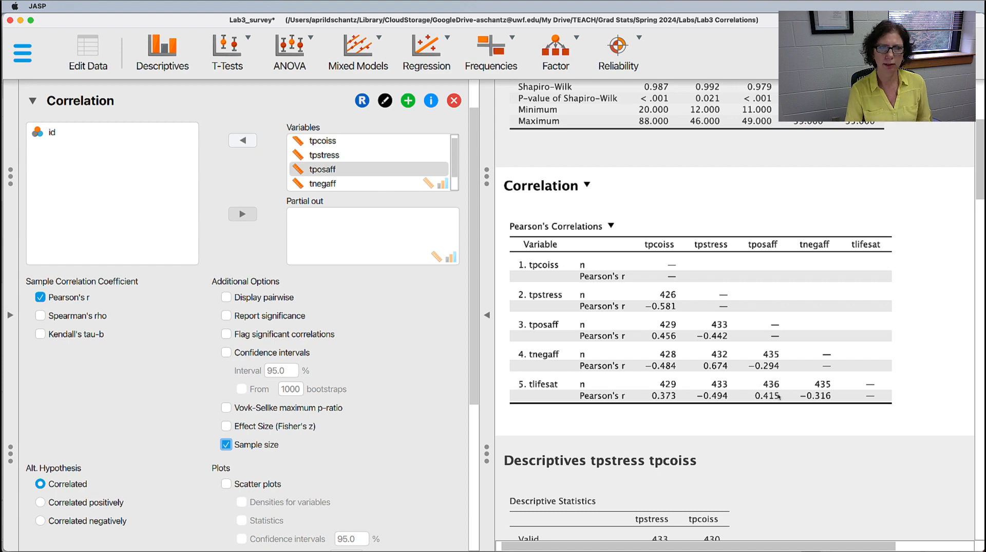
- Return to Excel and insert "N = 426 - 436." between "Note." and the significance level in the correlation table's note
key(super+Tab)
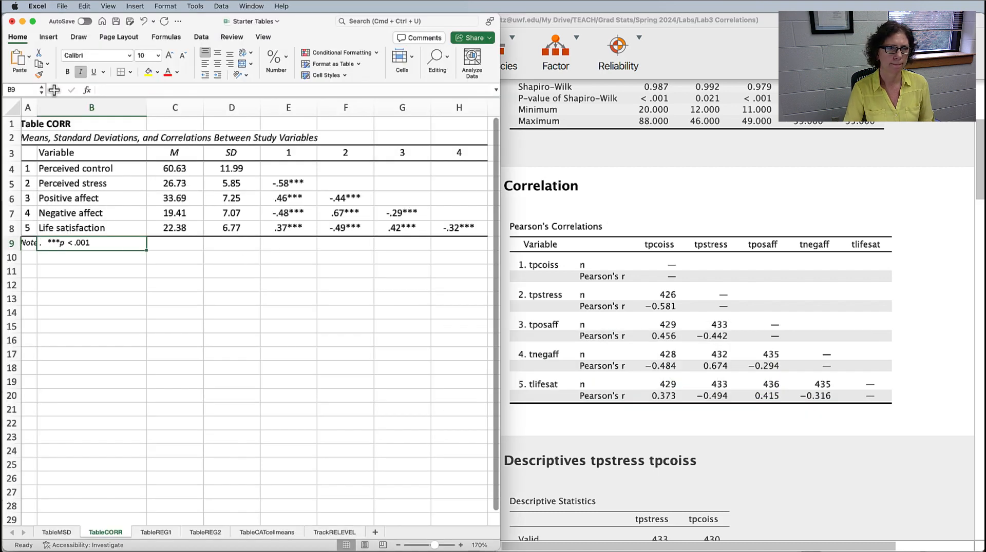
click(32, 243)
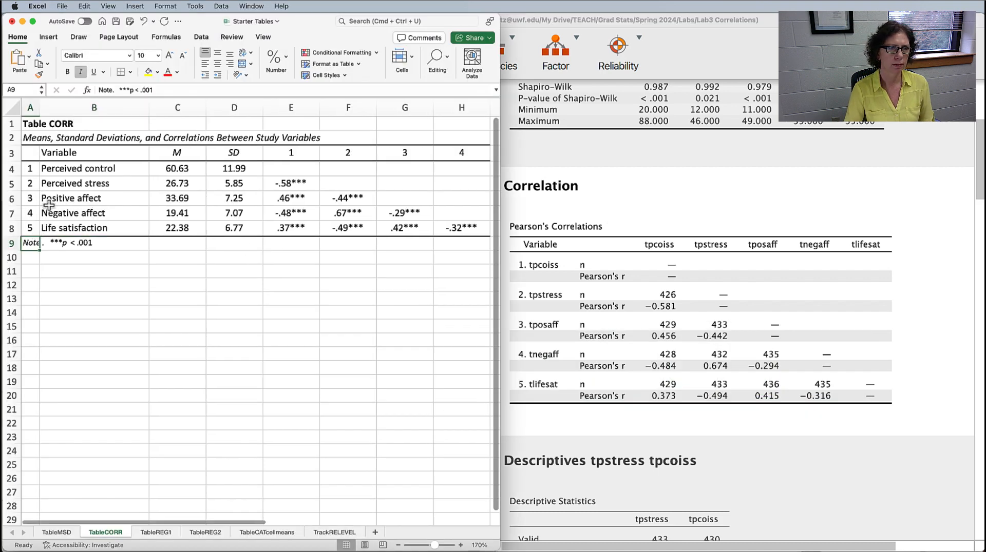
click(118, 90)
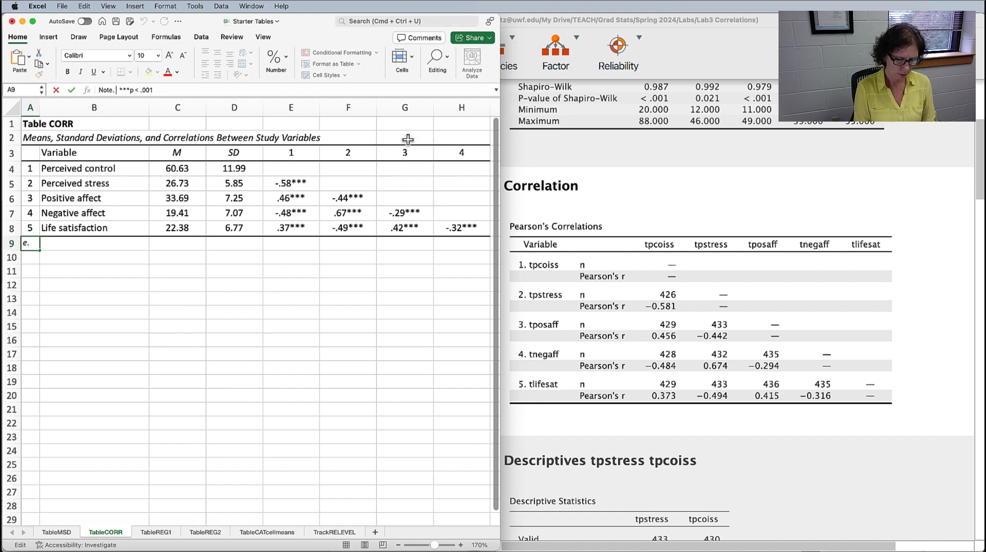
text(N = )
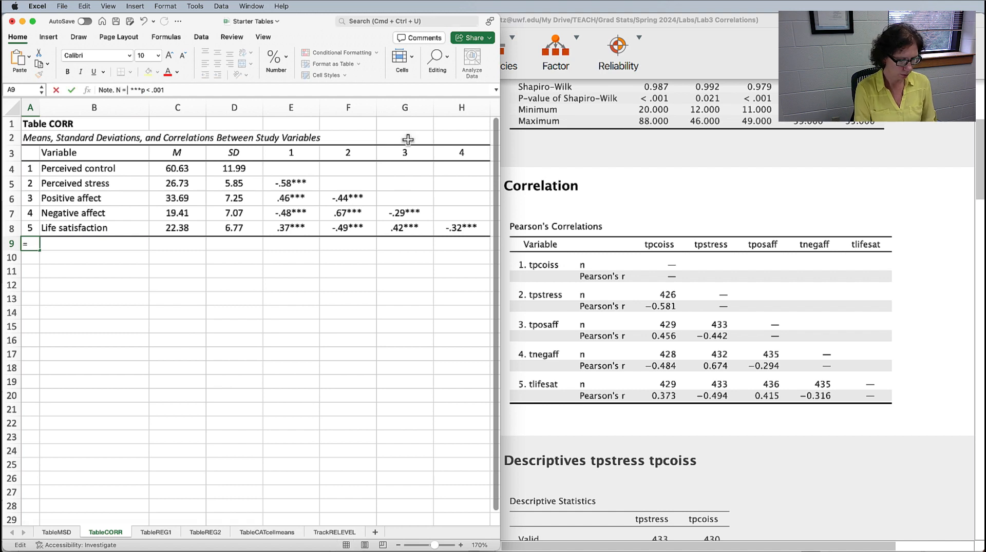
text(426 -)
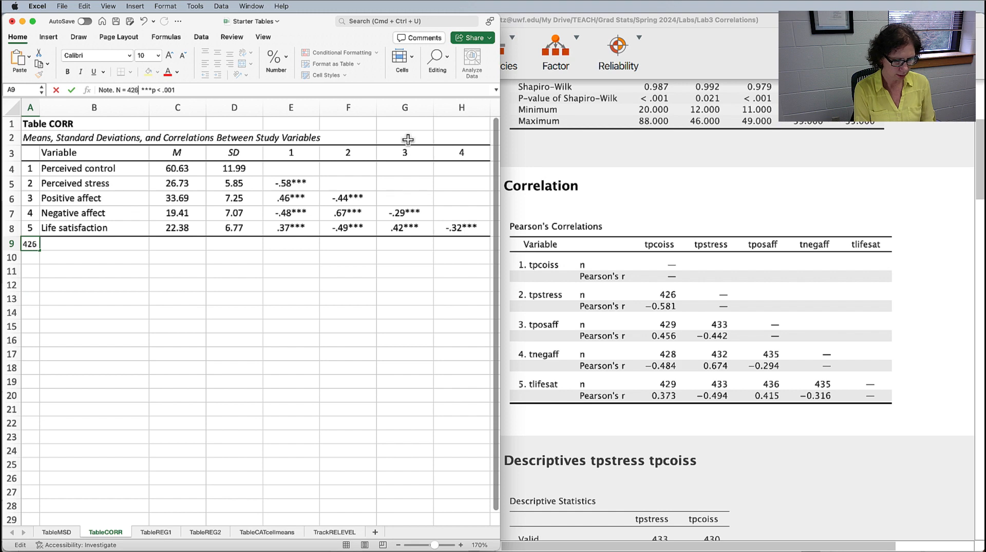
text( 436 )
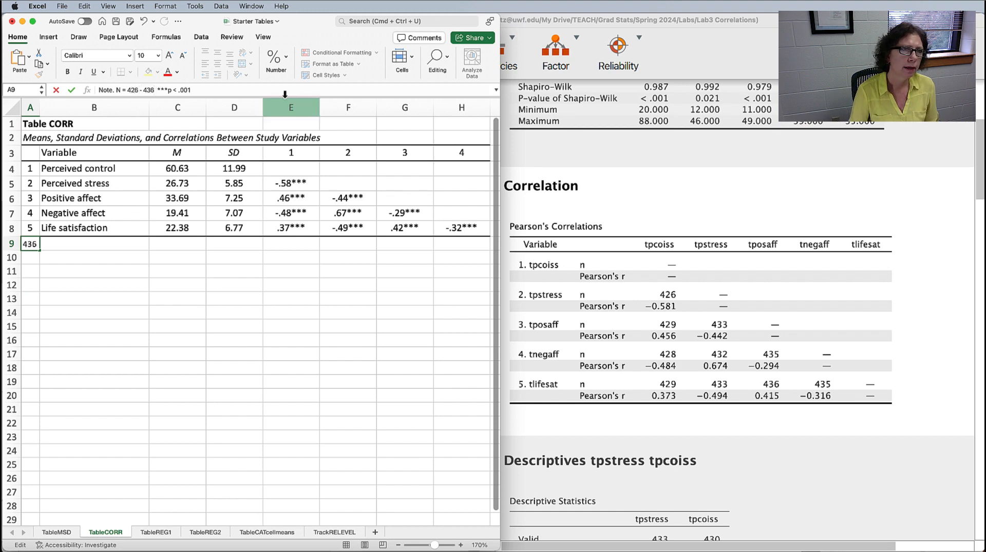
text(.)
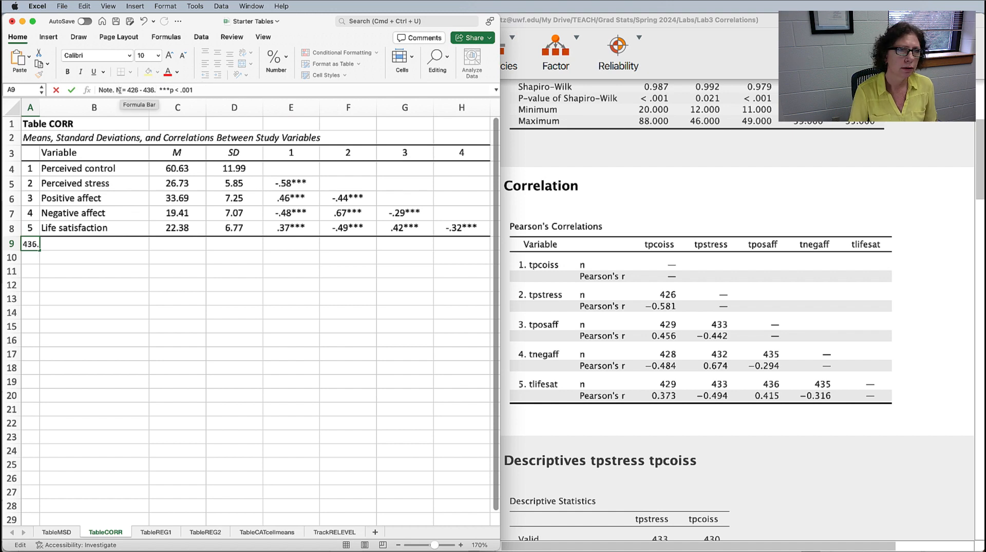
- Italicize the N in the correlation table's note and commit the cell edit
double_click(118, 90)
key(super+i)
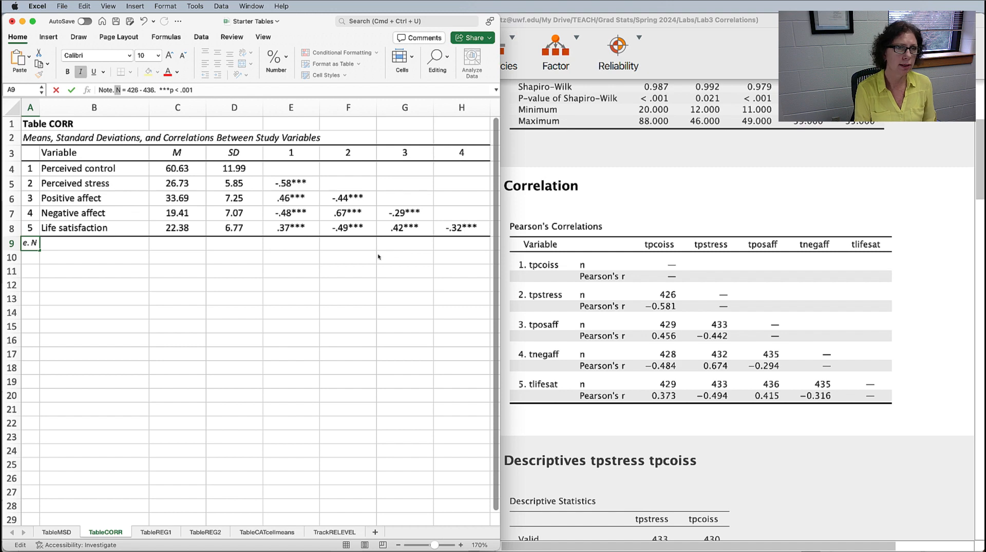
click(221, 268)
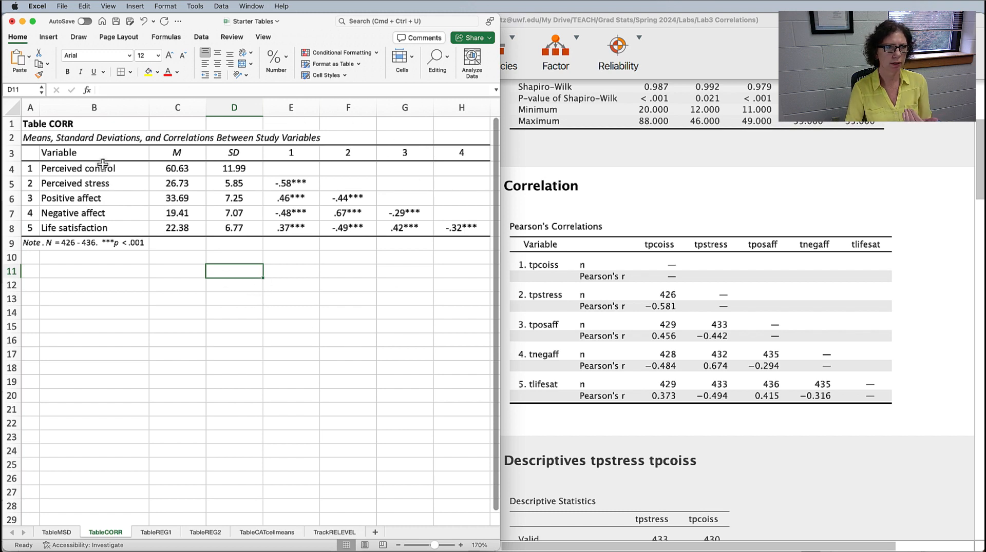
- Copy the whole correlation table, from its title in A1 through the note row to column H
click(34, 118)
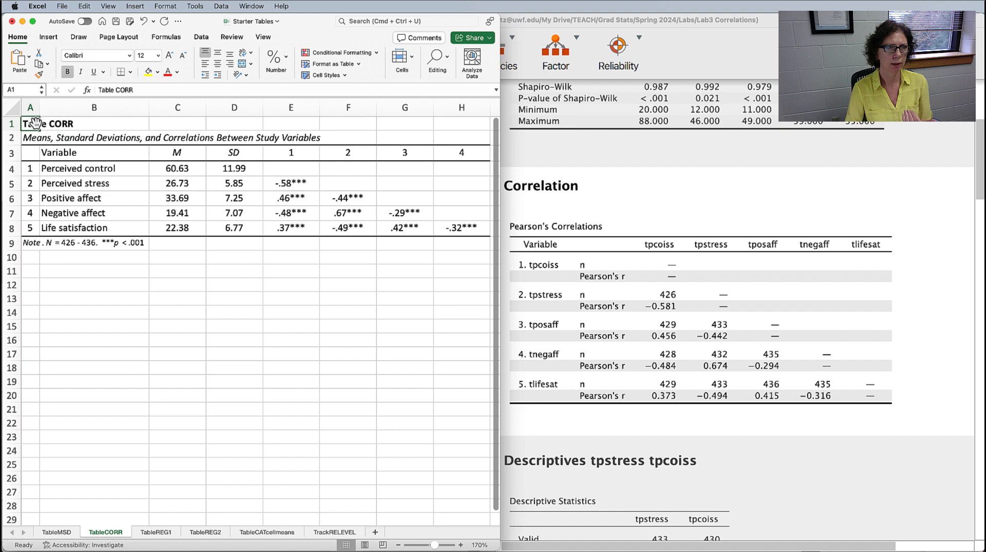
shift+click(472, 239)
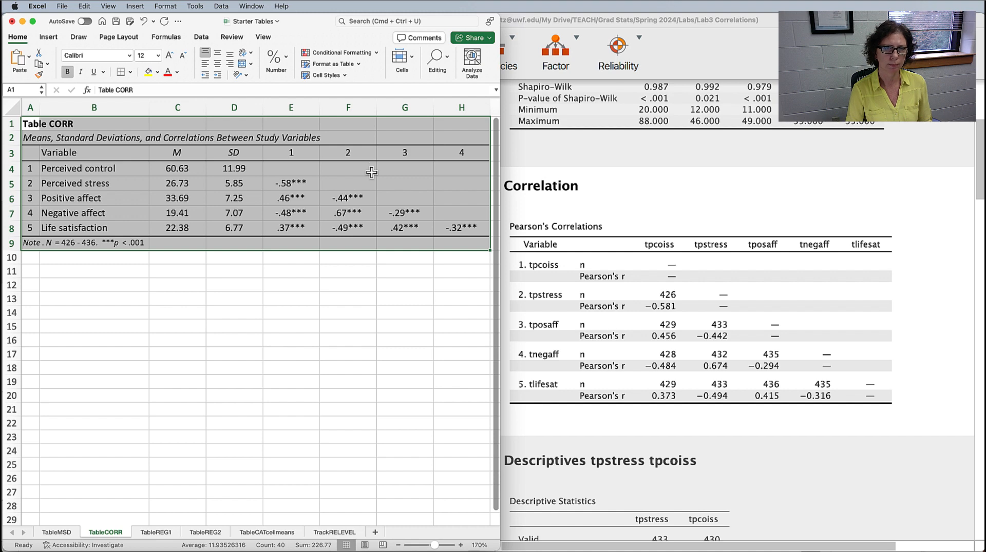
right_click(353, 163)
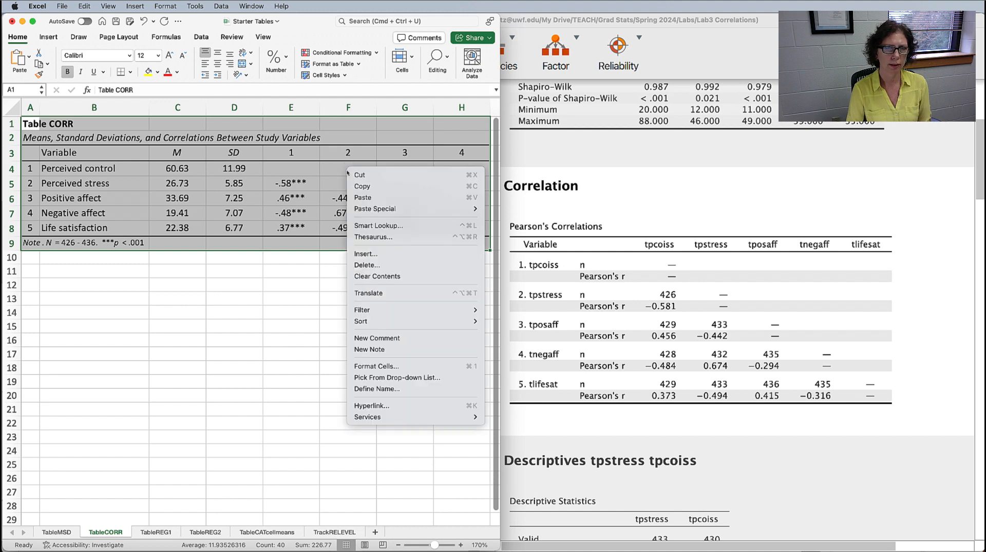
click(369, 187)
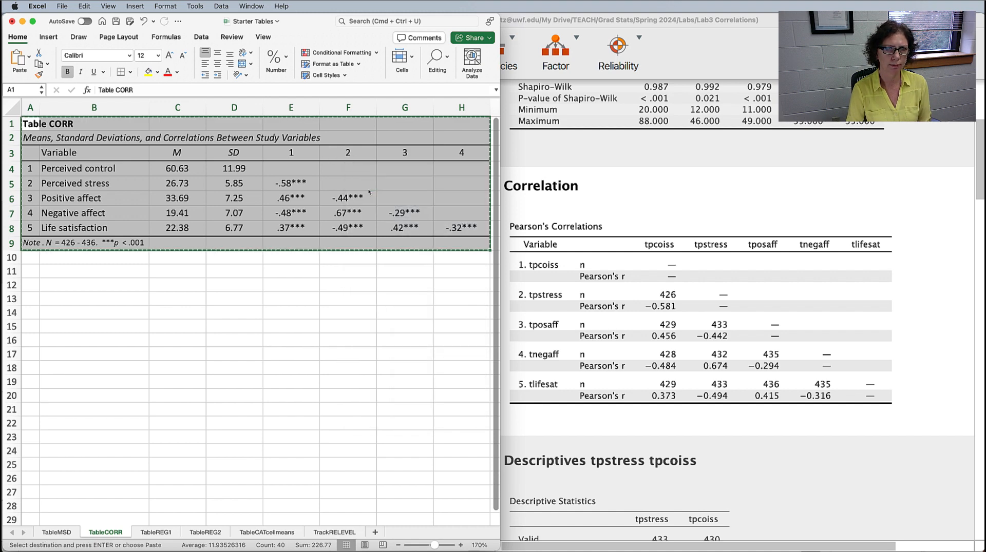
- Switch to the Word write-up and paste the copied correlation table onto the blank page 6
key(super+Tab)
key(super+Tab)
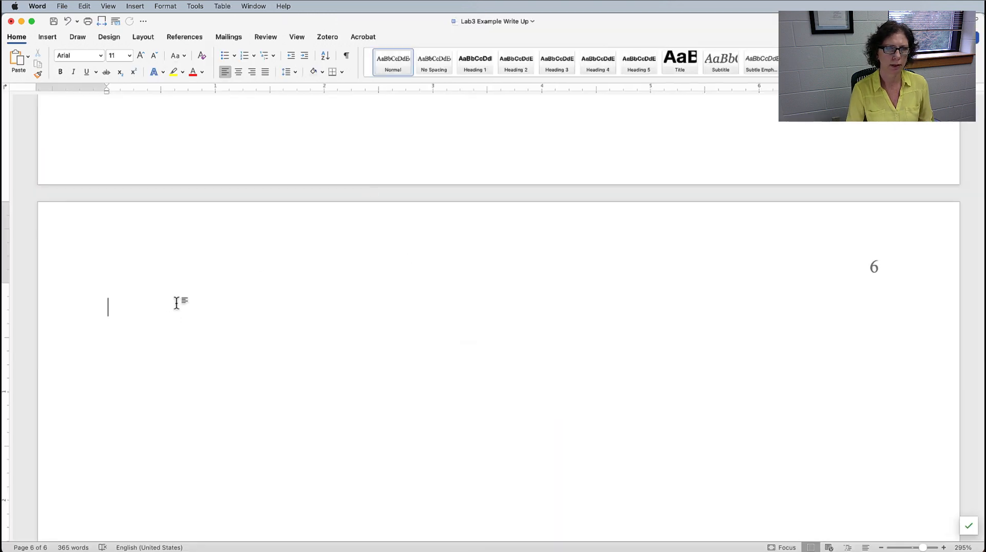
scroll(184, 293, down, 3)
right_click(132, 214)
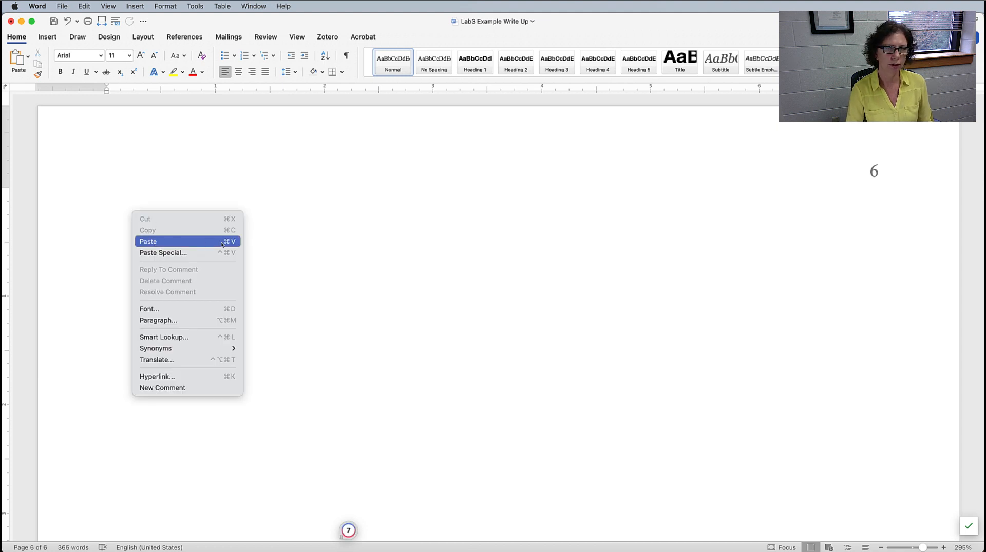
click(195, 246)
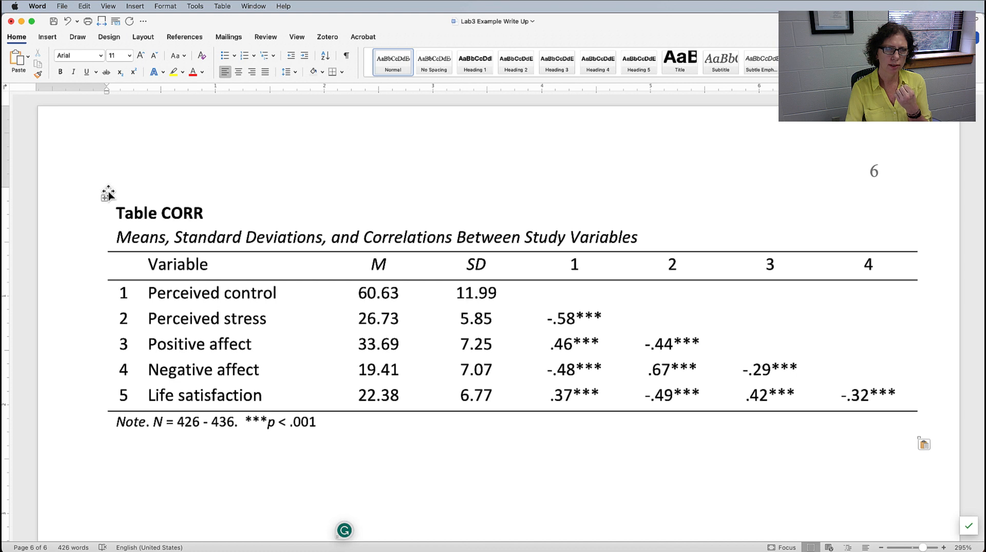
- Apply AutoFit Window to the entire pasted table so it fits within the page margins, and deselect it
click(105, 196)
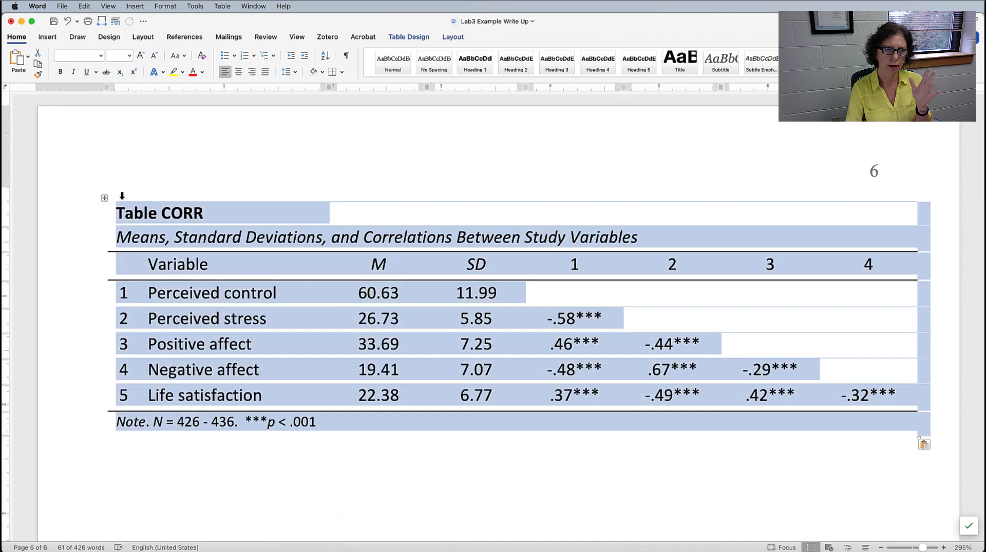
click(453, 37)
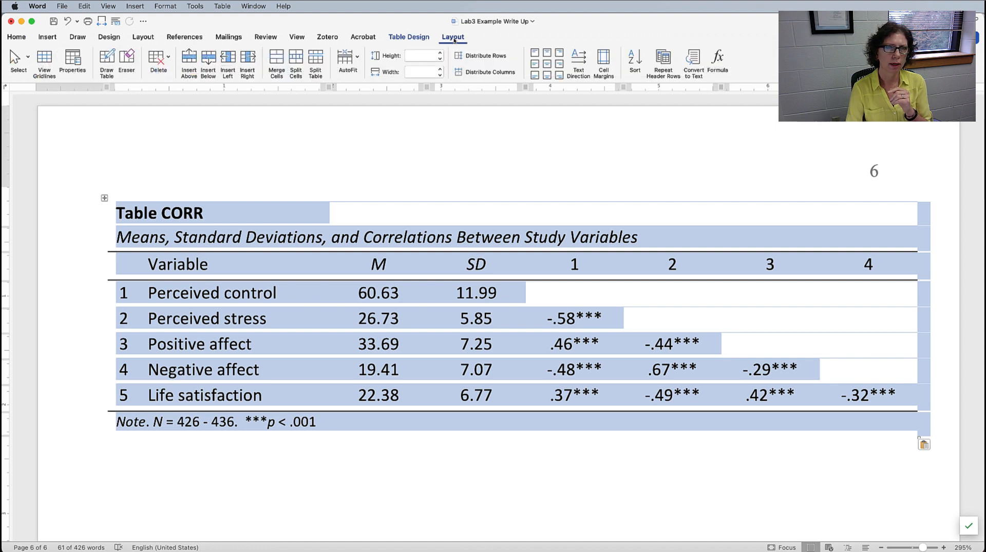
click(348, 57)
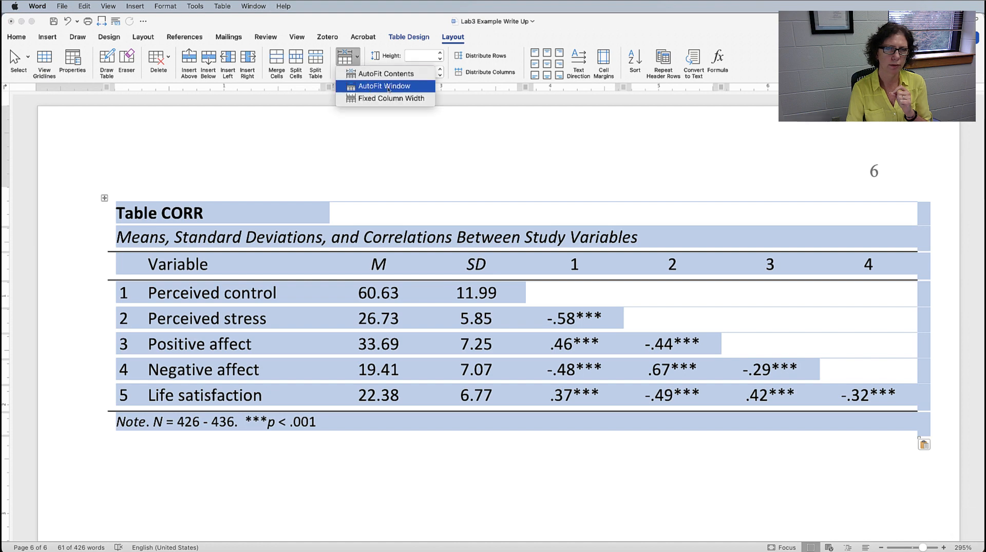
click(388, 87)
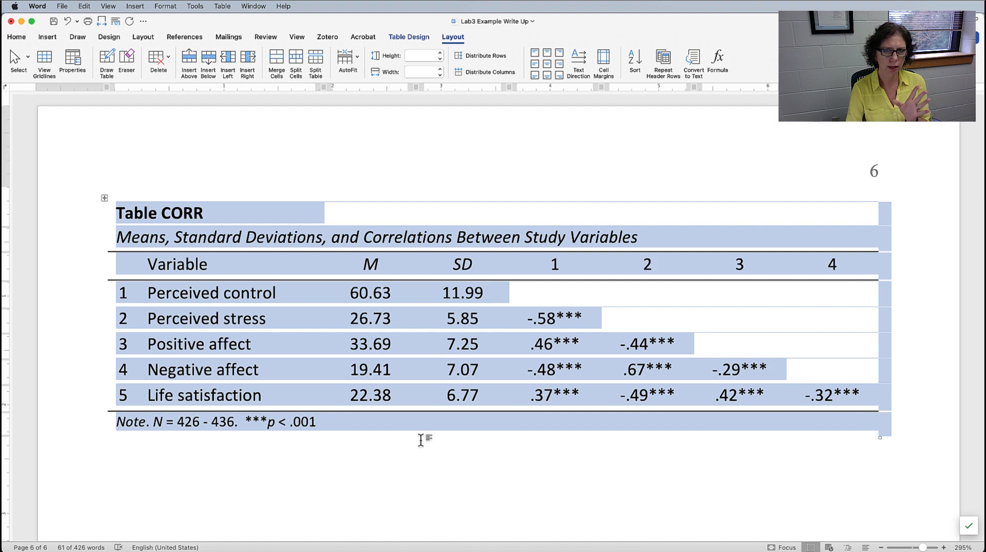
click(420, 445)
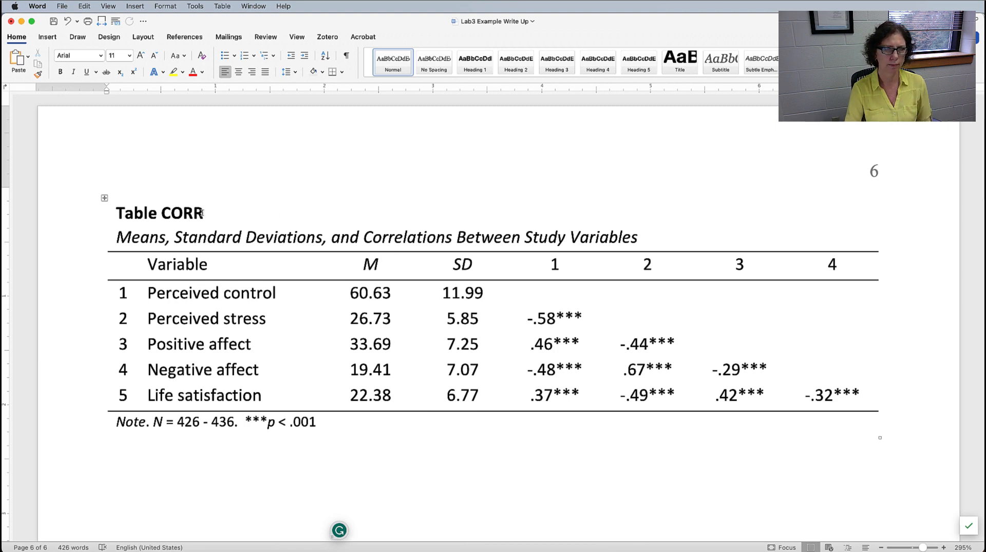
- Replace "CORR" in the pasted table's title with 1 so that it reads "Table 1"
drag(203, 214, 163, 213)
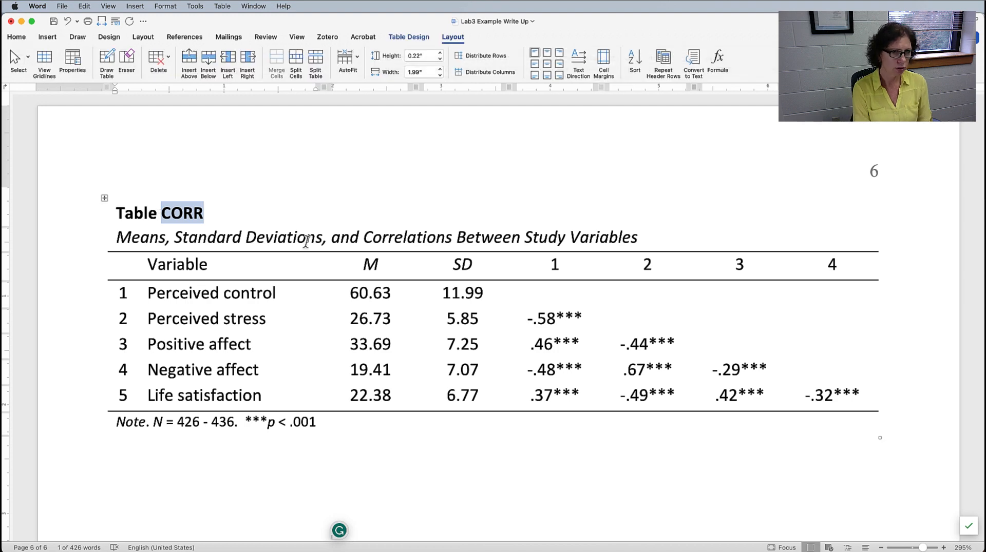
text(1)
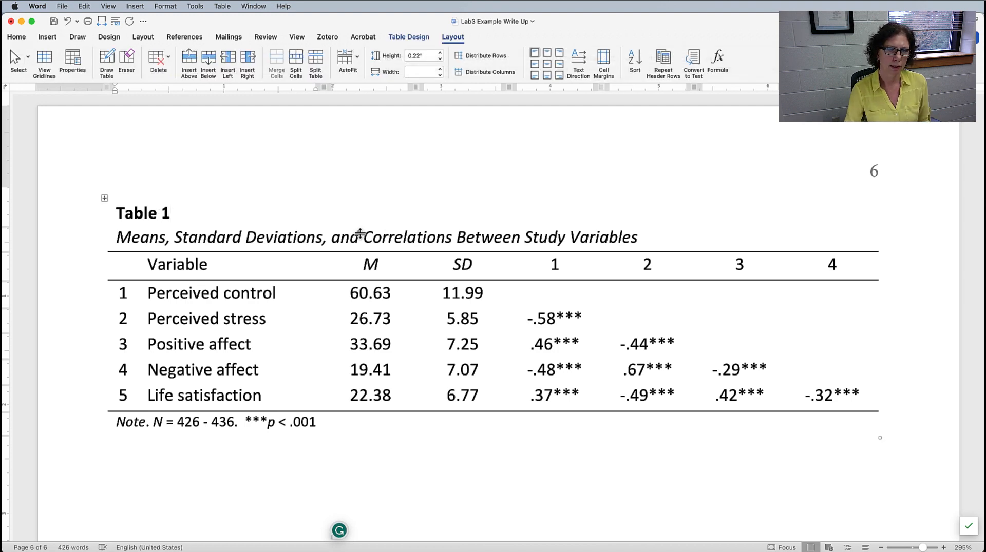
scroll(437, 347, down, 1)
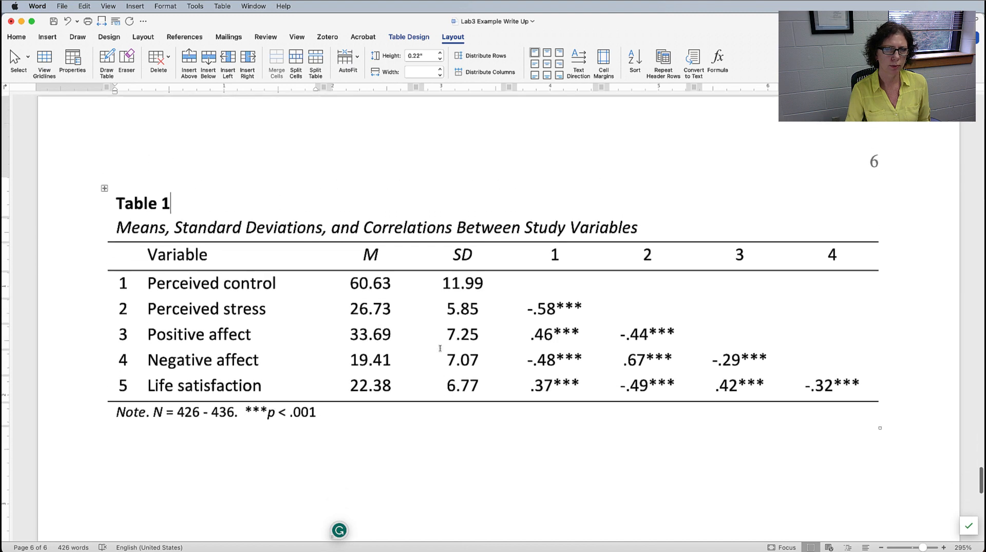
scroll(440, 348, up, 1)
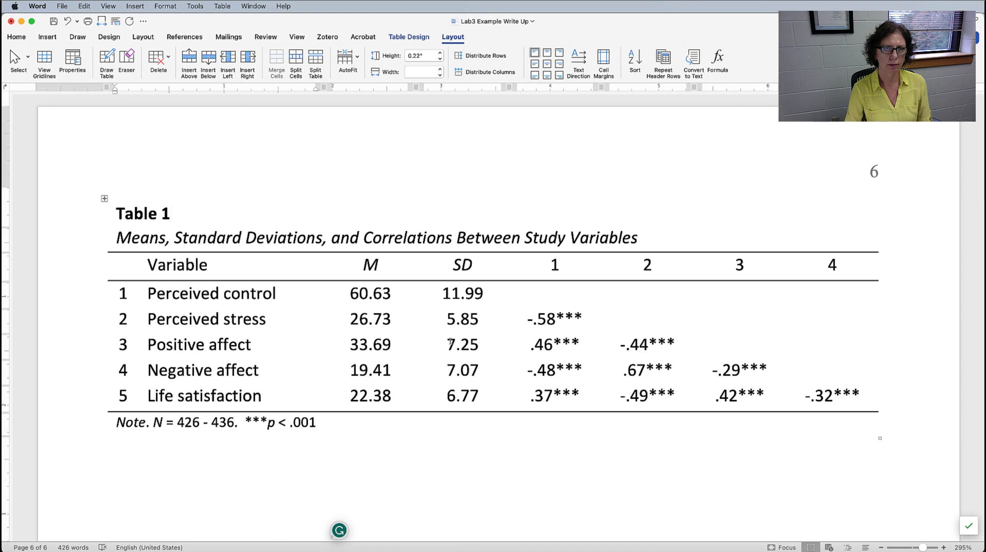
scroll(511, 327, up, 20)
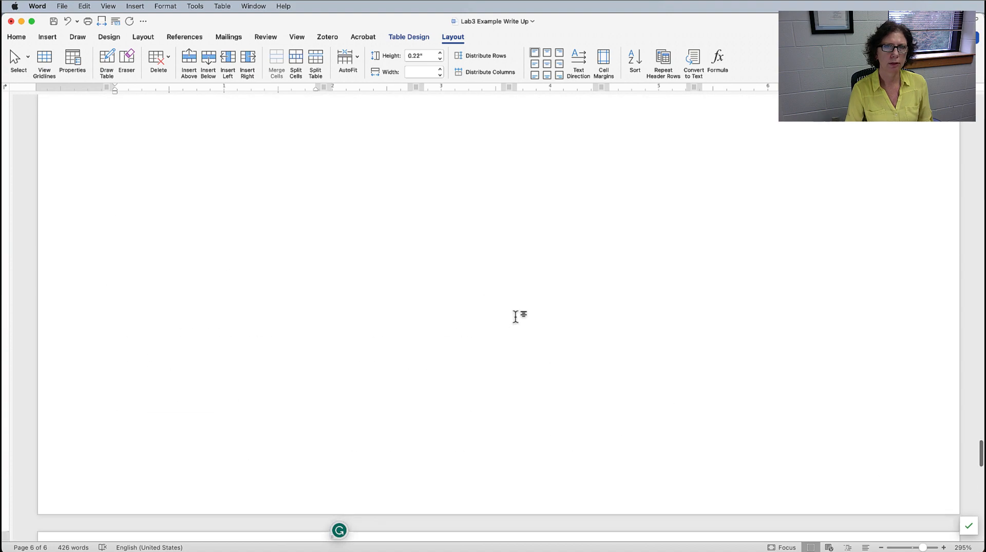
- Review the opening Results paragraph, highlighting its reference to Table 1 for the descriptives and correlations
scroll(510, 322, down, 5)
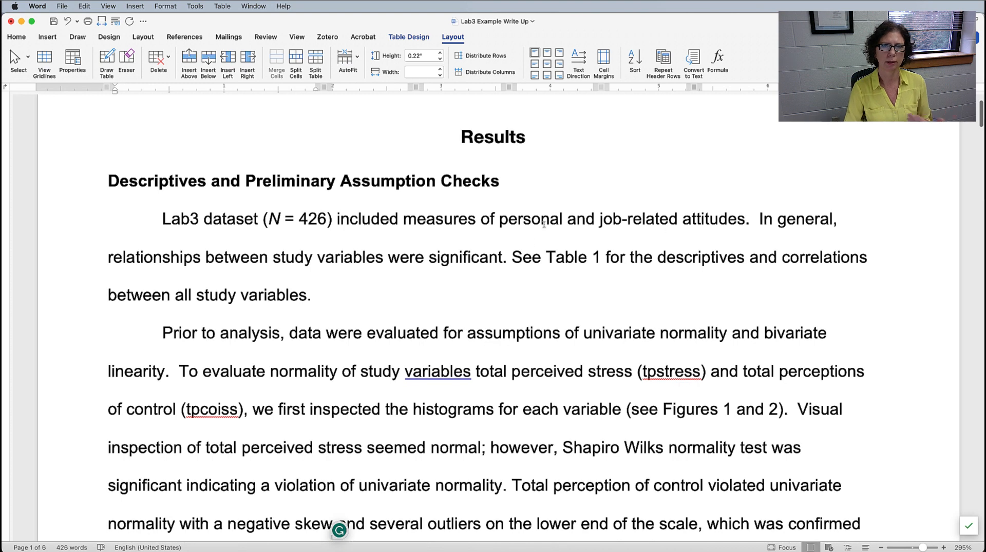
drag(512, 256, 616, 255)
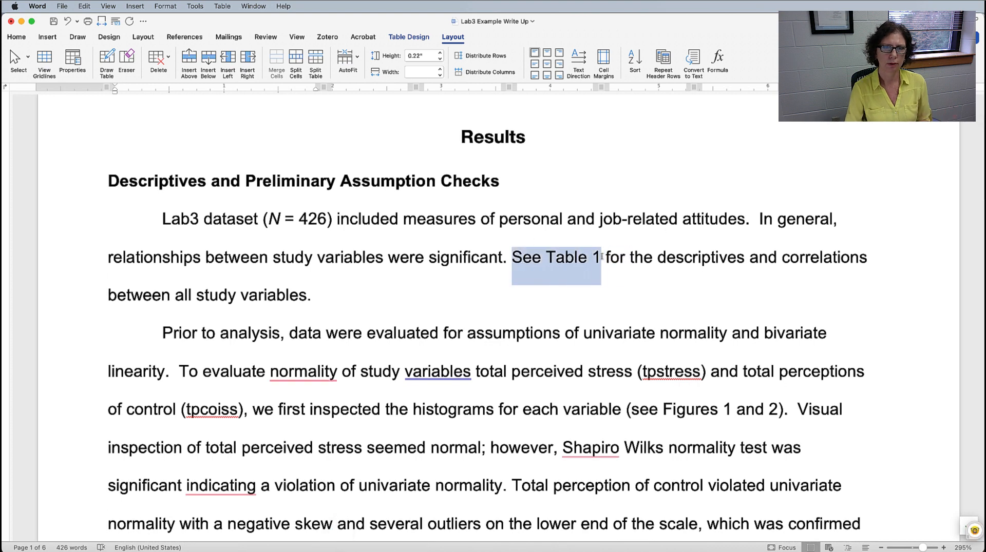
drag(601, 256, 602, 257)
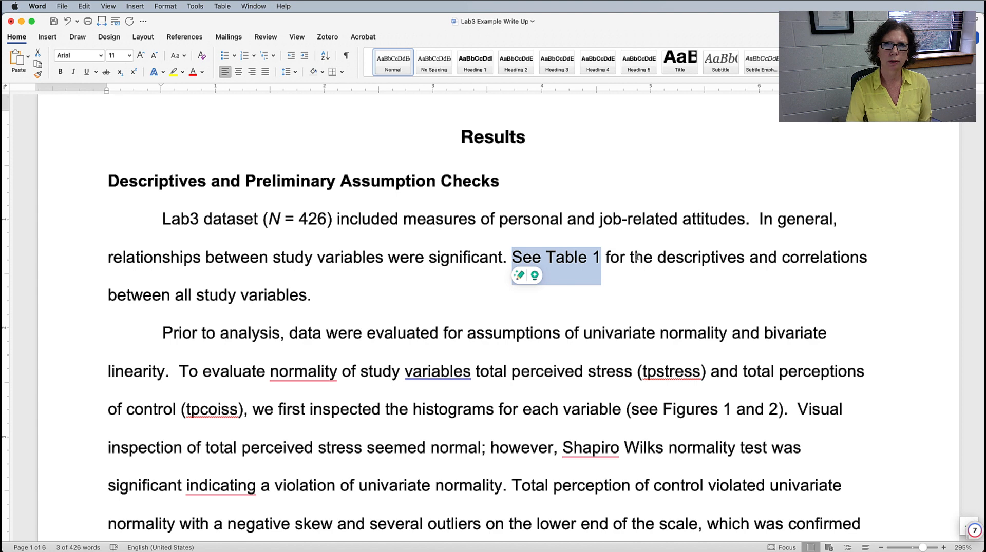
drag(648, 259, 803, 258)
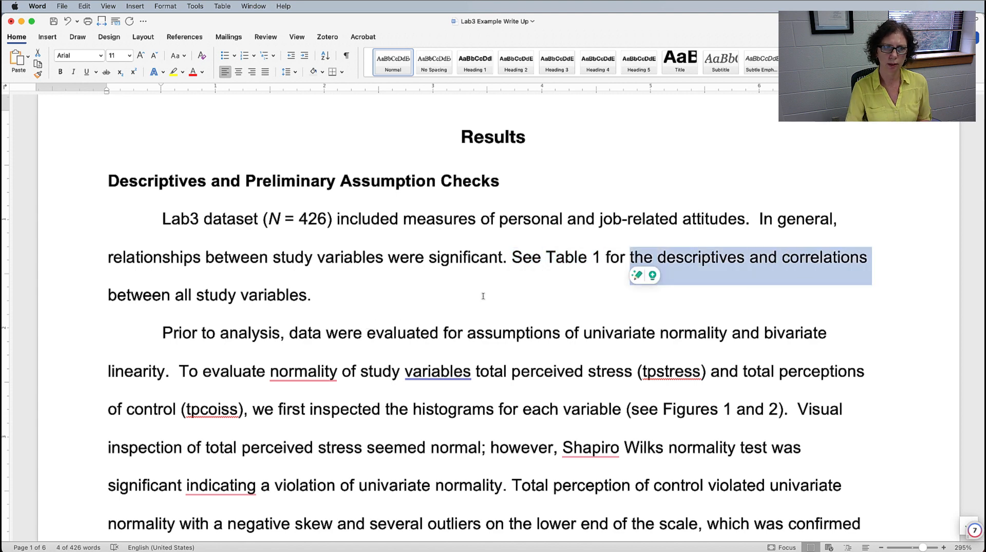
- Review how the assumption-check paragraph reports univariate normality, highlighting the histogram inspection and the Shapiro Wilks normality test
scroll(431, 272, down, 5)
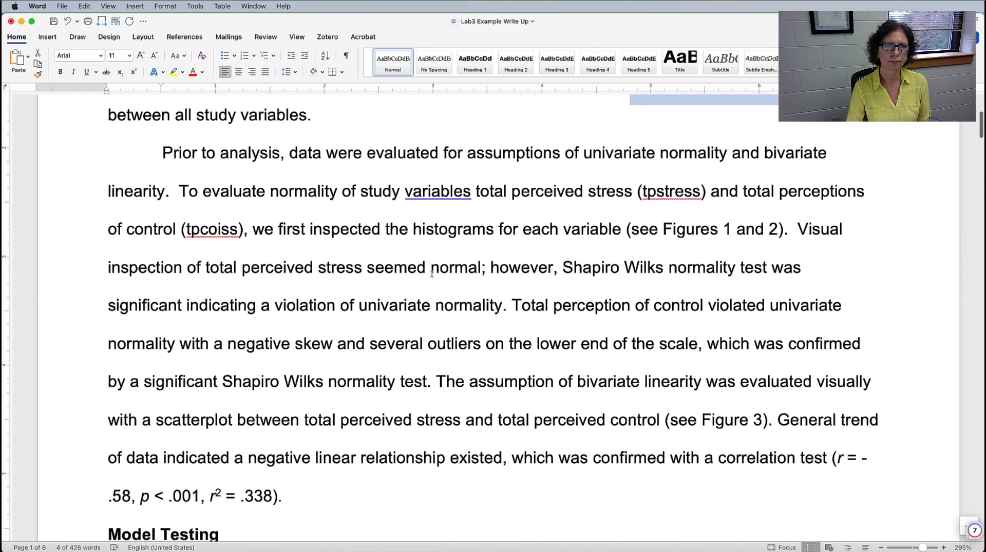
scroll(431, 273, down, 1)
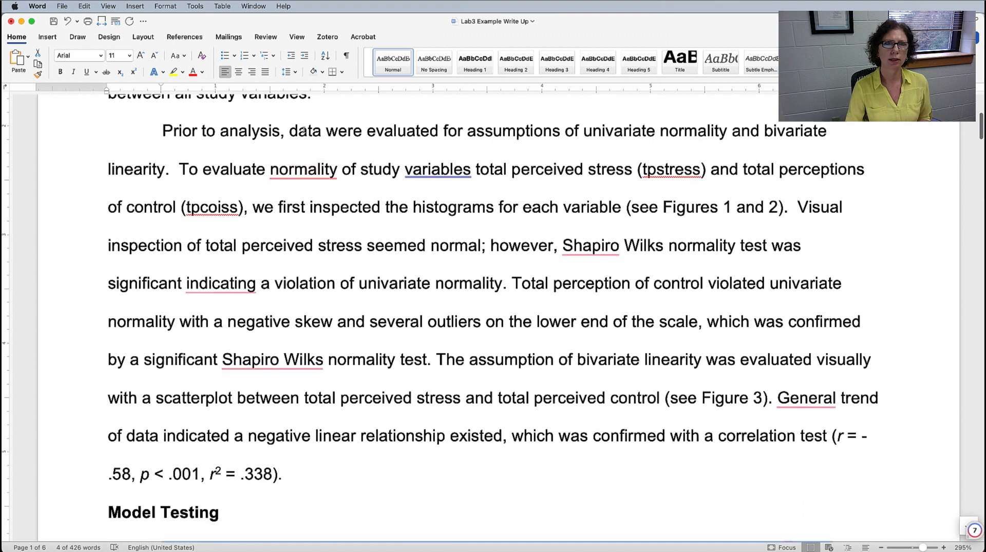
drag(292, 132, 625, 133)
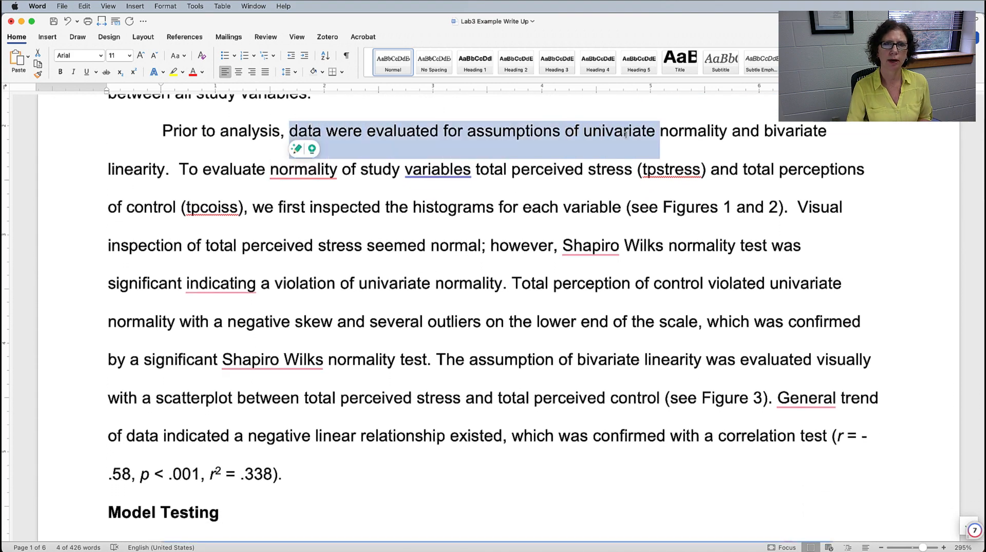
click(610, 521)
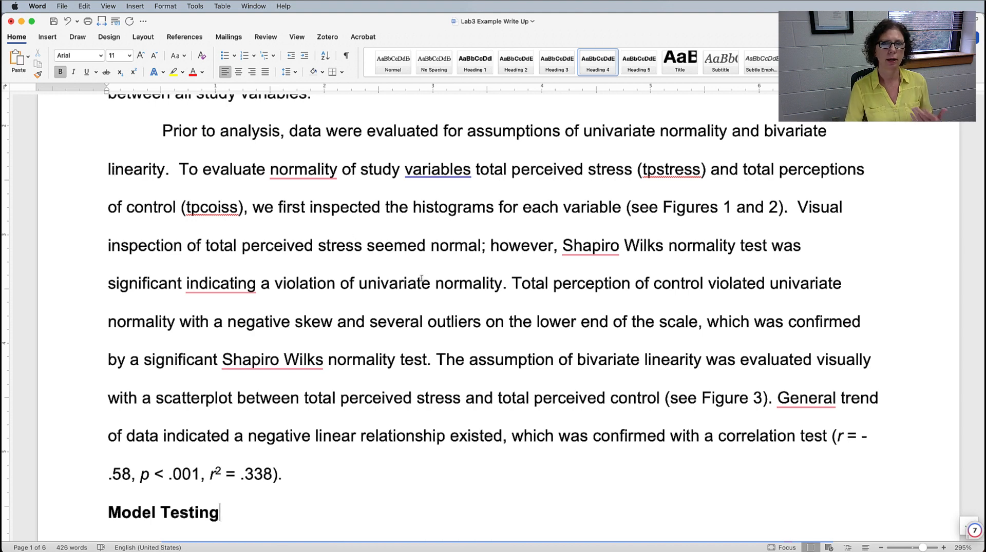
drag(279, 208, 491, 208)
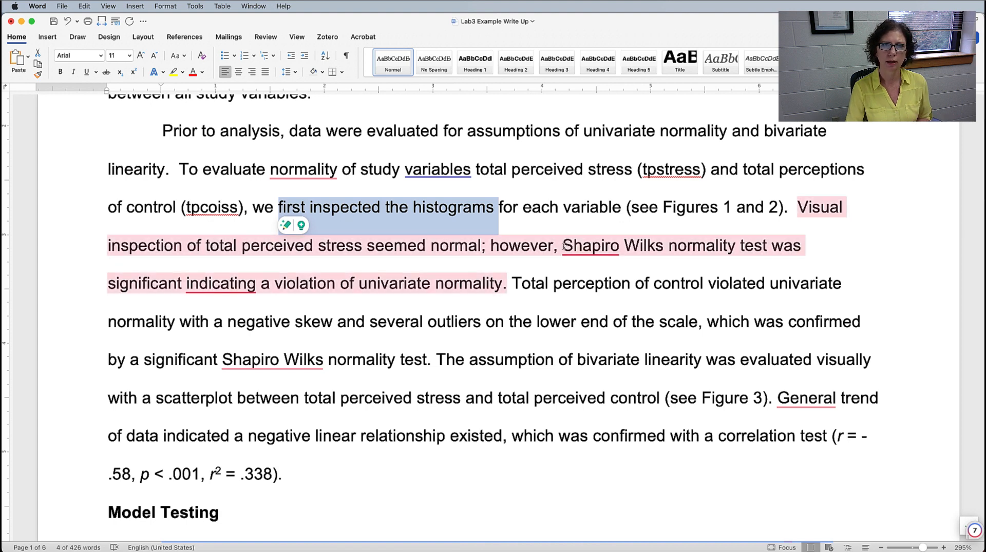
mouse_move(564, 245)
drag(563, 245, 752, 245)
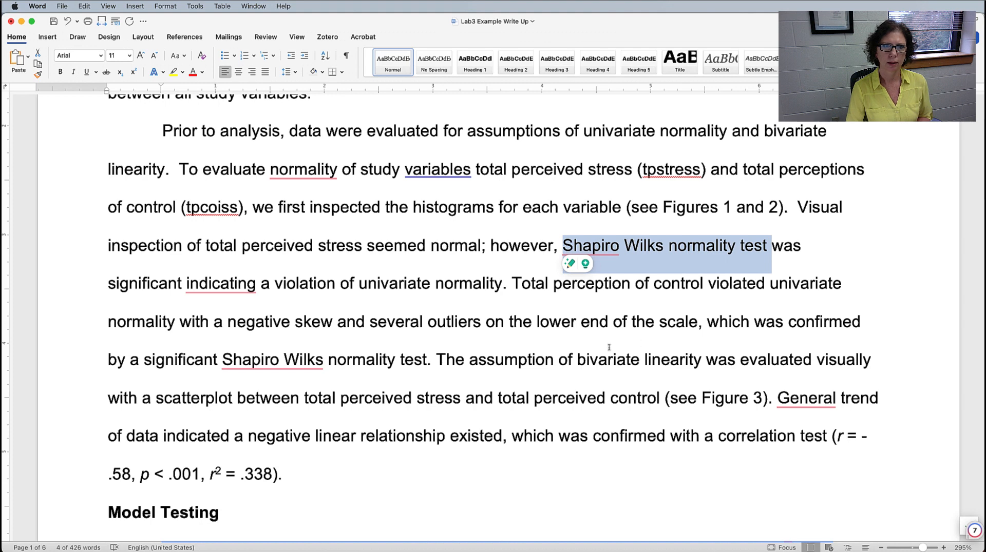
click(609, 321)
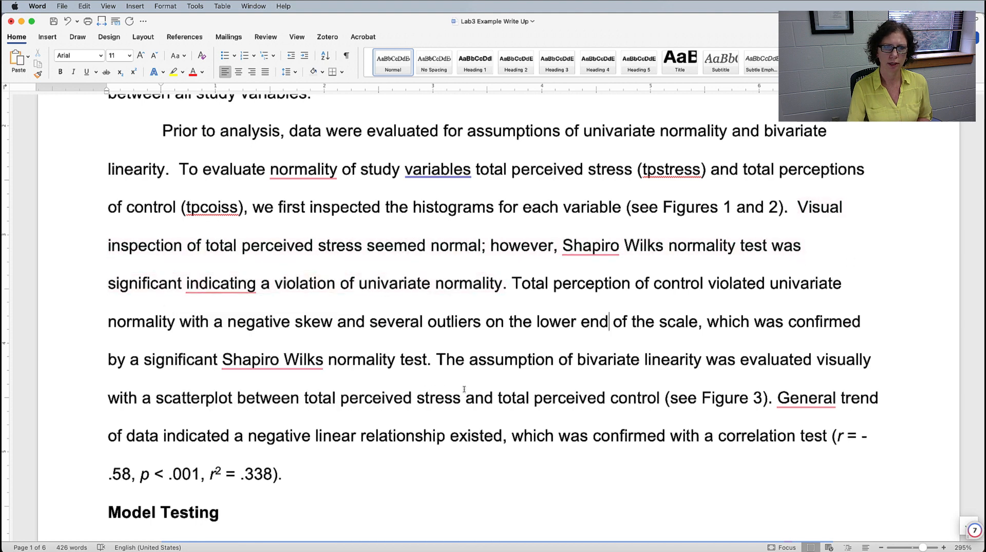
- Review the bivariate linearity write-up, highlighting the Figure 3 reference, the correlation test and its r, p and r² values
drag(437, 361, 673, 359)
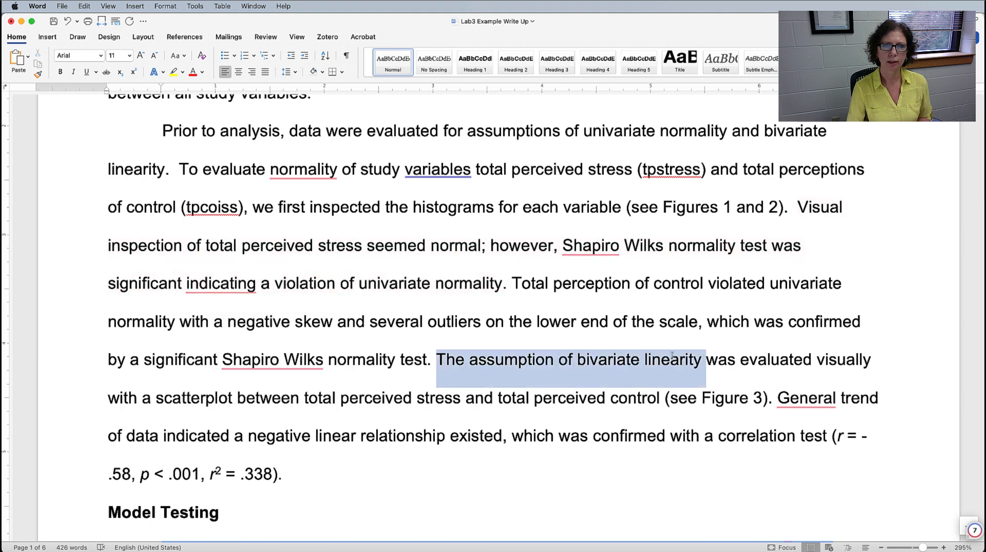
scroll(577, 449, down, 5)
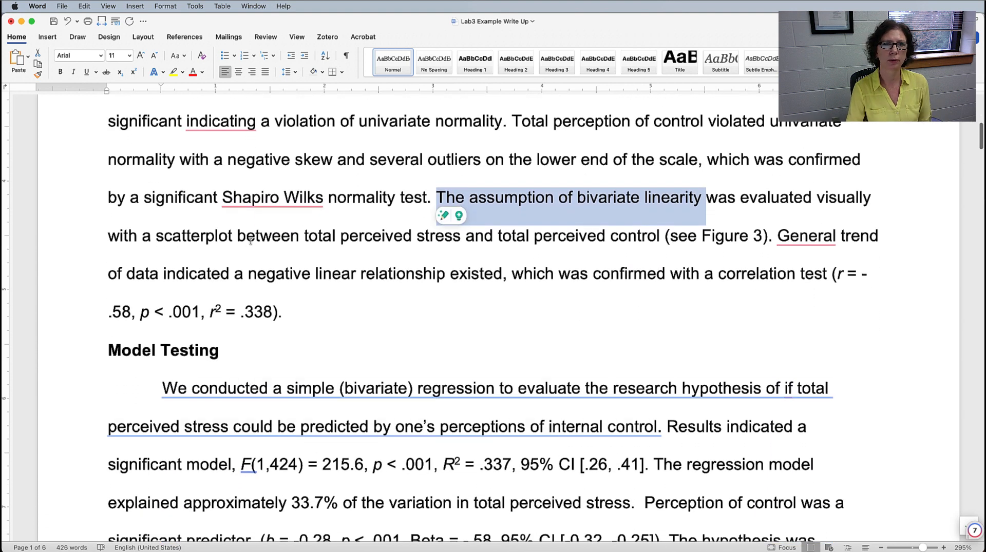
drag(671, 237, 761, 237)
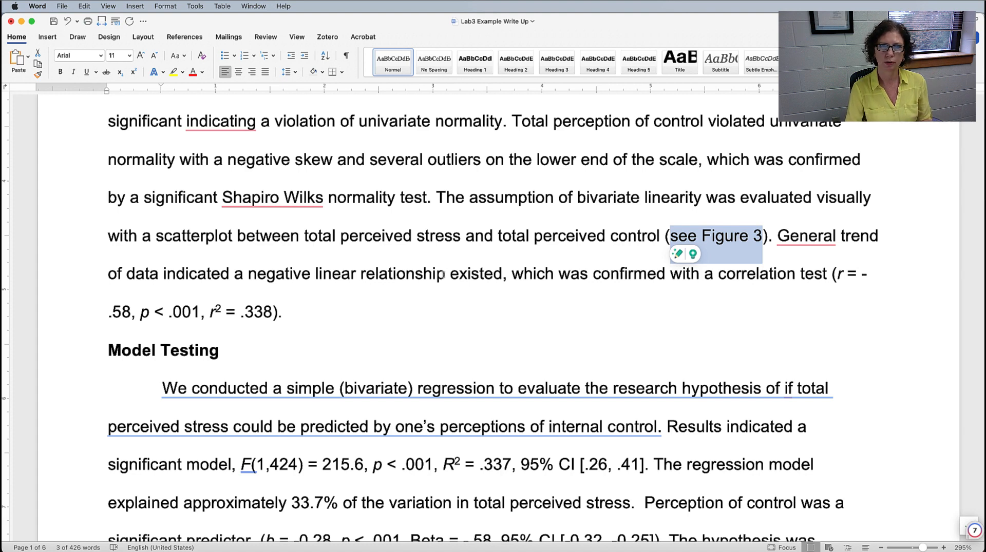
drag(512, 275, 831, 274)
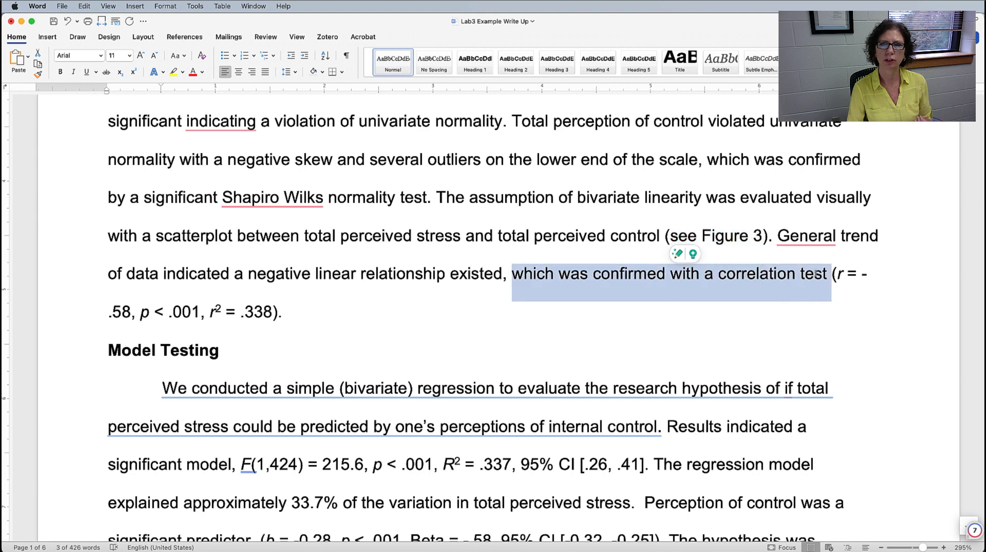
click(433, 320)
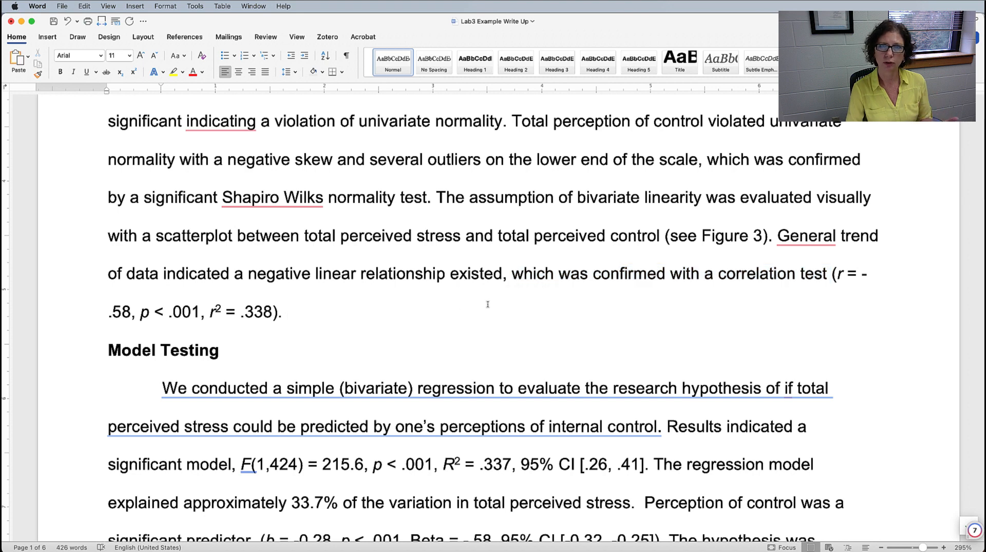
drag(837, 275, 847, 275)
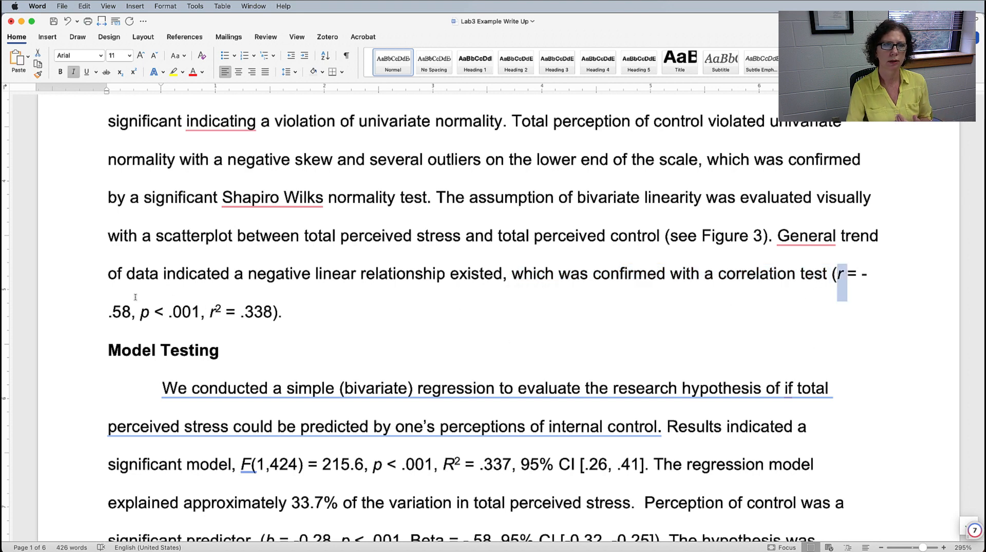
drag(132, 310, 864, 279)
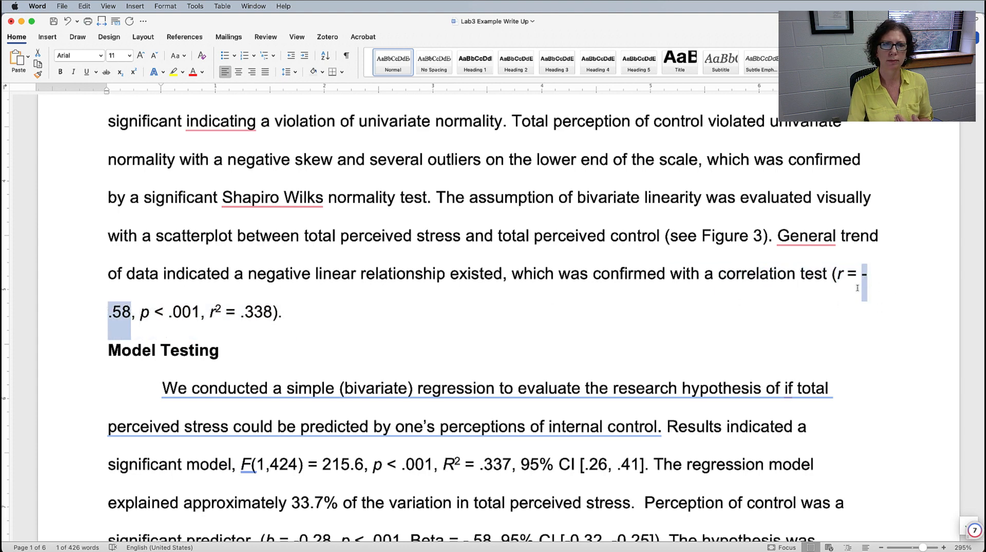
drag(173, 312, 194, 338)
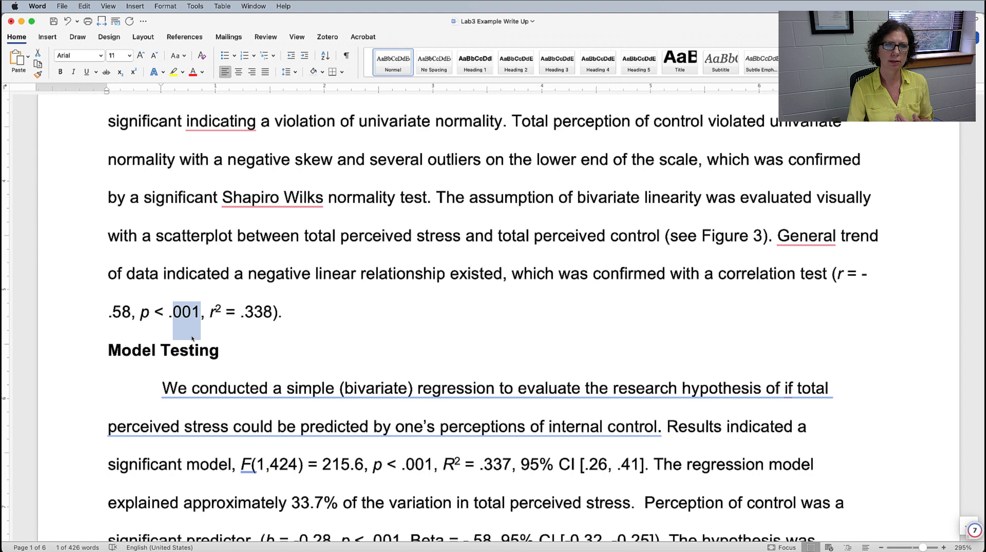
drag(245, 311, 273, 315)
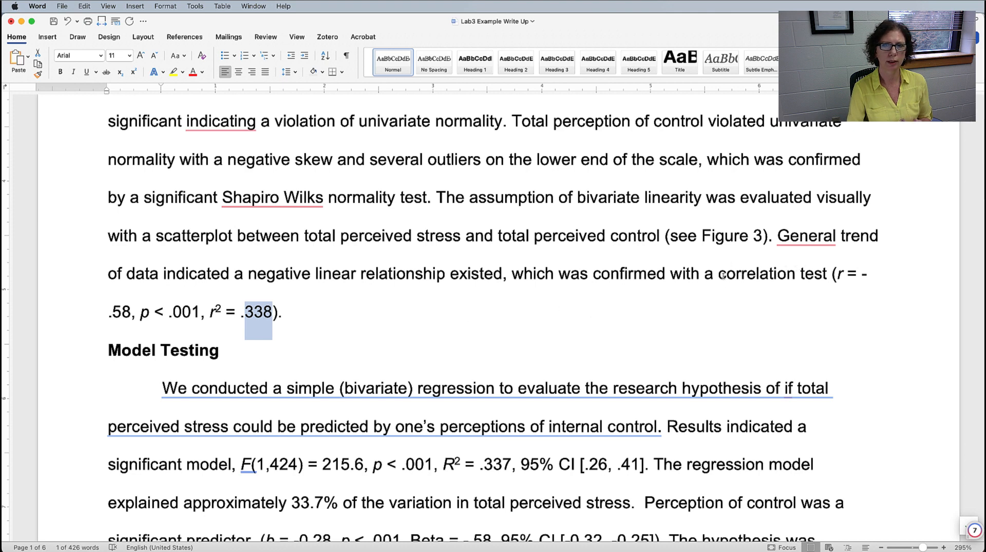
- Review the Model Testing paragraph, highlighting the regression statistics from the F value through the 95% CI
scroll(624, 278, down, 2)
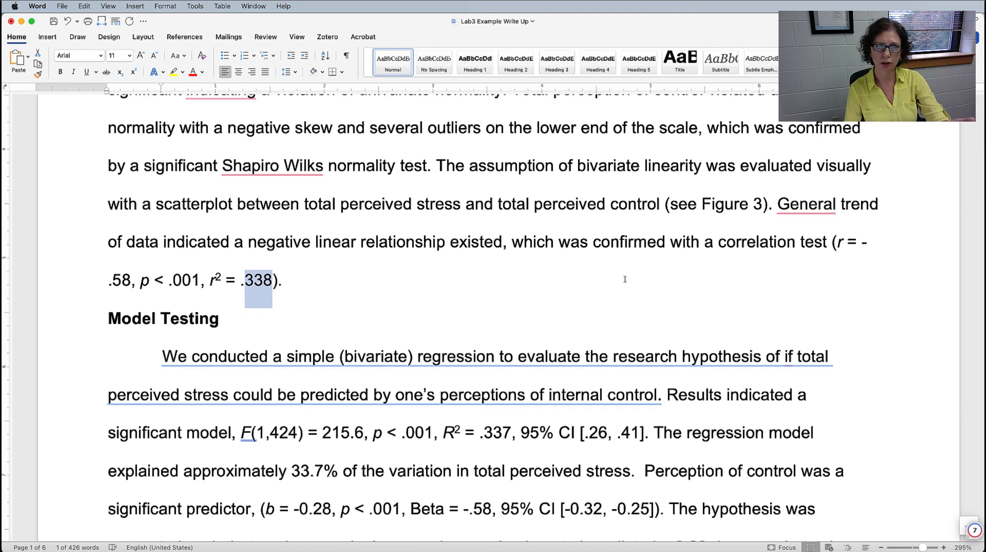
scroll(553, 259, down, 10)
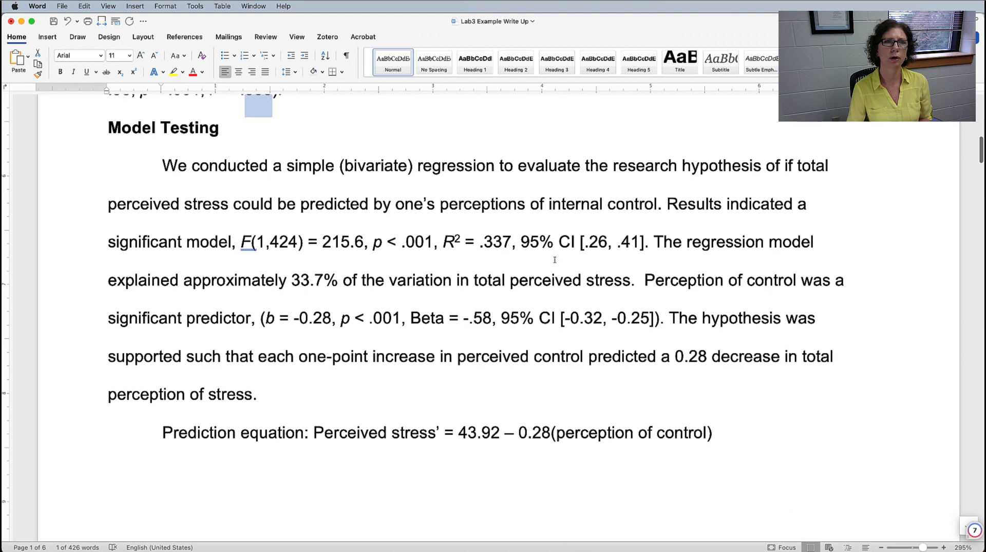
click(739, 358)
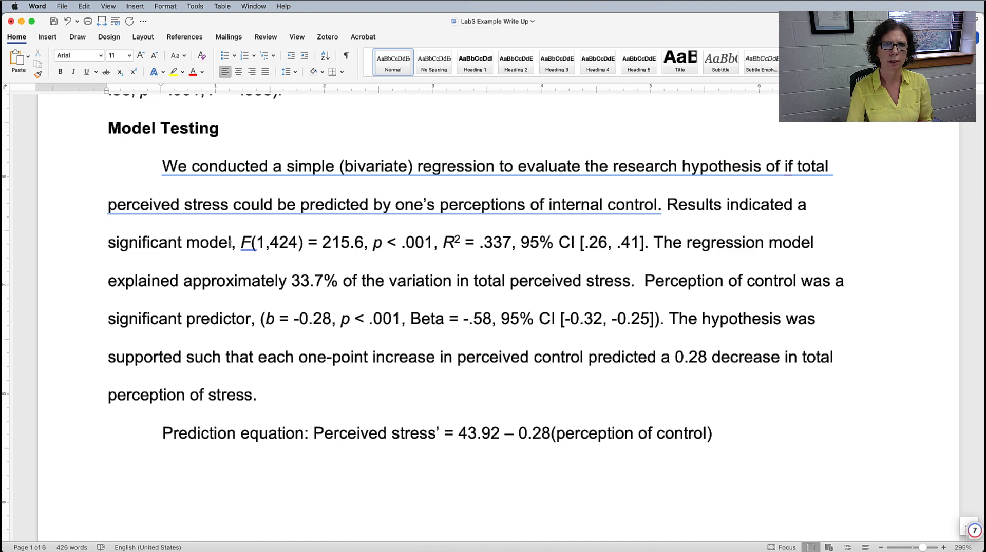
drag(230, 243, 654, 243)
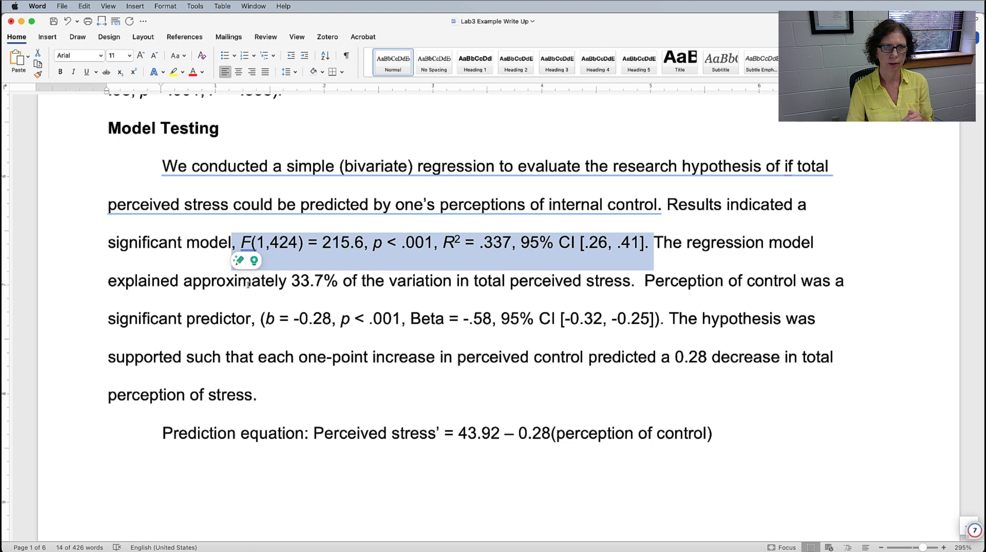
click(254, 260)
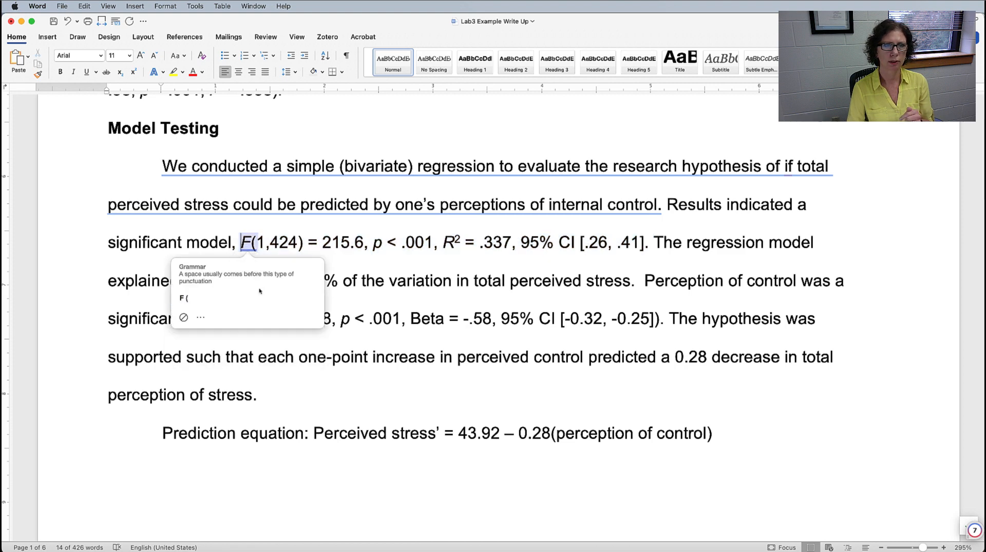
click(405, 290)
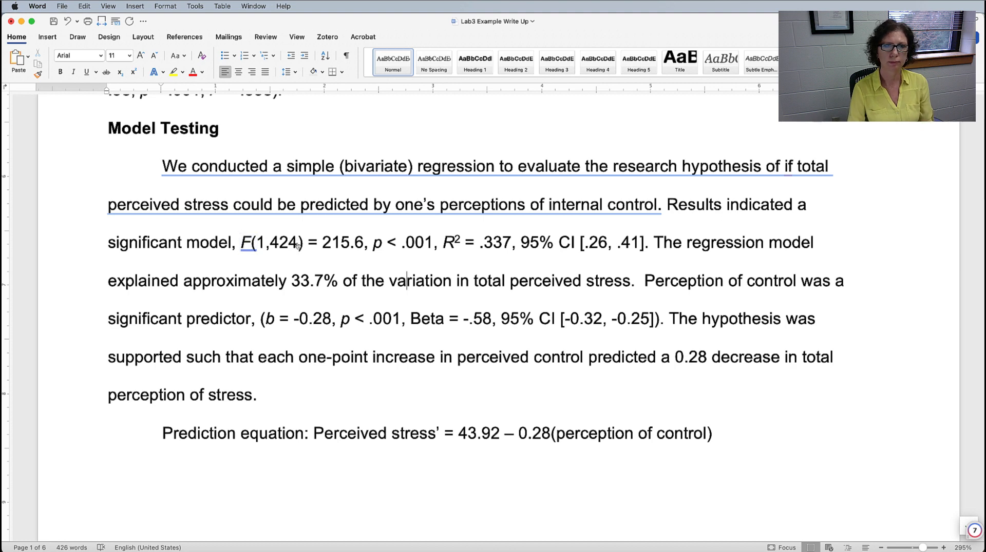
- Switch to JASP, collapse the Correlation analysis and open Linear Regression to check the degrees of freedom in its ANOVA table
key(super+Tab)
key(super+Tab)
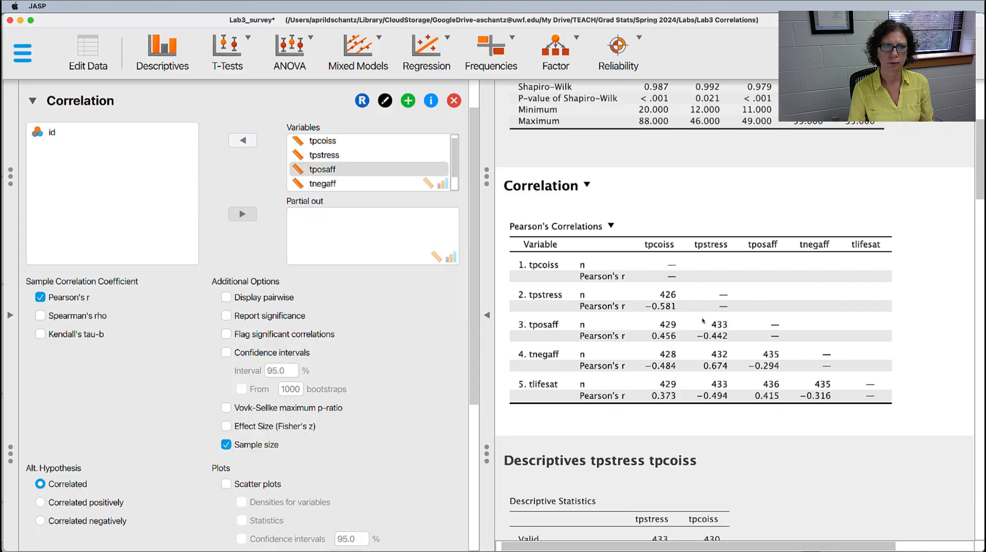
click(32, 100)
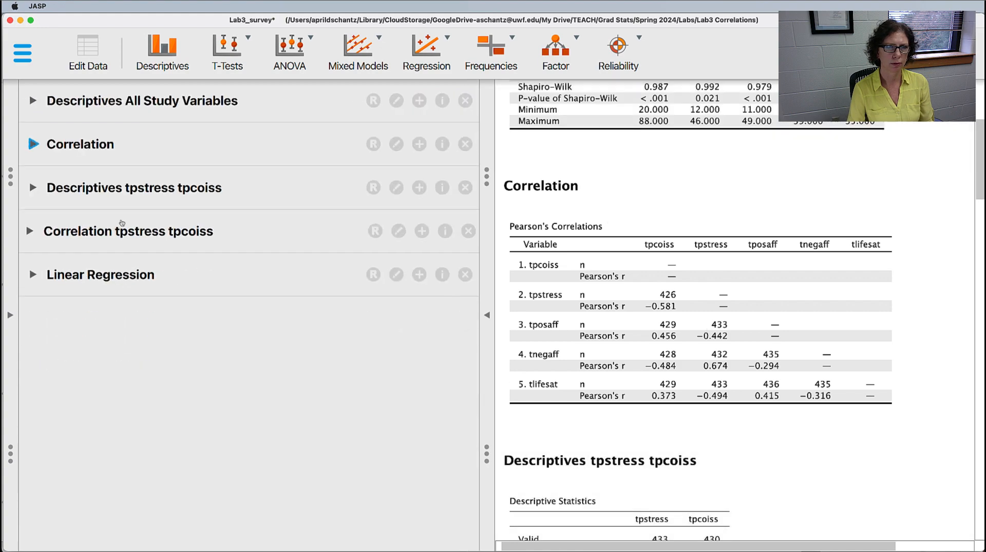
click(116, 272)
scroll(639, 314, down, 10)
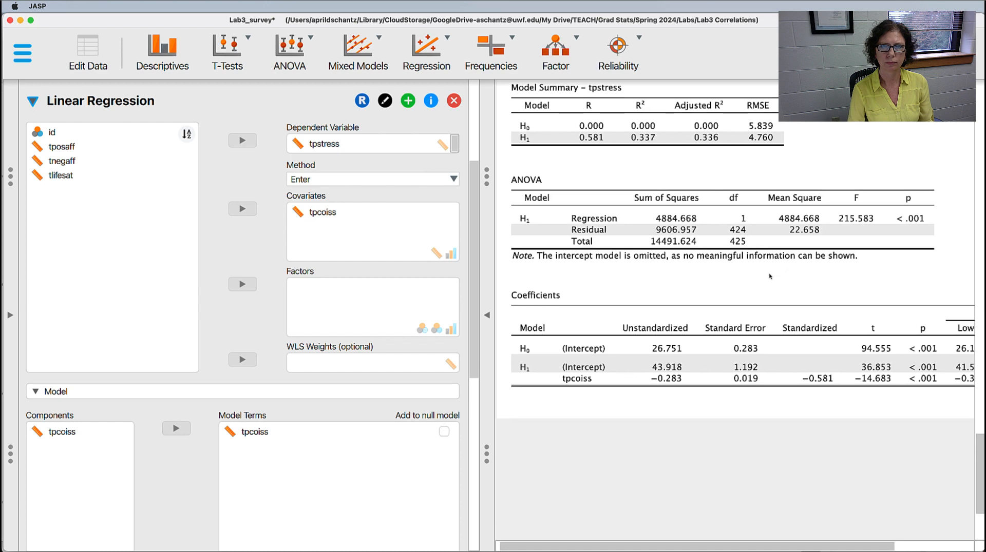
scroll(769, 277, up, 2)
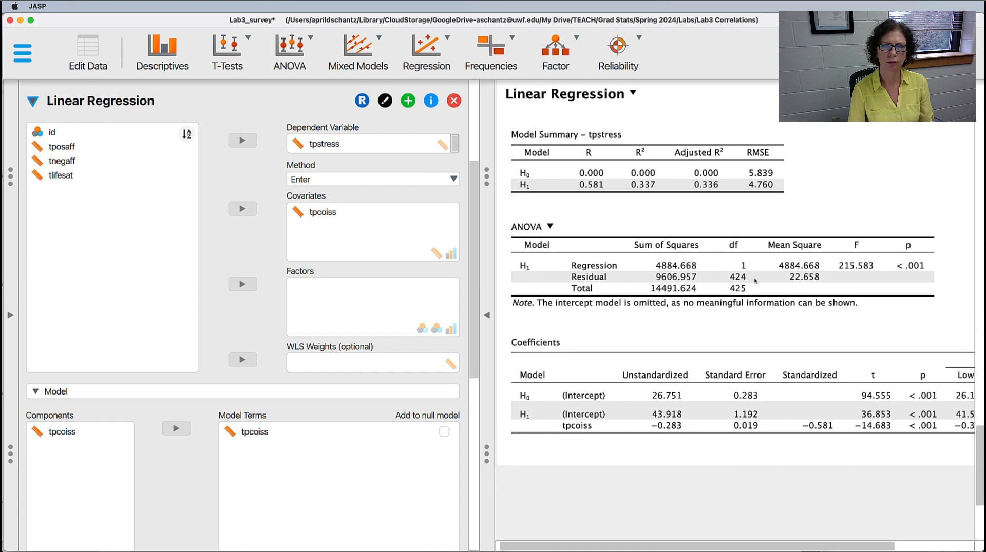
- Check the Model Testing paragraph's F value against the JASP ANOVA table and change it to 215.58 in Word
key(super+Tab)
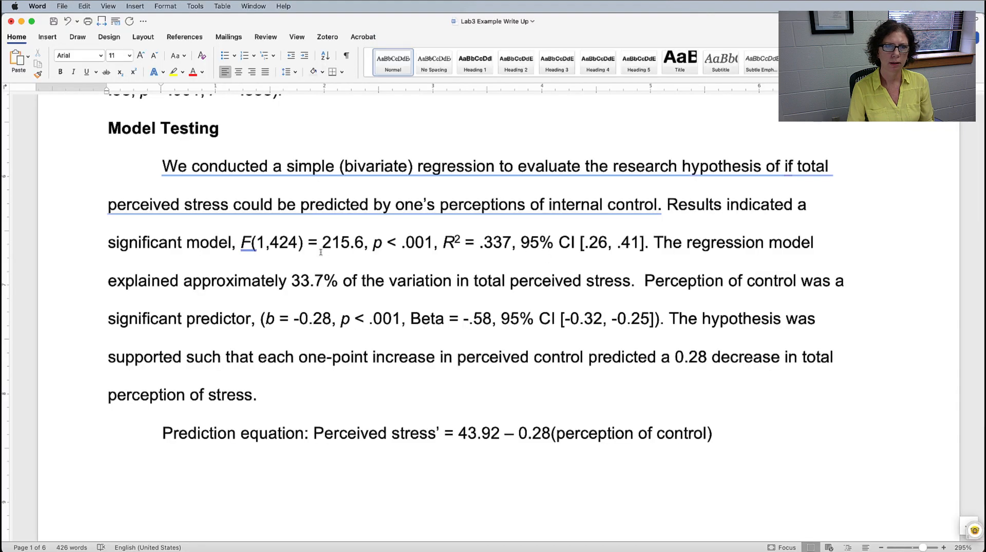
double_click(359, 243)
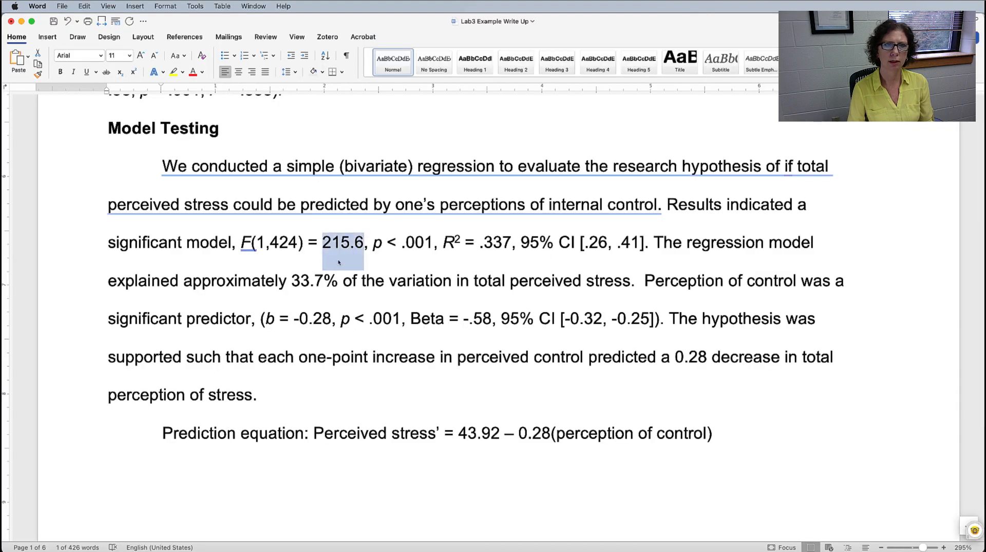
key(super+Tab)
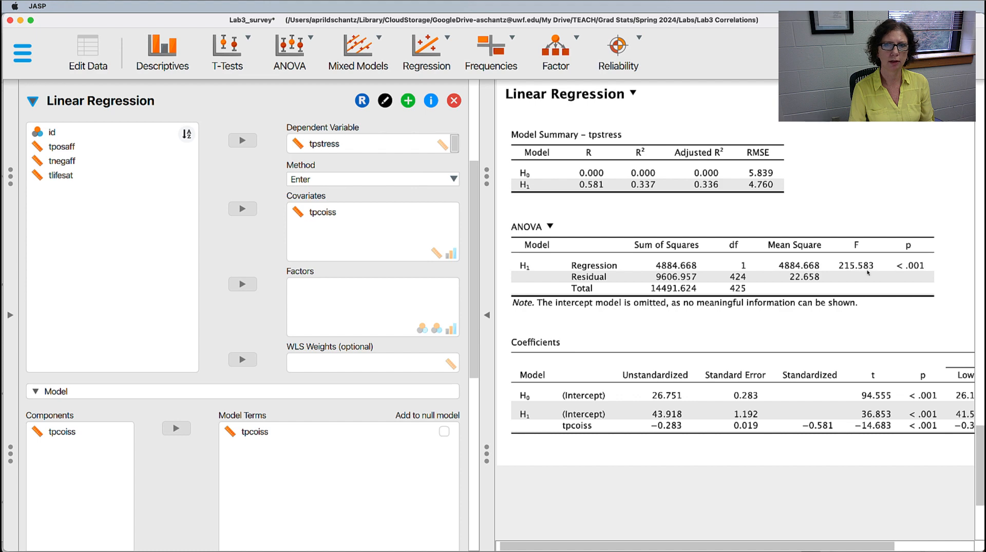
key(super+Tab)
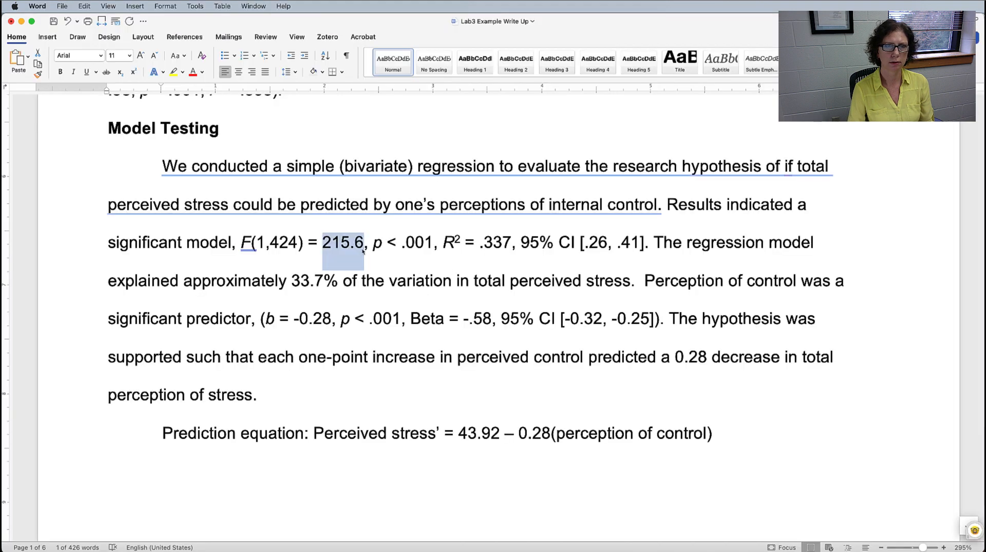
click(363, 252)
key(BackSpace)
text(5)
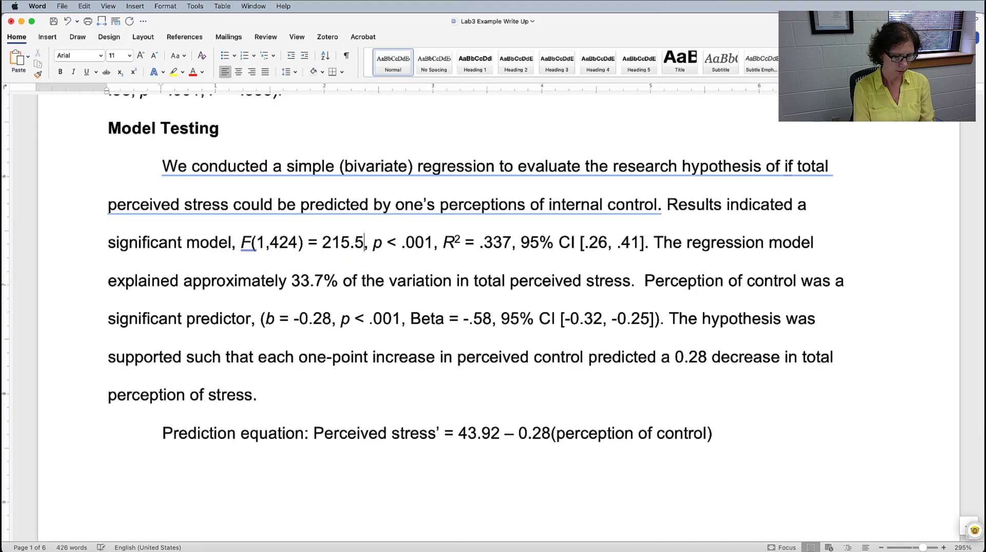
text(8)
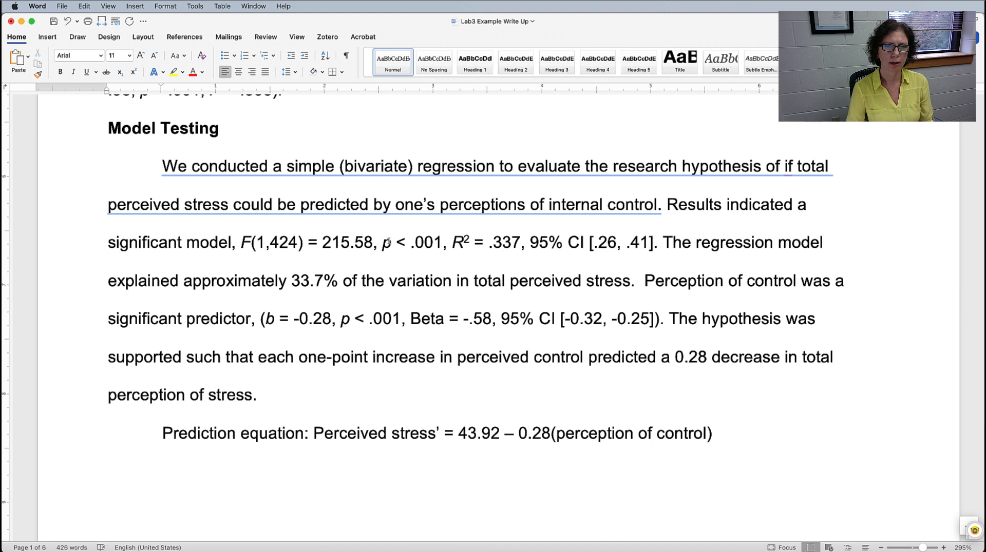
- Compare the write-up's model p value and R² with the JASP regression tables, and highlight the R² 95% CI in Word
drag(381, 243, 441, 243)
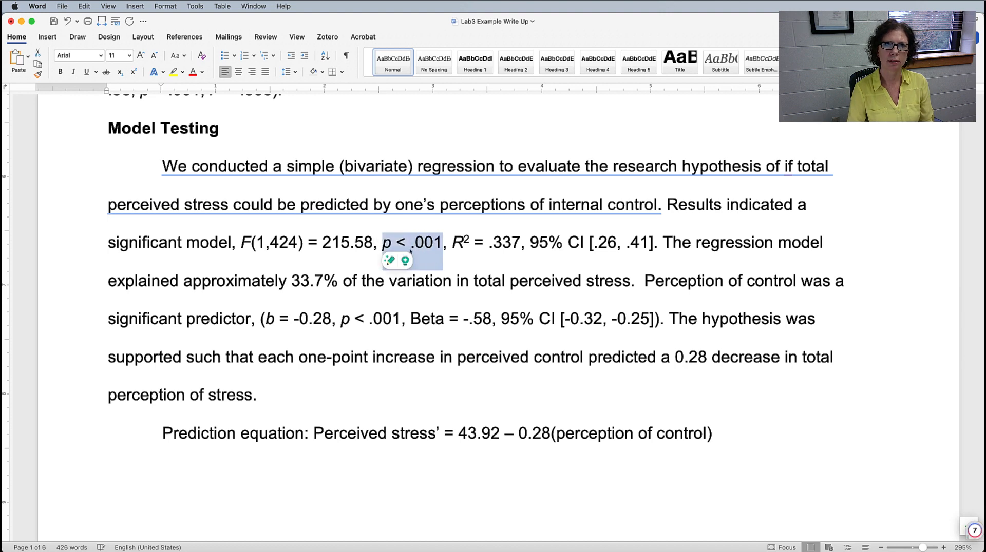
key(super+Tab)
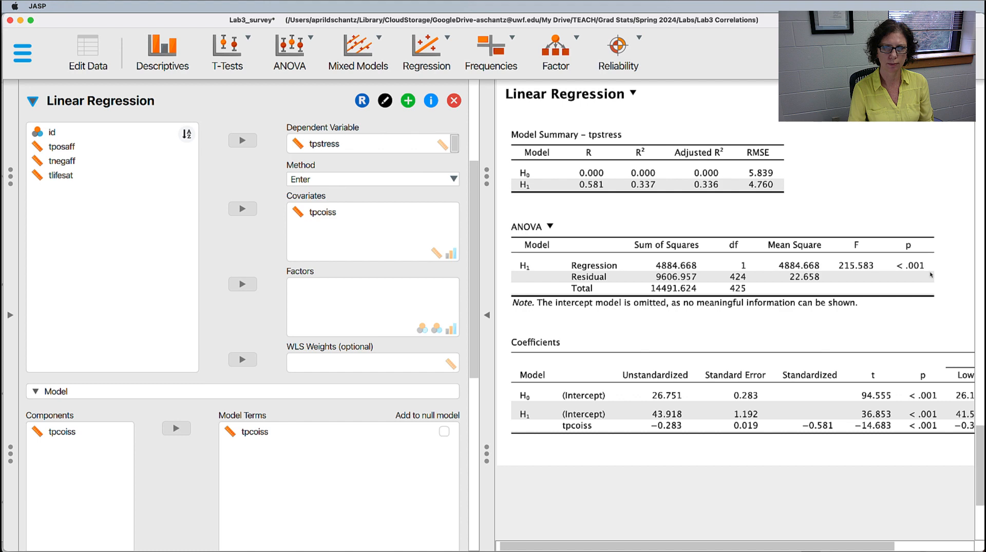
key(super+Tab)
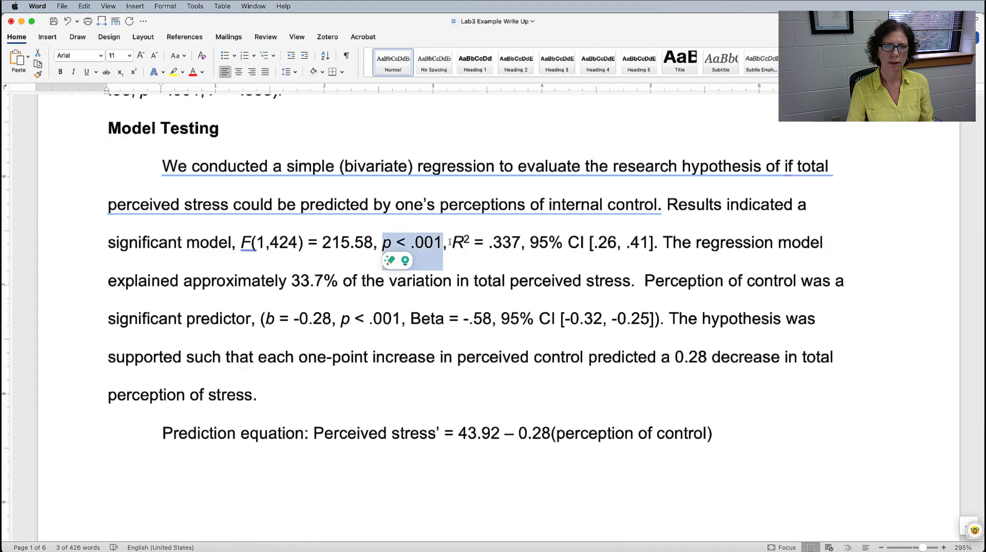
drag(453, 241, 519, 244)
key(super+Tab)
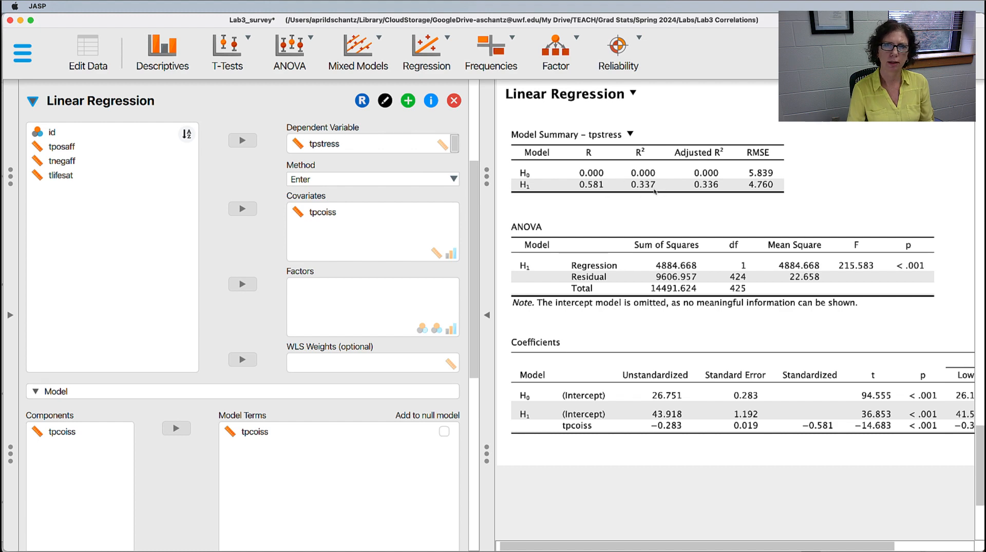
key(super+Tab)
drag(530, 242, 654, 242)
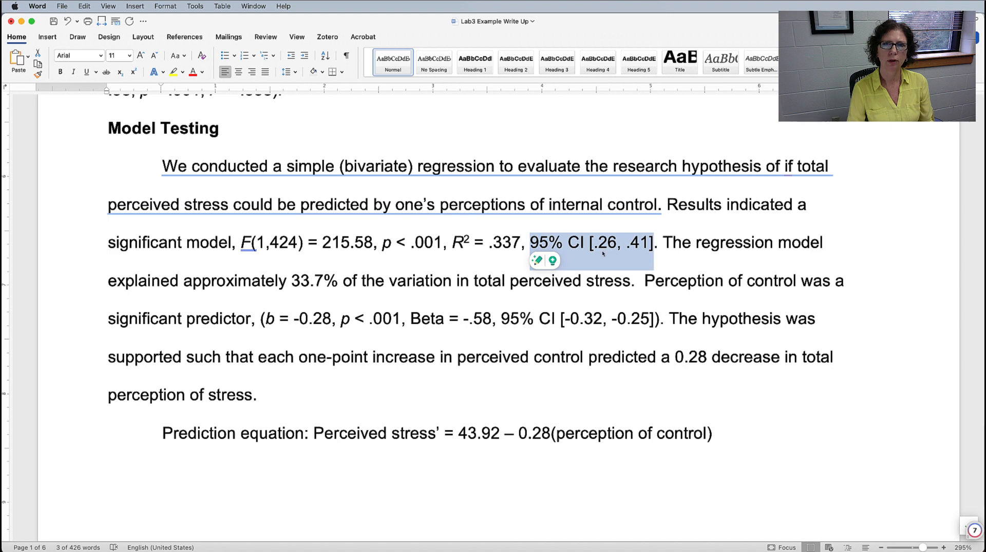
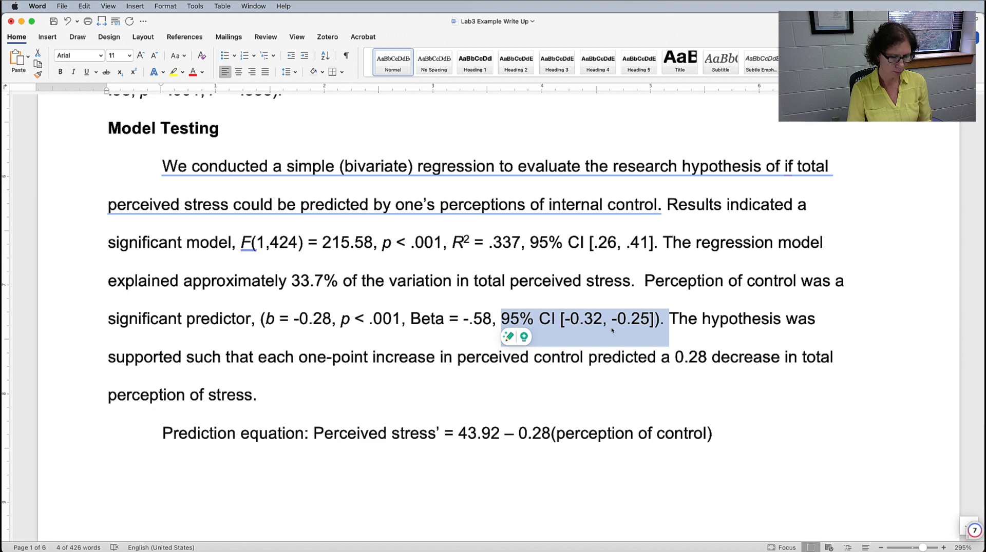
- Switch to JASP to check the tpcoiss coefficient's 95% CI and the confidence interval option in the regression statistics, then return to Word
key(super+Tab)
scroll(885, 380, right, 5)
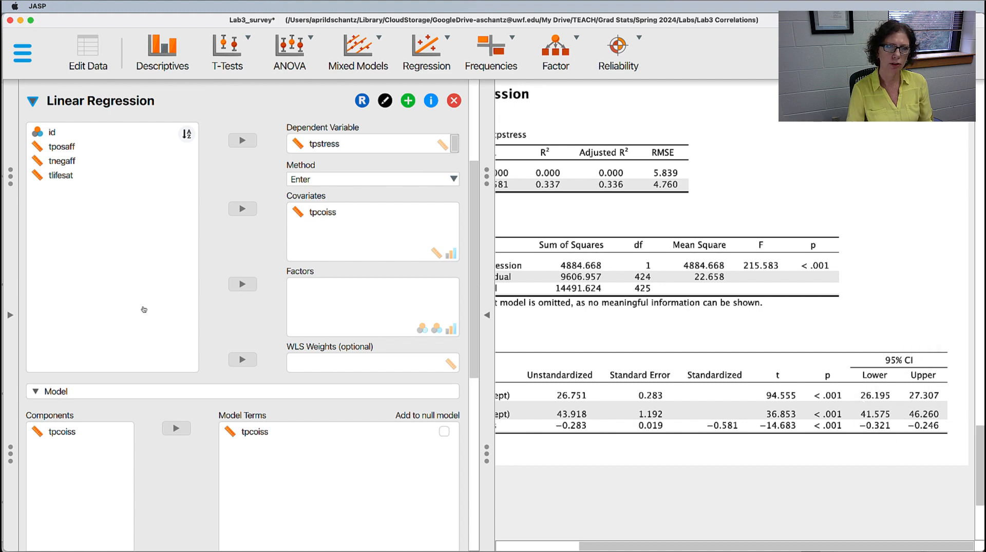
scroll(144, 309, up, 5)
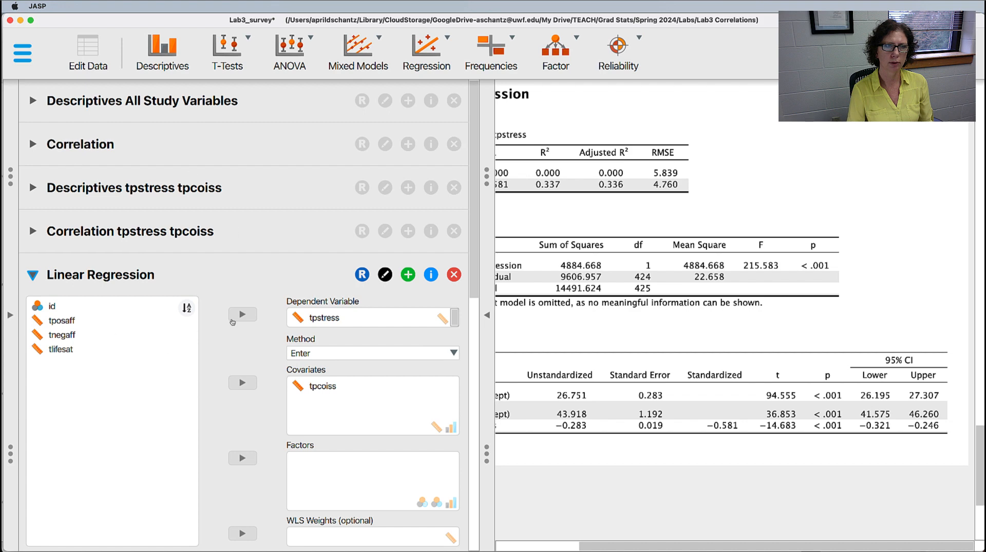
scroll(207, 366, down, 15)
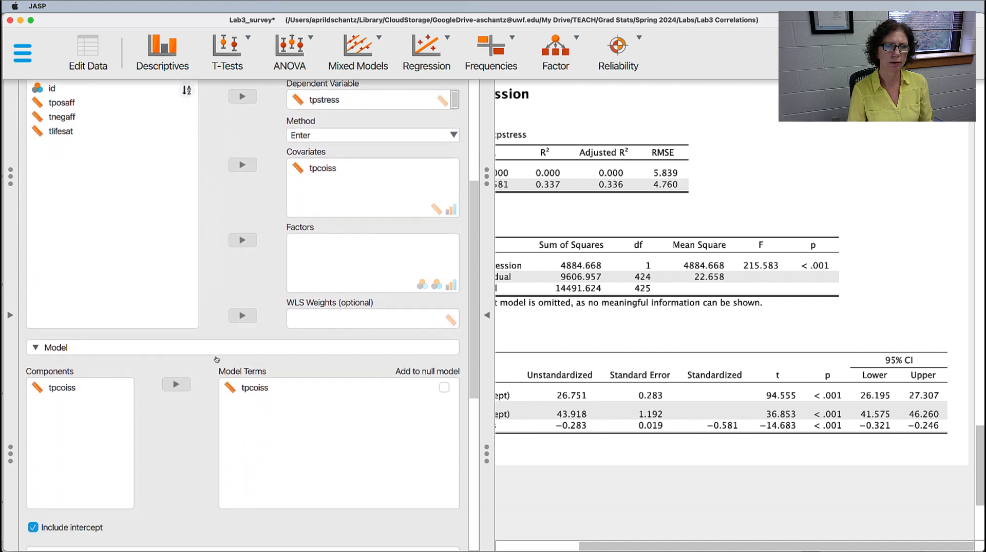
scroll(216, 359, down, 4)
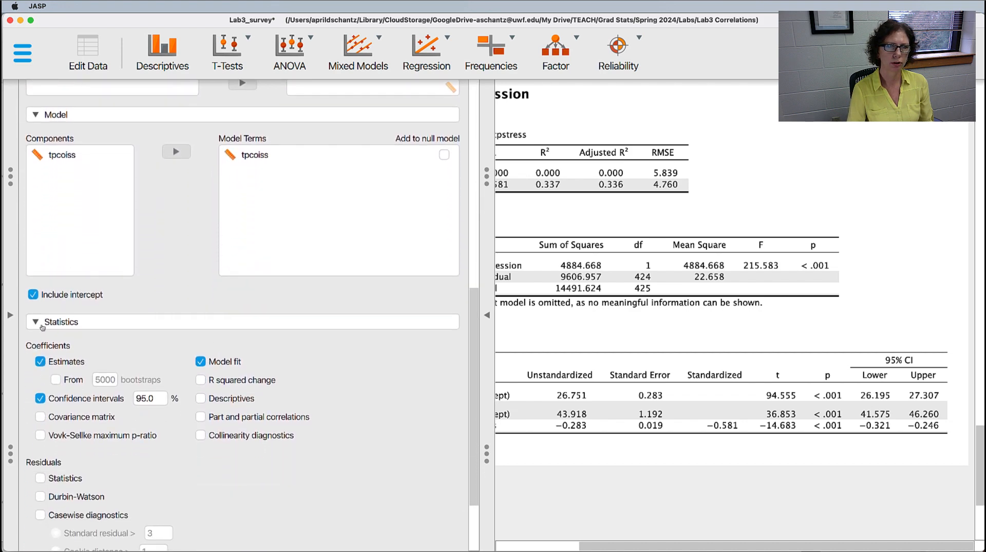
scroll(106, 326, down, 1)
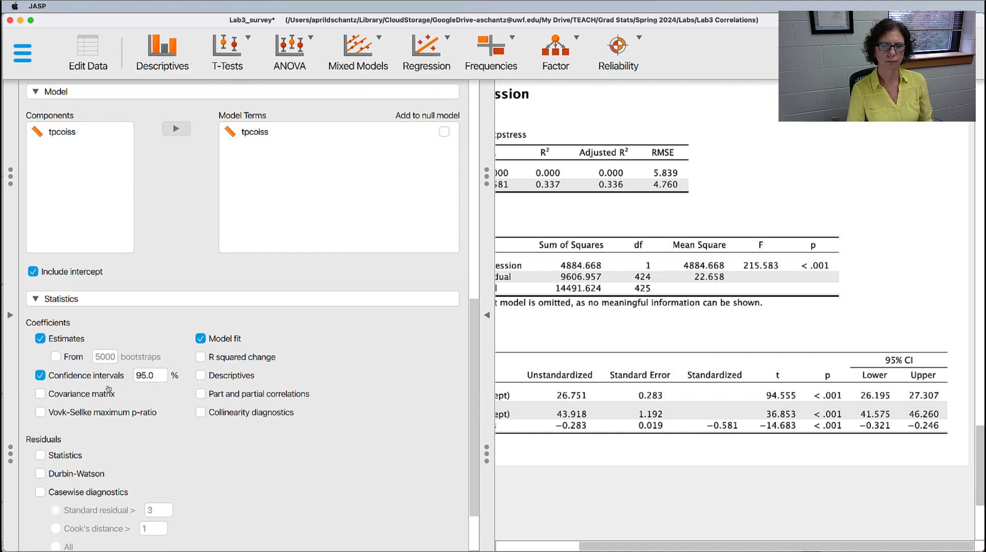
key(super+Tab)
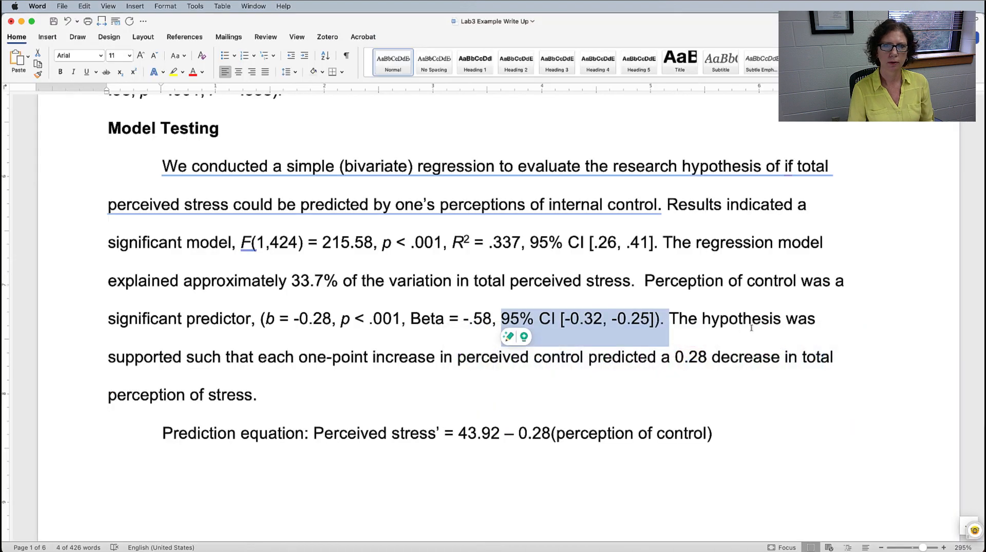
- Review the hypothesis-support sentence, highlighting the one-point increase, perceived control and 0.28 decrease phrases
click(698, 318)
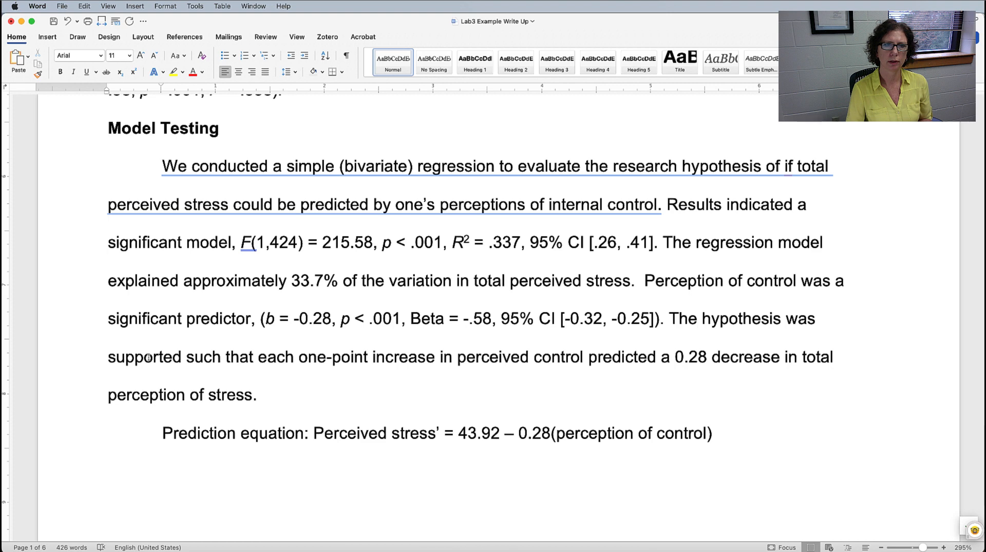
drag(148, 358, 394, 356)
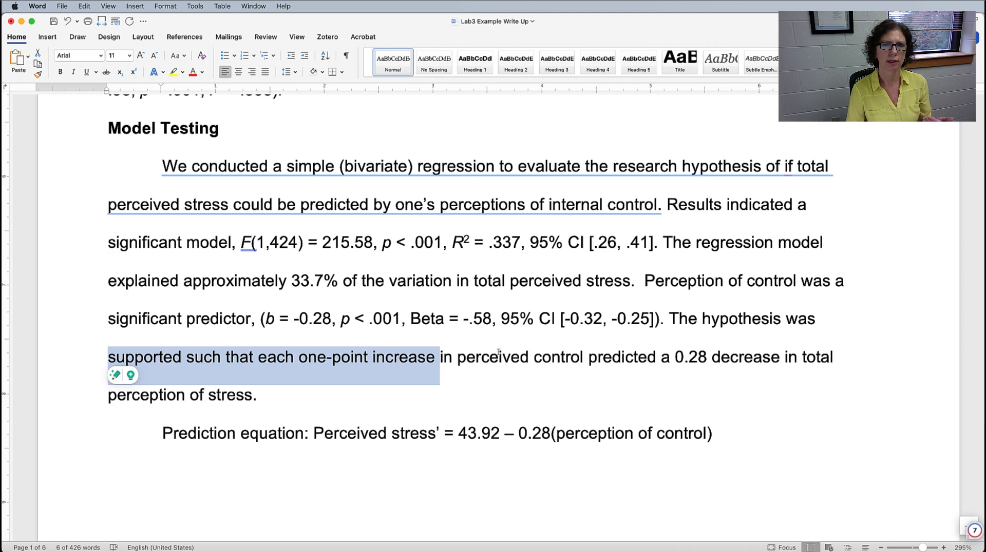
drag(467, 357, 559, 357)
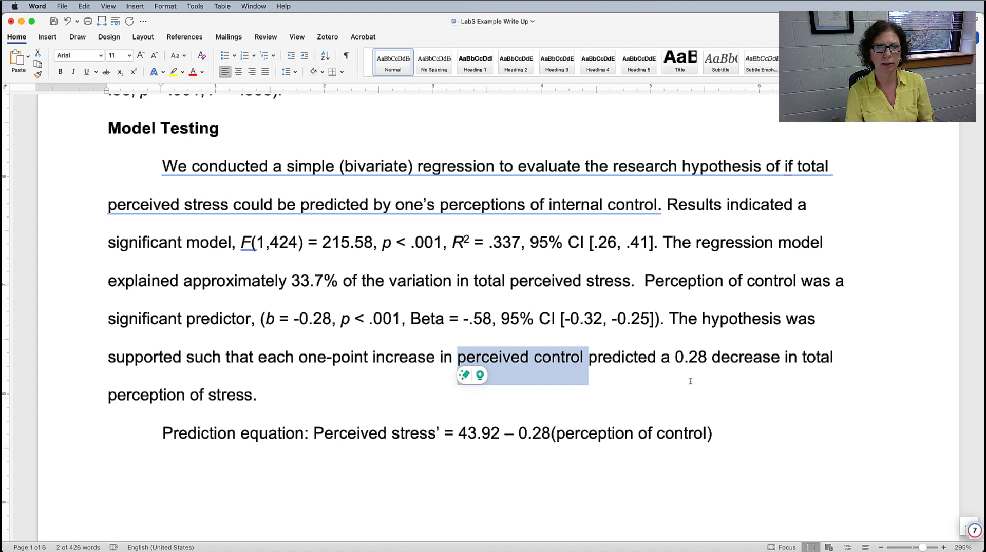
drag(674, 359, 717, 358)
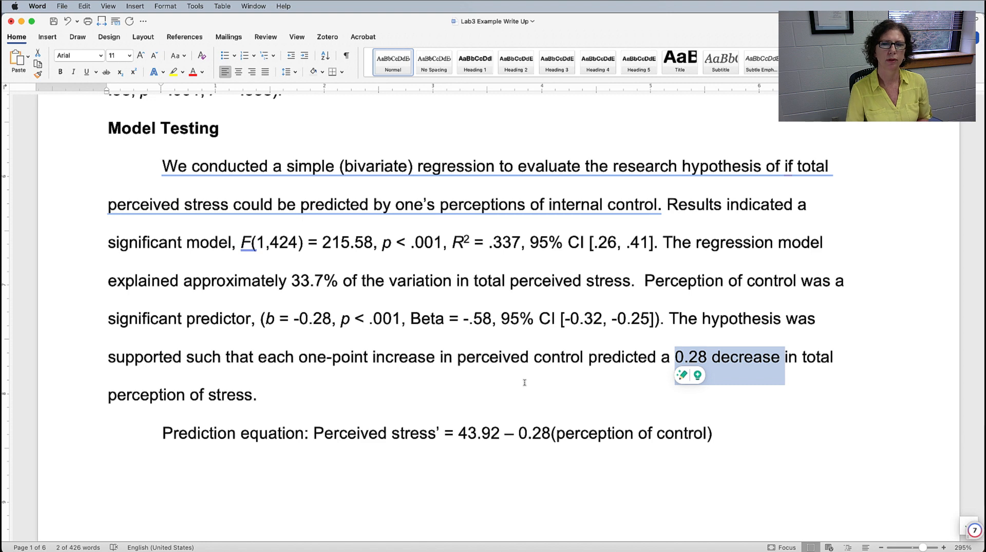
- Review the prediction equation line, highlighting its label, the Perceived stress' term and the 43.92 intercept
scroll(524, 384, down, 2)
drag(171, 379, 304, 379)
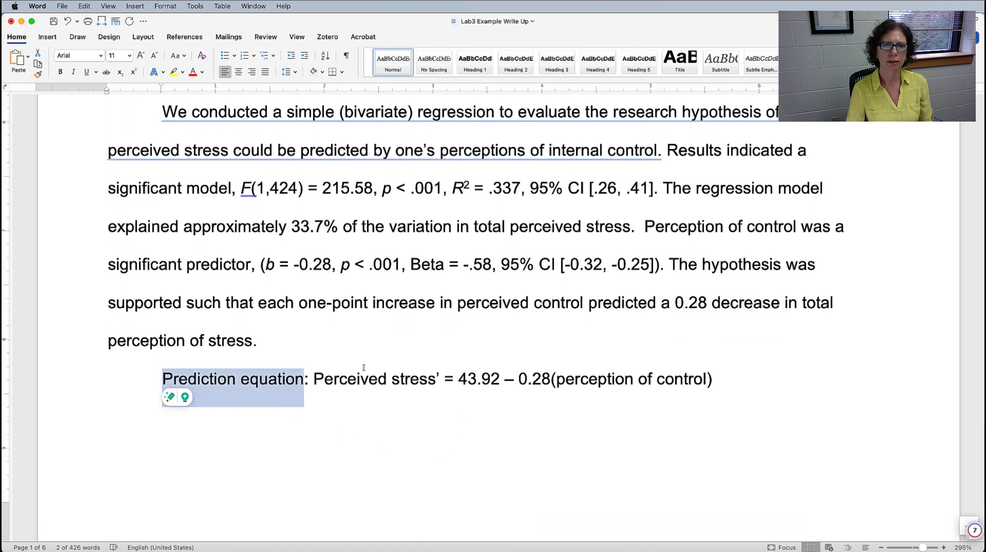
drag(315, 379, 417, 379)
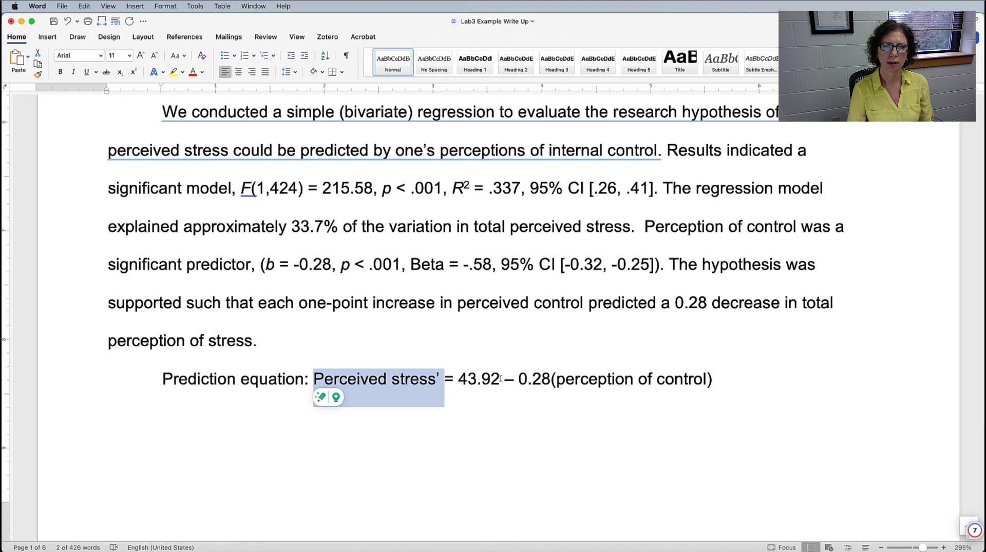
drag(499, 379, 459, 380)
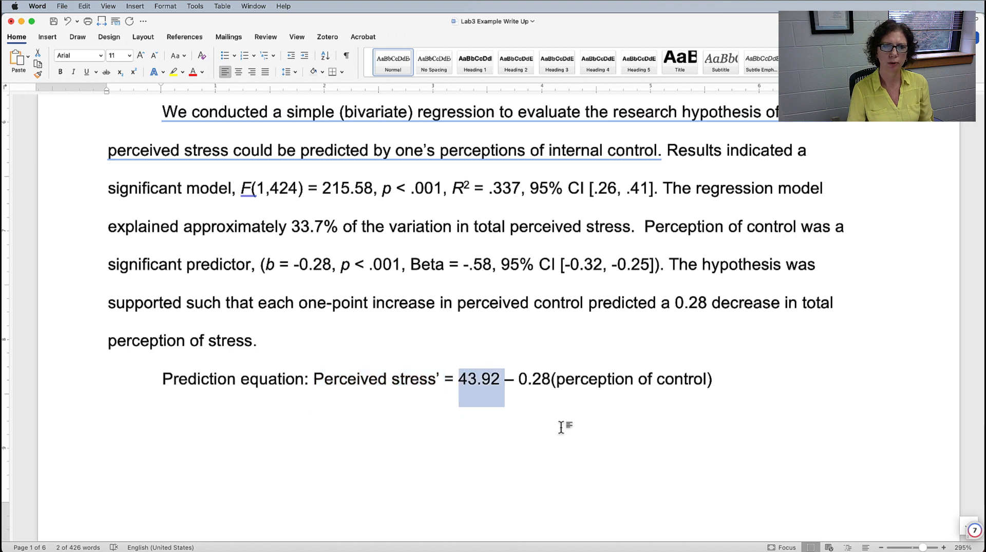
- Switch to JASP and hide the regression input form to check the intercept and tpcoiss slope in the full Coefficients table
key(super+Tab)
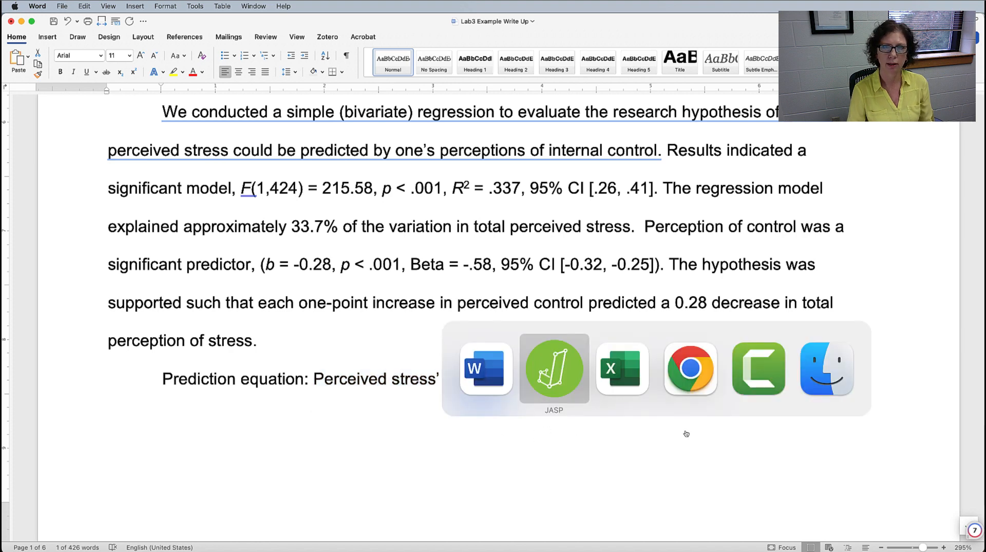
click(686, 435)
scroll(631, 434, left, 1)
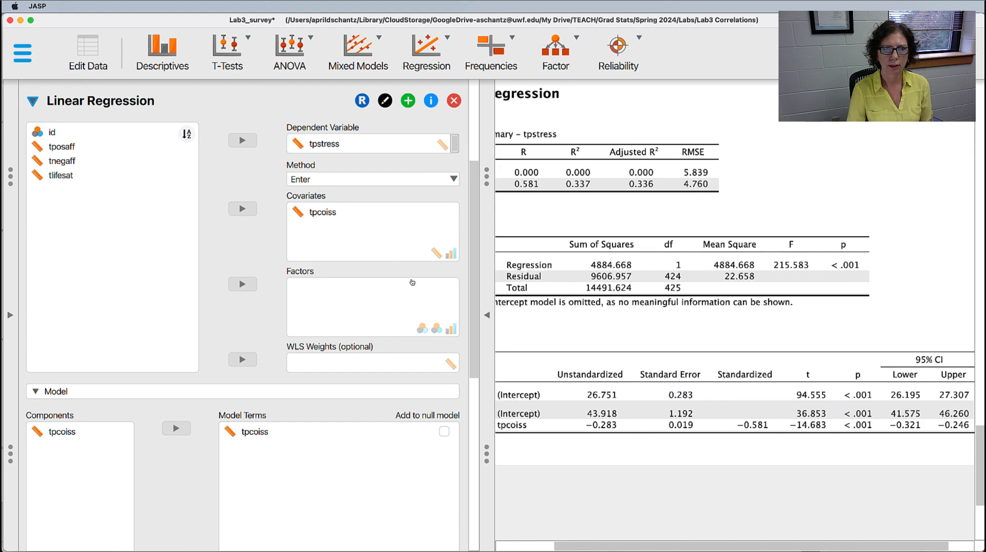
click(487, 312)
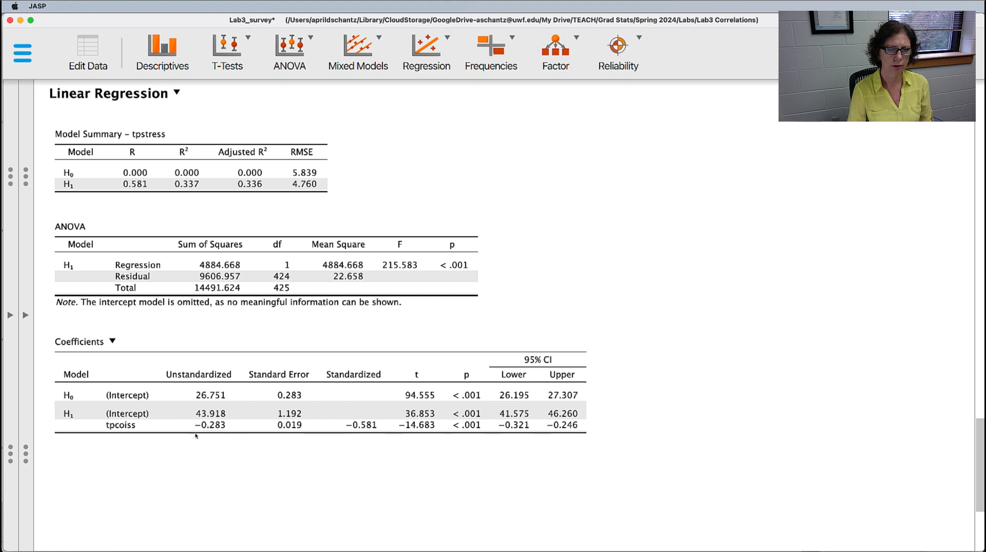
- Return to Word and review the full prediction equation, highlighting its perception of control term
key(super+Tab)
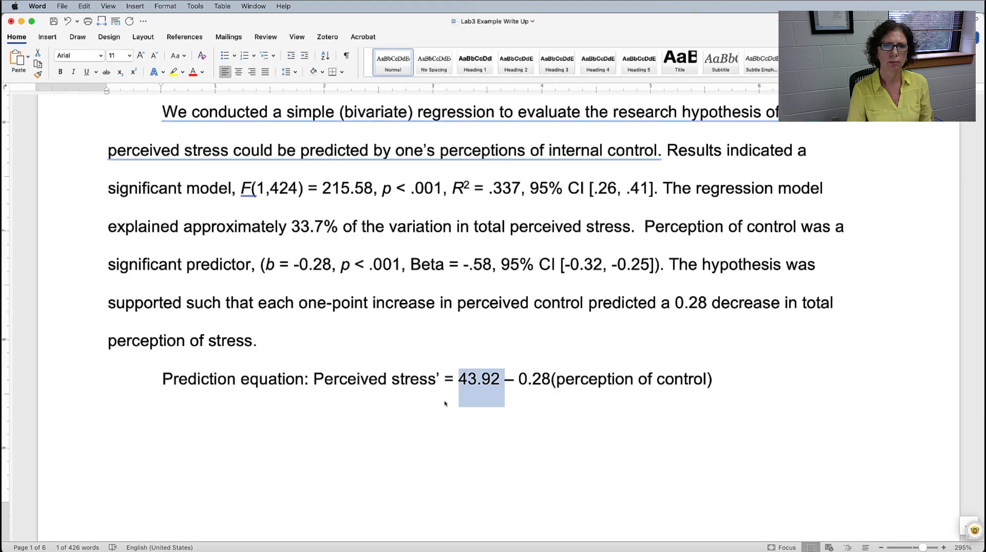
drag(314, 380, 714, 374)
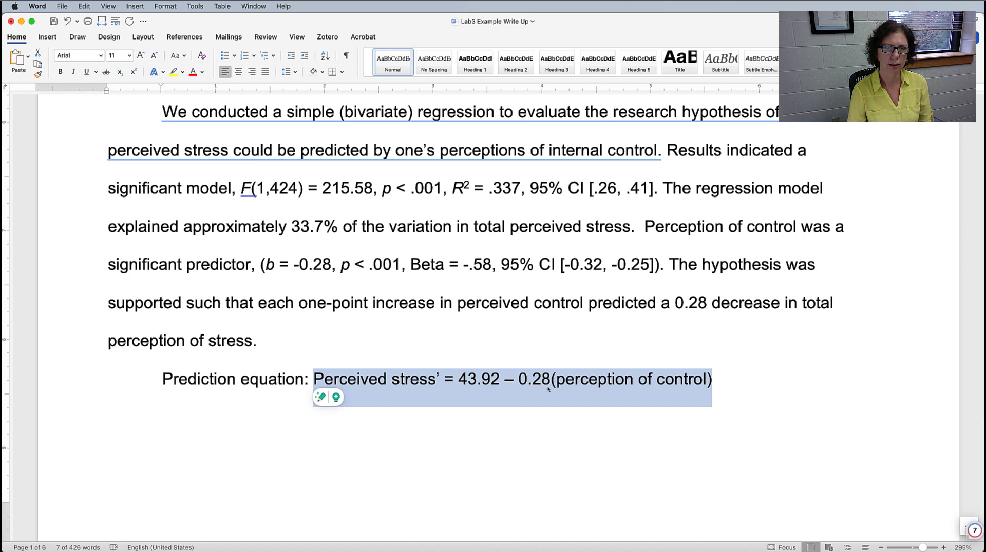
click(574, 382)
drag(574, 382, 673, 380)
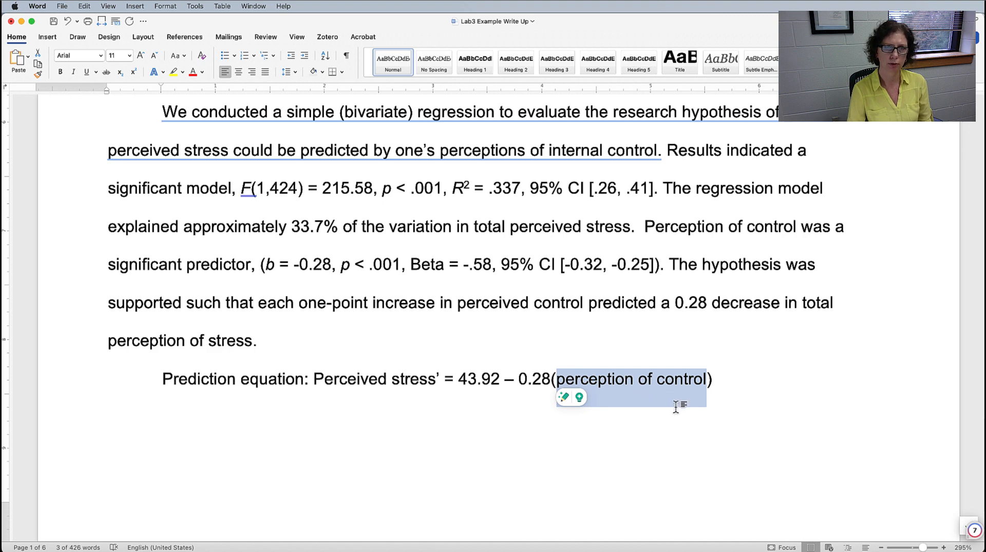
click(790, 406)
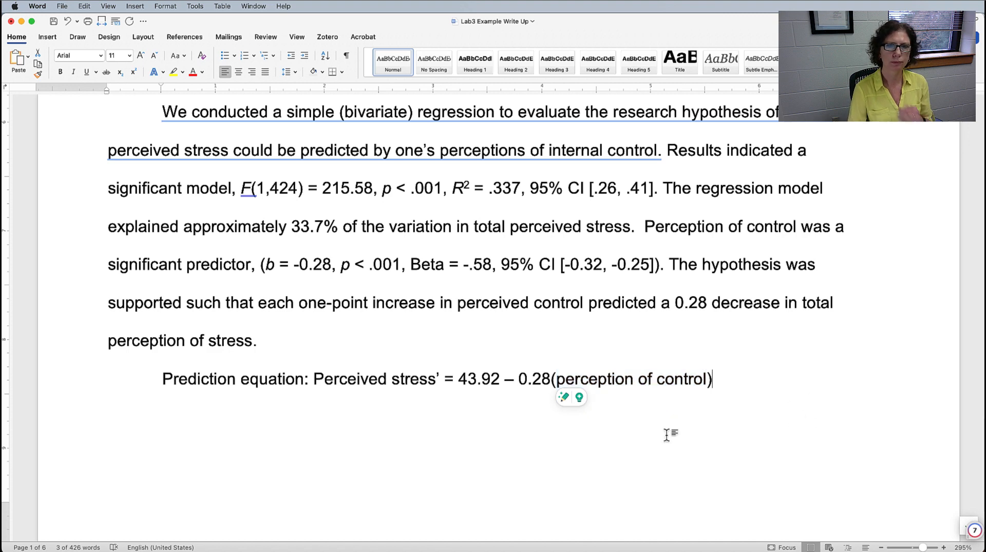
- Examine Table 1 in the Appendix, with the means, standard deviations and correlations between study variables
scroll(785, 390, down, 2)
scroll(790, 382, down, 10)
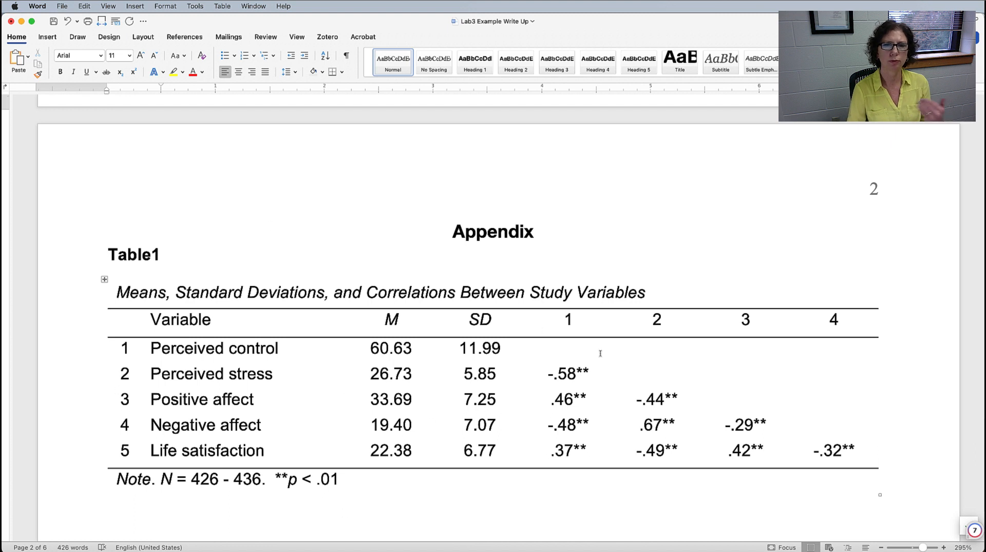
scroll(597, 354, down, 3)
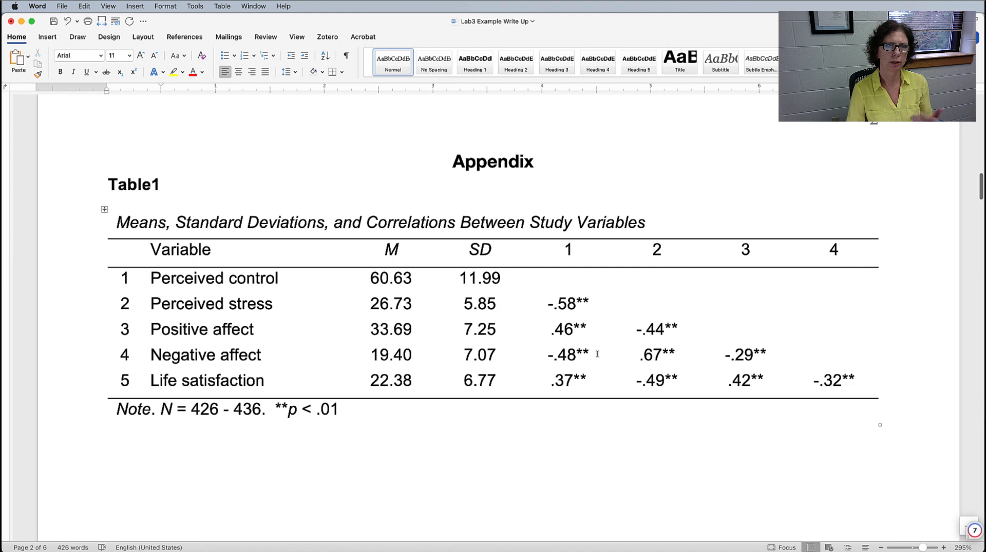
scroll(597, 353, down, 10)
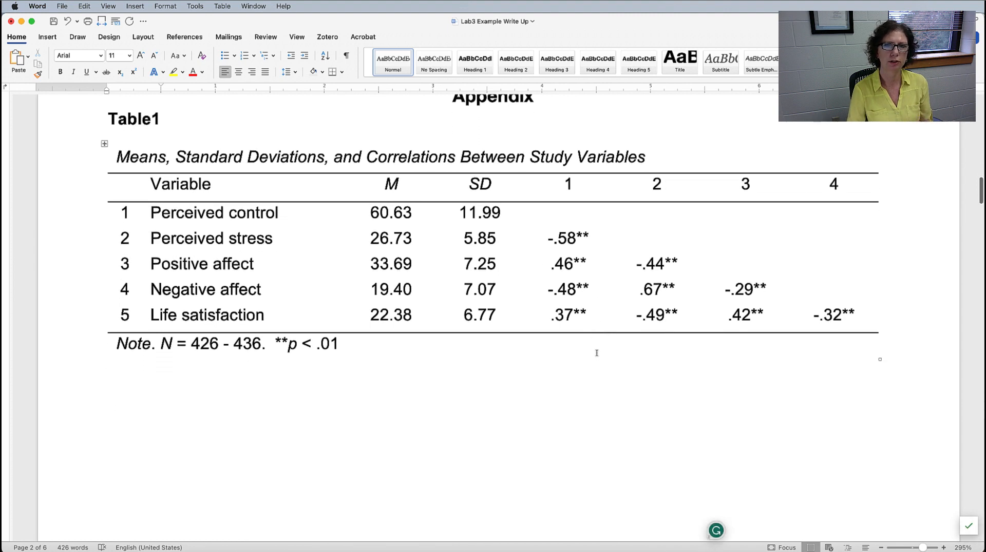
- Review the appendix histograms and scatter plot in Figures 1 to 3, then return to the start of the Results section
scroll(597, 353, down, 10)
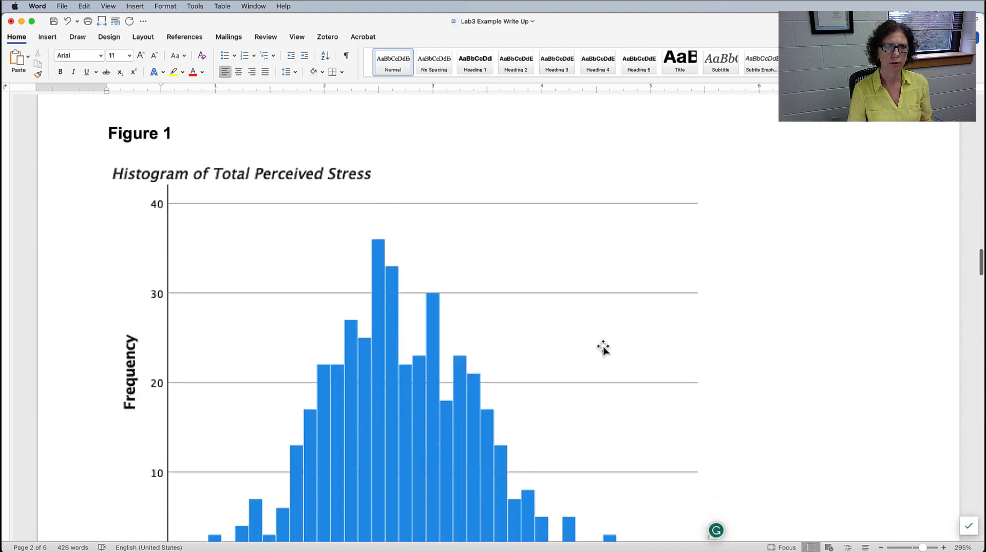
scroll(664, 217, down, 15)
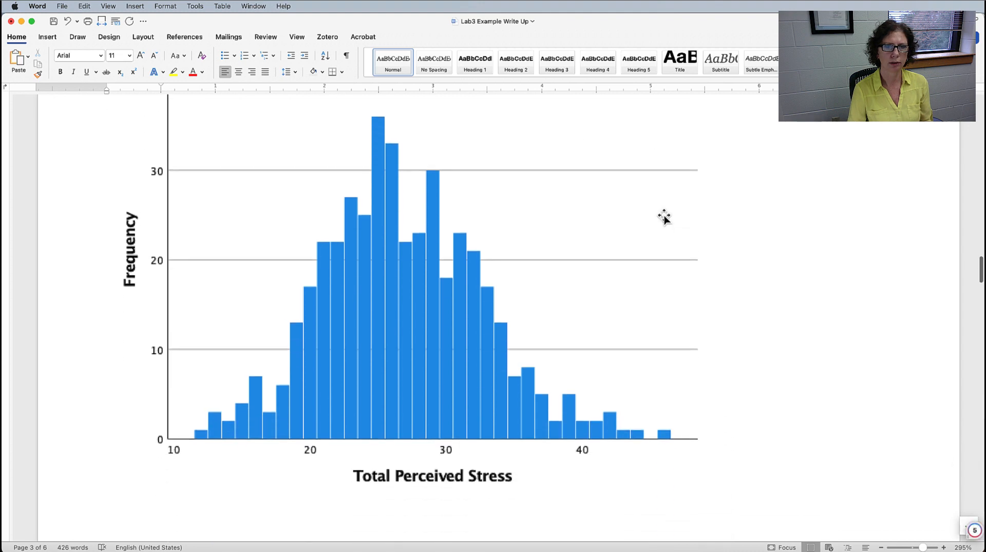
scroll(661, 217, down, 15)
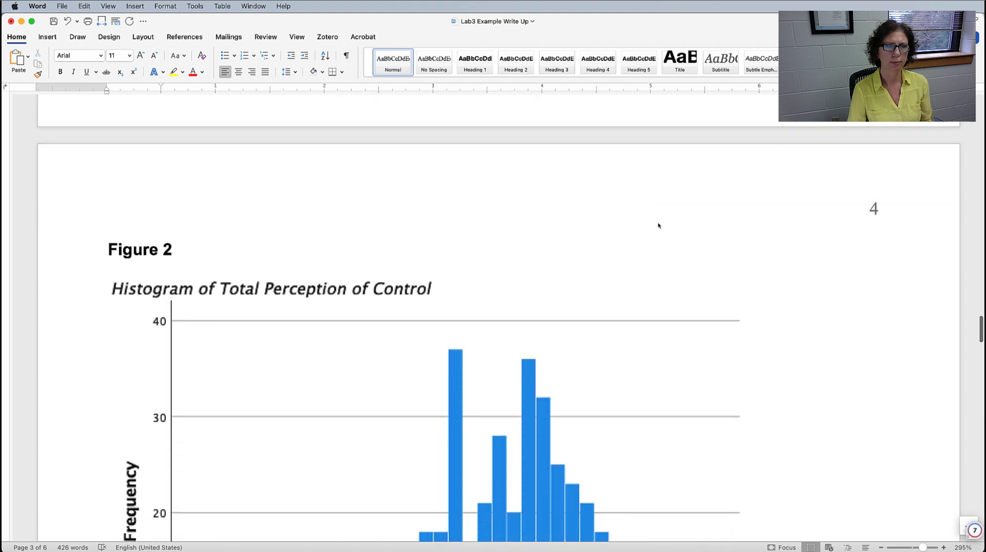
scroll(664, 217, down, 15)
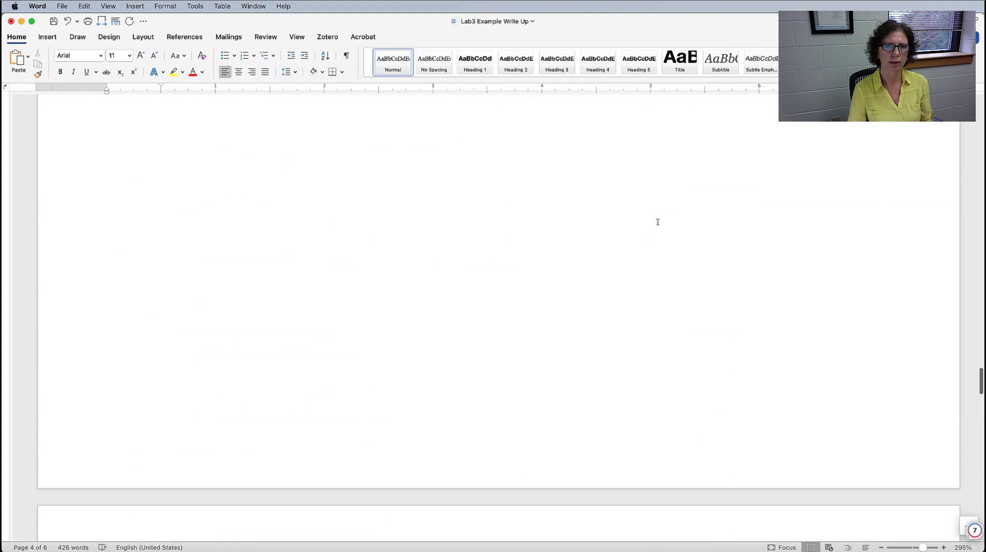
scroll(664, 217, up, 20)
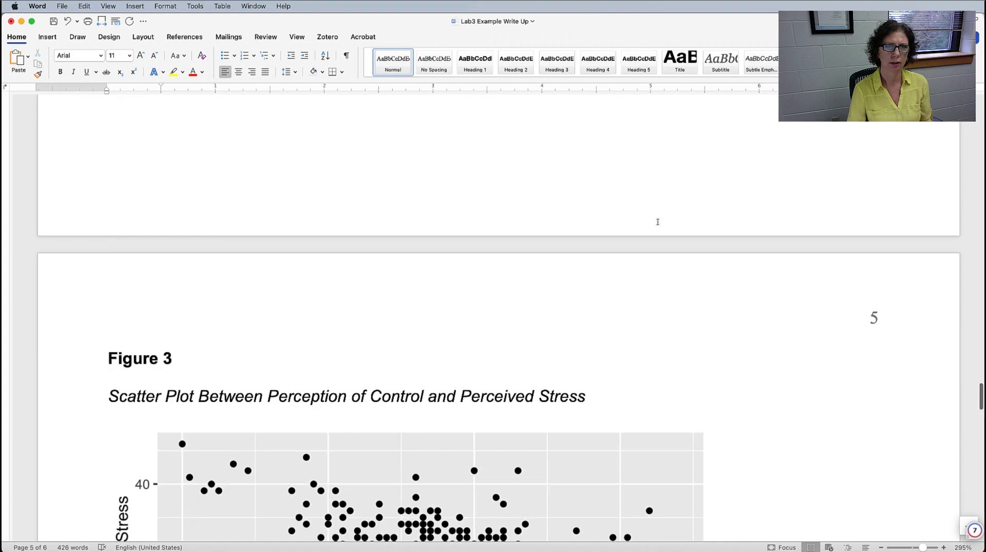
scroll(664, 217, up, 20)
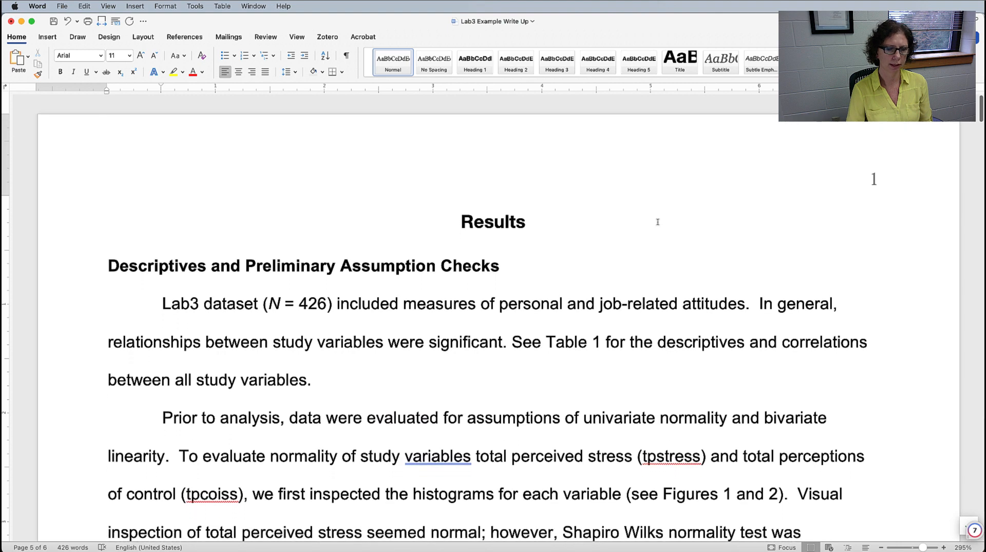
- Switch to JASP, show the Linear Regression input form again, and return to the start of the results output
key(super+Tab)
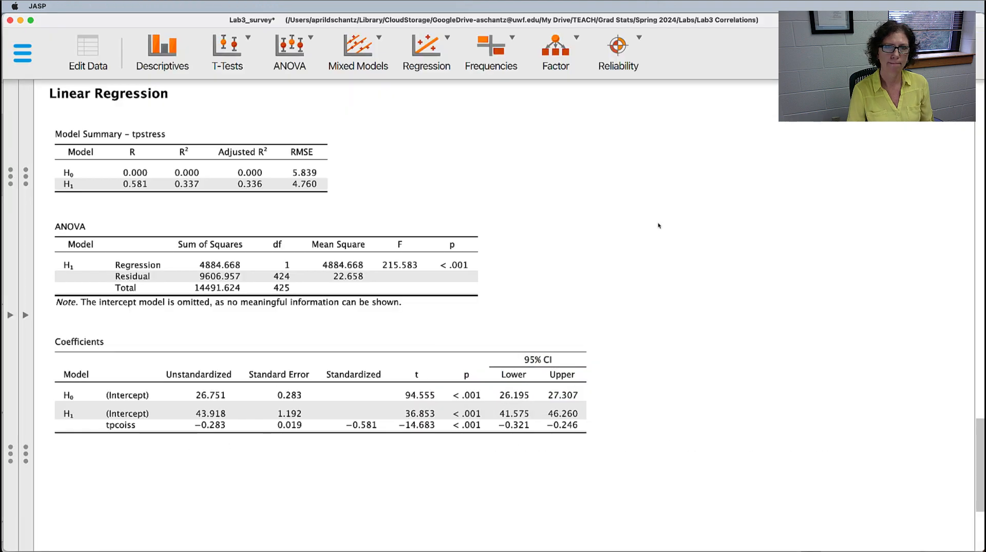
scroll(624, 342, up, 10)
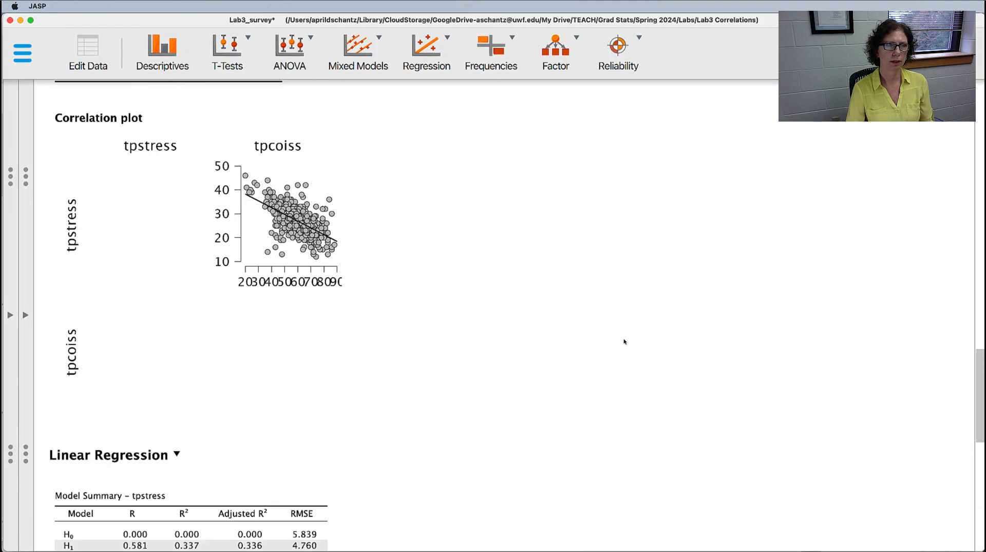
click(27, 315)
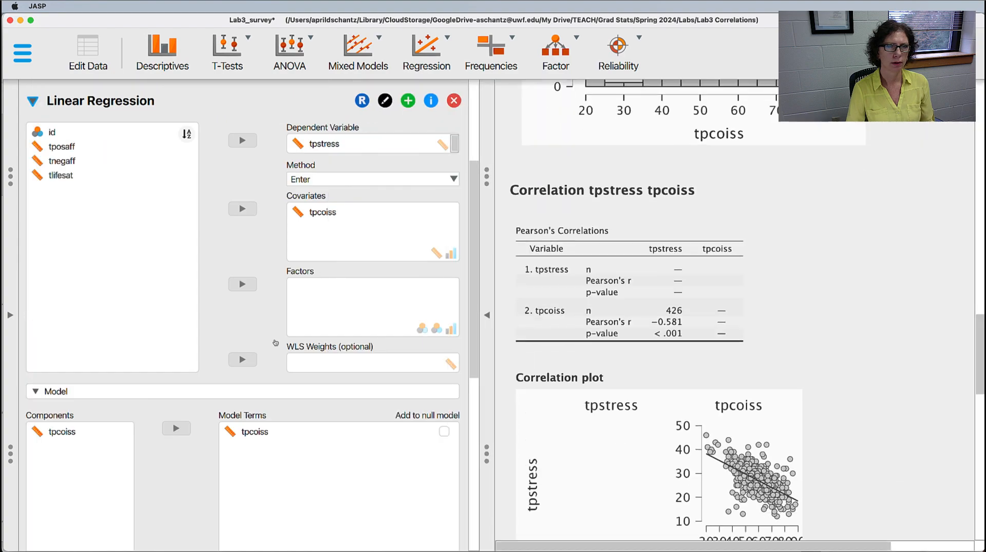
scroll(759, 355, up, 5)
scroll(759, 355, up, 10)
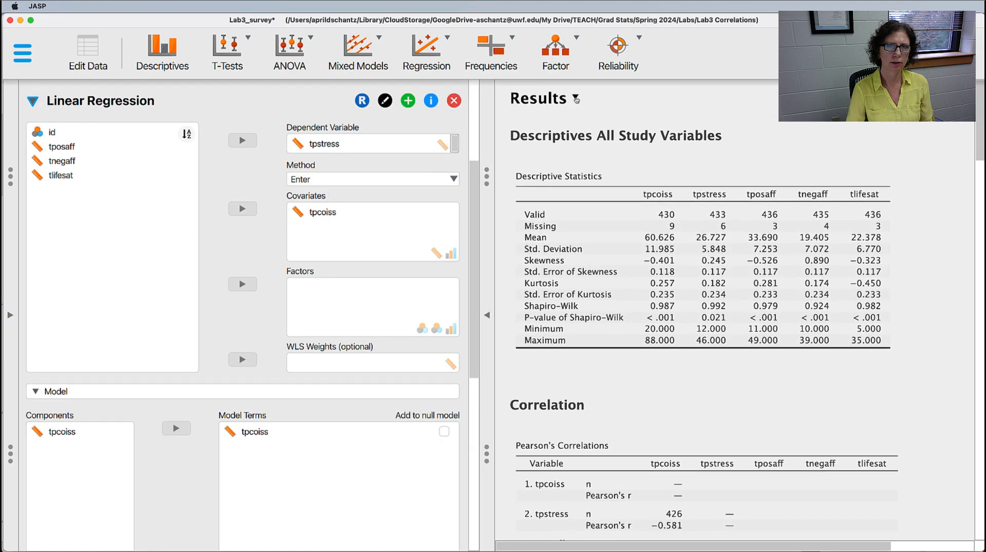
- Start exporting the results to the Lab3 Correlations folder on the computer
click(575, 97)
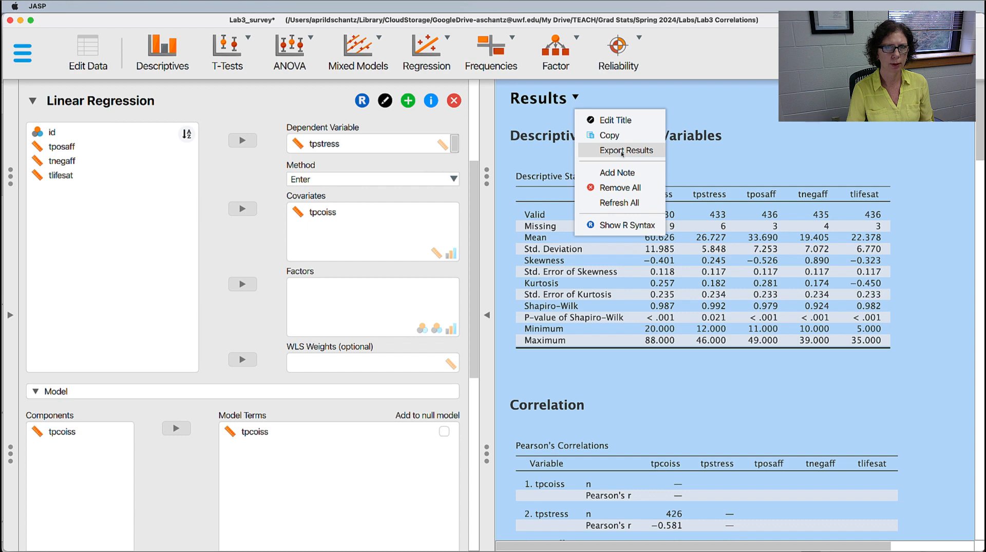
click(18, 73)
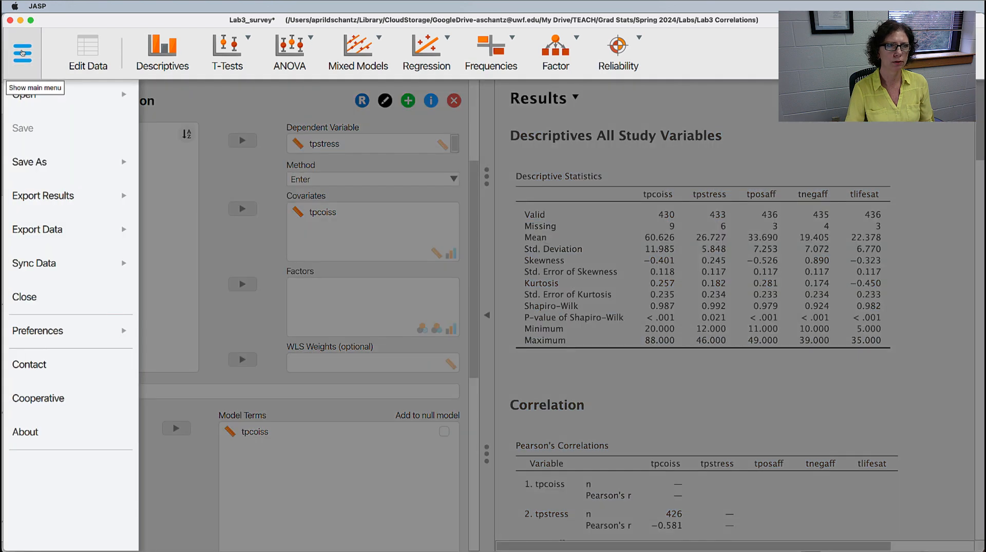
click(41, 195)
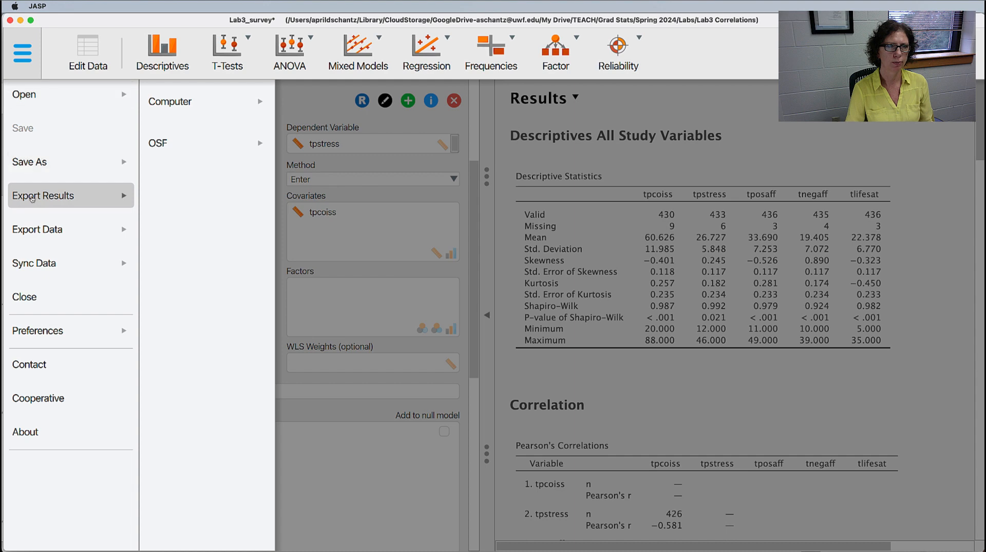
click(237, 102)
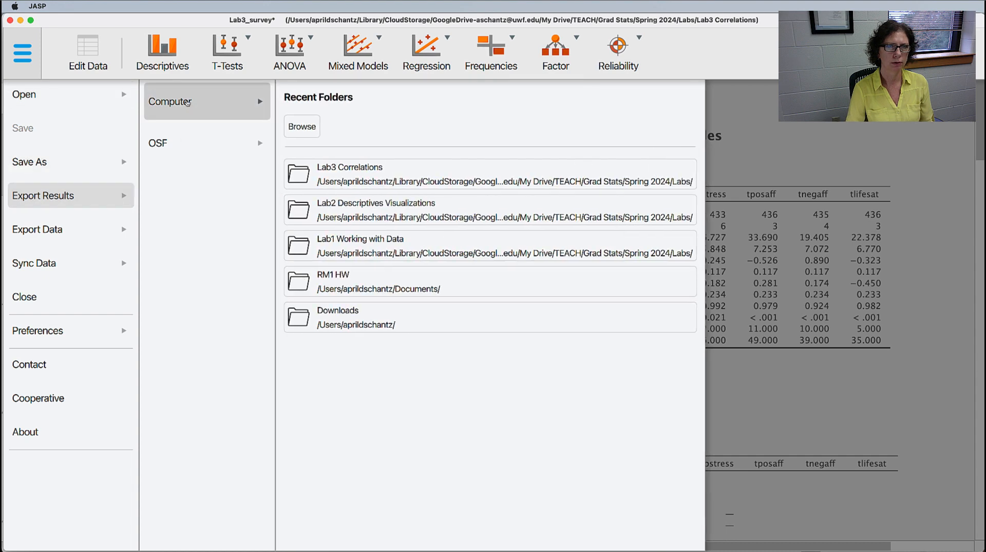
click(352, 173)
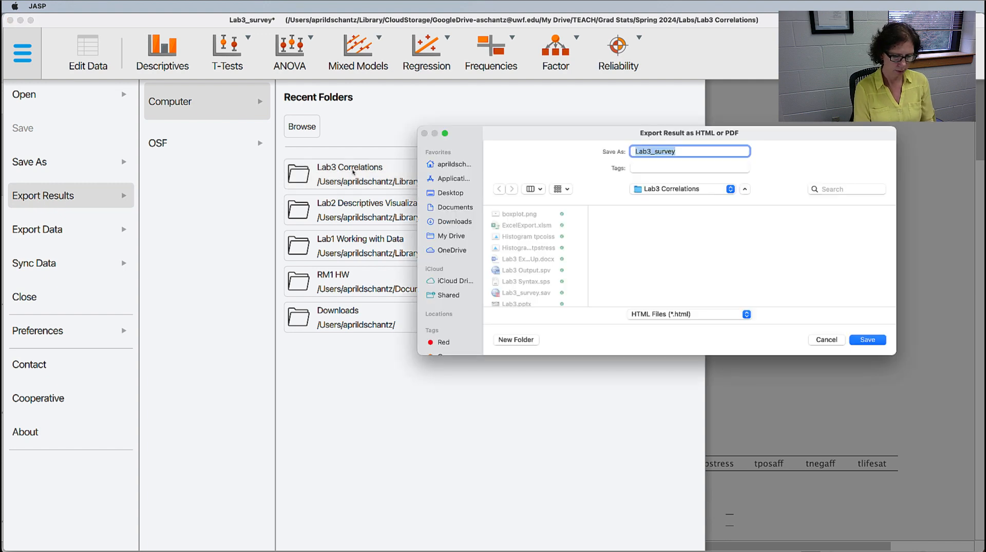
- Name the export file "Lab3_JASP Results" and save it as an HTML file
key(Right)
key(BackSpace)
key(BackSpace)
key(BackSpace)
key(BackSpace)
key(BackSpace)
key(BackSpace)
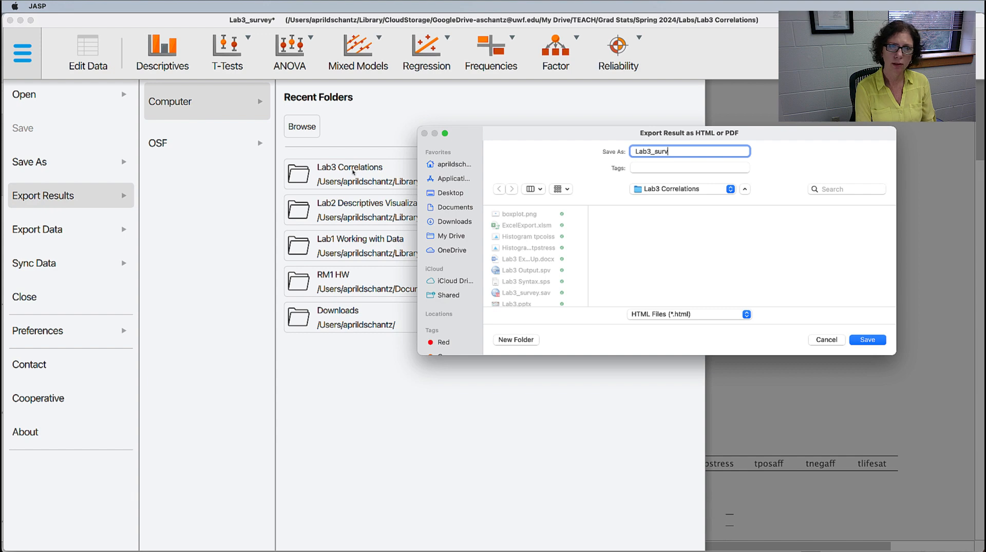
text(JA)
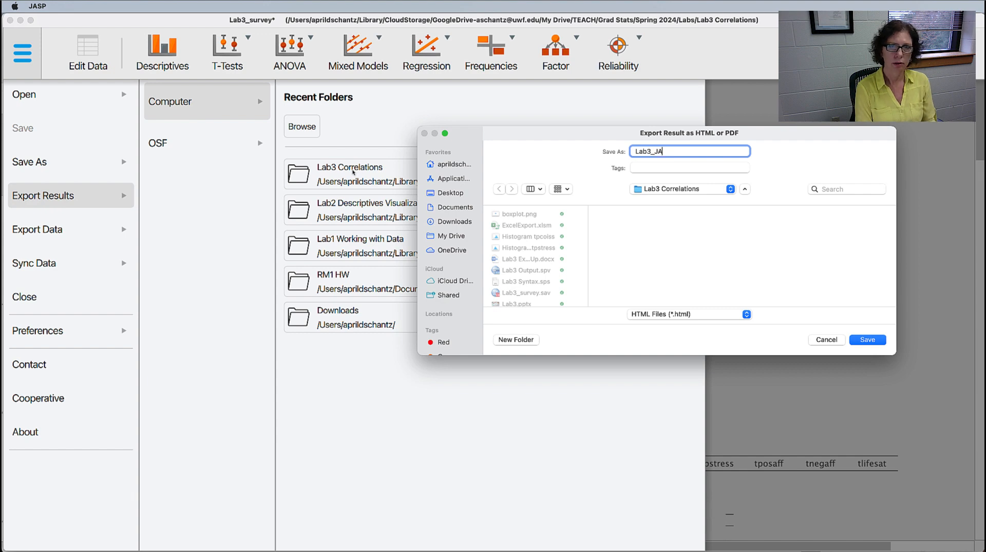
text(SP Results)
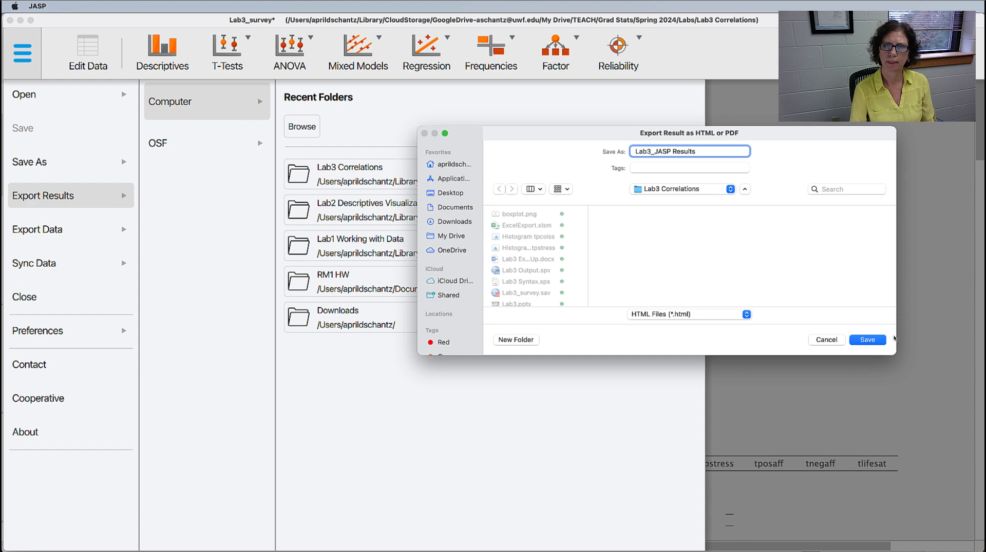
click(879, 342)
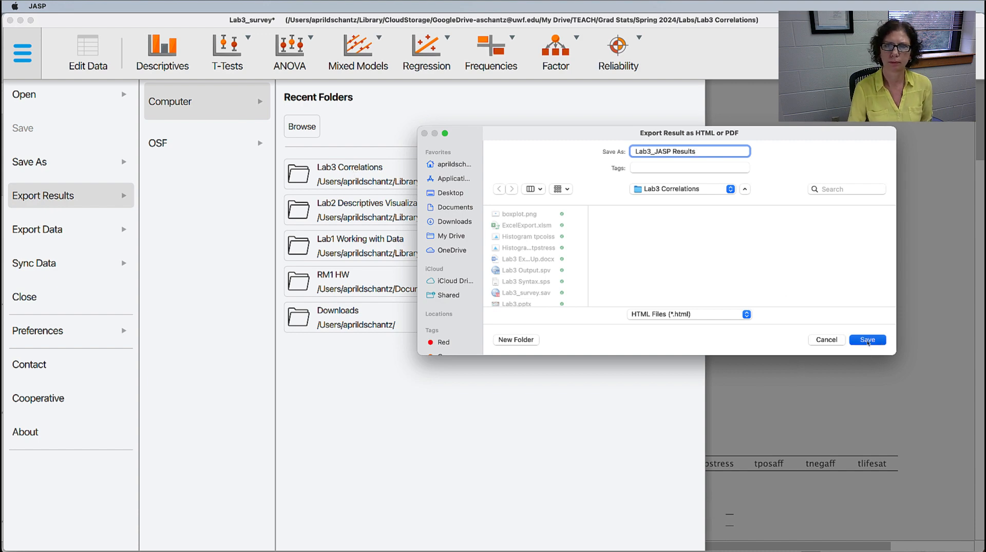
click(867, 341)
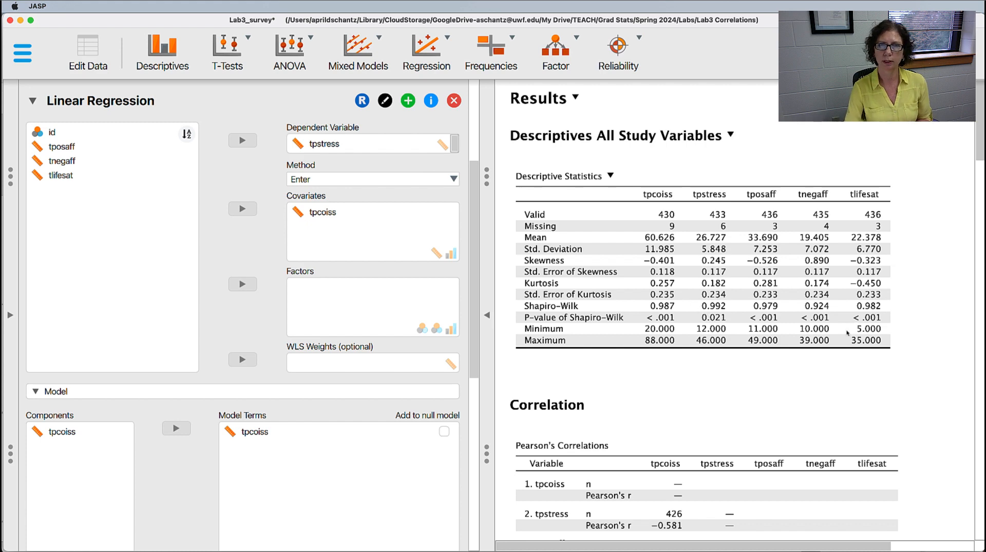
- Review the full results output, from the descriptives, correlations and distribution plots through the correlation plot to the linear regression tables
scroll(868, 306, down, 3)
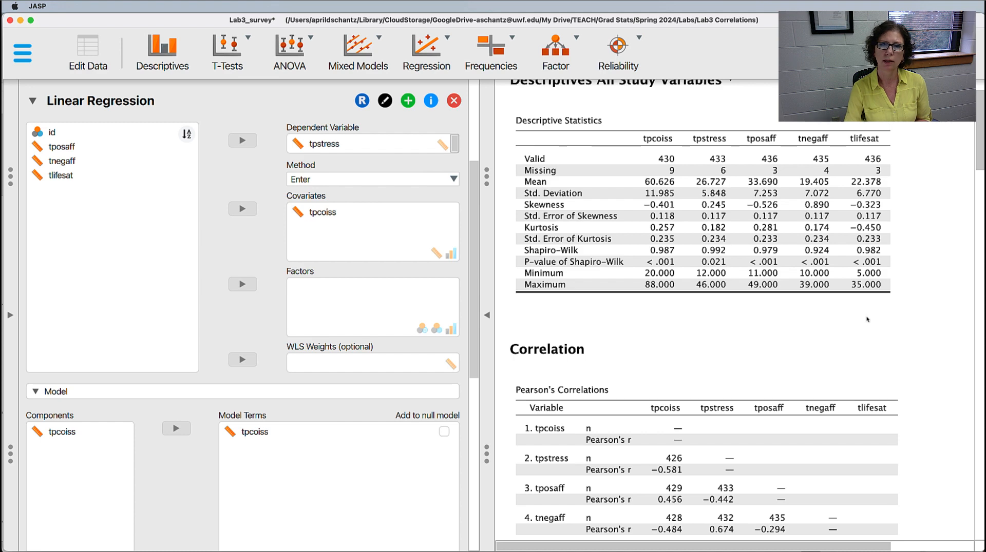
scroll(867, 320, down, 3)
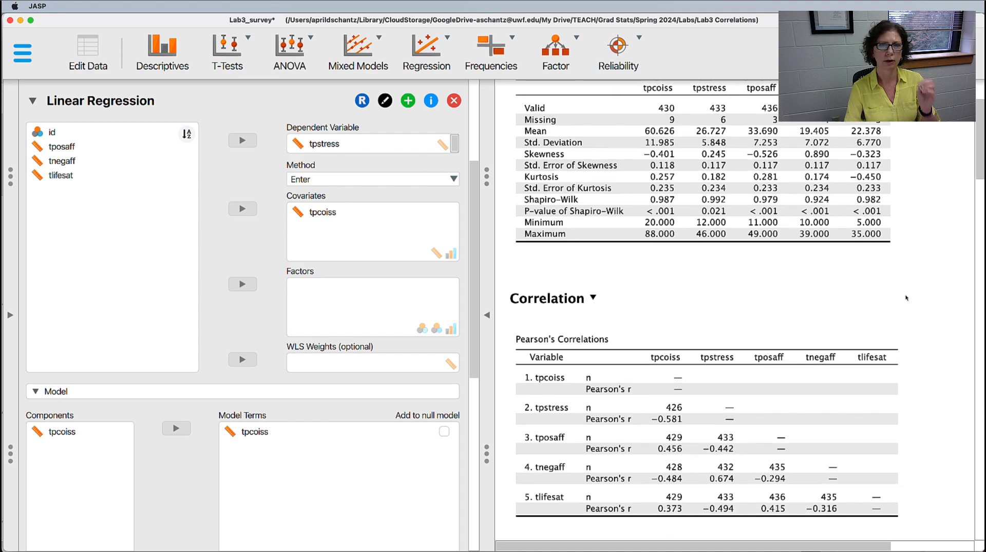
scroll(906, 298, down, 10)
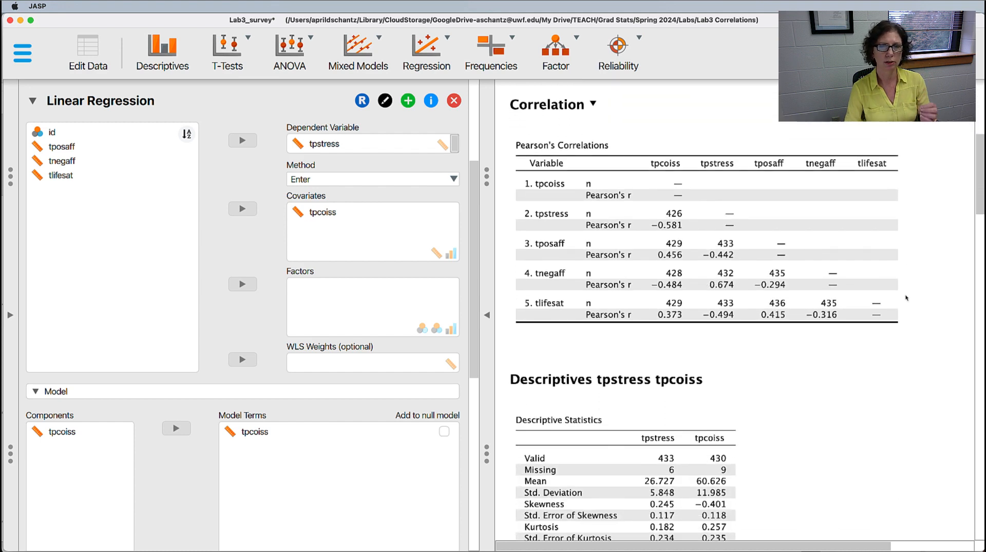
scroll(906, 298, down, 5)
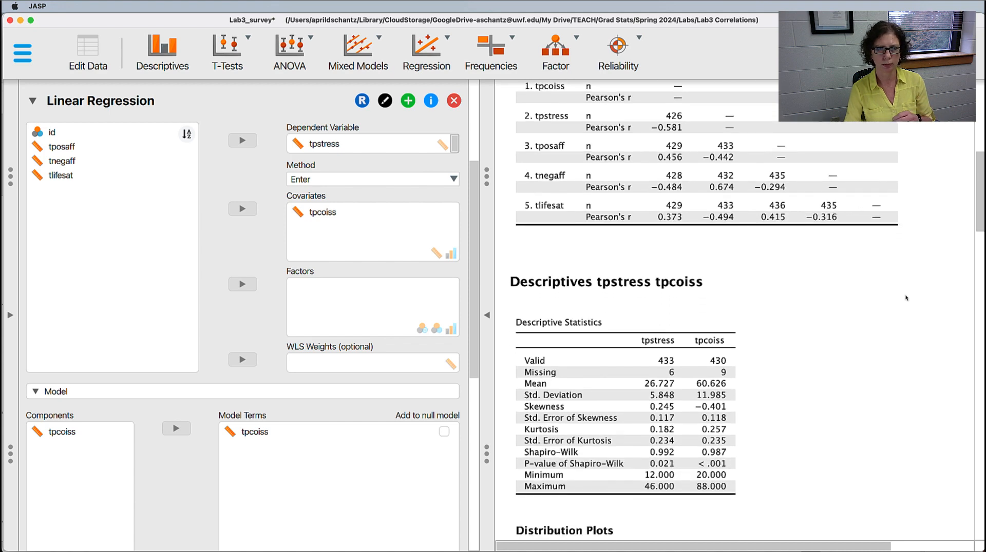
scroll(907, 297, down, 6)
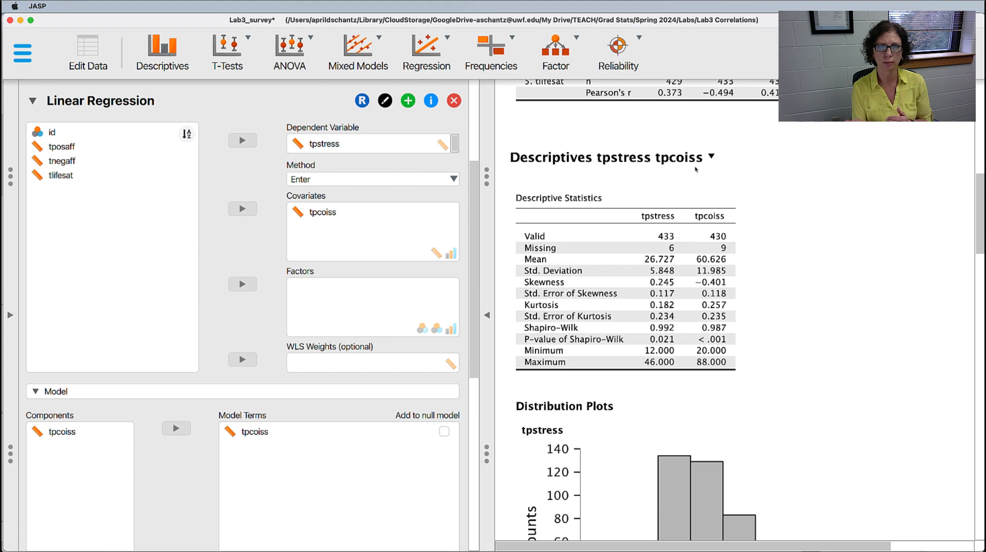
scroll(807, 262, down, 15)
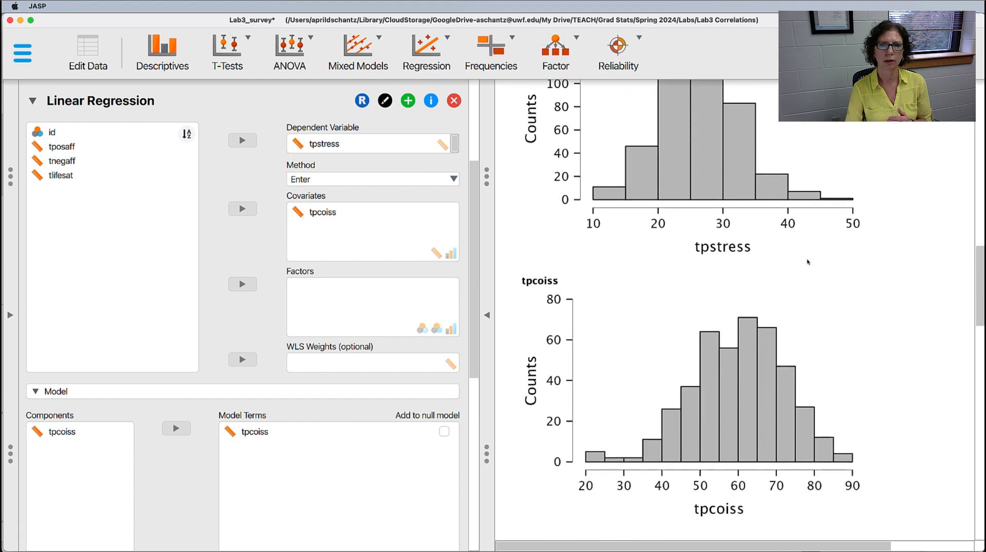
scroll(807, 262, down, 10)
scroll(809, 261, up, 5)
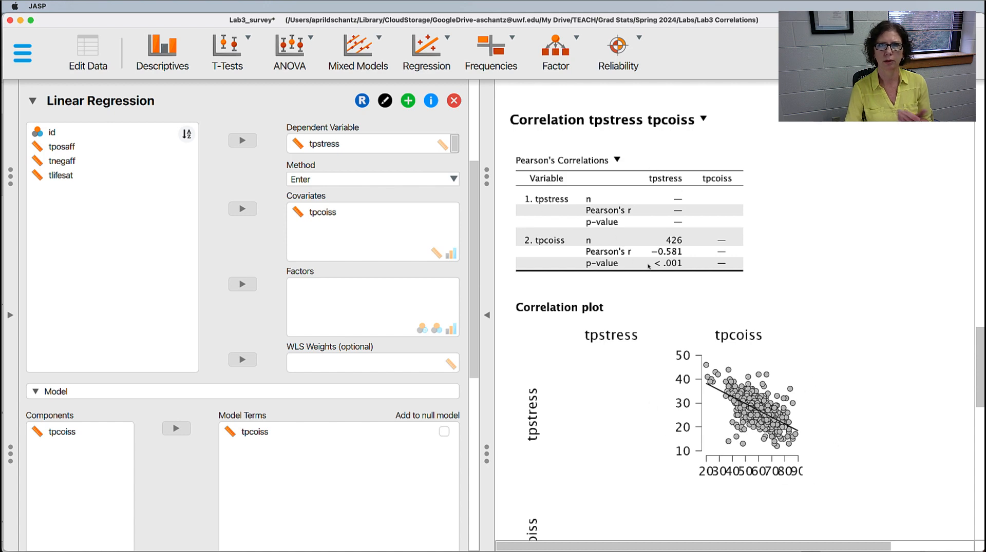
scroll(861, 232, down, 10)
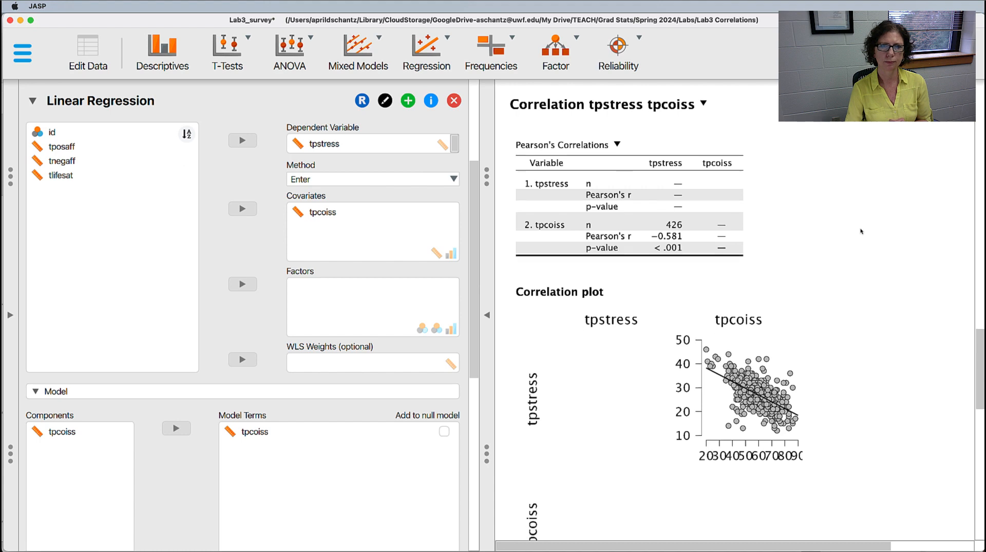
scroll(861, 231, down, 5)
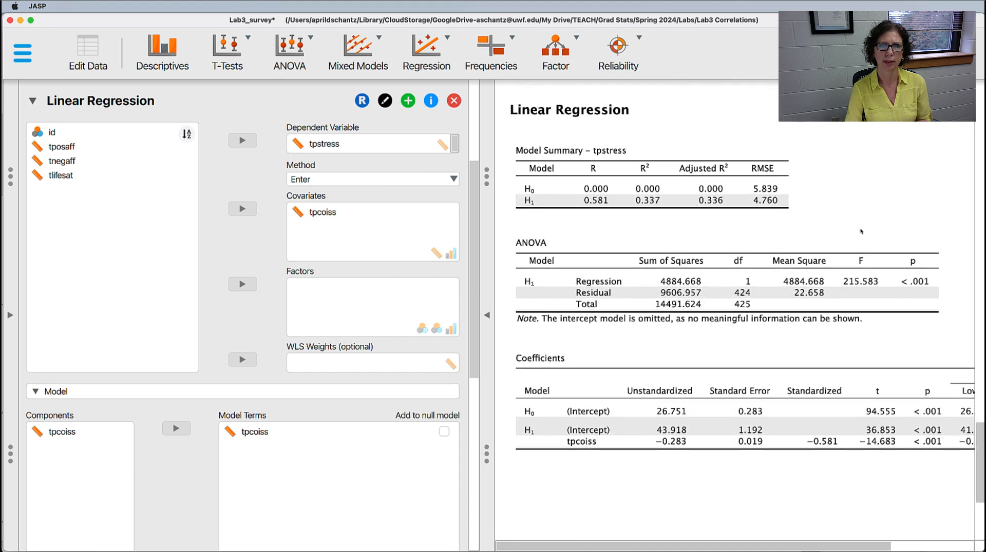